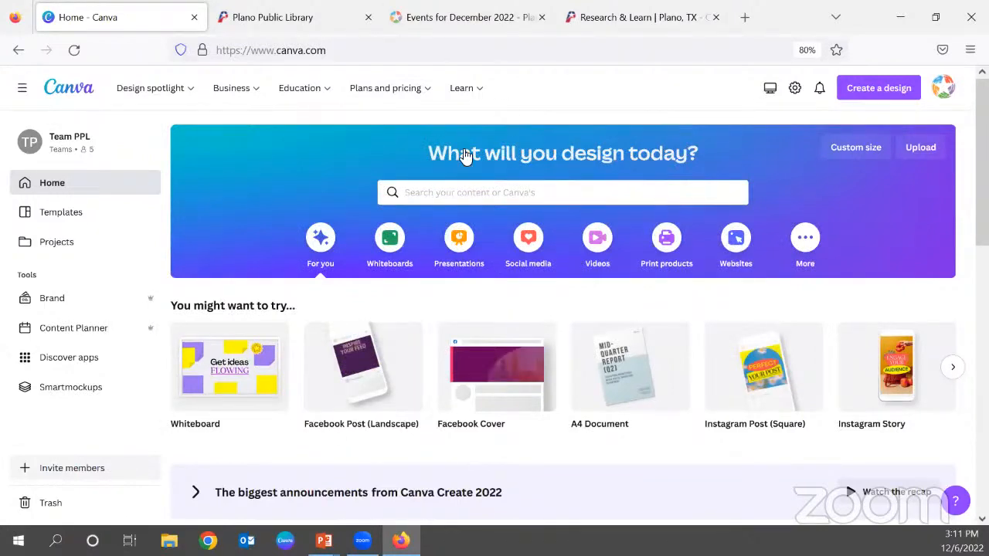
Look through the design type suggestions and the recent designs on the home page.
{"action": "scroll", "coordinate": [564, 384], "scroll_direction": "down", "scroll_amount": 5}
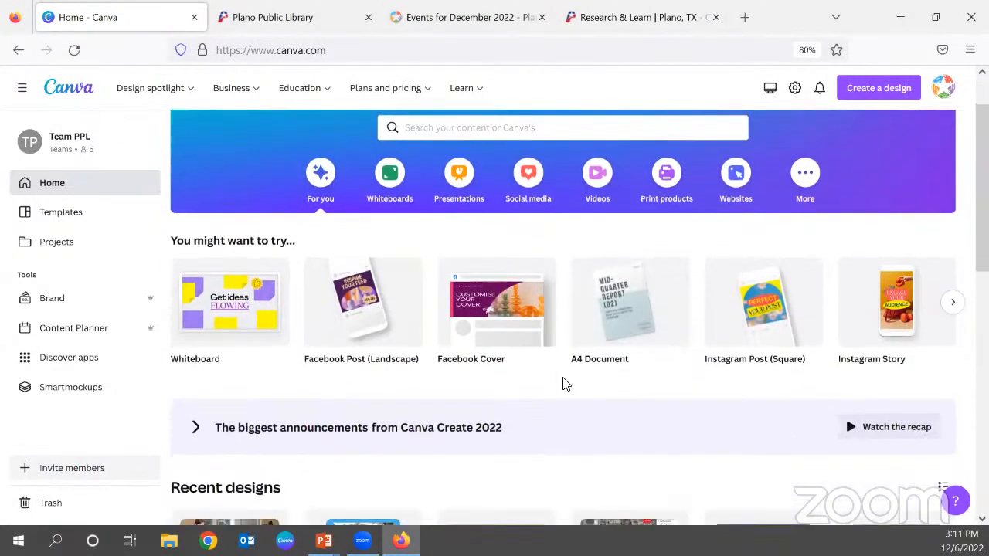
{"action": "scroll", "coordinate": [565, 384], "scroll_direction": "down", "scroll_amount": 2}
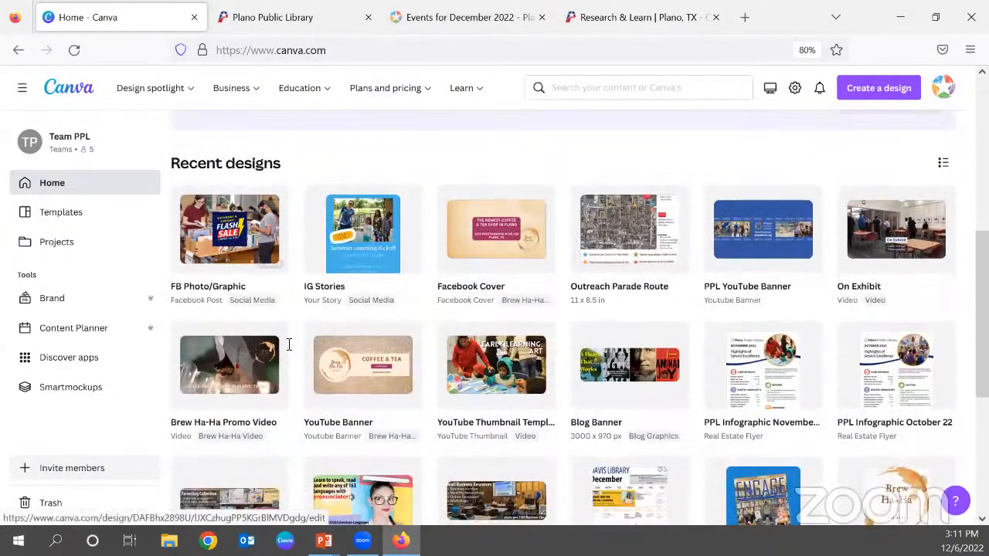
{"action": "scroll", "coordinate": [690, 364], "scroll_direction": "down", "scroll_amount": 2}
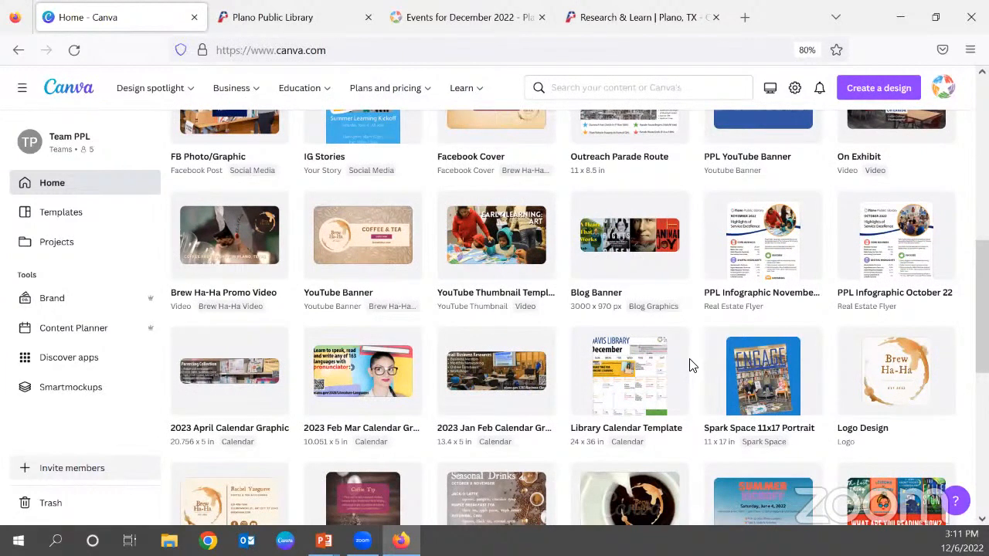
{"action": "scroll", "coordinate": [691, 364], "scroll_direction": "up", "scroll_amount": 4}
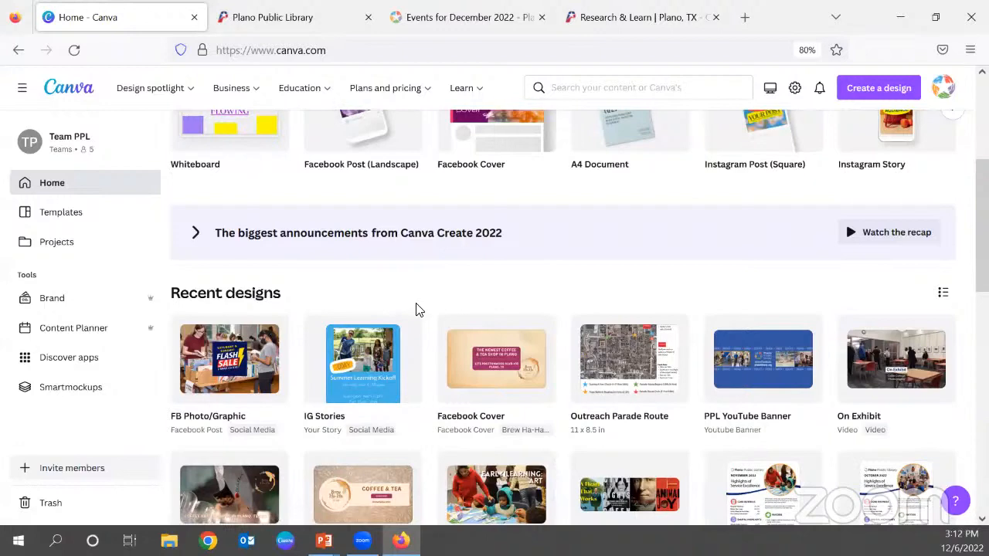
{"action": "scroll", "coordinate": [415, 311], "scroll_direction": "up", "scroll_amount": 5}
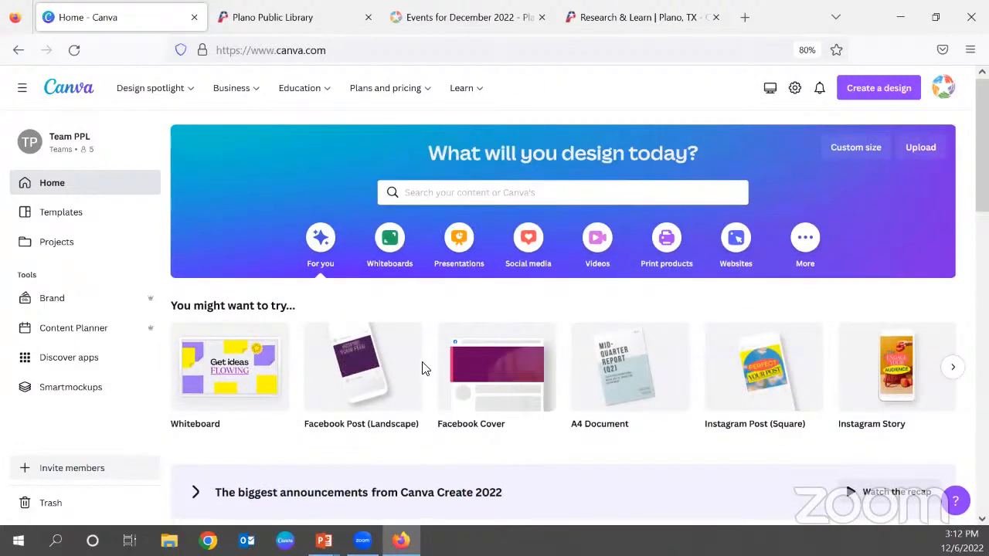
{"action": "scroll", "coordinate": [427, 378], "scroll_direction": "down", "scroll_amount": 6}
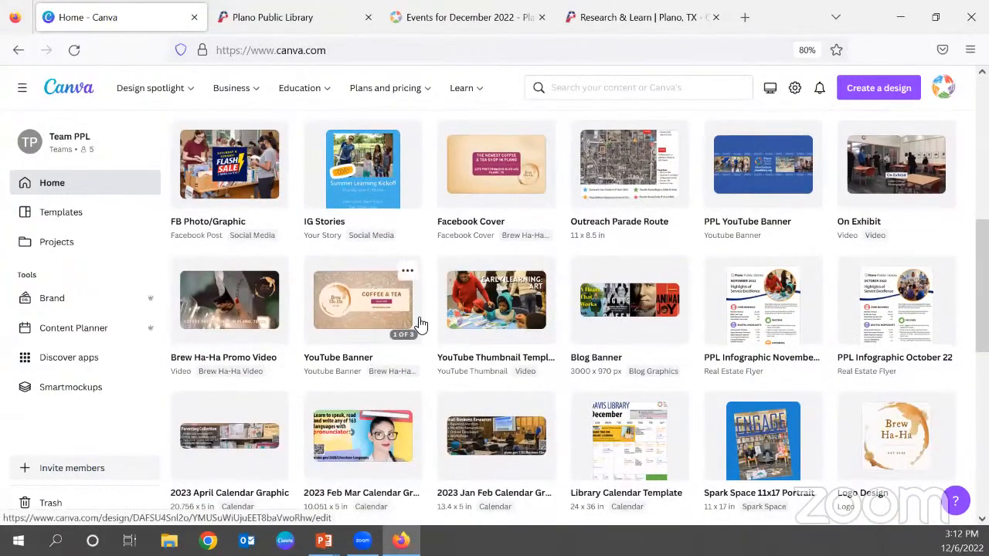
{"action": "scroll", "coordinate": [420, 328], "scroll_direction": "up", "scroll_amount": 4}
{"action": "scroll", "coordinate": [431, 344], "scroll_direction": "up", "scroll_amount": 3}
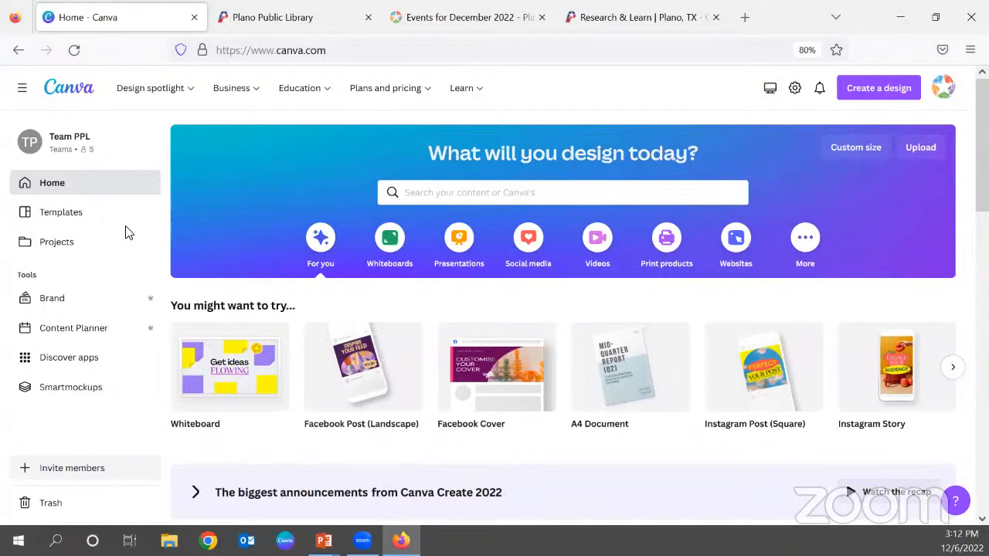
Open the template library and look over its featured and suggested template collections.
{"action": "left_click", "coordinate": [57, 213]}
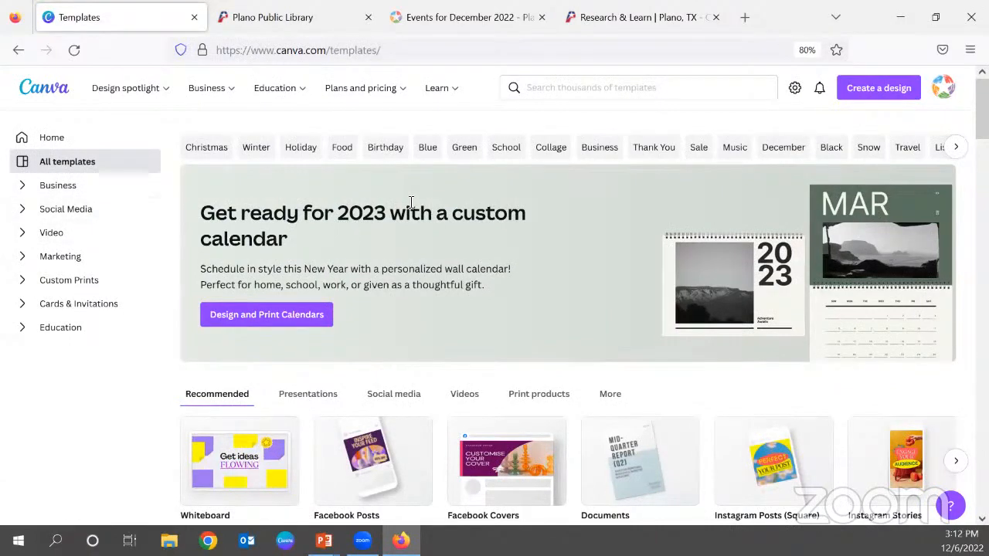
{"action": "scroll", "coordinate": [421, 244], "scroll_direction": "down", "scroll_amount": 1}
{"action": "scroll", "coordinate": [421, 244], "scroll_direction": "down", "scroll_amount": 8}
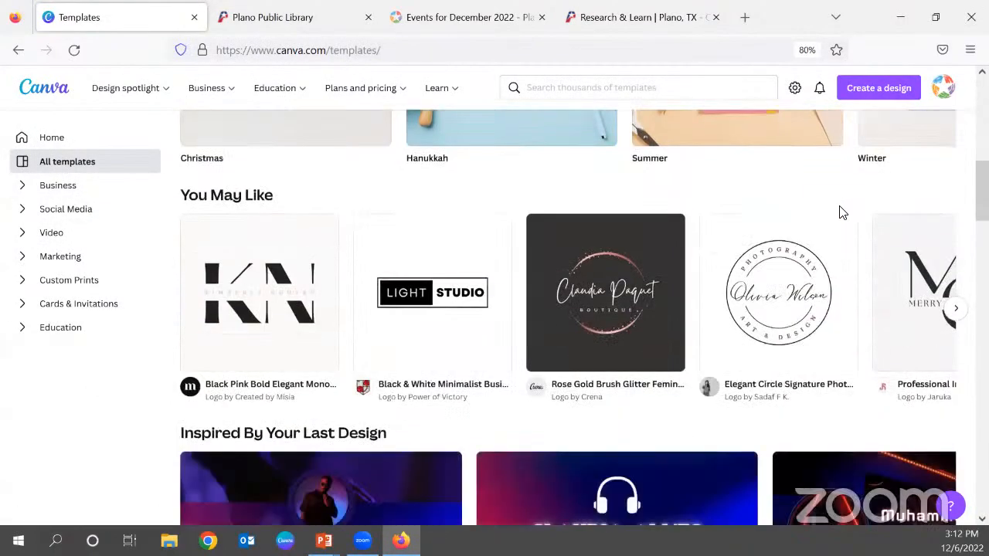
{"action": "scroll", "coordinate": [585, 301], "scroll_direction": "up", "scroll_amount": 9}
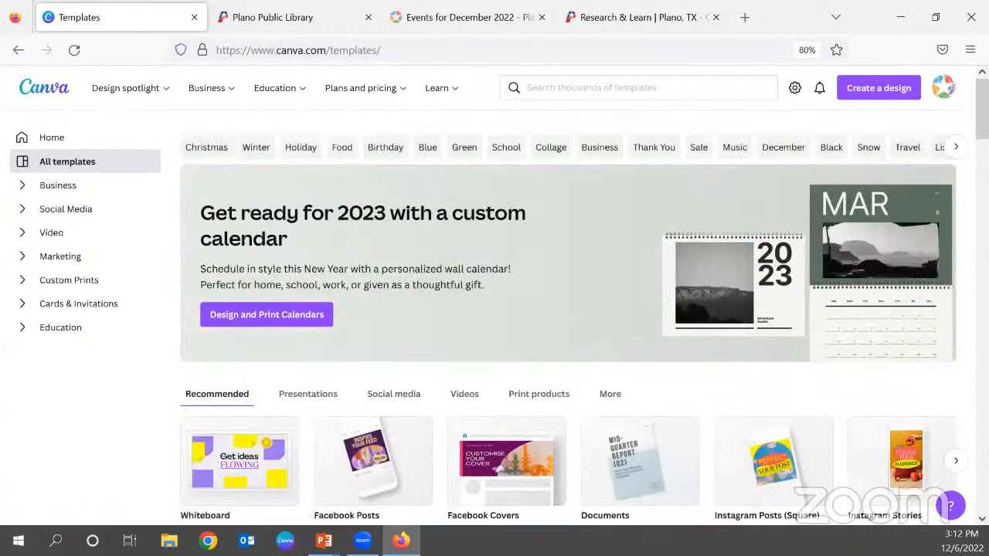
Expand the Social Media template category, open its overview page and browse the social media templates.
{"action": "left_click", "coordinate": [25, 211]}
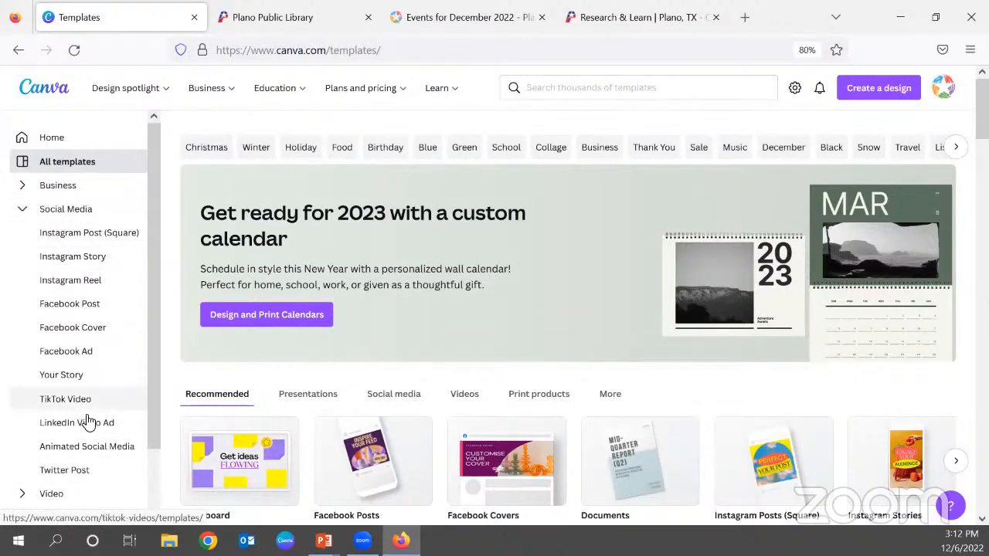
{"action": "left_click", "coordinate": [72, 219]}
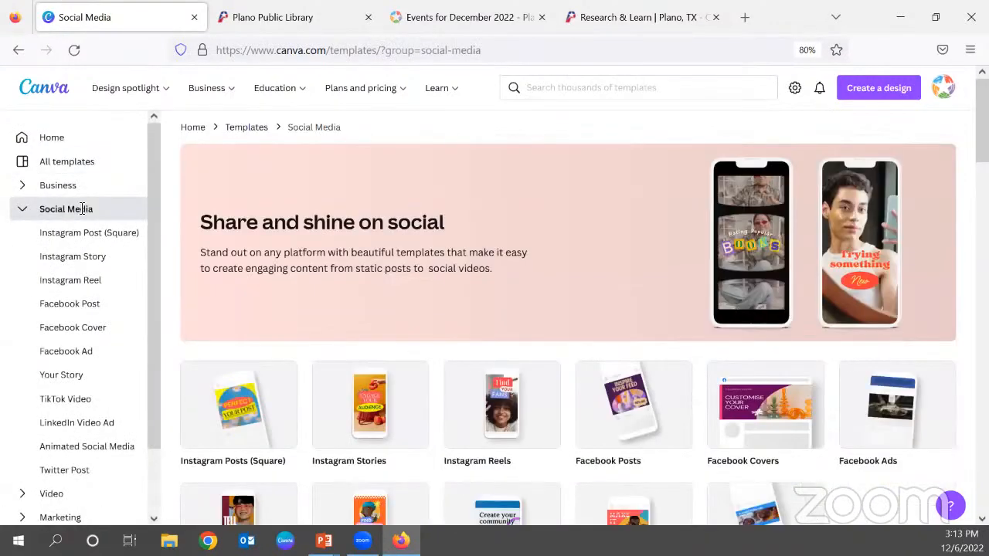
{"action": "scroll", "coordinate": [371, 258], "scroll_direction": "down", "scroll_amount": 5}
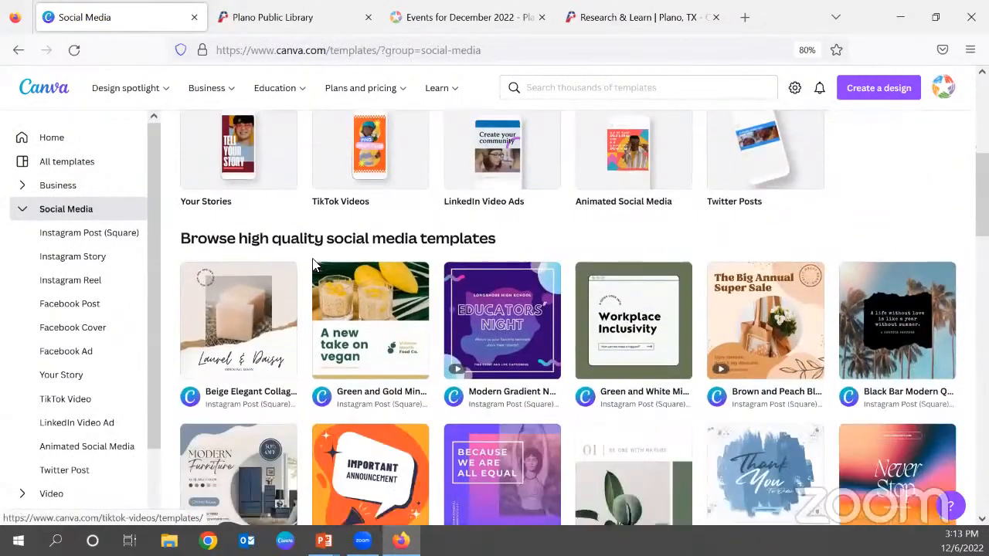
{"action": "scroll", "coordinate": [284, 261], "scroll_direction": "down", "scroll_amount": 12}
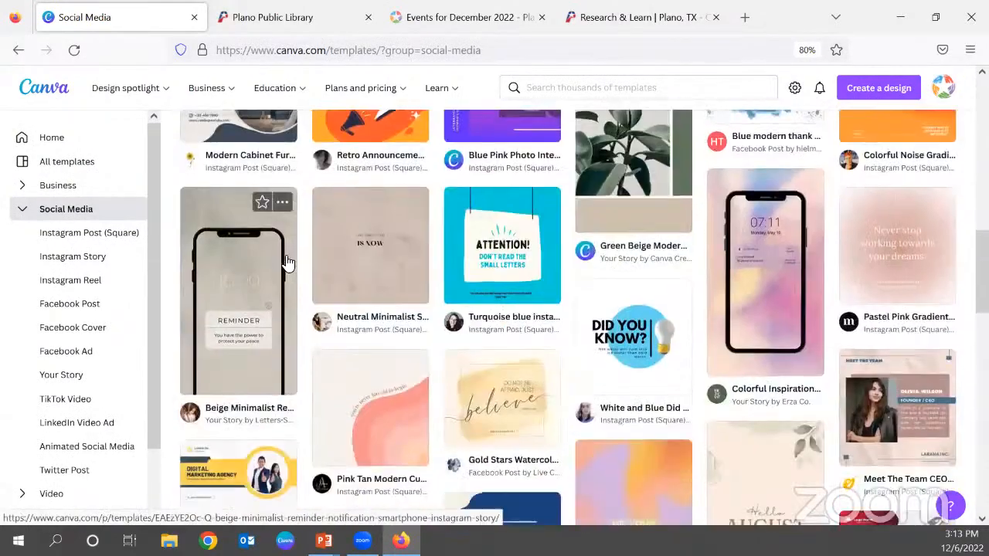
{"action": "scroll", "coordinate": [616, 306], "scroll_direction": "up", "scroll_amount": 2}
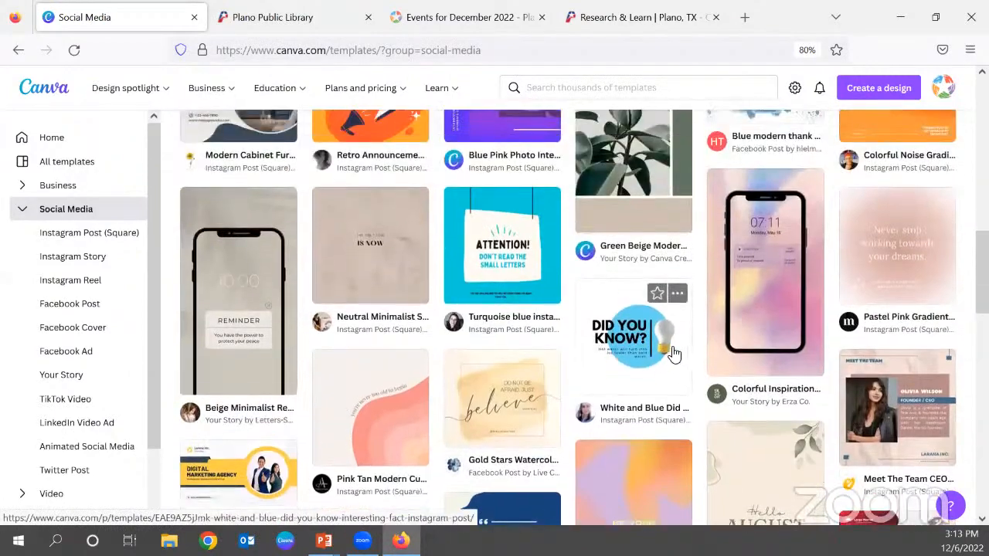
{"action": "scroll", "coordinate": [806, 347], "scroll_direction": "down", "scroll_amount": 8}
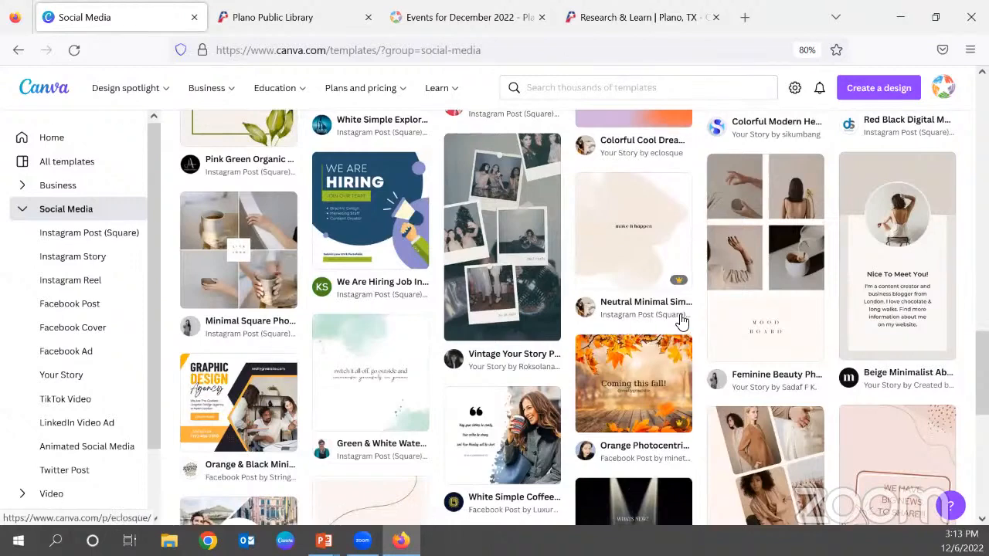
{"action": "scroll", "coordinate": [527, 374], "scroll_direction": "down", "scroll_amount": 2}
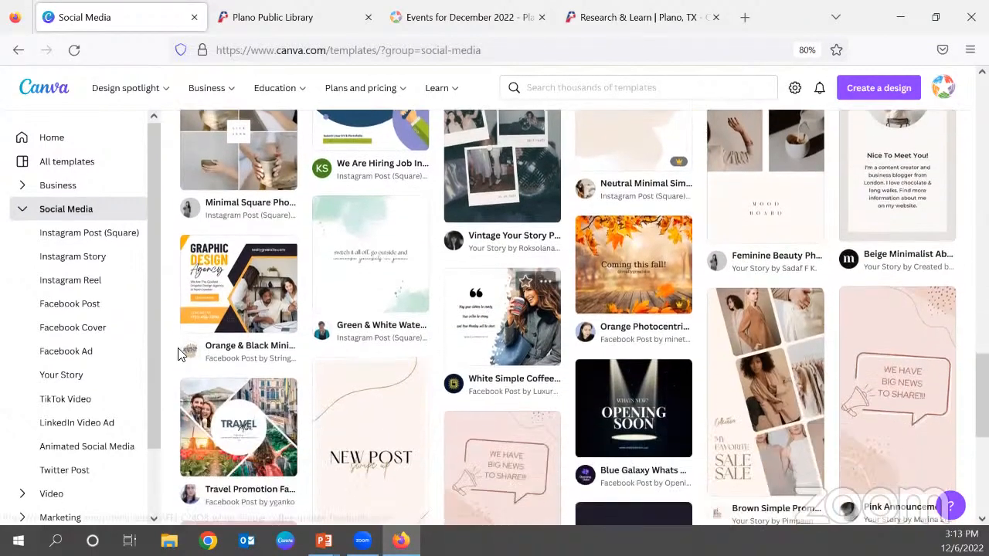
{"action": "scroll", "coordinate": [433, 325], "scroll_direction": "down", "scroll_amount": 2}
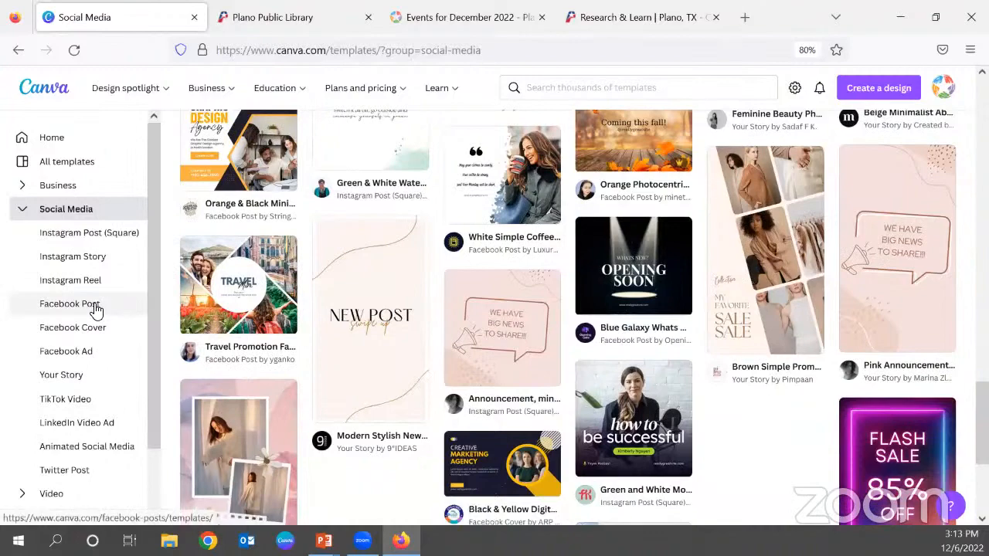
Show only the Facebook Post templates and browse through the designs offered.
{"action": "left_click", "coordinate": [95, 311]}
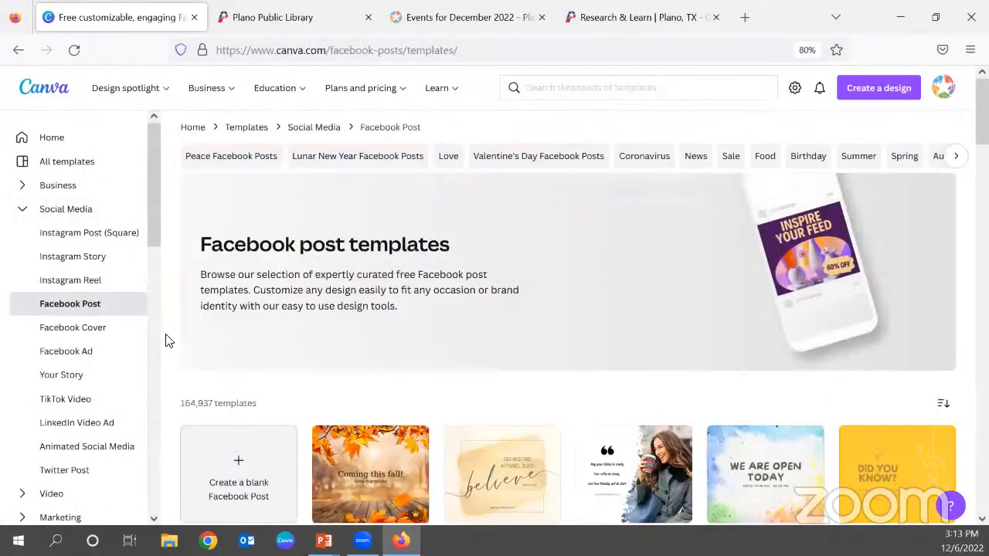
{"action": "scroll", "coordinate": [169, 340], "scroll_direction": "down", "scroll_amount": 3}
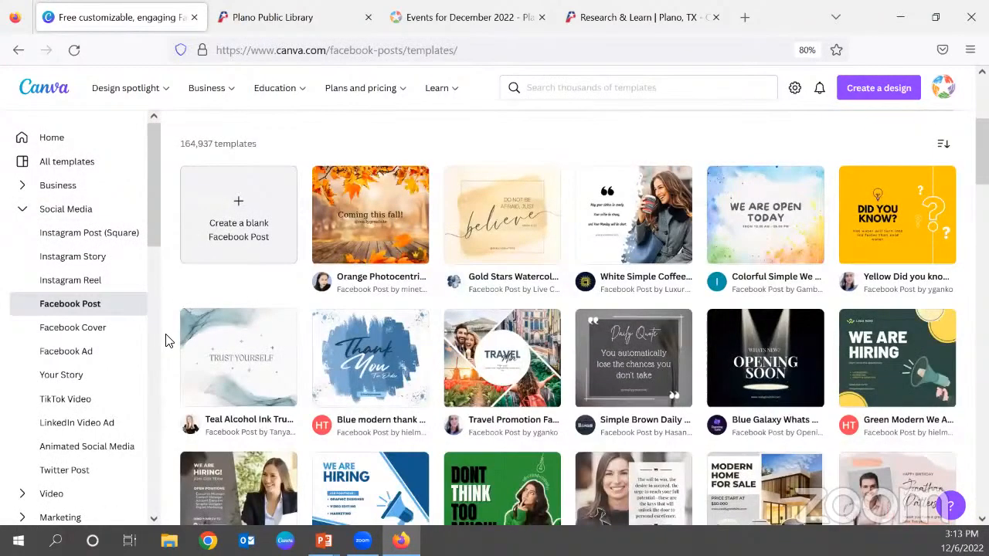
{"action": "scroll", "coordinate": [169, 341], "scroll_direction": "up", "scroll_amount": 3}
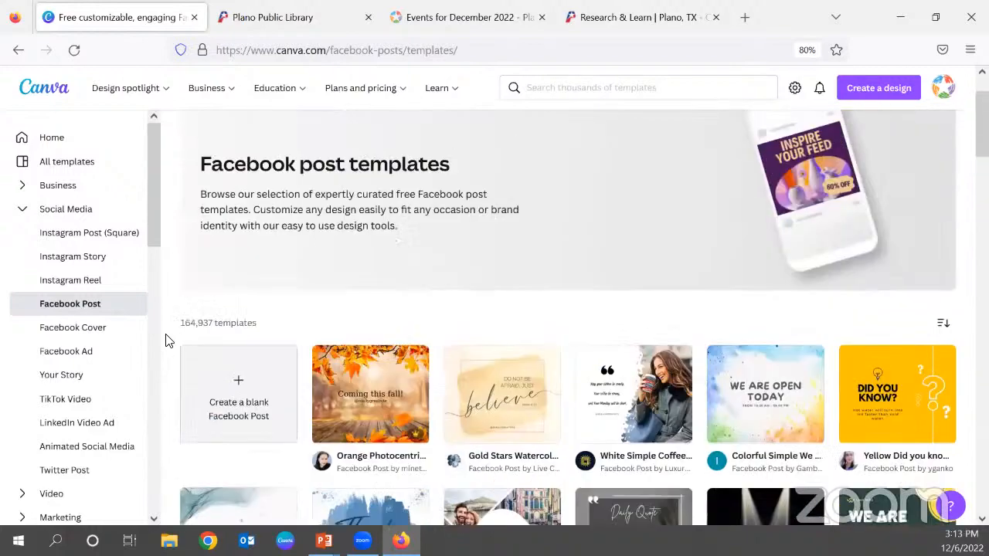
{"action": "scroll", "coordinate": [168, 341], "scroll_direction": "down", "scroll_amount": 1}
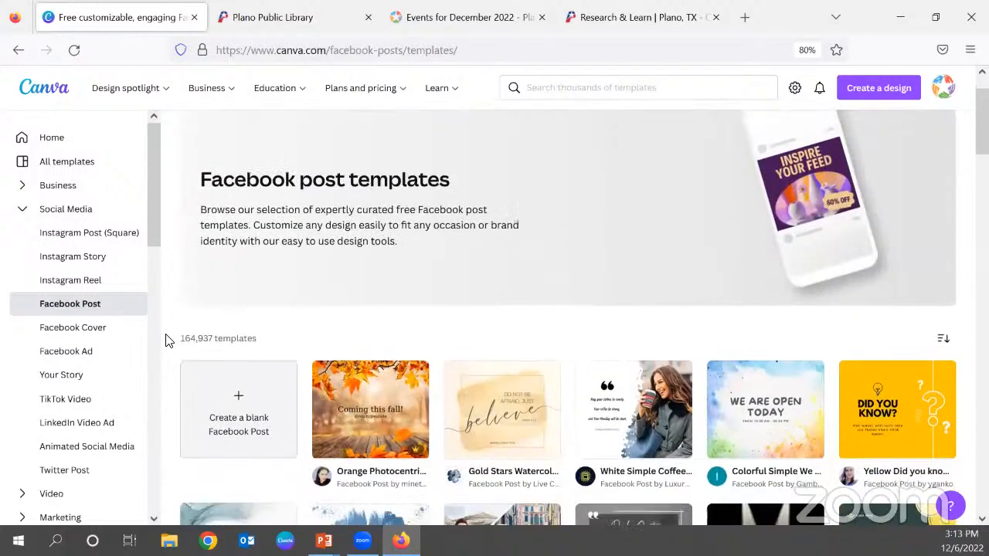
{"action": "scroll", "coordinate": [168, 341], "scroll_direction": "down", "scroll_amount": 2}
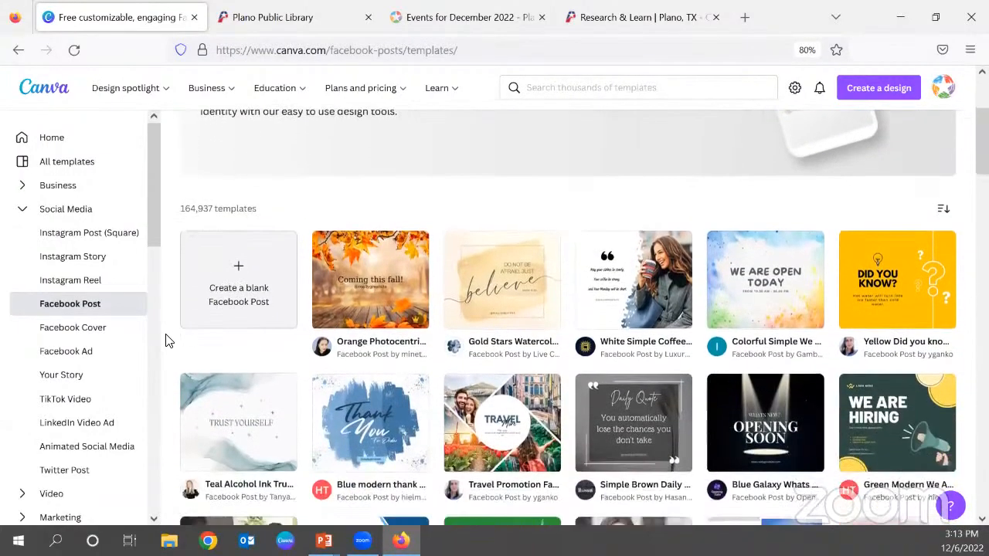
{"action": "scroll", "coordinate": [169, 340], "scroll_direction": "down", "scroll_amount": 1}
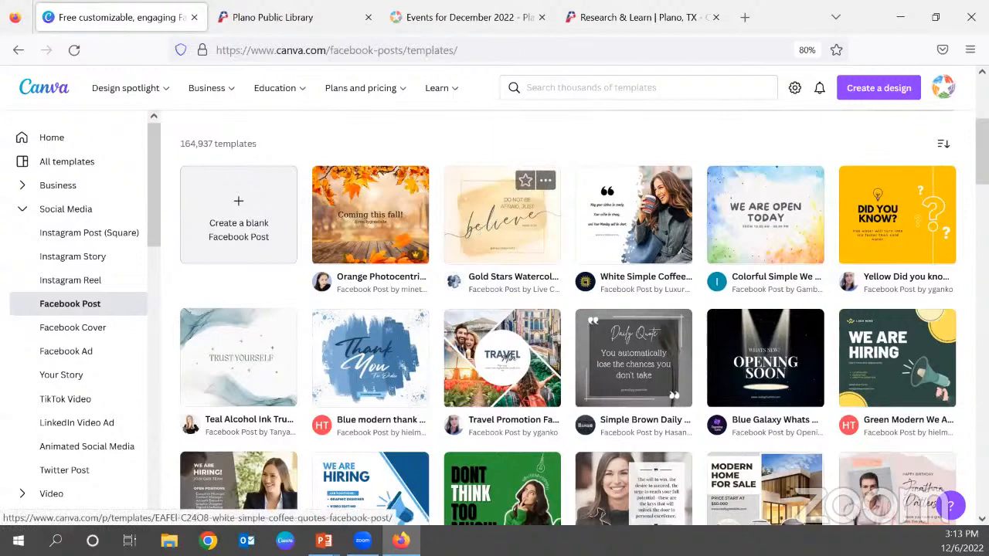
{"action": "scroll", "coordinate": [738, 381], "scroll_direction": "down", "scroll_amount": 3}
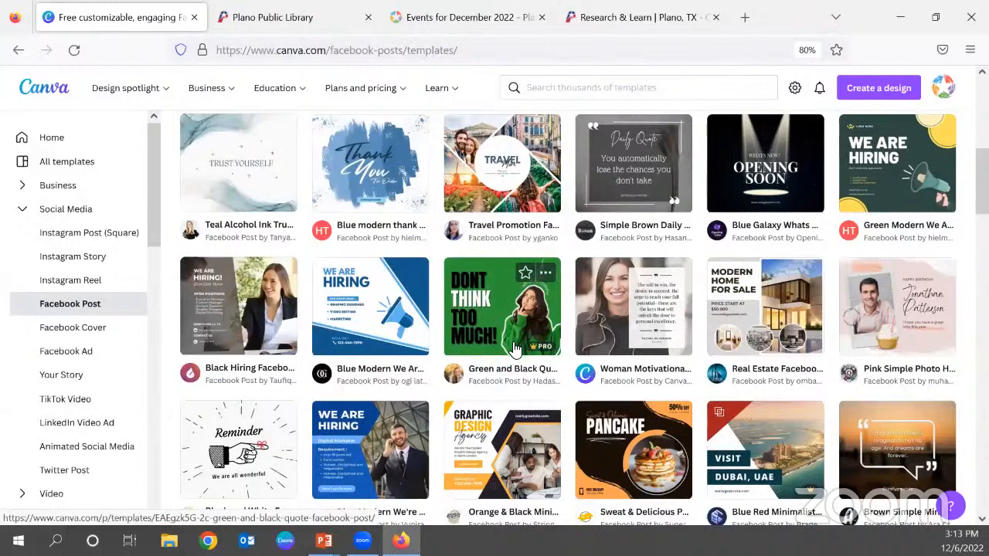
{"action": "scroll", "coordinate": [513, 345], "scroll_direction": "down", "scroll_amount": 2}
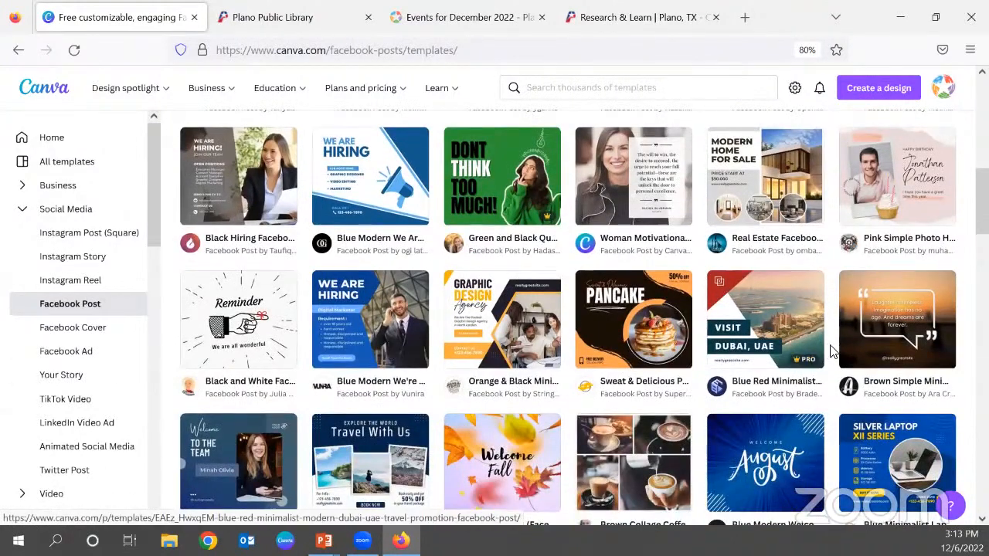
Preview the black and white Reminder Facebook post template, check its additional options, and close the preview.
{"action": "left_click", "coordinate": [229, 330]}
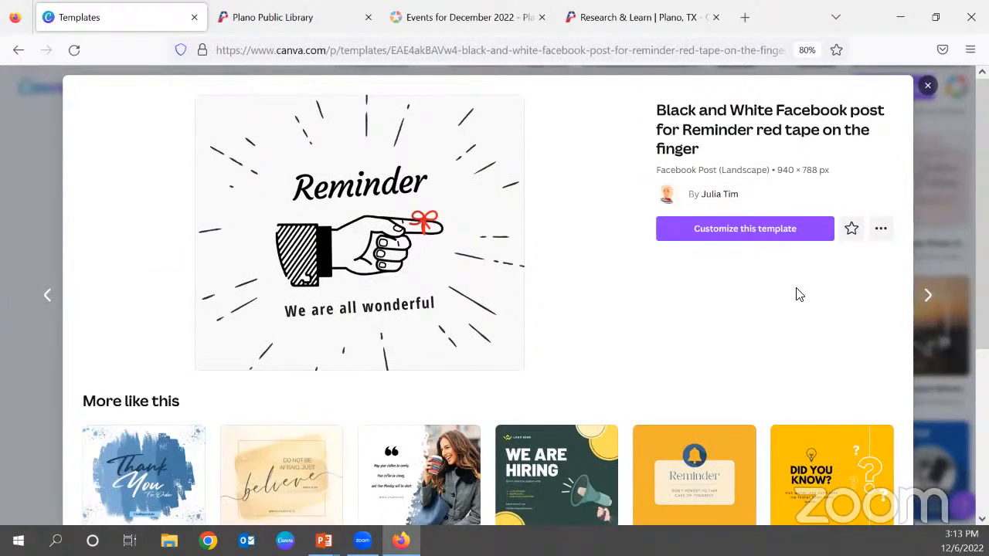
{"action": "left_click", "coordinate": [880, 233]}
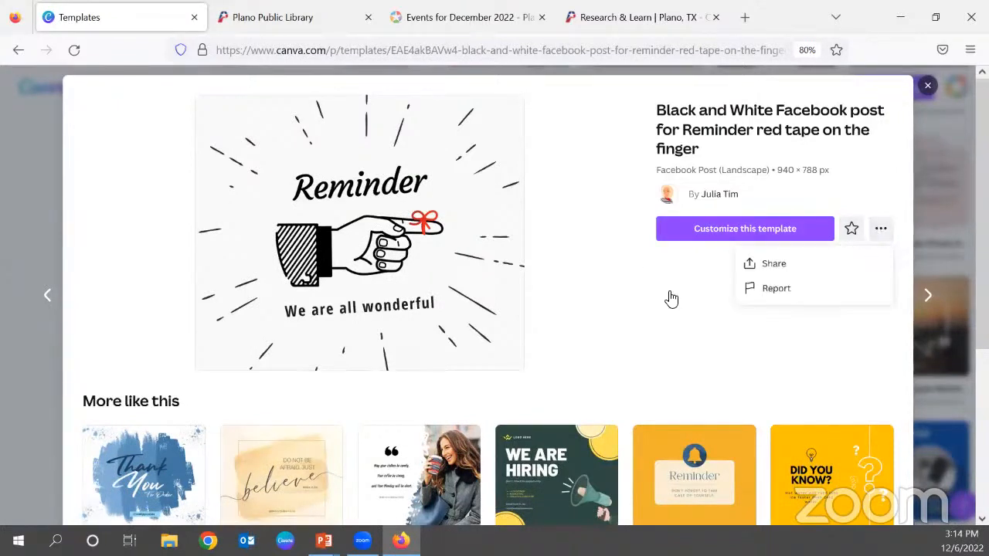
{"action": "left_click", "coordinate": [680, 327]}
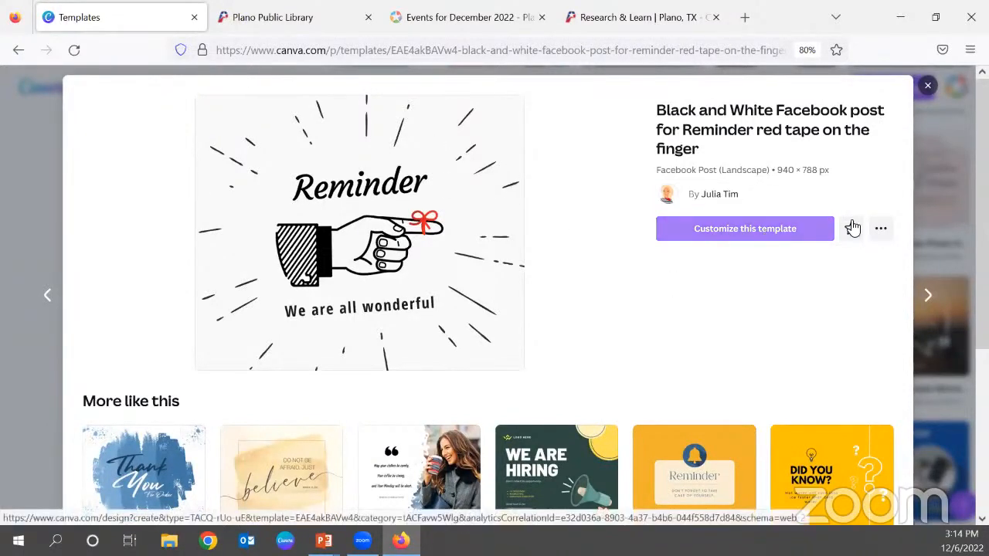
{"action": "left_click", "coordinate": [930, 89]}
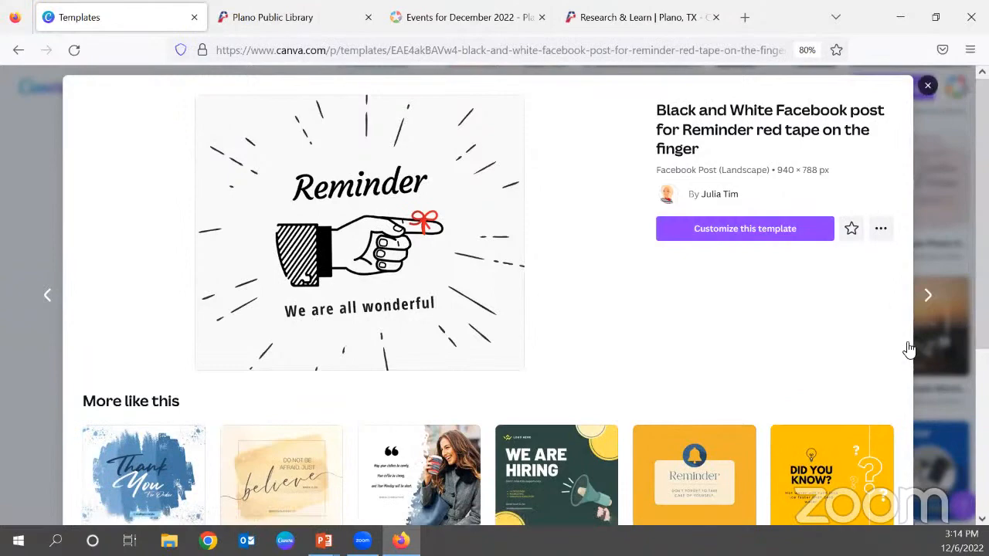
Browse further down the Facebook Post templates and open the preview of the White Green Simple Travel Agency template.
{"action": "scroll", "coordinate": [908, 348], "scroll_direction": "down", "scroll_amount": 5}
{"action": "scroll", "coordinate": [908, 348], "scroll_direction": "down", "scroll_amount": 1}
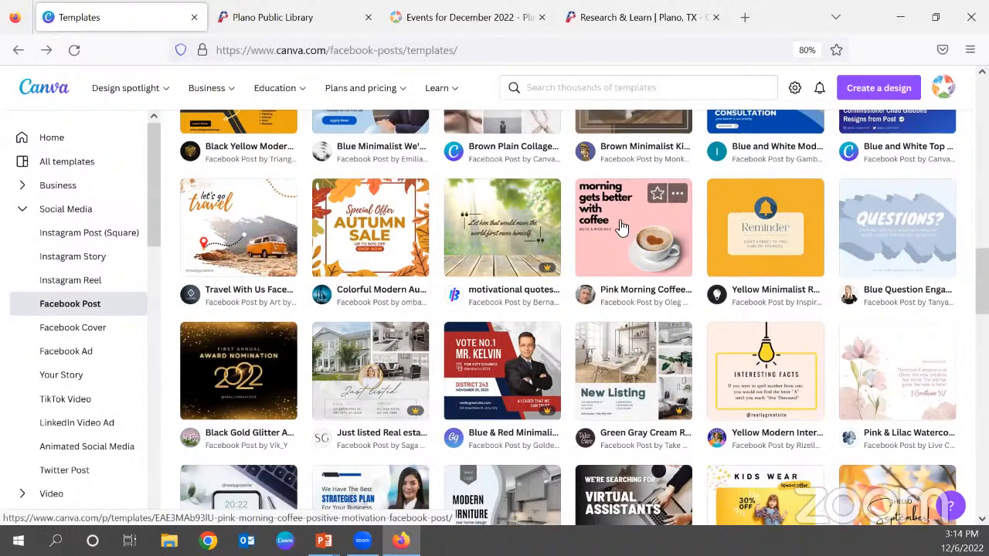
{"action": "scroll", "coordinate": [631, 225], "scroll_direction": "down", "scroll_amount": 3}
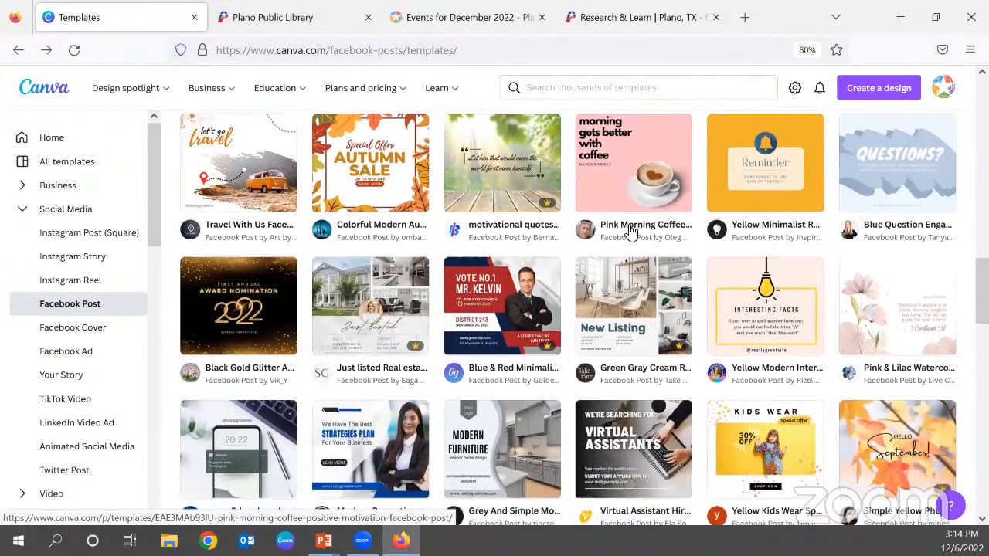
{"action": "scroll", "coordinate": [631, 225], "scroll_direction": "down", "scroll_amount": 1}
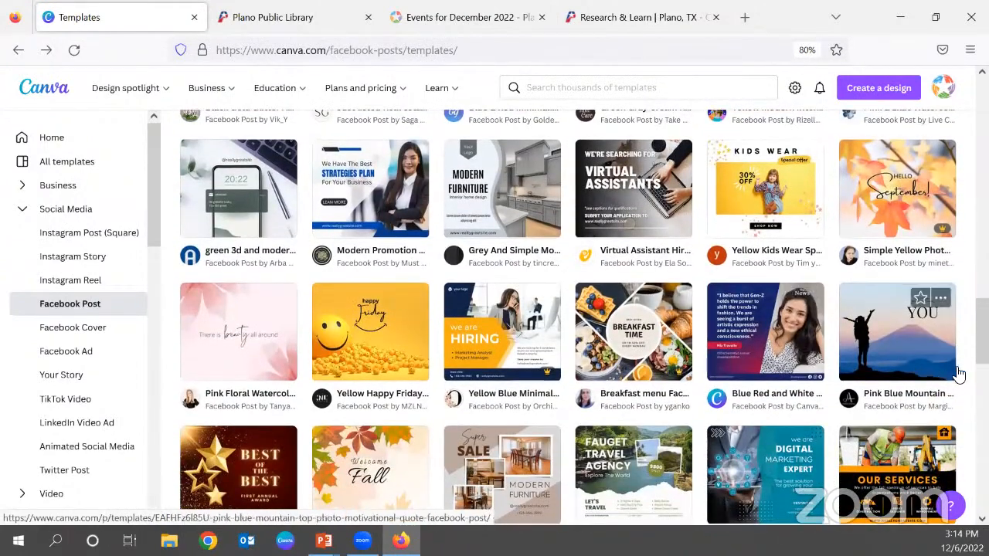
{"action": "scroll", "coordinate": [949, 374], "scroll_direction": "down", "scroll_amount": 1}
{"action": "scroll", "coordinate": [949, 374], "scroll_direction": "down", "scroll_amount": 3}
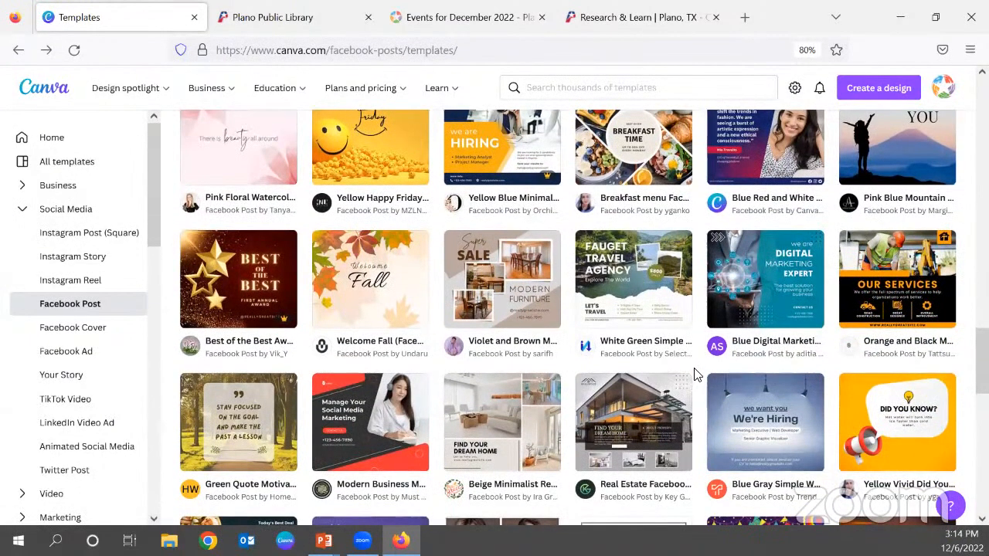
{"action": "left_click", "coordinate": [644, 276]}
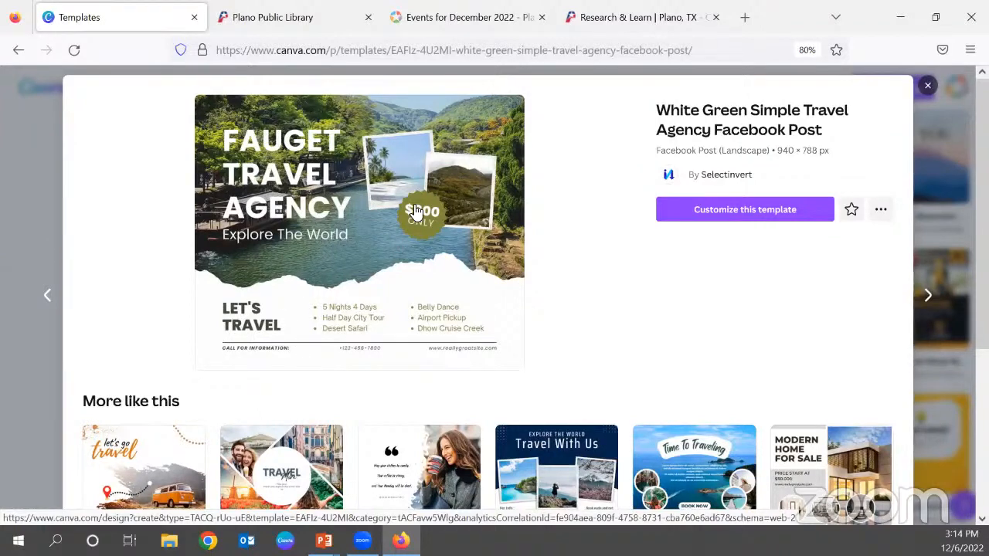
Close the travel agency preview, then preview the Modern Business Marketing Agency Facebook post template and close it.
{"action": "left_click", "coordinate": [930, 202]}
{"action": "scroll", "coordinate": [363, 309], "scroll_direction": "down", "scroll_amount": 3}
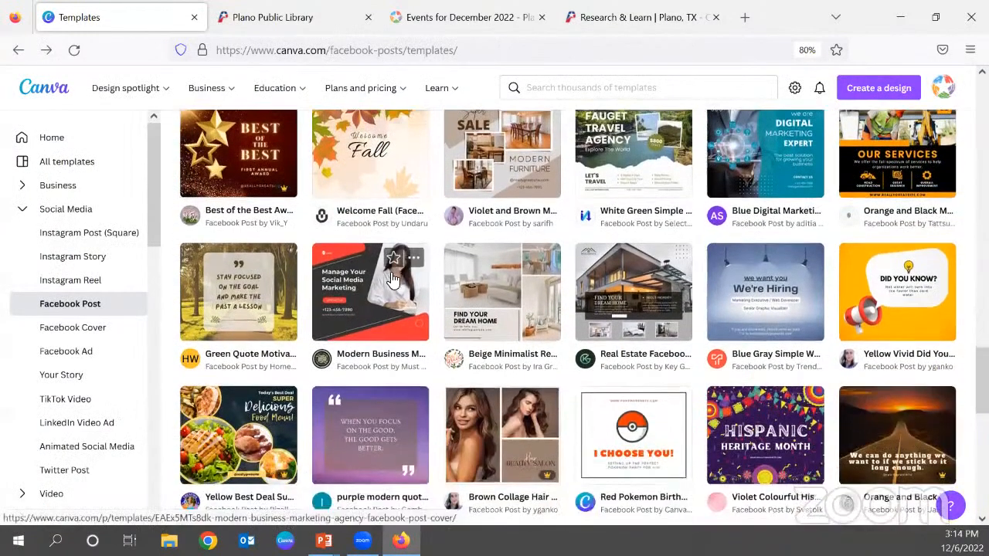
{"action": "left_click", "coordinate": [393, 279]}
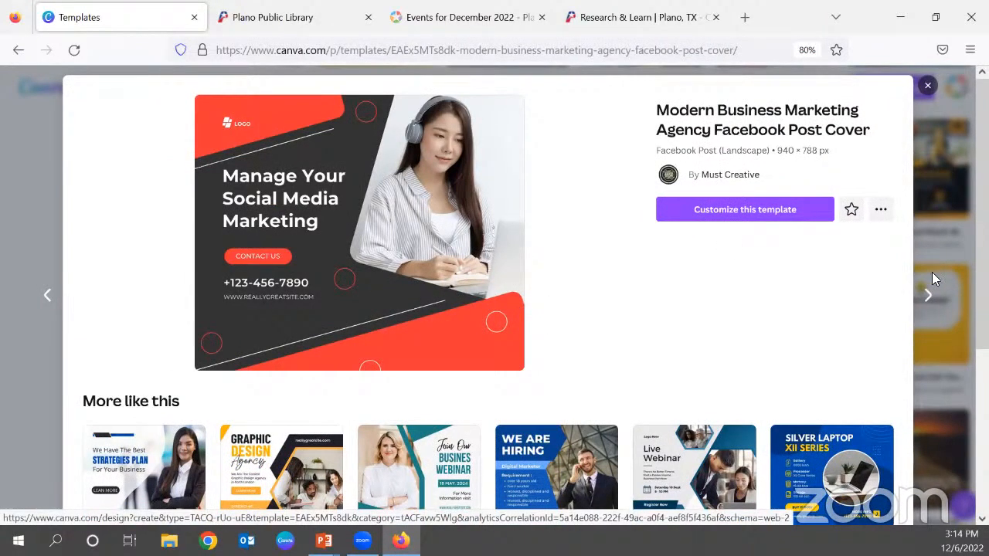
{"action": "left_click", "coordinate": [936, 228]}
Browse further down the Facebook Post templates to see the range of designs offered.
{"action": "scroll", "coordinate": [563, 319], "scroll_direction": "down", "scroll_amount": 2}
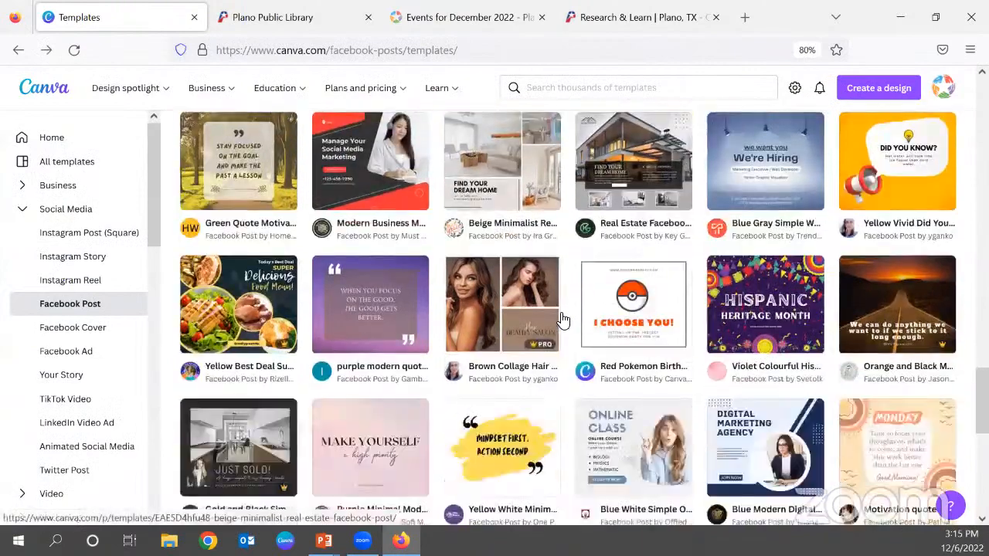
{"action": "scroll", "coordinate": [562, 319], "scroll_direction": "down", "scroll_amount": 3}
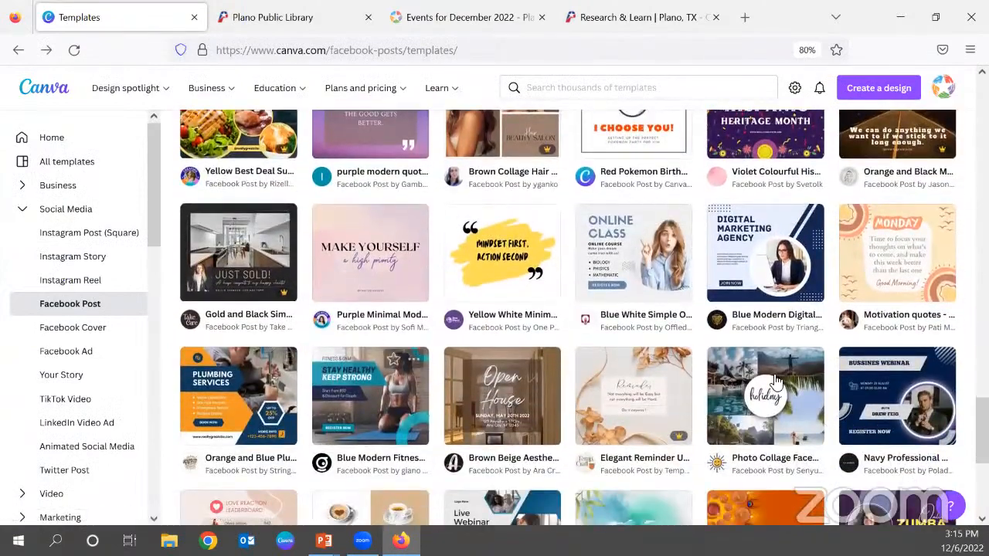
{"action": "scroll", "coordinate": [521, 295], "scroll_direction": "down", "scroll_amount": 3}
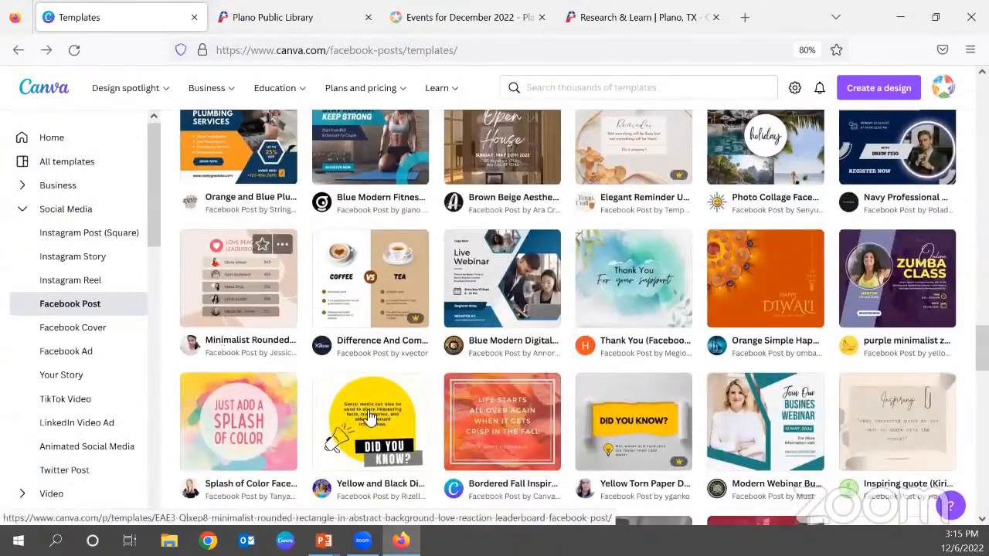
{"action": "scroll", "coordinate": [328, 410], "scroll_direction": "down", "scroll_amount": 5}
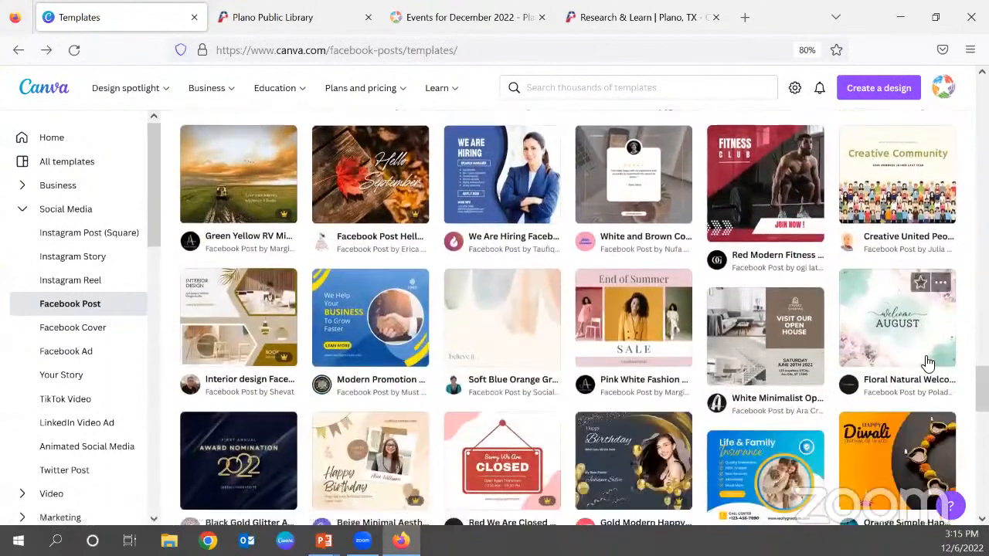
{"action": "scroll", "coordinate": [483, 329], "scroll_direction": "down", "scroll_amount": 1}
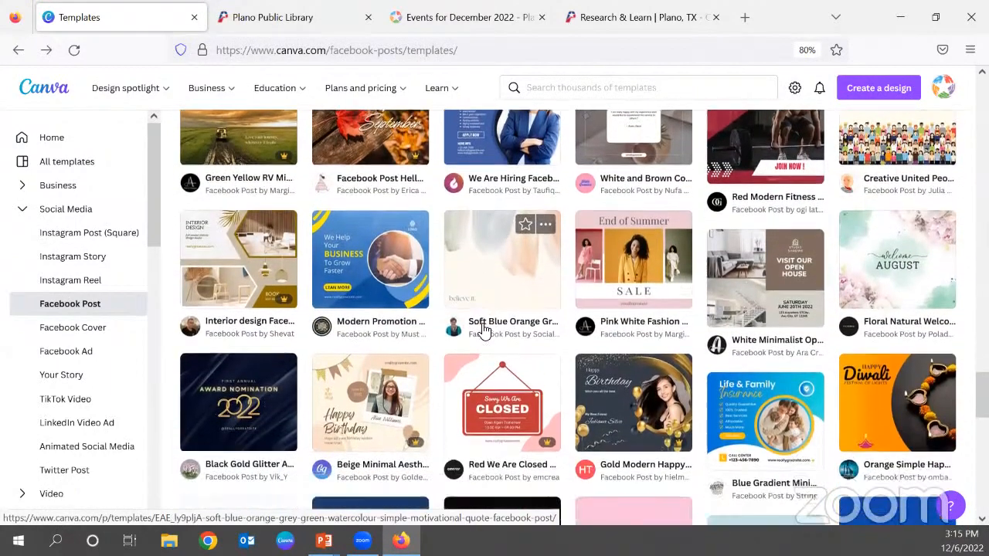
{"action": "scroll", "coordinate": [483, 329], "scroll_direction": "down", "scroll_amount": 1}
{"action": "scroll", "coordinate": [893, 366], "scroll_direction": "down", "scroll_amount": 1}
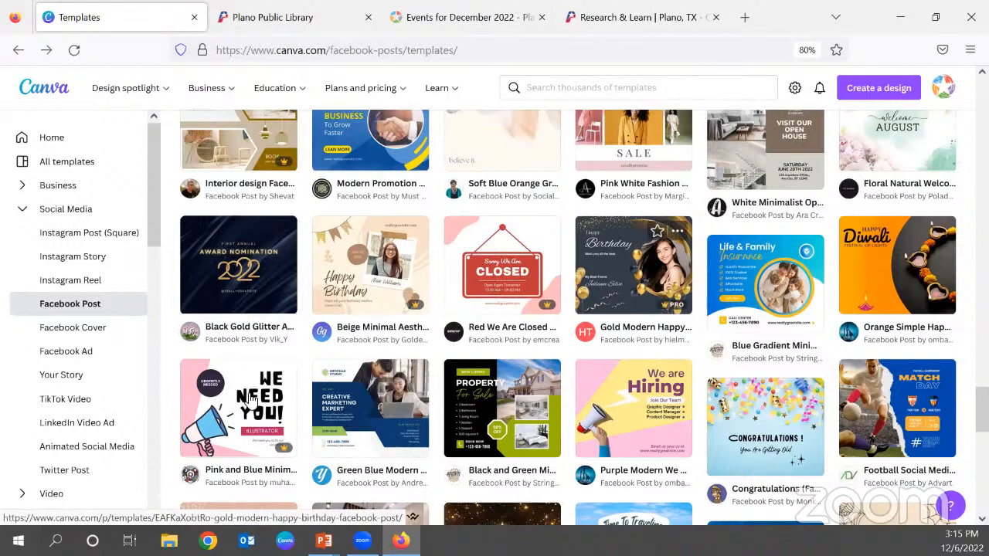
Show only the Twitter Post templates and browse through the designs.
{"action": "left_click", "coordinate": [63, 473]}
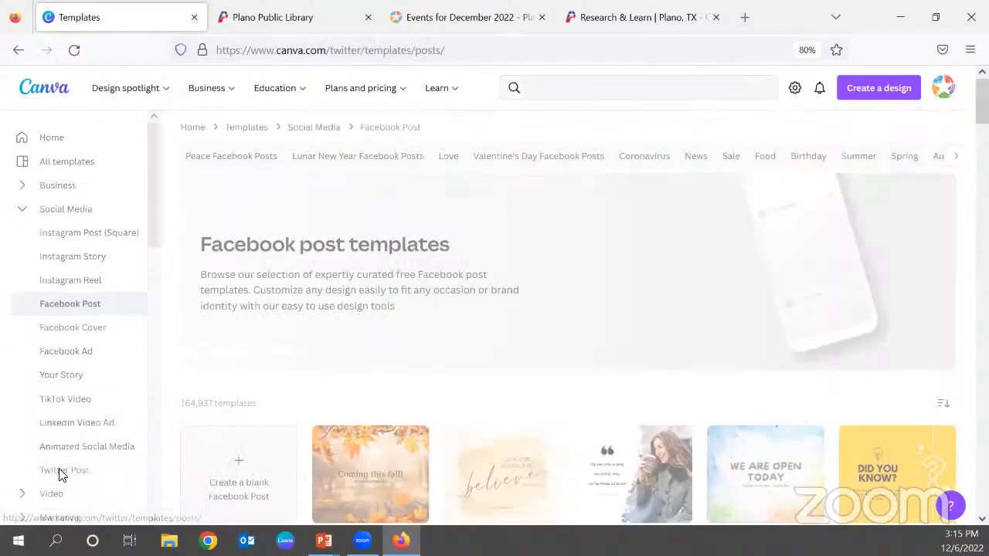
{"action": "scroll", "coordinate": [320, 365], "scroll_direction": "down", "scroll_amount": 2}
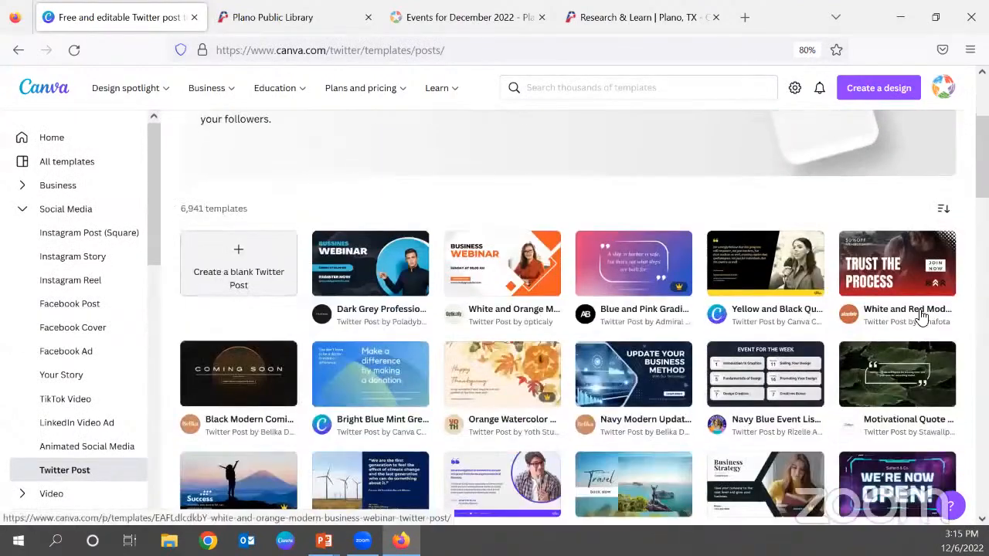
{"action": "scroll", "coordinate": [521, 342], "scroll_direction": "down", "scroll_amount": 1}
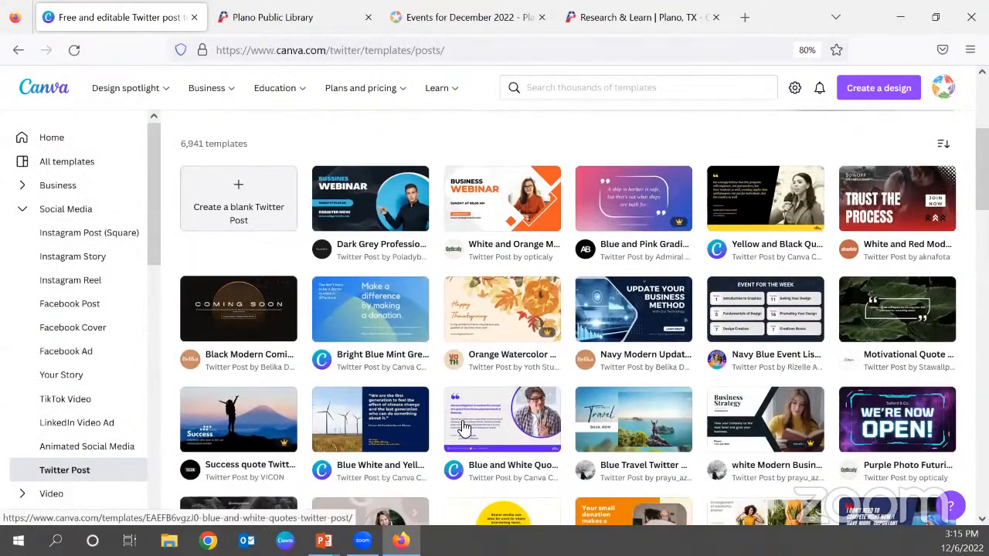
{"action": "scroll", "coordinate": [390, 415], "scroll_direction": "down", "scroll_amount": 3}
{"action": "scroll", "coordinate": [390, 415], "scroll_direction": "down", "scroll_amount": 4}
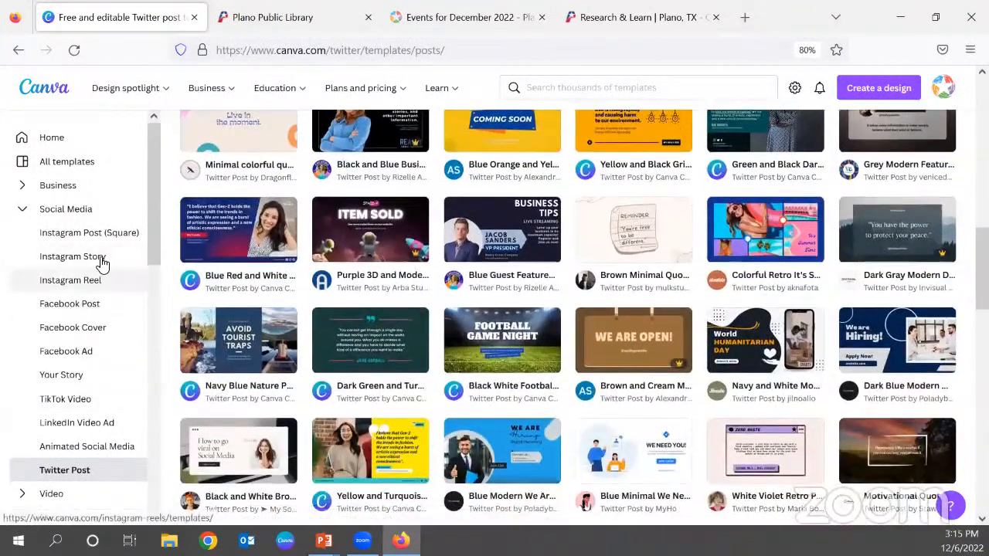
Show the Instagram Story templates, browse through them, and collapse the Social Media category.
{"action": "left_click", "coordinate": [101, 260]}
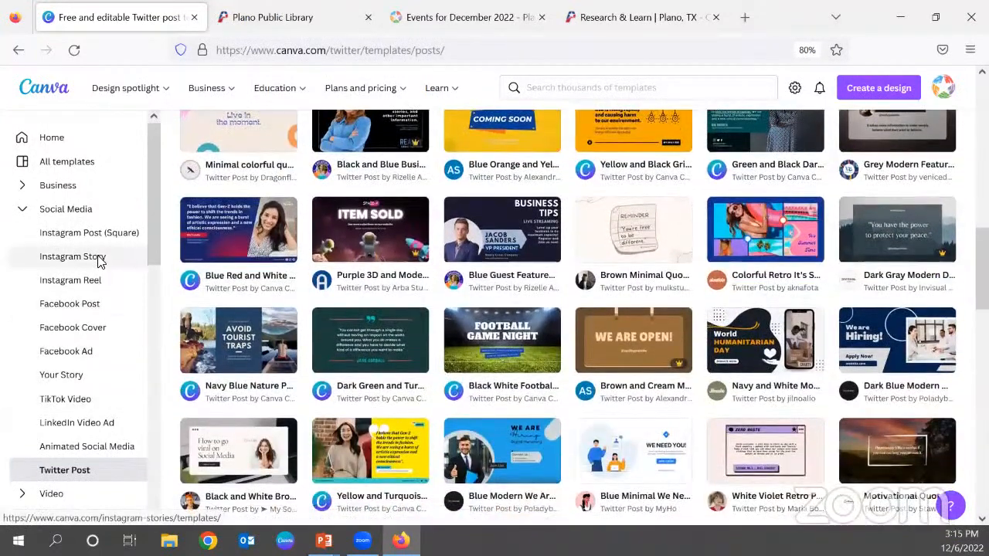
{"action": "scroll", "coordinate": [605, 342], "scroll_direction": "down", "scroll_amount": 10}
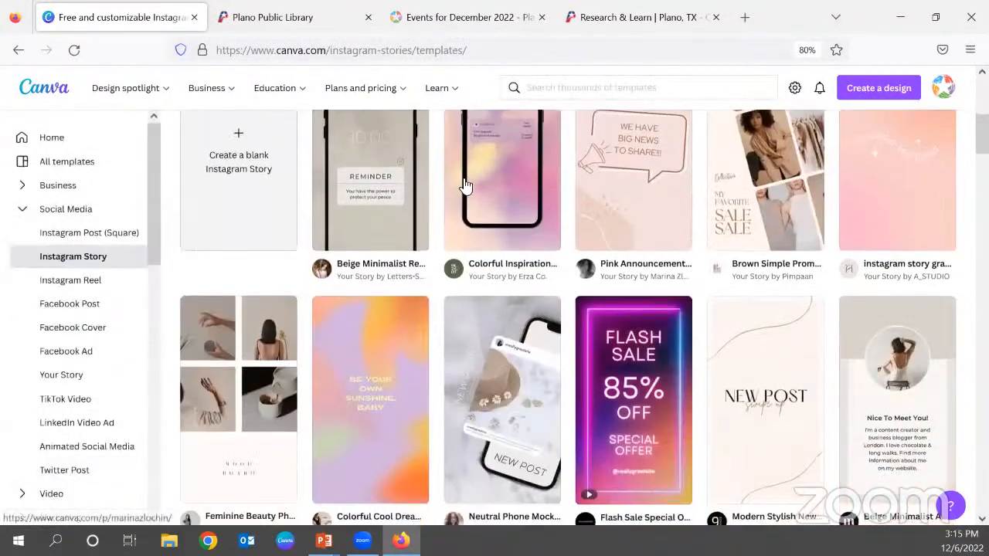
{"action": "scroll", "coordinate": [655, 405], "scroll_direction": "down", "scroll_amount": 4}
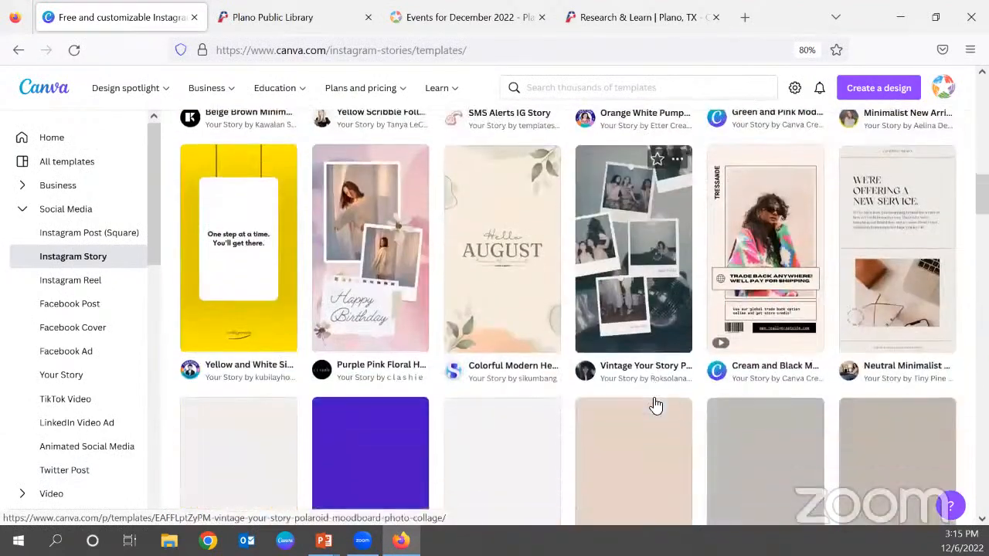
{"action": "scroll", "coordinate": [737, 450], "scroll_direction": "down", "scroll_amount": 2}
{"action": "scroll", "coordinate": [734, 402], "scroll_direction": "down", "scroll_amount": 5}
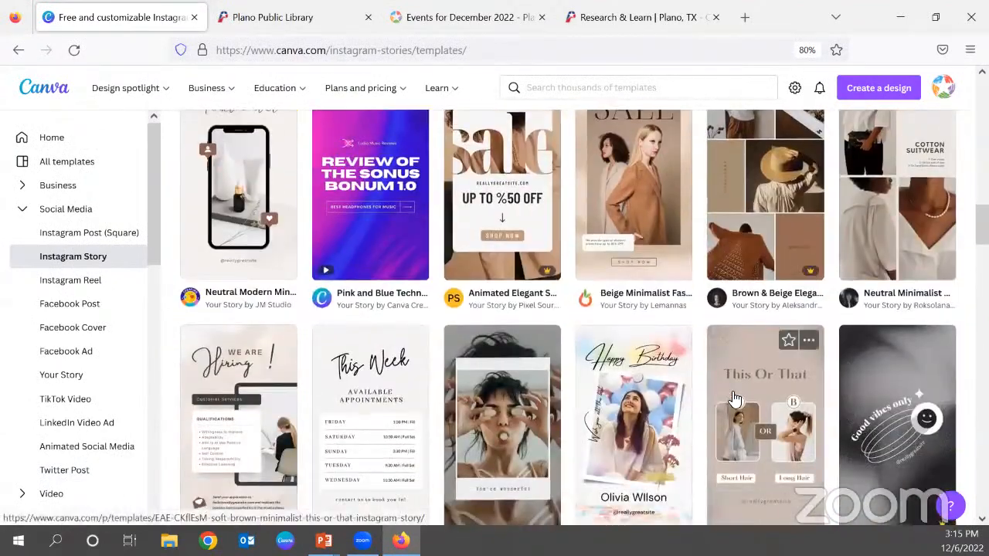
{"action": "left_click", "coordinate": [20, 212]}
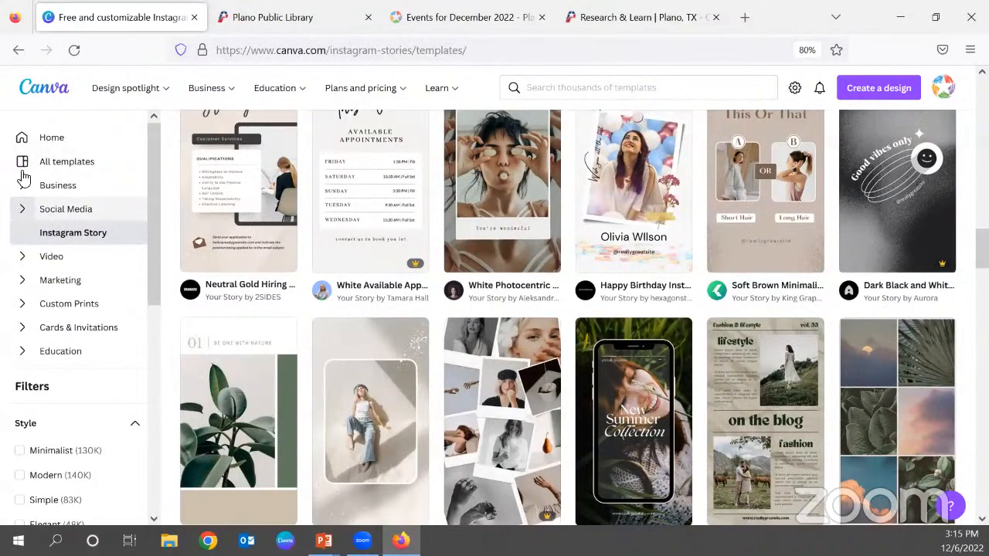
Return to the home page and open Projects to view its folders.
{"action": "left_click", "coordinate": [47, 140]}
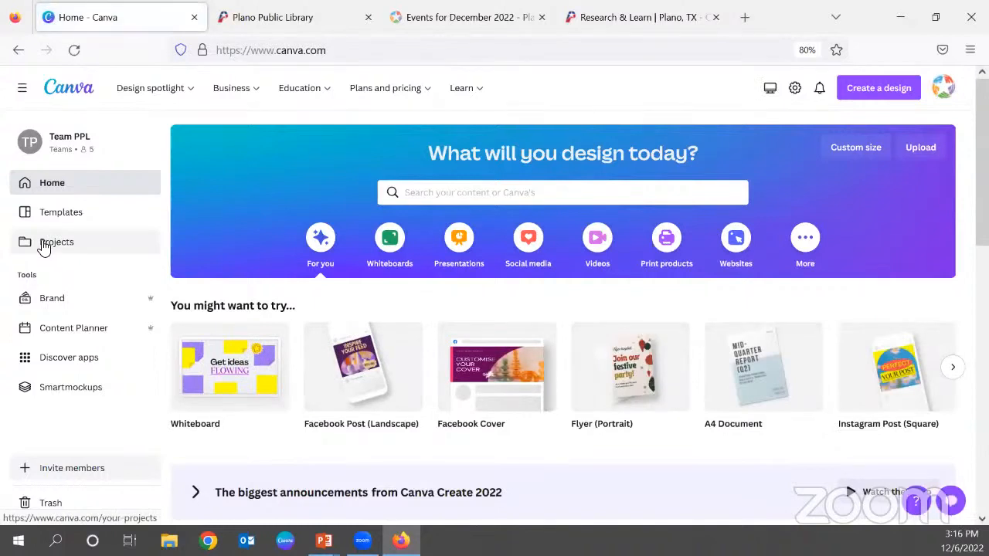
{"action": "left_click", "coordinate": [44, 246]}
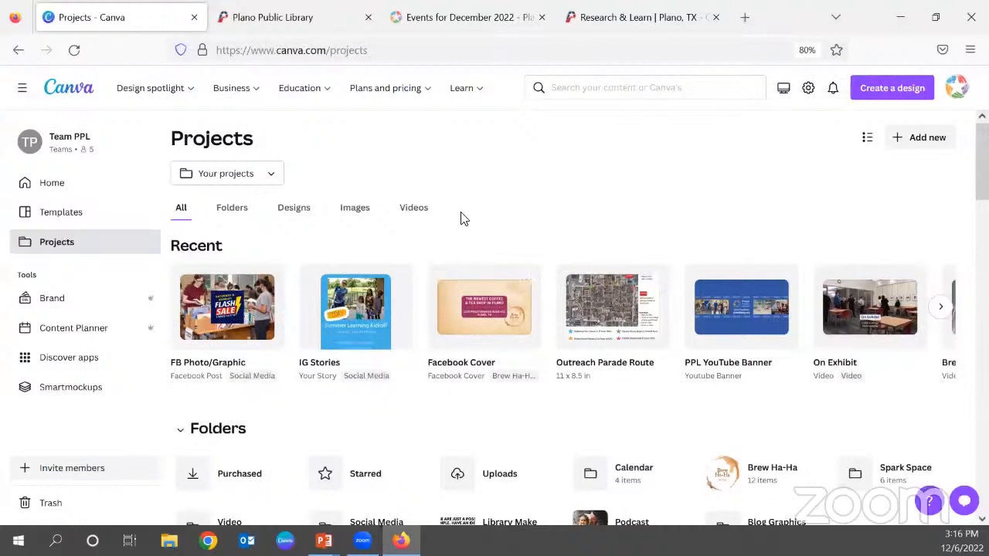
{"action": "scroll", "coordinate": [461, 219], "scroll_direction": "down", "scroll_amount": 3}
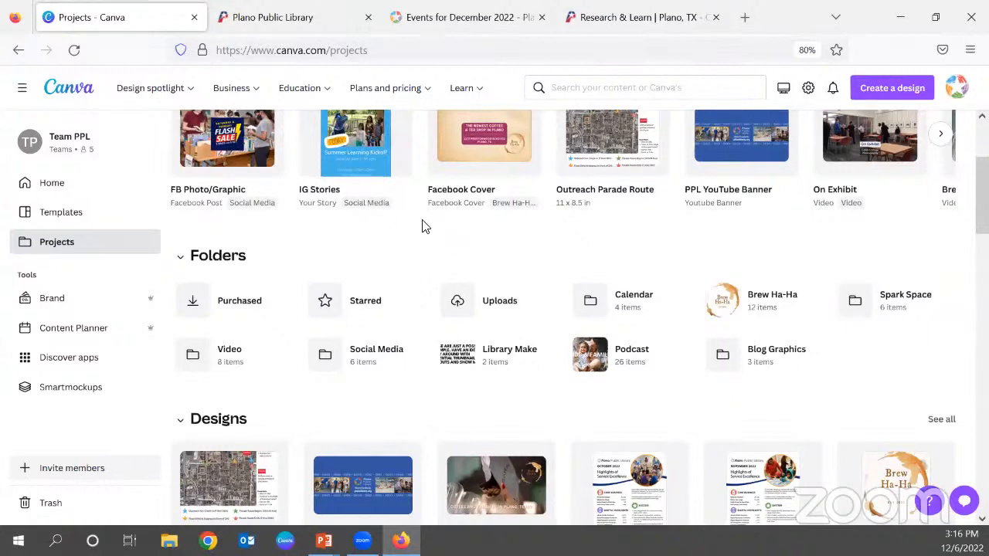
Open the Seasonal Drinks Facebook post from the Brew Ha-Ha Social Media folder inside Brew Ha-Ha, staying in the browser instead of the desktop app.
{"action": "left_click", "coordinate": [757, 311]}
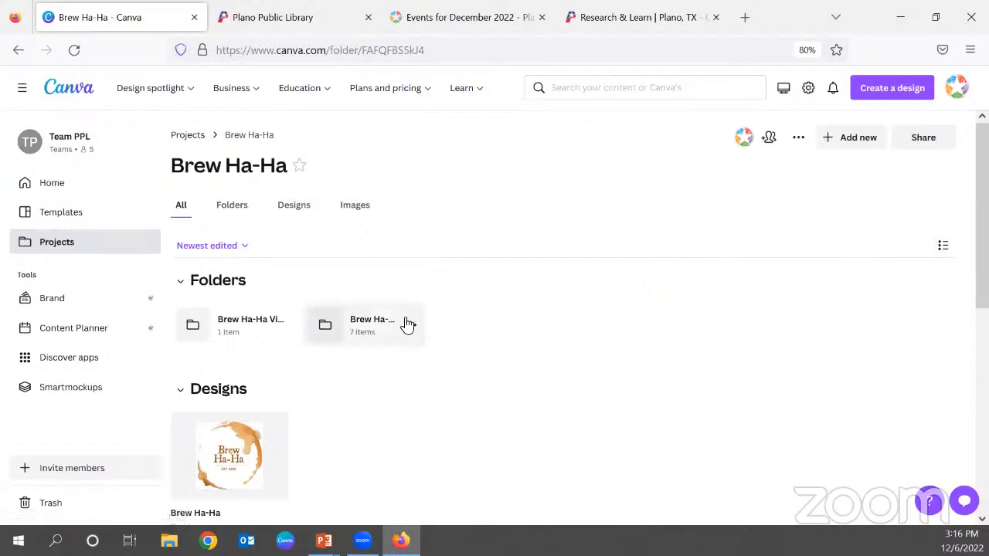
{"action": "left_click", "coordinate": [342, 325]}
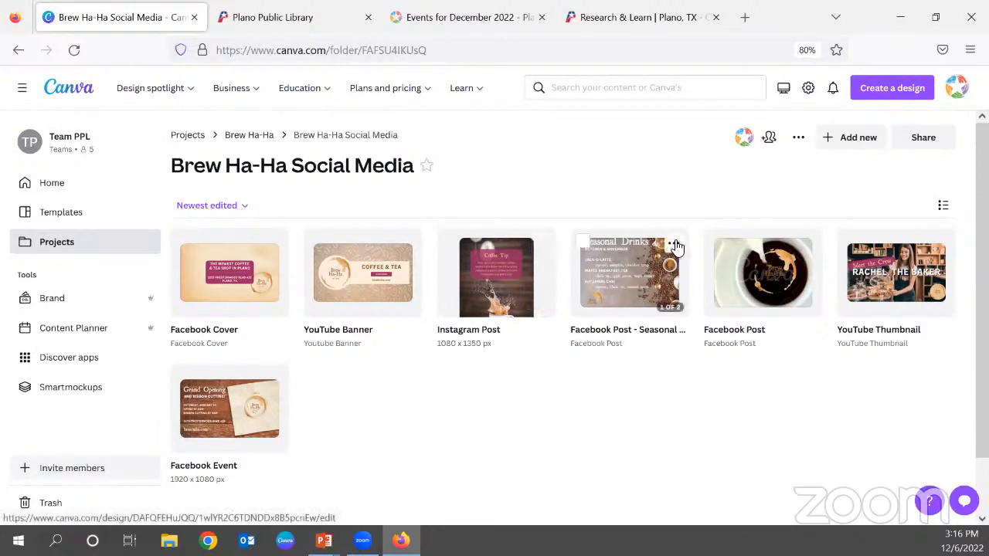
{"action": "left_click", "coordinate": [623, 284]}
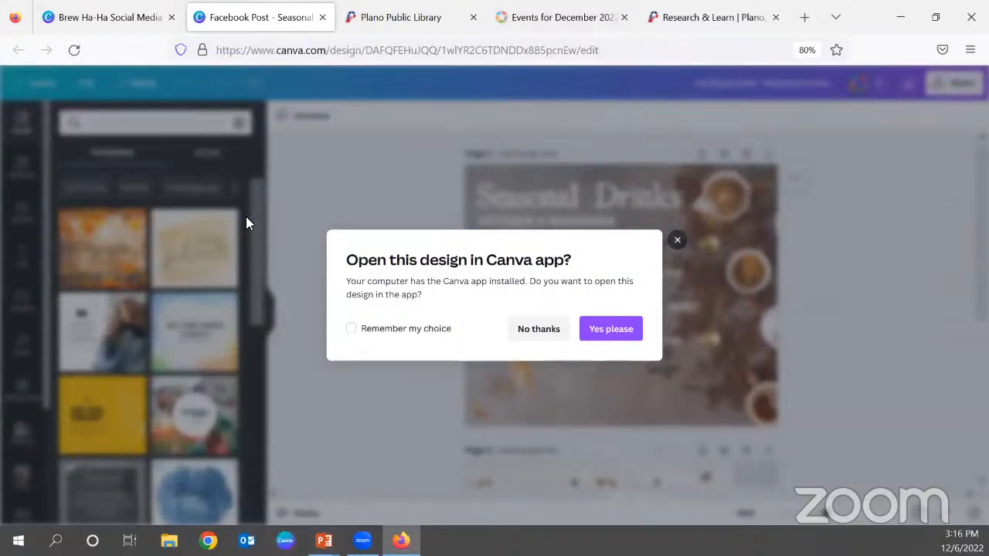
{"action": "left_click", "coordinate": [537, 330]}
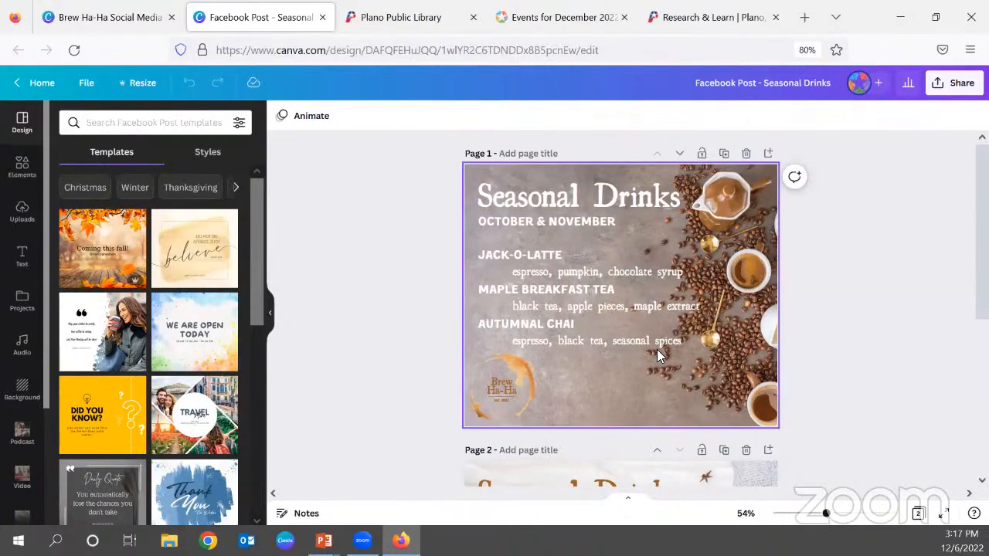
Compare the October & November page of the Seasonal Drinks design with the December & January page.
{"action": "scroll", "coordinate": [638, 356], "scroll_direction": "down", "scroll_amount": 3}
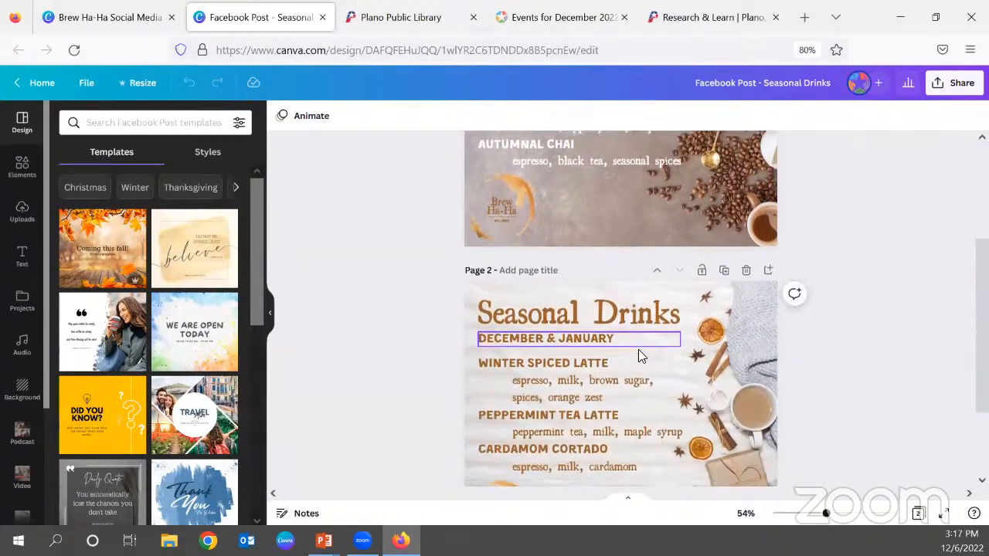
{"action": "scroll", "coordinate": [651, 415], "scroll_direction": "down", "scroll_amount": 2}
{"action": "scroll", "coordinate": [655, 419], "scroll_direction": "up", "scroll_amount": 2}
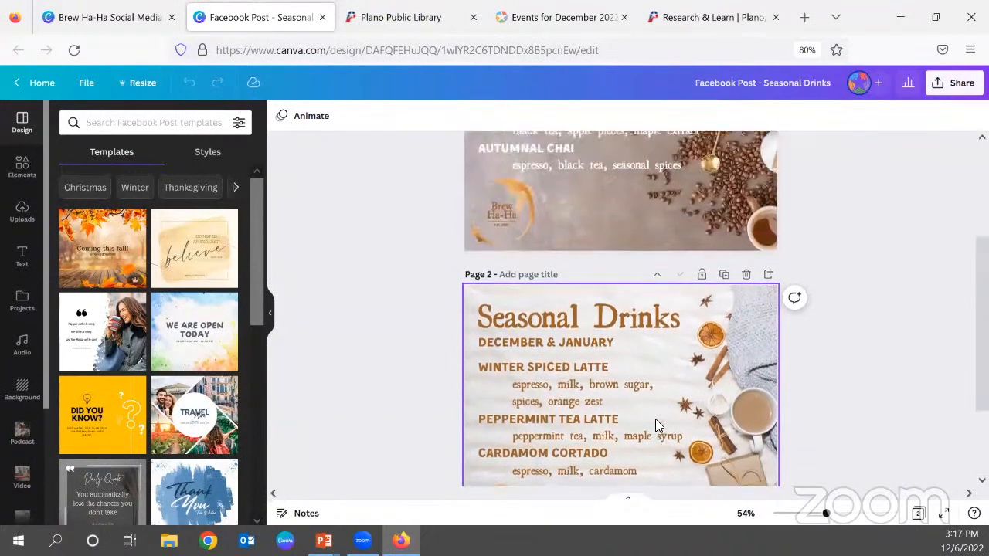
{"action": "scroll", "coordinate": [656, 419], "scroll_direction": "up", "scroll_amount": 3}
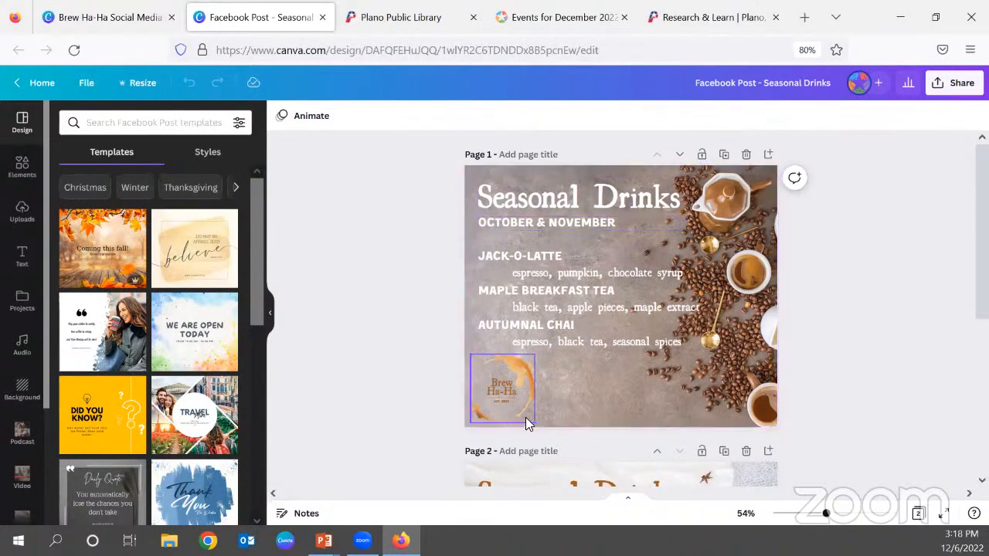
{"action": "scroll", "coordinate": [586, 261], "scroll_direction": "down", "scroll_amount": 3}
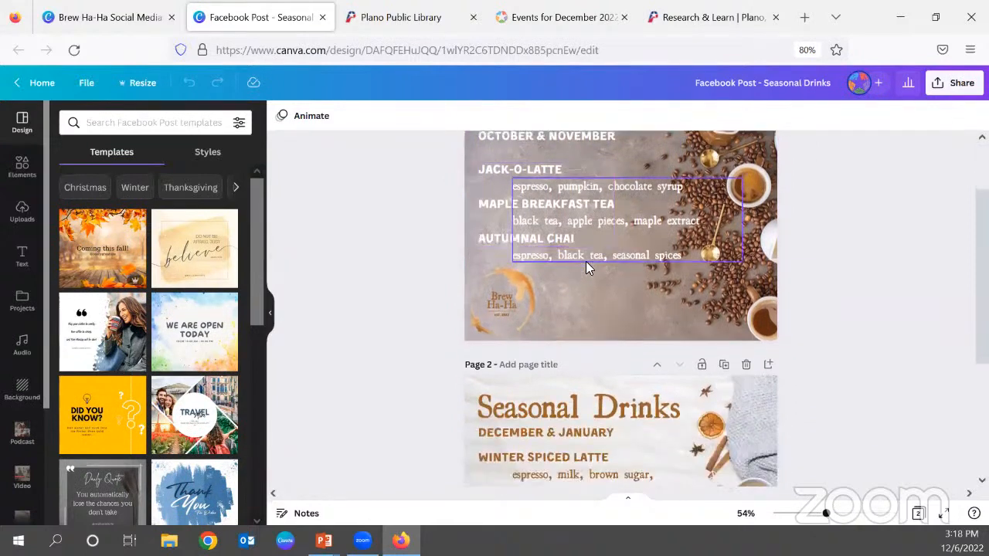
{"action": "scroll", "coordinate": [862, 261], "scroll_direction": "down", "scroll_amount": 2}
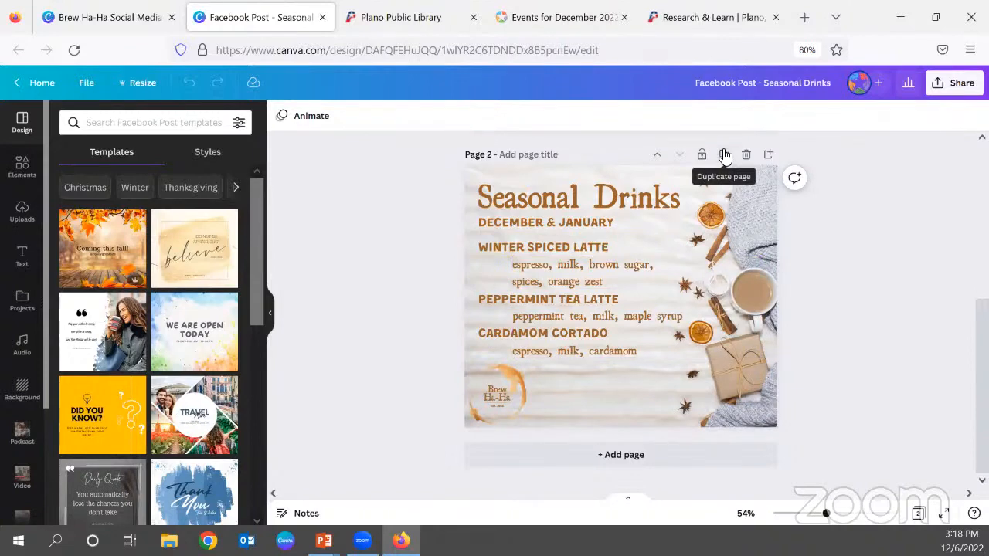
{"action": "scroll", "coordinate": [799, 312], "scroll_direction": "up", "scroll_amount": 5}
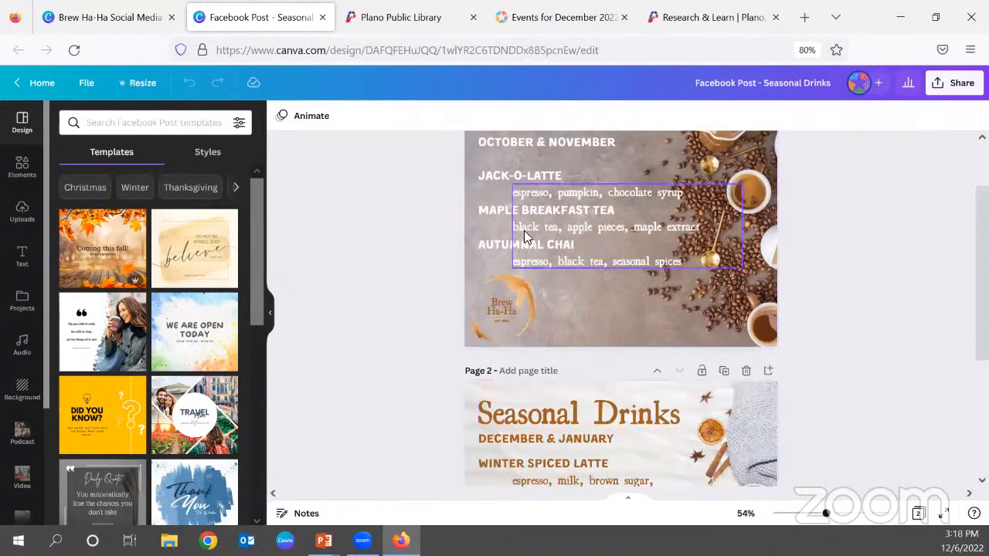
{"action": "scroll", "coordinate": [567, 218], "scroll_direction": "up", "scroll_amount": 2}
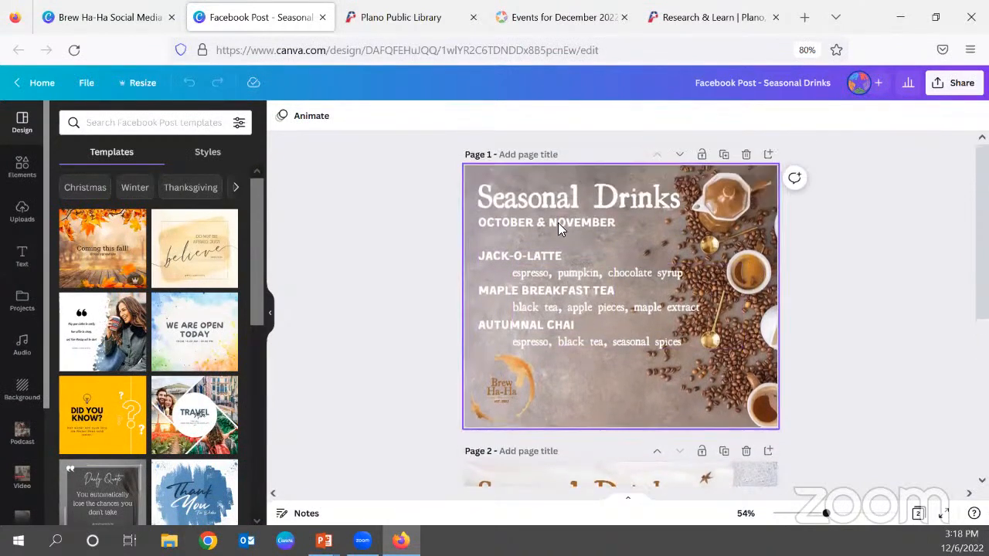
Duplicate page 2 of the Seasonal Drinks design, the December & January menu, and bring the copy into view.
{"action": "scroll", "coordinate": [584, 353], "scroll_direction": "down", "scroll_amount": 1}
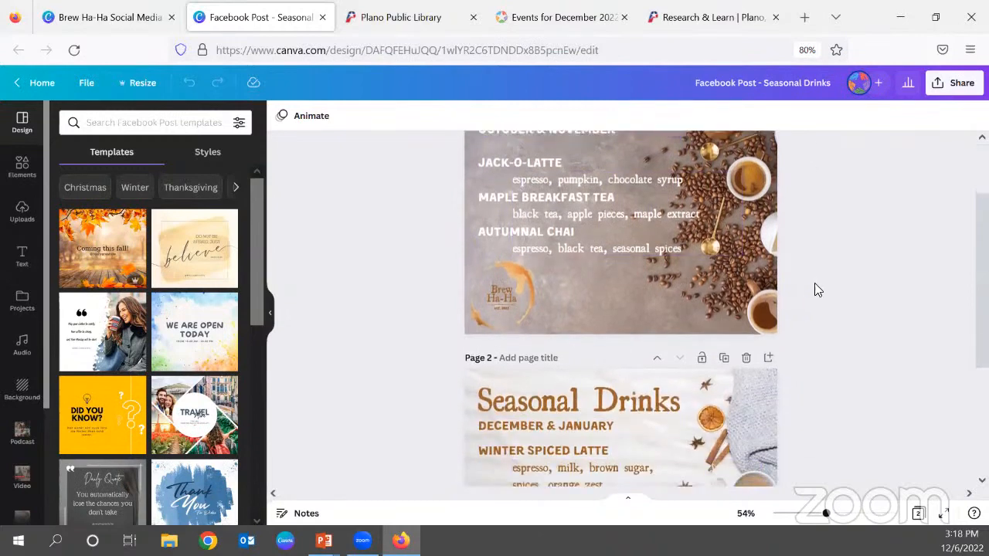
{"action": "scroll", "coordinate": [815, 284], "scroll_direction": "down", "scroll_amount": 1}
{"action": "scroll", "coordinate": [822, 290], "scroll_direction": "down", "scroll_amount": 1}
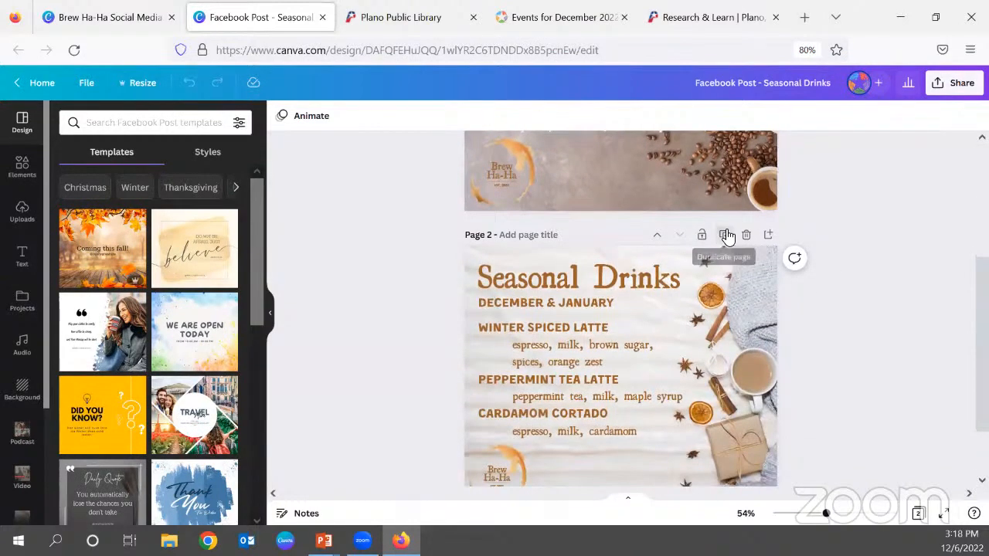
{"action": "left_click", "coordinate": [726, 233]}
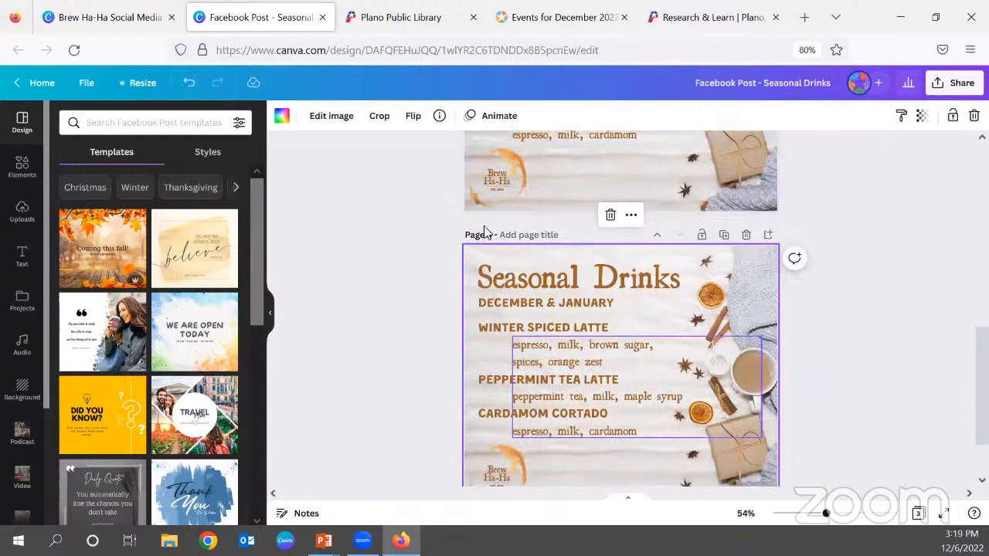
{"action": "scroll", "coordinate": [699, 376], "scroll_direction": "down", "scroll_amount": 2}
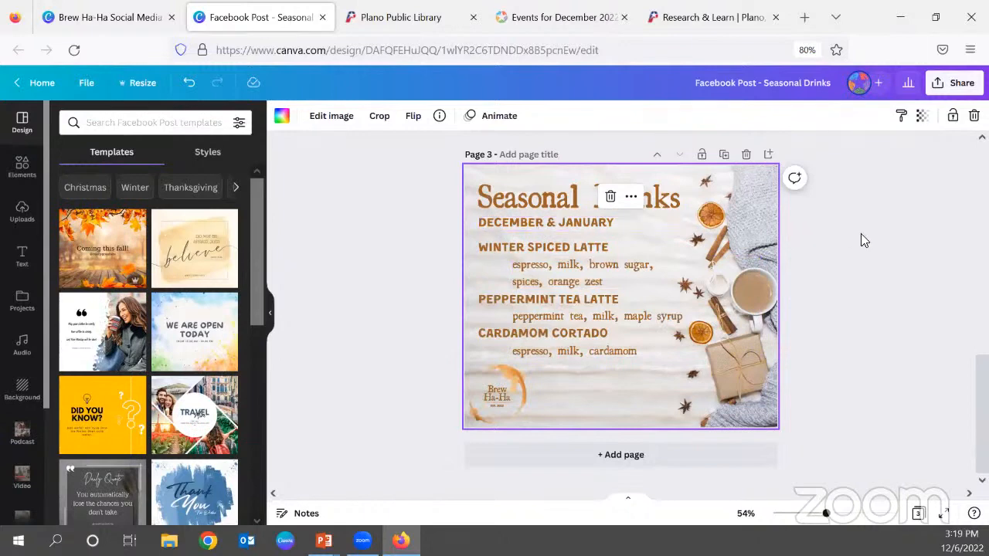
Replace the month line under the Seasonal Drinks title on page 3 with FEBRUARY & MARCH.
{"action": "left_click", "coordinate": [519, 221]}
{"action": "left_click", "coordinate": [521, 222]}
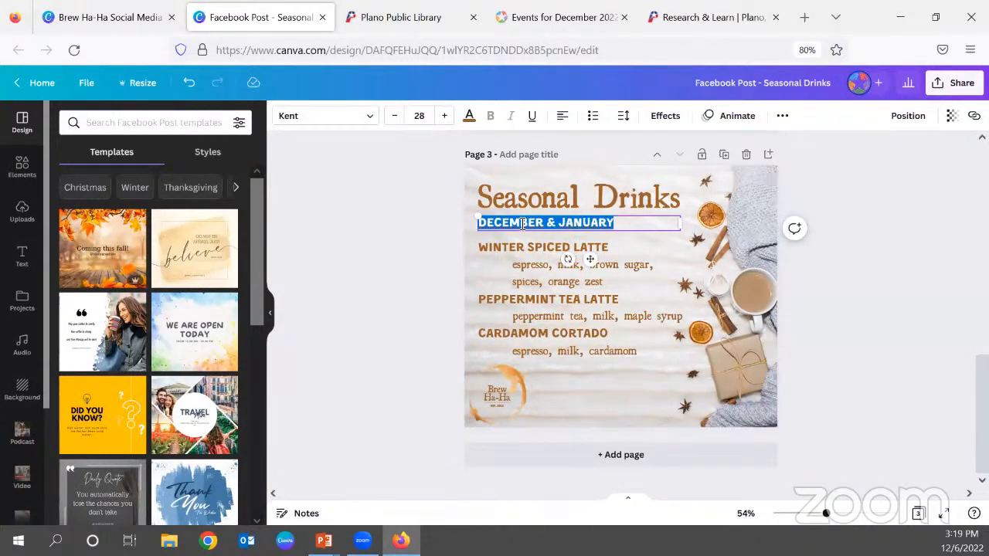
{"action": "type", "text": "FE"}
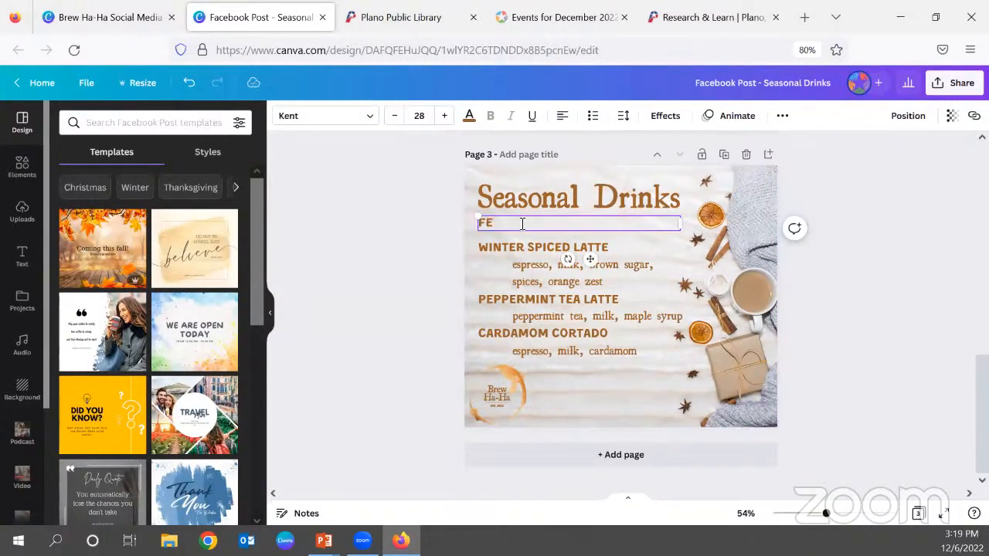
{"action": "type", "text": "BRUARY & MARCH"}
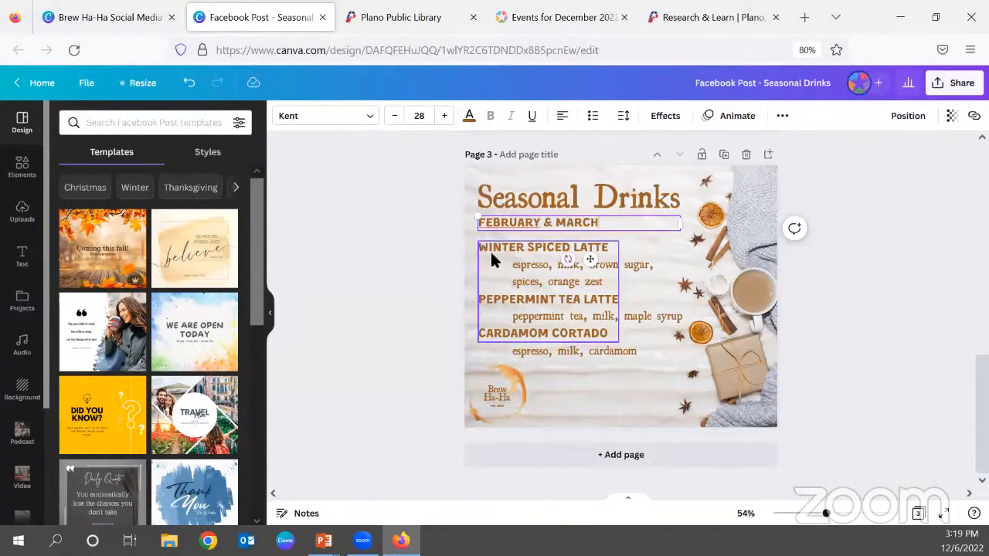
Rename the first drink on page 3 as RASPBERRY MOCHA.
{"action": "triple_click", "coordinate": [518, 248]}
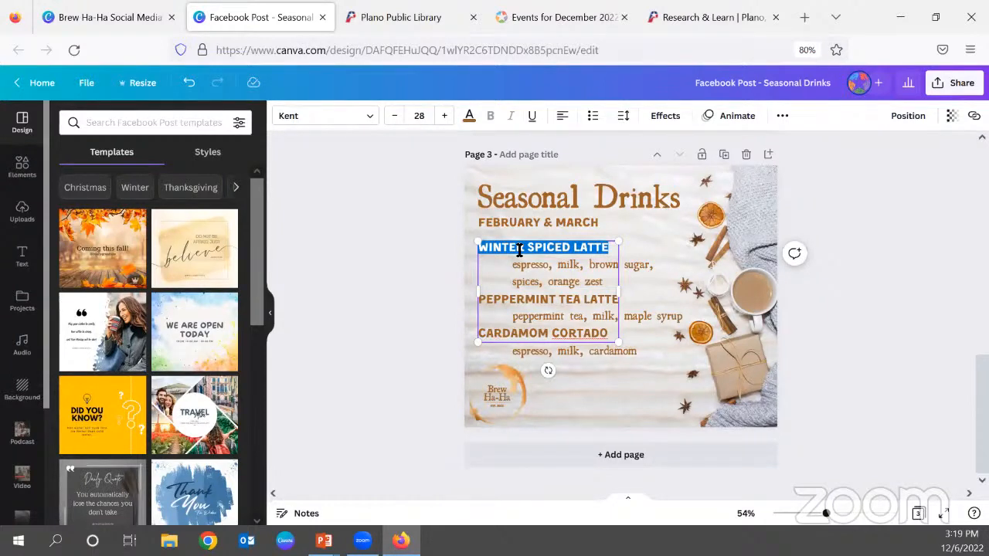
{"action": "type", "text": "RASPBERRY"}
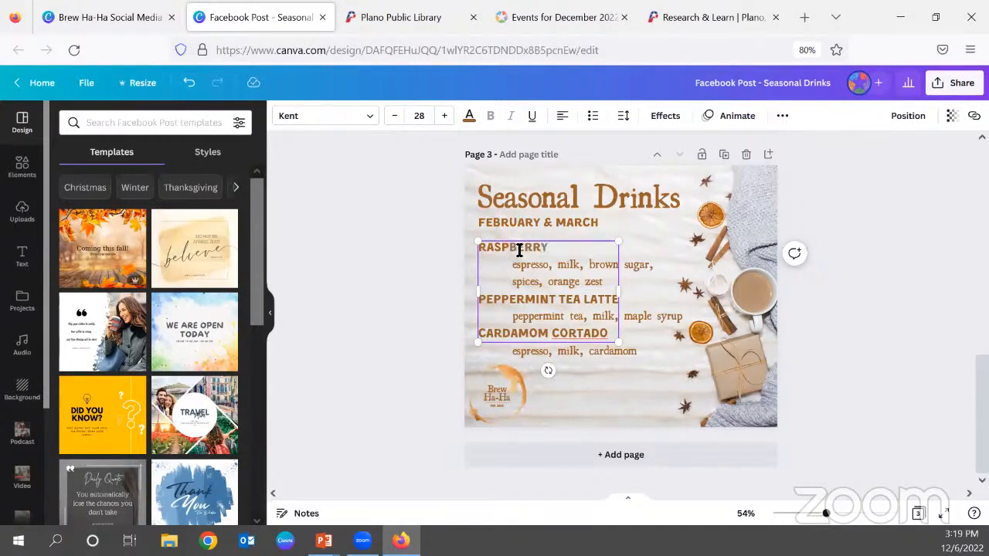
{"action": "type", "text": " MOCHA"}
{"action": "left_click", "coordinate": [658, 272]}
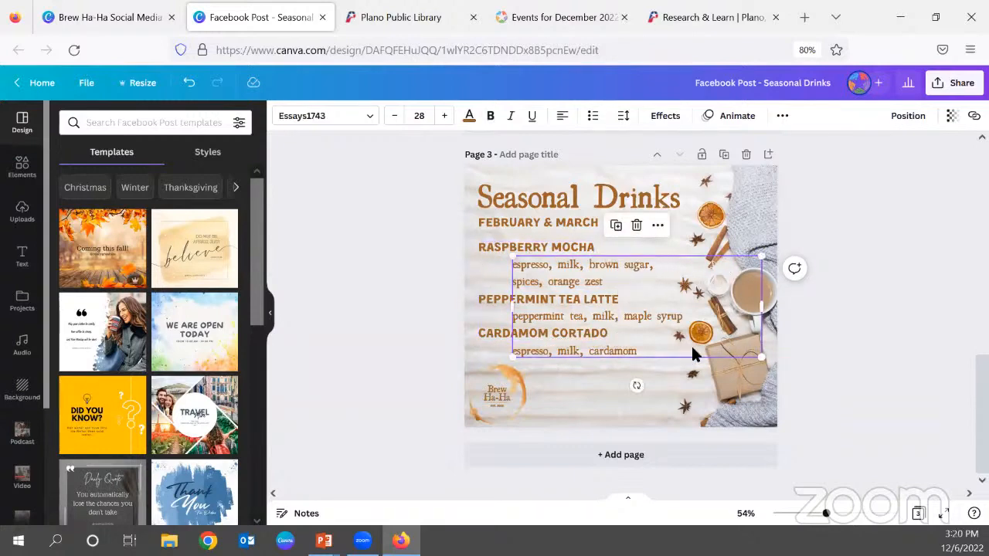
{"action": "triple_click", "coordinate": [652, 266]}
{"action": "left_click", "coordinate": [648, 279]}
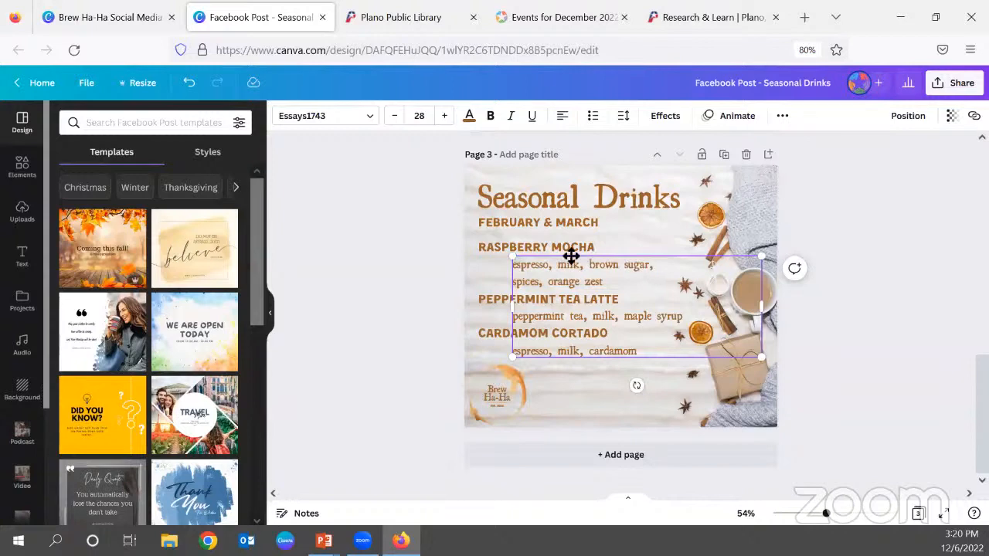
{"action": "left_click", "coordinate": [558, 245]}
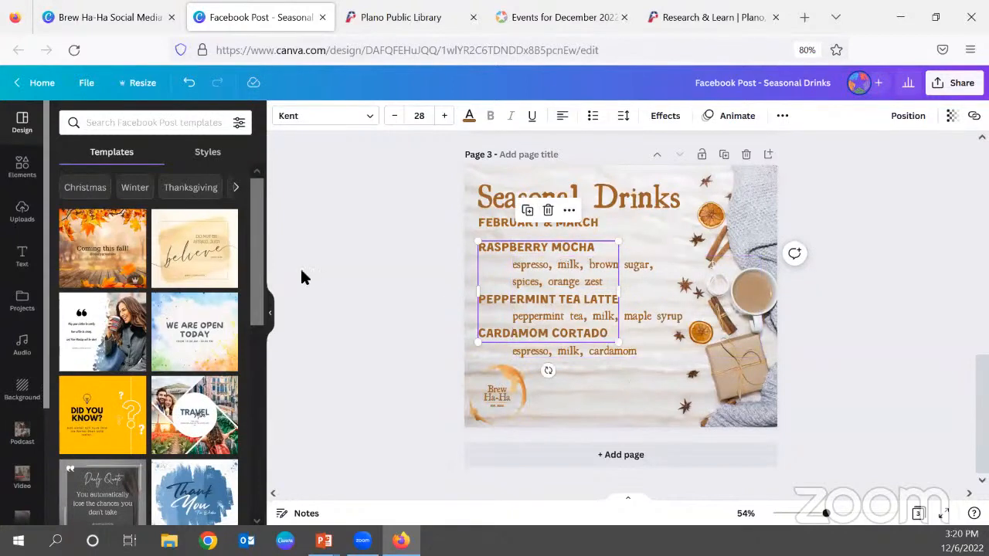
Switch the brand kit for text styles from PPL Brand Kit to Brew Ha-Ha.
{"action": "left_click", "coordinate": [23, 258]}
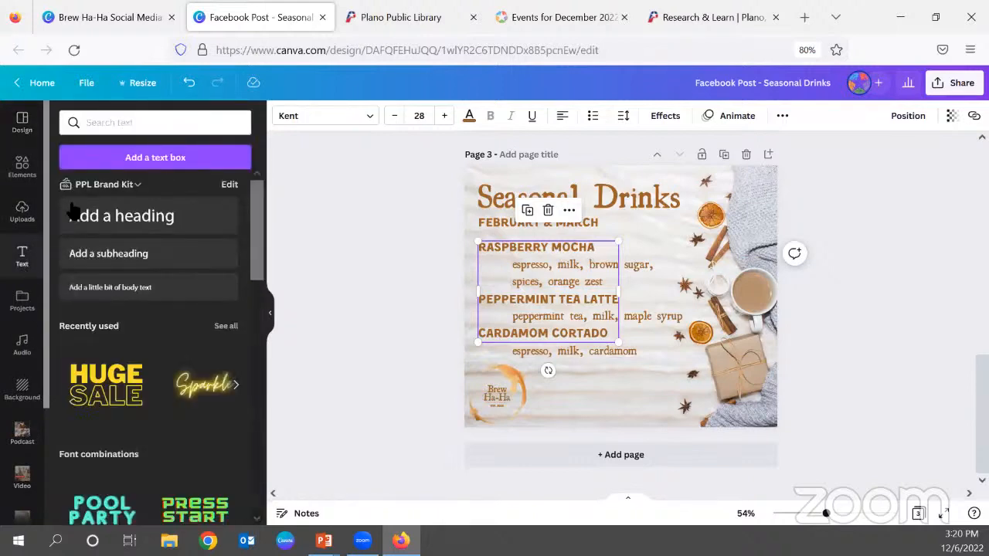
{"action": "left_click", "coordinate": [108, 188]}
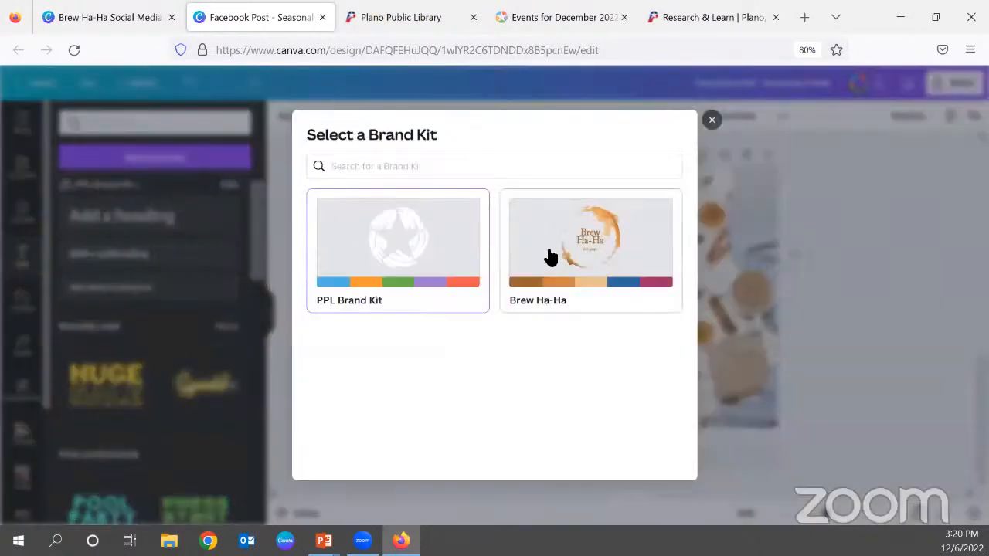
{"action": "left_click", "coordinate": [590, 256]}
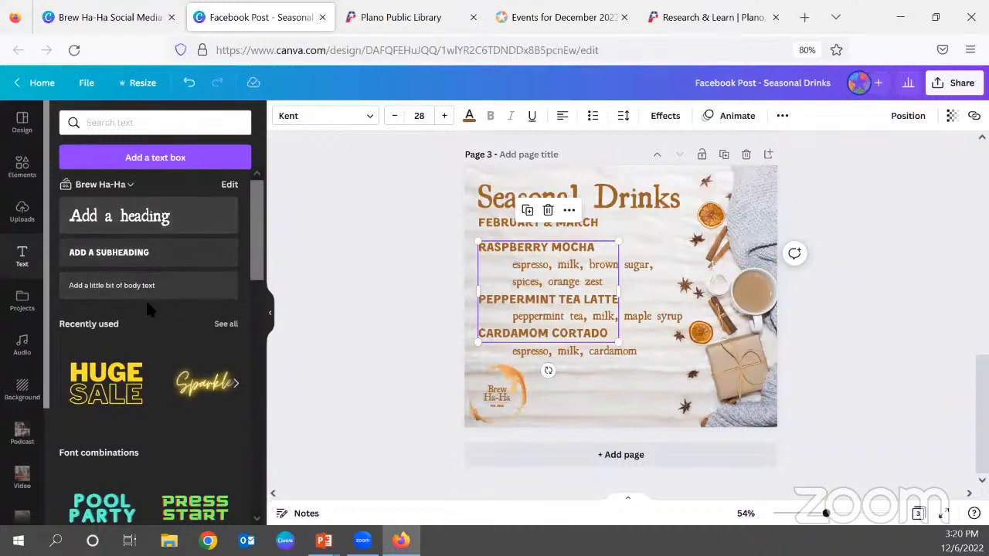
Add a Brew Ha-Ha heading text box to page 3, shift it away from the logo, and delete it.
{"action": "left_click", "coordinate": [112, 220]}
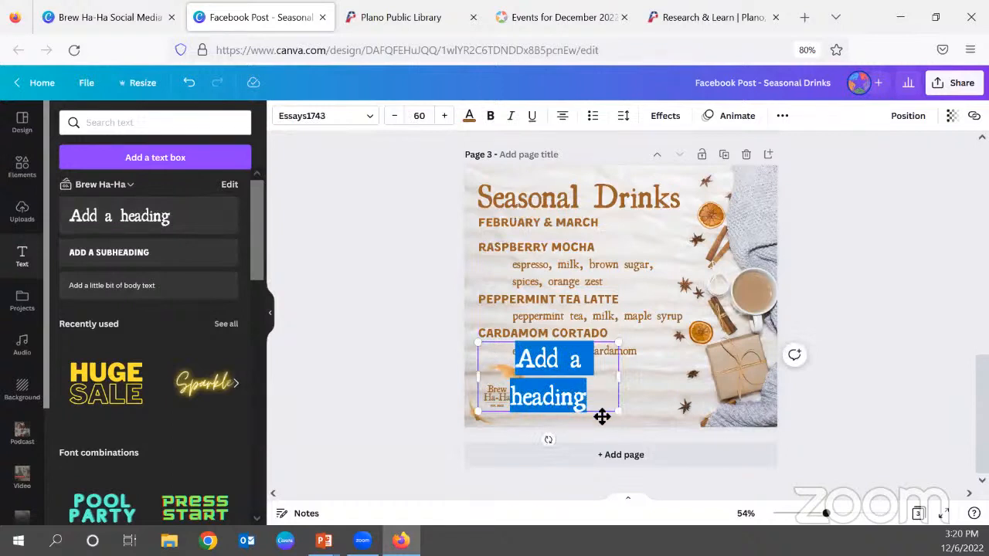
{"action": "left_click_drag", "start_coordinate": [601, 415], "coordinate": [688, 415]}
{"action": "left_click", "coordinate": [900, 419]}
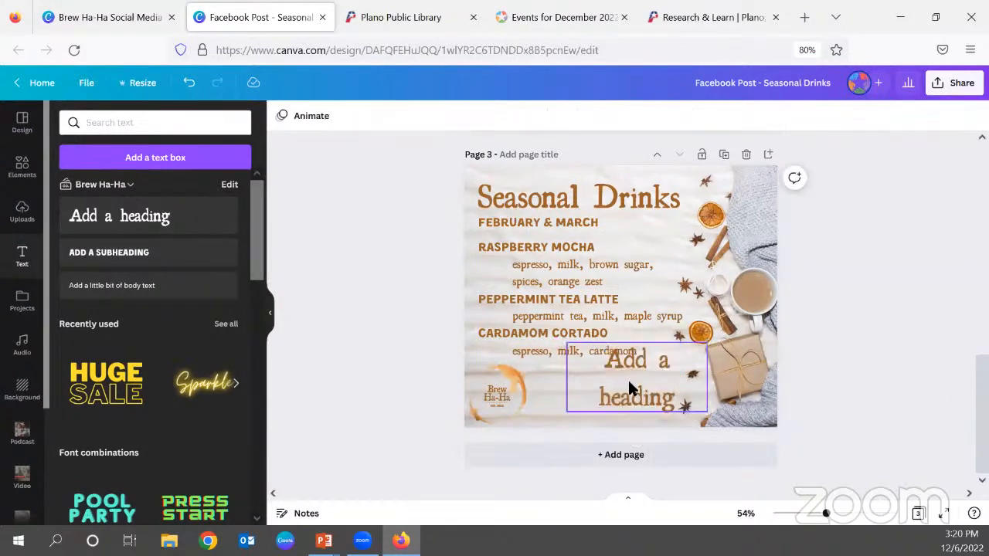
{"action": "left_click", "coordinate": [627, 378]}
{"action": "left_click", "coordinate": [637, 312]}
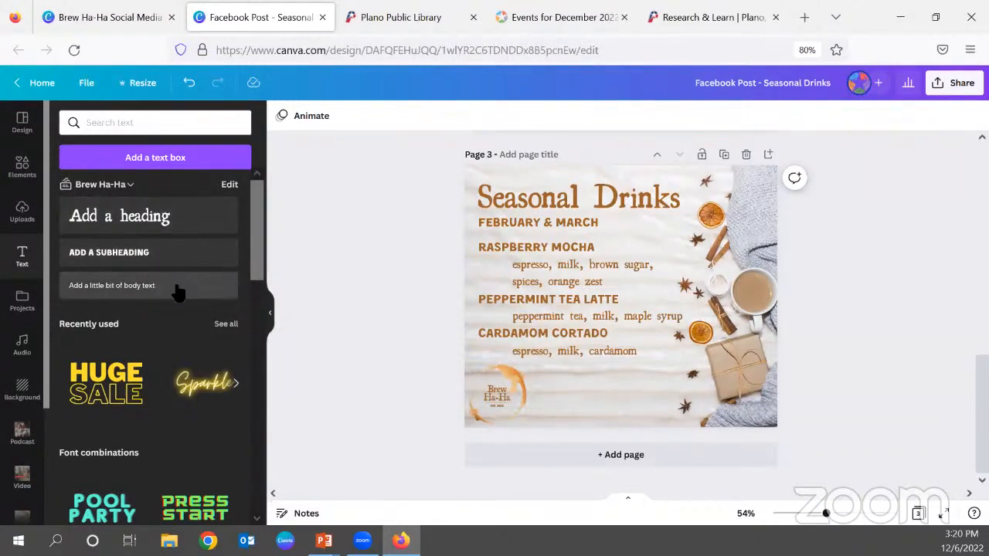
Look through the ready-made font combinations available for text.
{"action": "scroll", "coordinate": [176, 290], "scroll_direction": "down", "scroll_amount": 4}
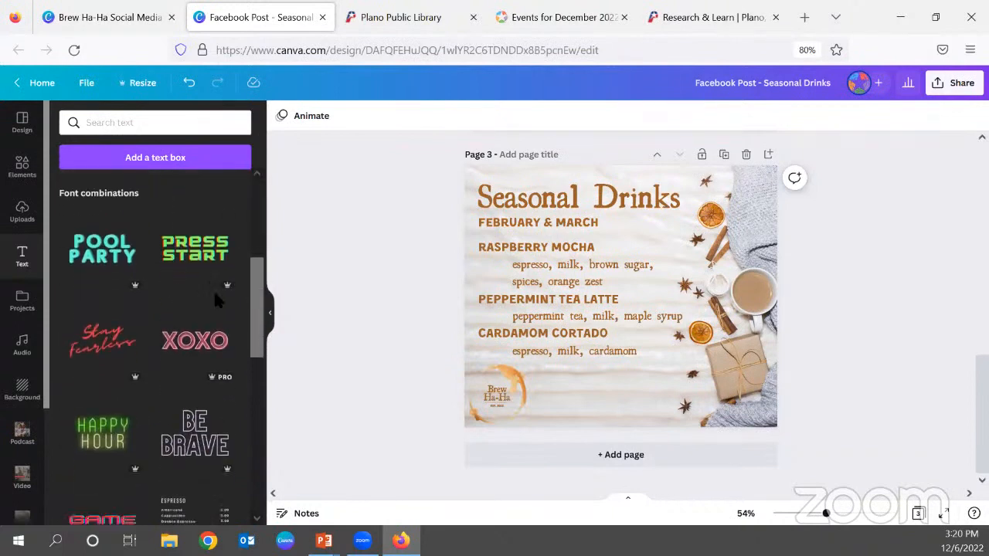
{"action": "scroll", "coordinate": [139, 428], "scroll_direction": "down", "scroll_amount": 2}
{"action": "scroll", "coordinate": [142, 421], "scroll_direction": "down", "scroll_amount": 1}
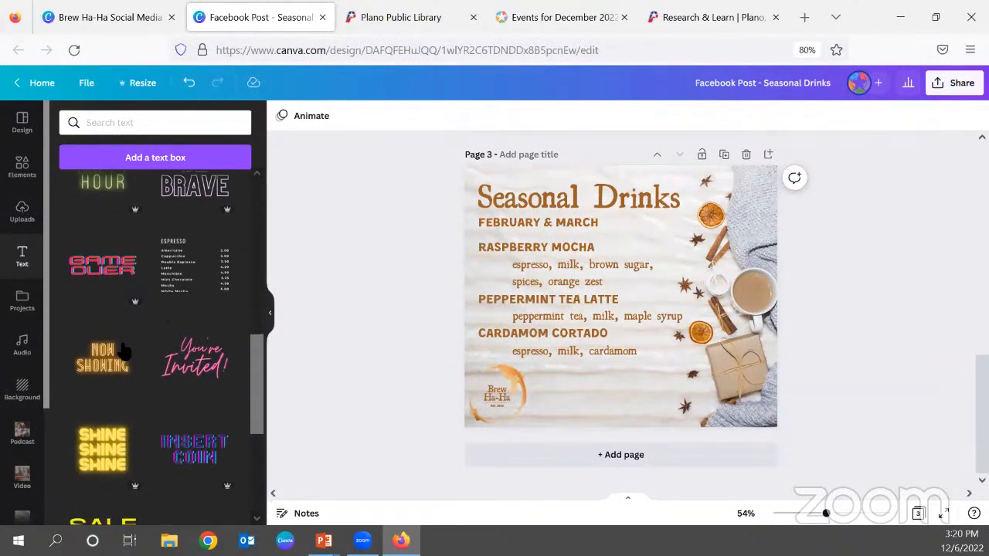
{"action": "scroll", "coordinate": [139, 397], "scroll_direction": "down", "scroll_amount": 3}
{"action": "scroll", "coordinate": [140, 395], "scroll_direction": "down", "scroll_amount": 8}
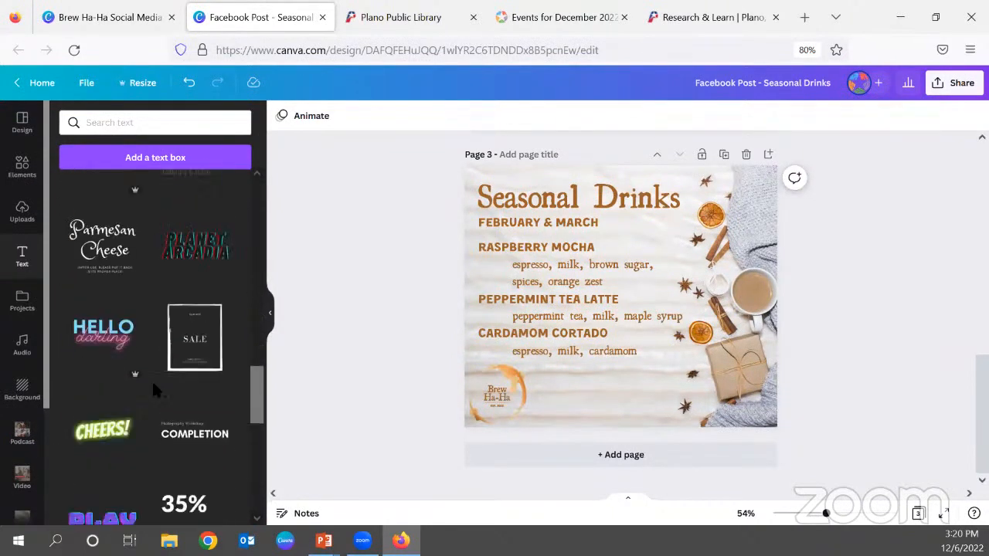
{"action": "scroll", "coordinate": [156, 392], "scroll_direction": "down", "scroll_amount": 2}
{"action": "scroll", "coordinate": [158, 387], "scroll_direction": "up", "scroll_amount": 9}
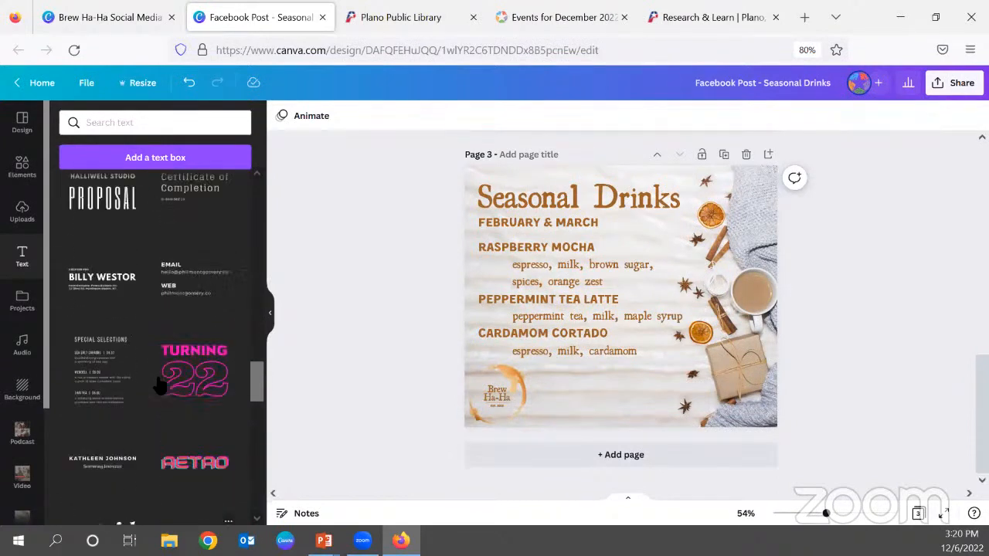
{"action": "scroll", "coordinate": [160, 363], "scroll_direction": "up", "scroll_amount": 10}
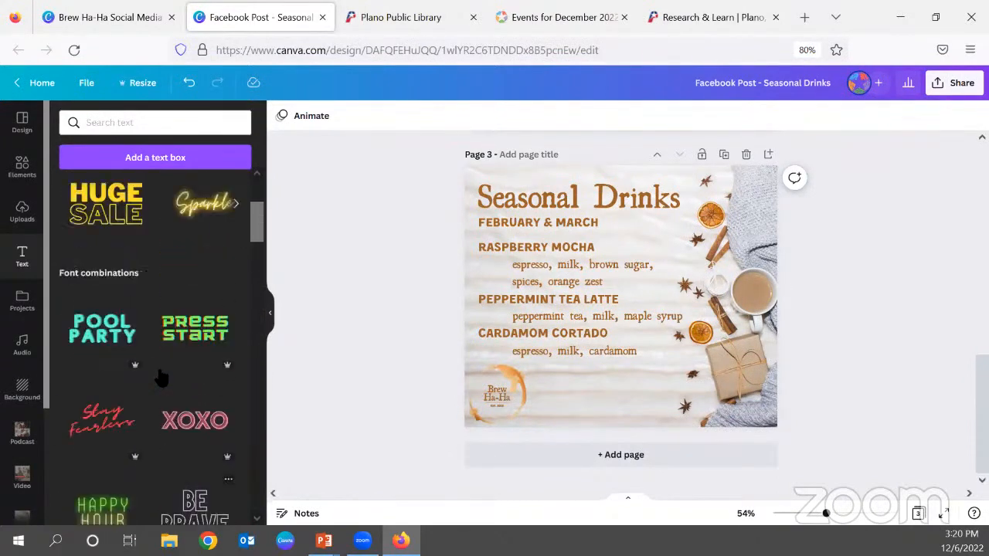
Add a Brew Ha-Ha subheading to page 3 and look through the fonts available for it.
{"action": "left_click", "coordinate": [128, 258]}
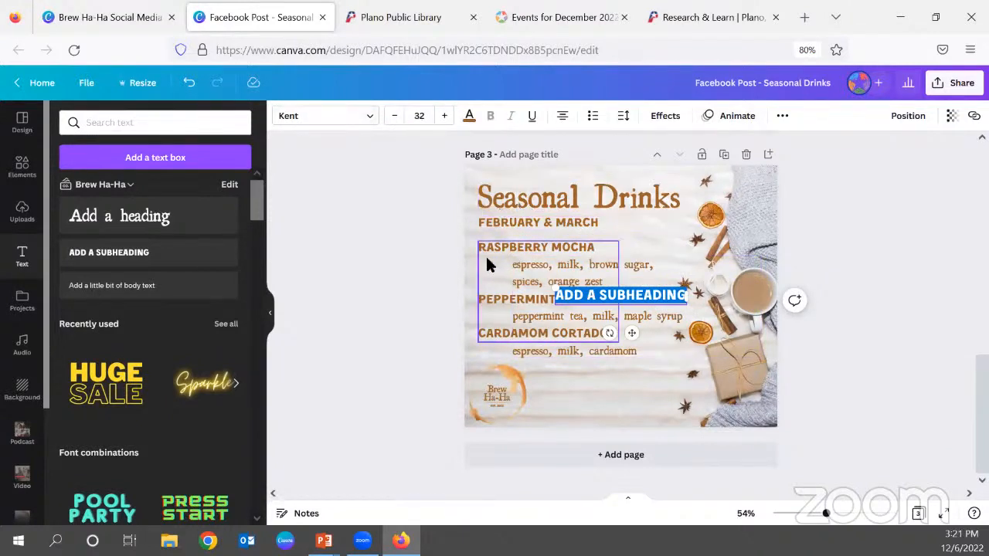
{"action": "left_click", "coordinate": [373, 121]}
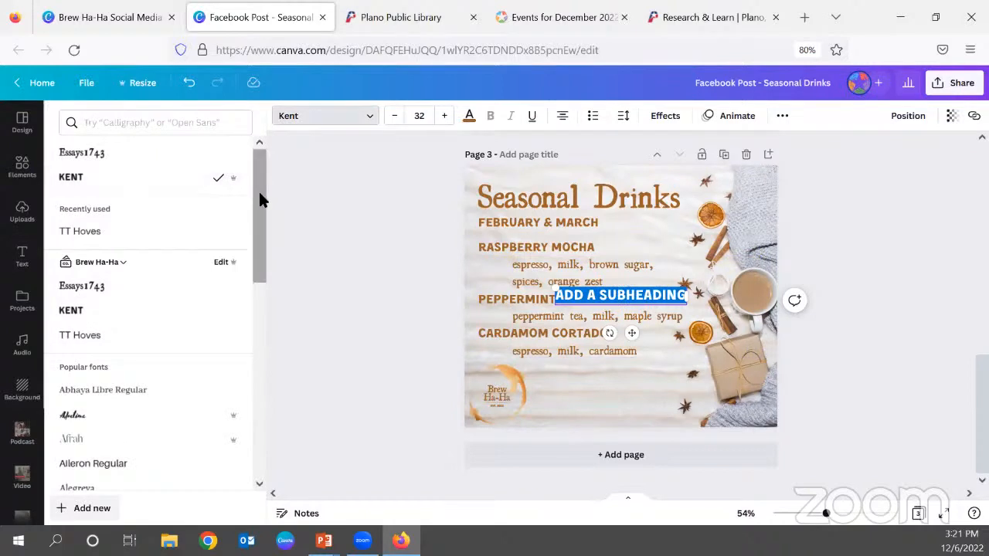
{"action": "scroll", "coordinate": [217, 291], "scroll_direction": "down", "scroll_amount": 4}
{"action": "scroll", "coordinate": [216, 291], "scroll_direction": "down", "scroll_amount": 10}
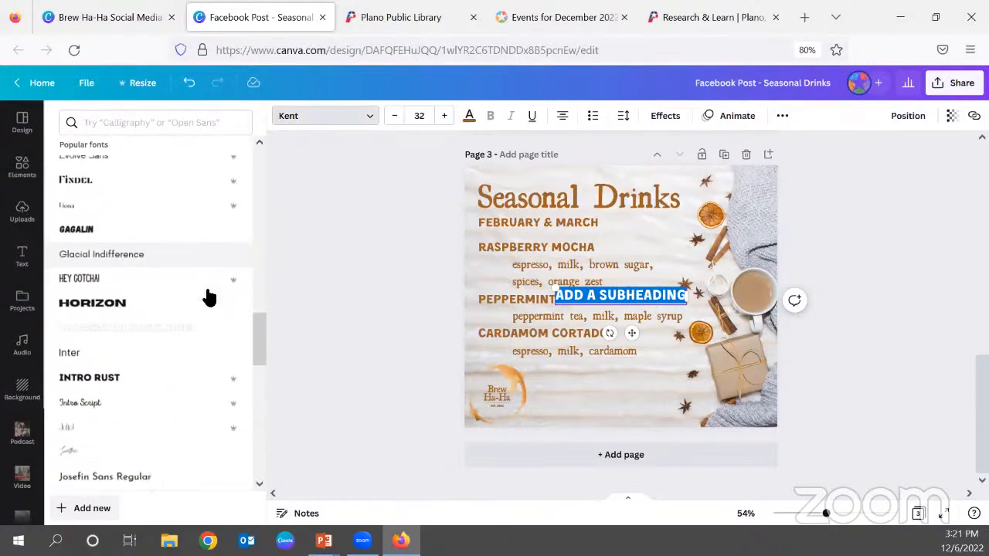
{"action": "scroll", "coordinate": [208, 295], "scroll_direction": "down", "scroll_amount": 2}
{"action": "scroll", "coordinate": [201, 308], "scroll_direction": "up", "scroll_amount": 2}
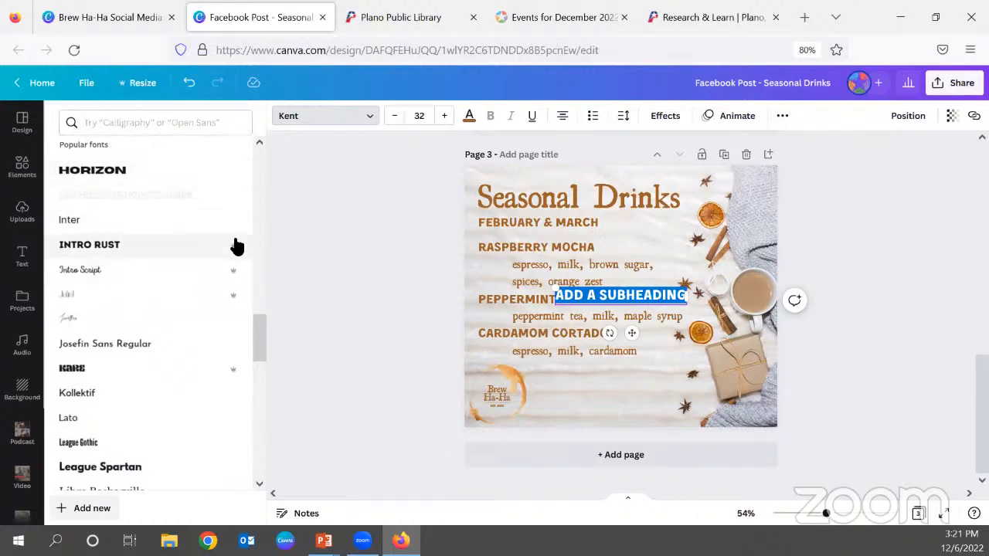
{"action": "mouse_move", "coordinate": [234, 252]}
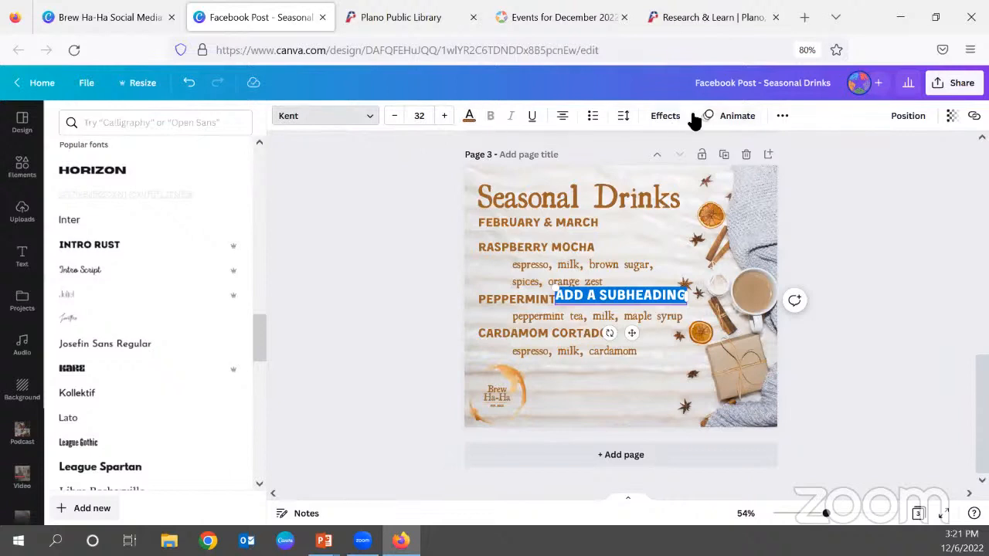
{"action": "left_click", "coordinate": [936, 343]}
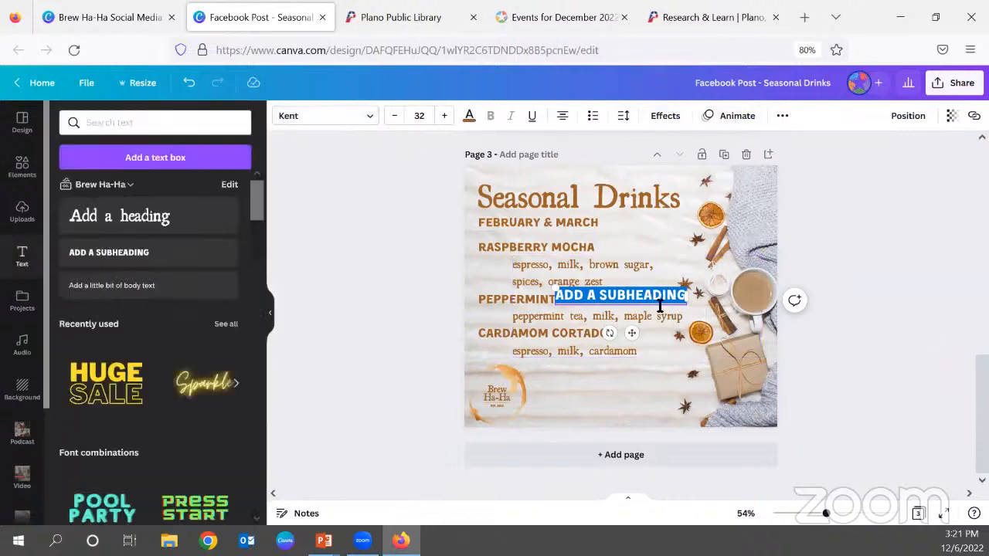
Check the placeholder subheading's additional options and delete it from page 3.
{"action": "left_click", "coordinate": [812, 340]}
{"action": "left_click", "coordinate": [649, 295]}
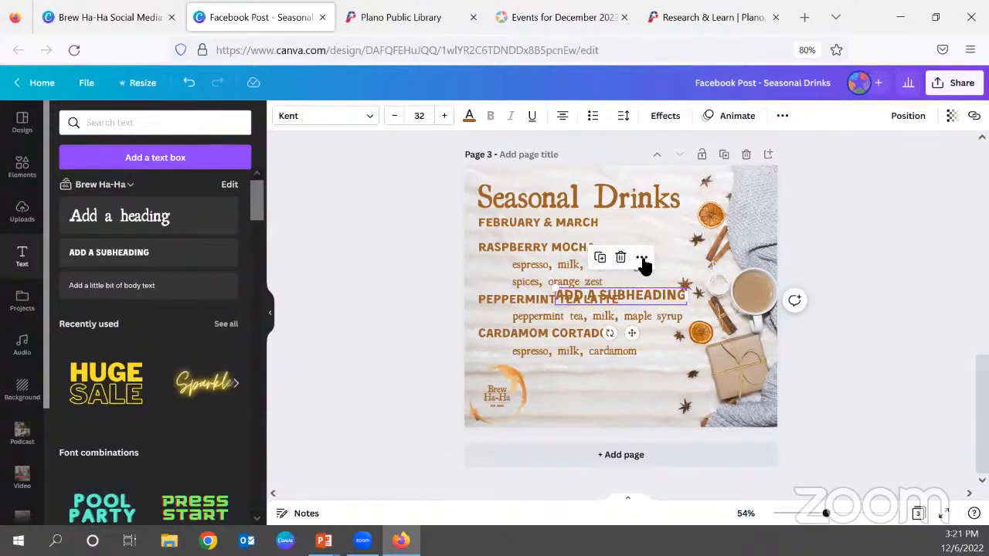
{"action": "left_click", "coordinate": [641, 260]}
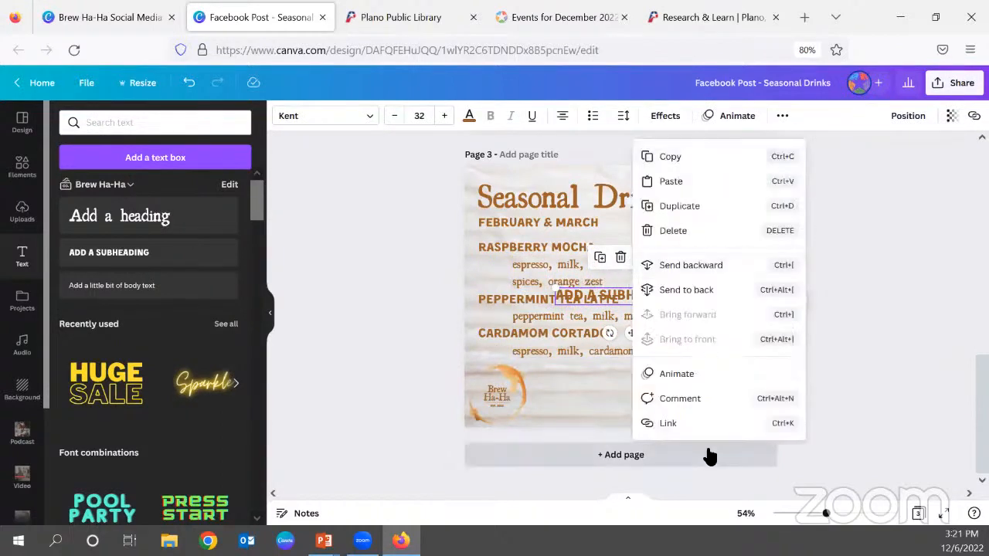
{"action": "left_click", "coordinate": [620, 258]}
{"action": "left_click", "coordinate": [621, 258]}
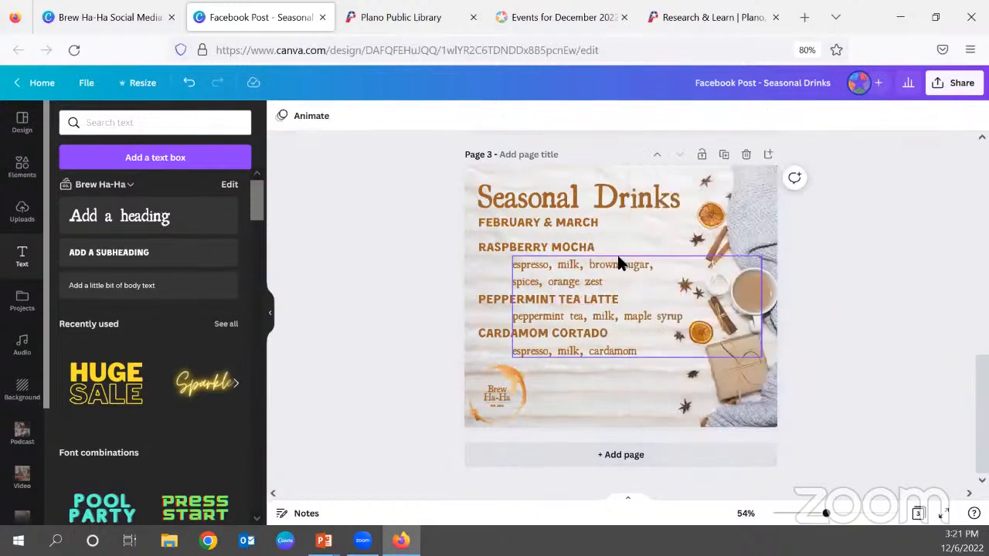
Replace all the ingredient text on page 3 with "espresso, raspberry syrup, milk" for the Raspberry Mocha.
{"action": "left_click", "coordinate": [564, 281]}
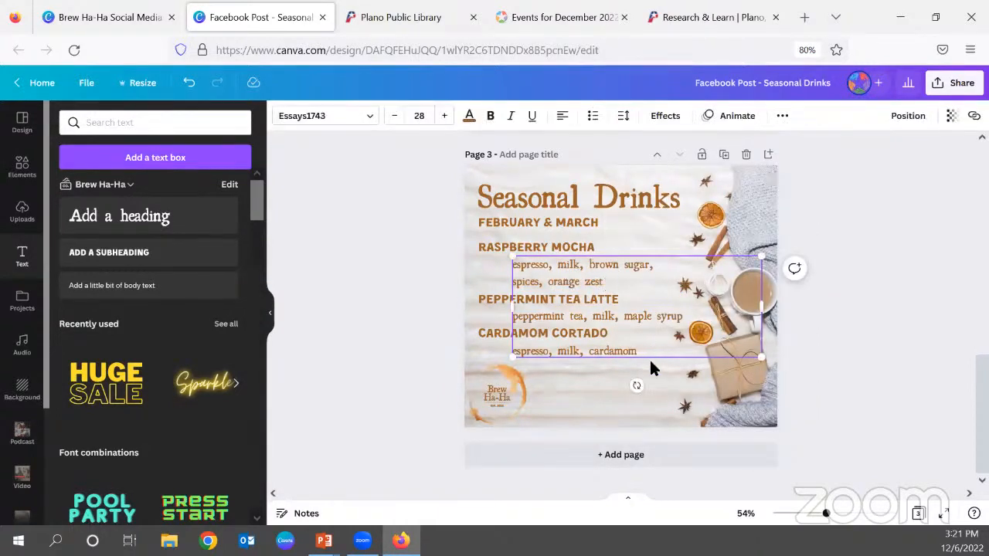
{"action": "left_click_drag", "start_coordinate": [644, 352], "coordinate": [514, 266]}
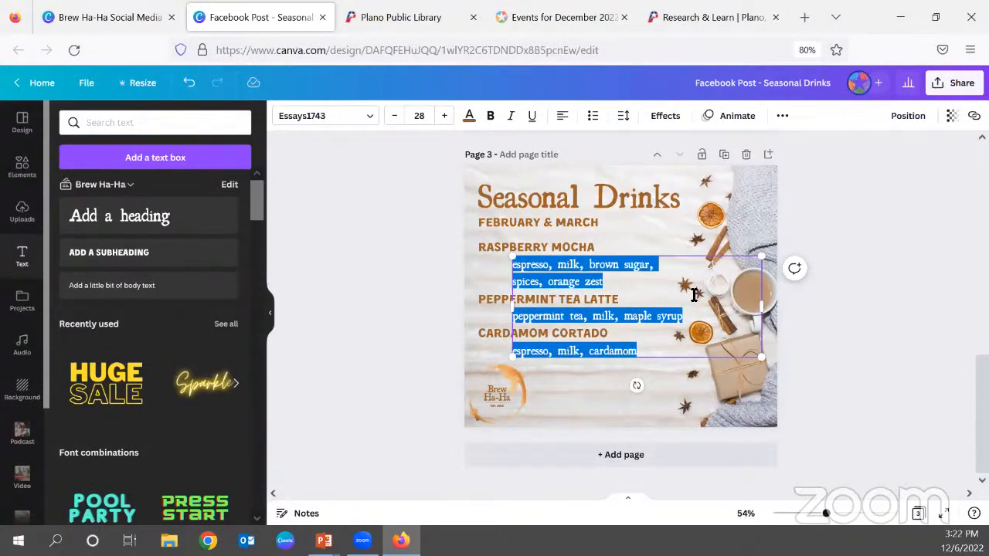
{"action": "key", "text": "BackSpace"}
{"action": "type", "text": "espresso"}
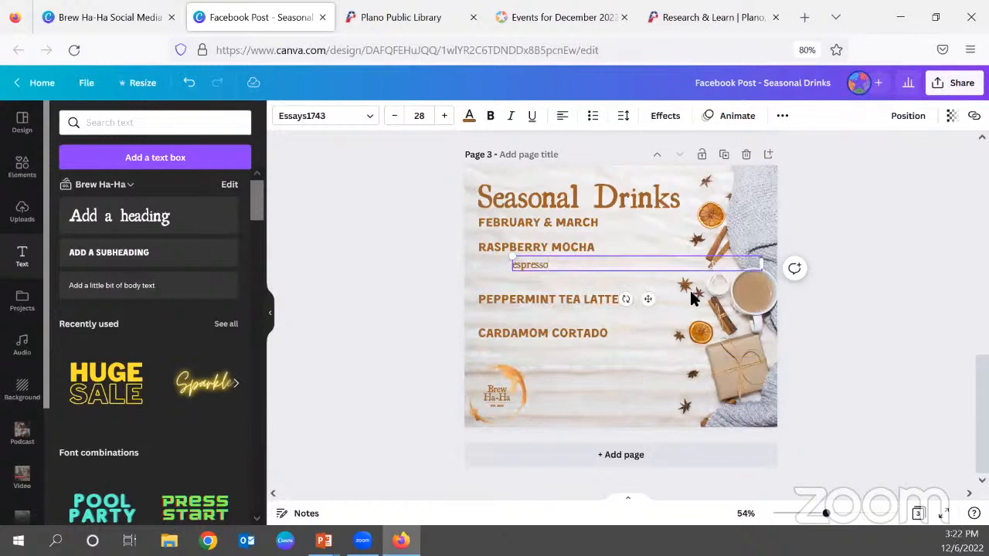
{"action": "type", "text": ", raspberry sy"}
{"action": "key", "text": "BackSpace"}
{"action": "key", "text": "BackSpace"}
{"action": "key", "text": "BackSpace"}
{"action": "type", "text": "s"}
{"action": "key", "text": "BackSpace"}
{"action": "type", "text": "syrup, milk"}
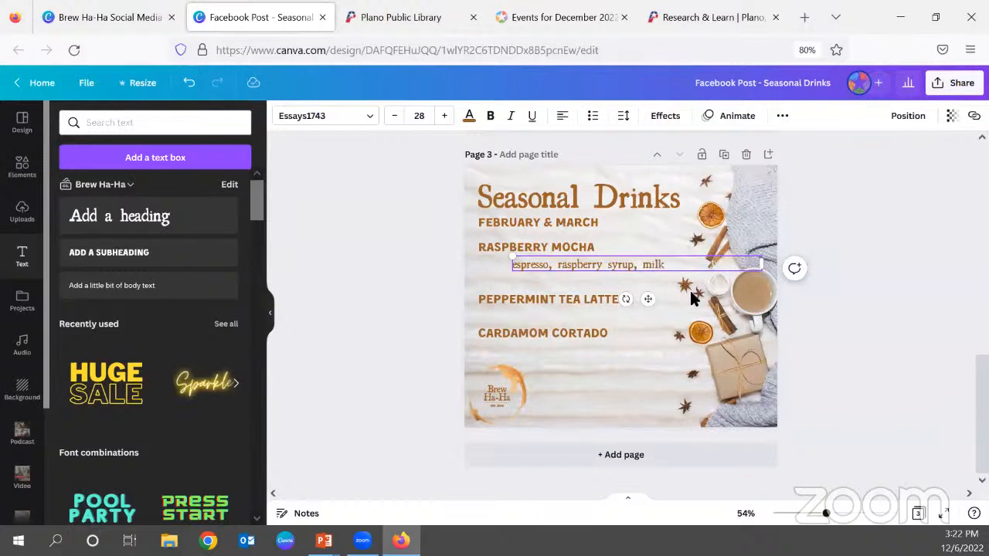
{"action": "type", "text": ", choco"}
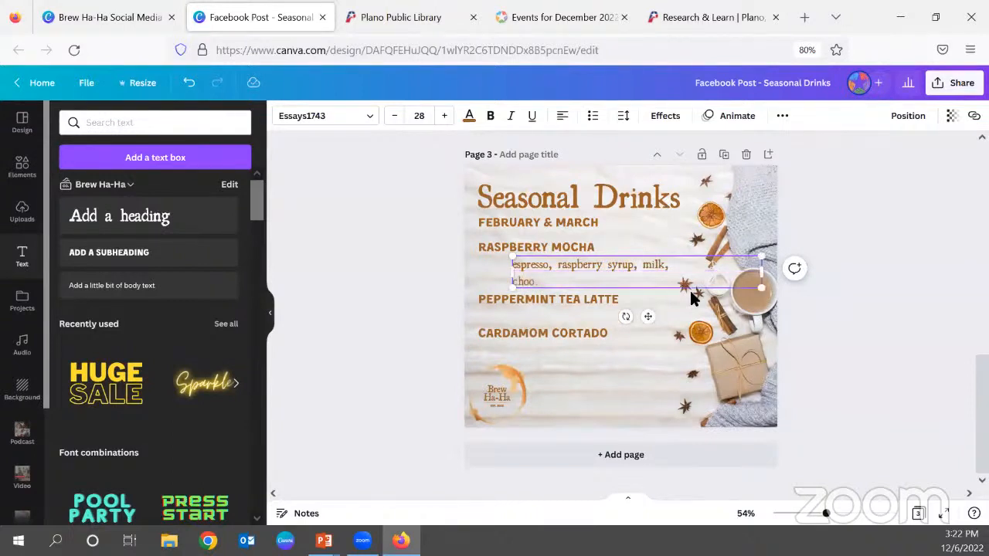
{"action": "type", "text": "late sauce, whipped cream"}
Add "espresso, milk, strawberry whipped cream, chocolate sauce" as the second drink's ingredients on page 3, leaving the heading's line blank above it.
{"action": "key", "text": "Return"}
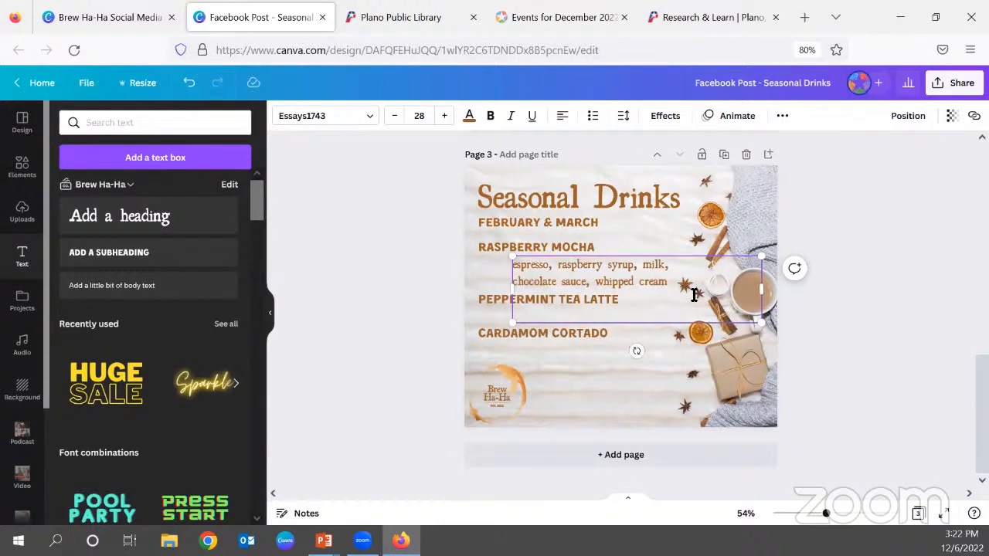
{"action": "type", "text": "espresso, milk, strawberry"}
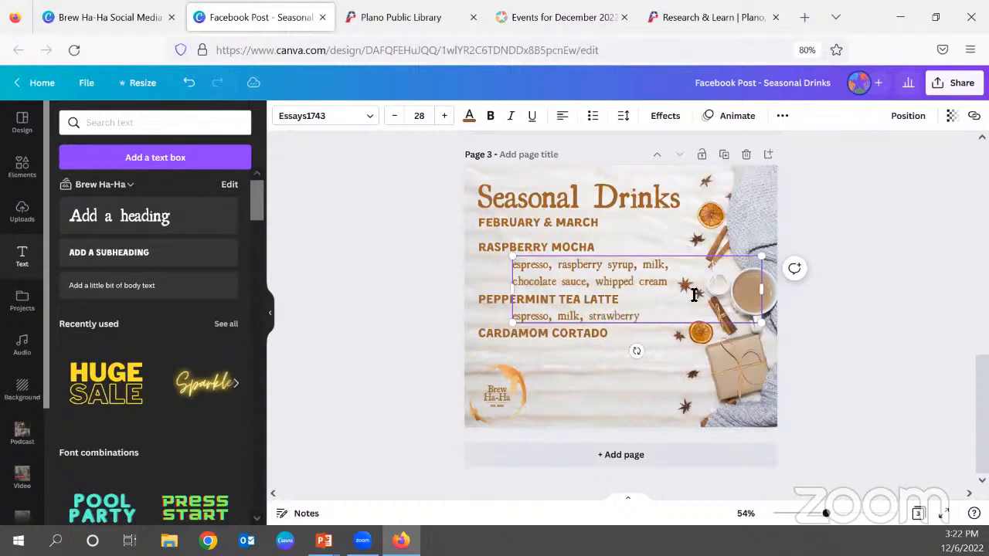
{"action": "type", "text": " whipped"}
{"action": "type", "text": " cream"}
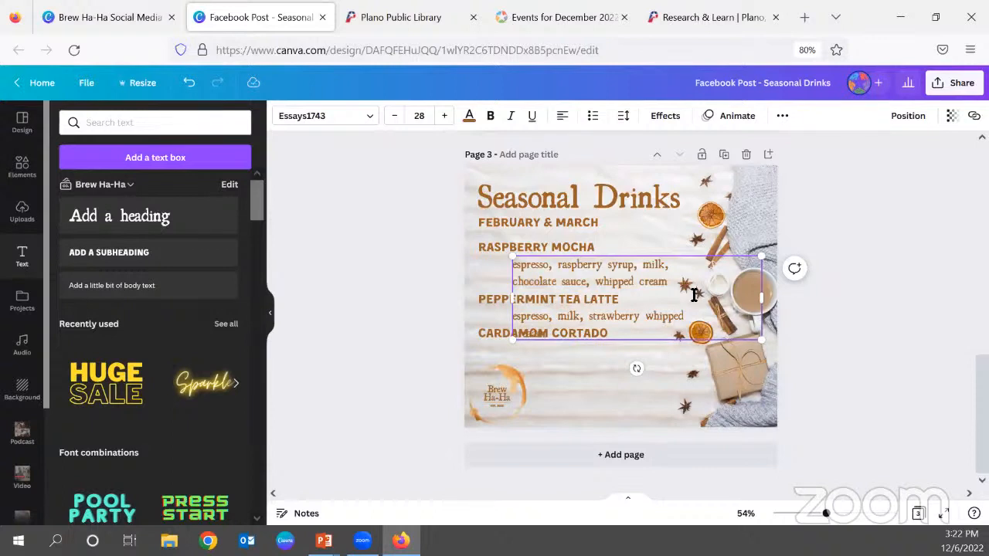
{"action": "type", "text": ", cocoa sauce"}
Move the Cardamom Cortado heading down one line and remove the extra space in the second drink's ingredients.
{"action": "left_click", "coordinate": [482, 312]}
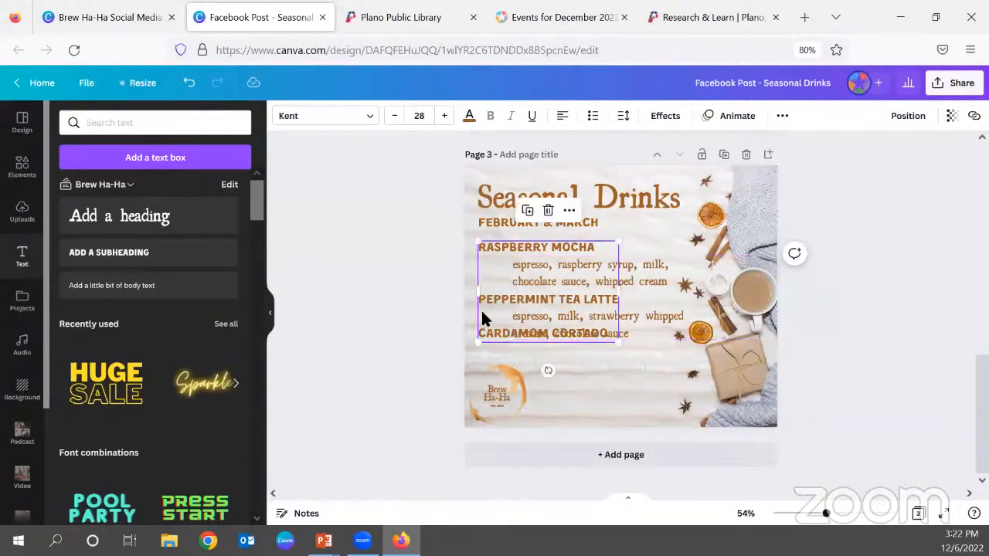
{"action": "left_click", "coordinate": [496, 315]}
{"action": "key", "text": "Return"}
{"action": "left_click", "coordinate": [626, 323]}
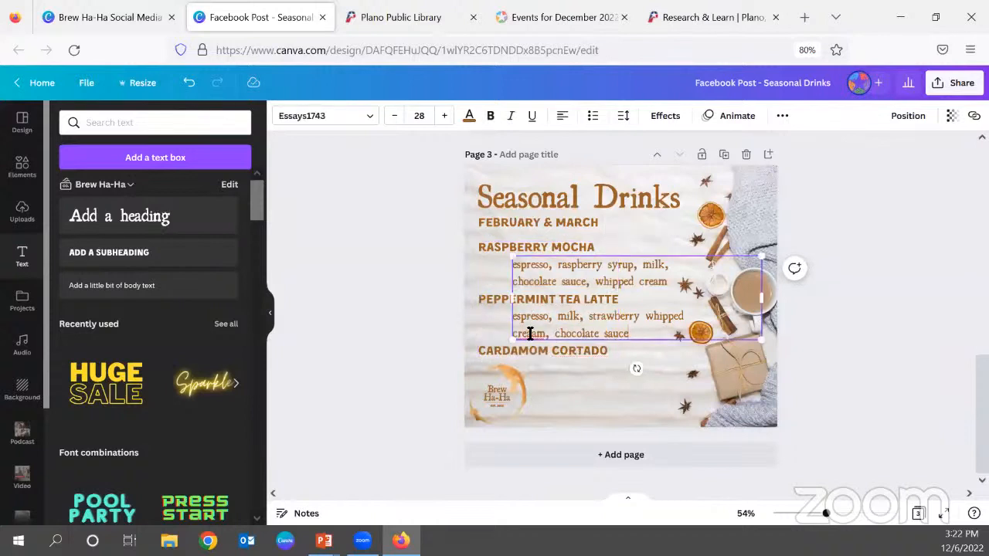
{"action": "left_click_drag", "start_coordinate": [534, 334], "coordinate": [537, 334]}
{"action": "key", "text": "BackSpace"}
Add "earl grey tea, milk, lavender, honey, heavy cream, vanilla" on two lines as the third drink's ingredients, leaving its heading's line blank above.
{"action": "key", "text": "Return"}
{"action": "key", "text": "Return"}
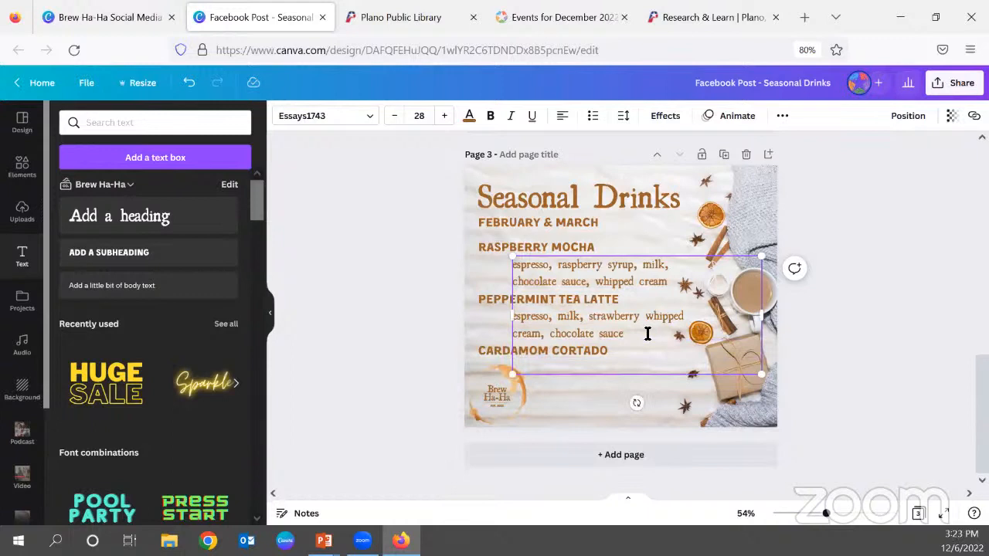
{"action": "type", "text": "early"}
{"action": "key", "text": "BackSpace"}
{"action": "type", "text": "grey tea, mil"}
{"action": "key", "text": "BackSpace"}
{"action": "type", "text": "milk, lavendar,"}
{"action": "key", "text": "BackSpace"}
{"action": "key", "text": "BackSpace"}
{"action": "key", "text": "BackSpace"}
{"action": "type", "text": "er, "}
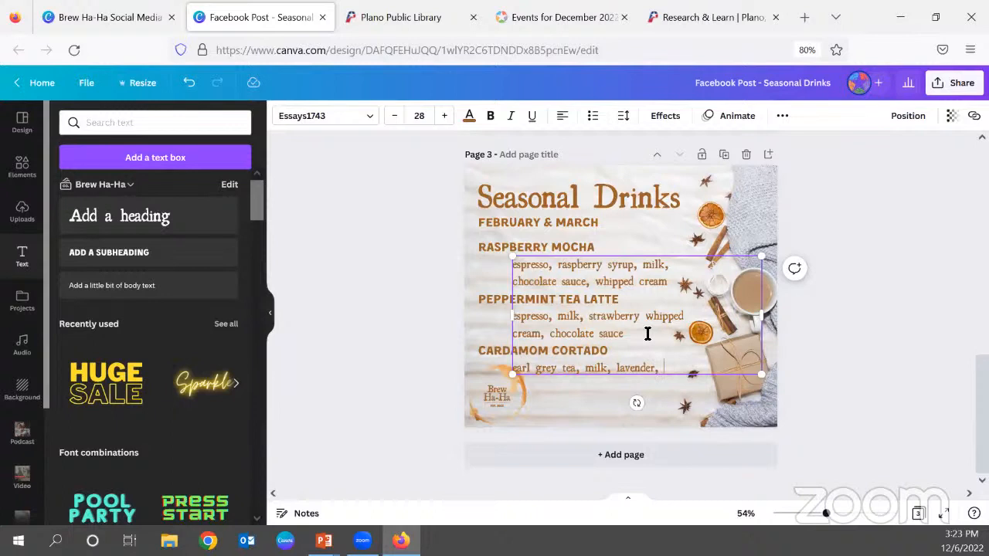
{"action": "type", "text": "honey"}
{"action": "key", "text": "Return"}
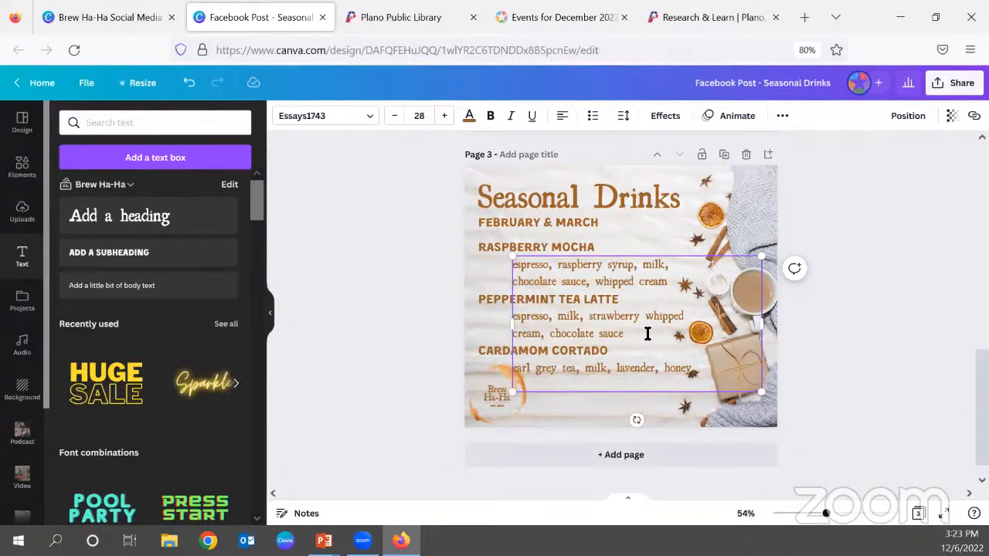
{"action": "type", "text": "heavy cream, vanilla"}
Replace the Peppermint Tea Latte heading with "CHOCOLATE COVERED STRAWBERRY LATTE" on two lines, widening the drink names' text box to fit.
{"action": "left_click", "coordinate": [487, 293]}
{"action": "triple_click", "coordinate": [494, 295]}
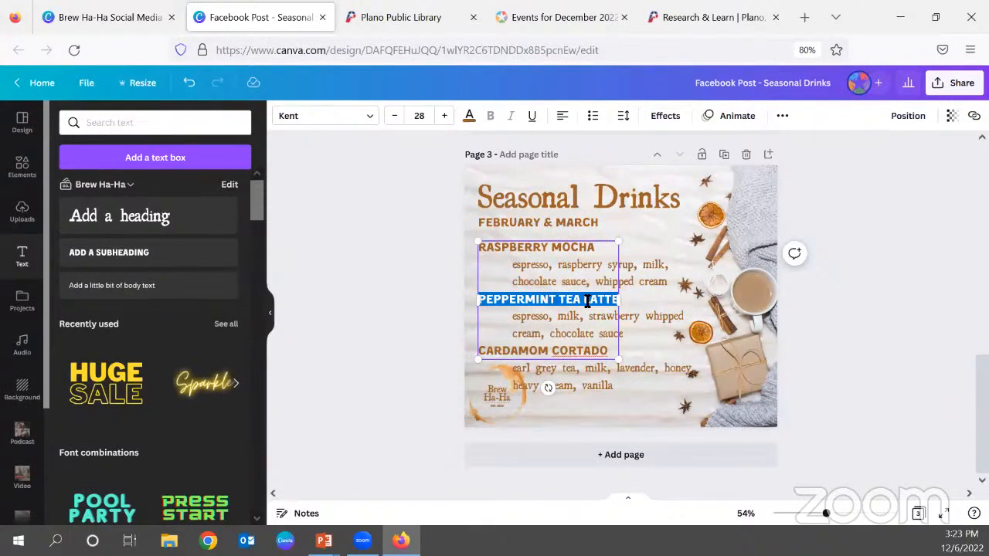
{"action": "type", "text": "CHOCOLATE COVERED"}
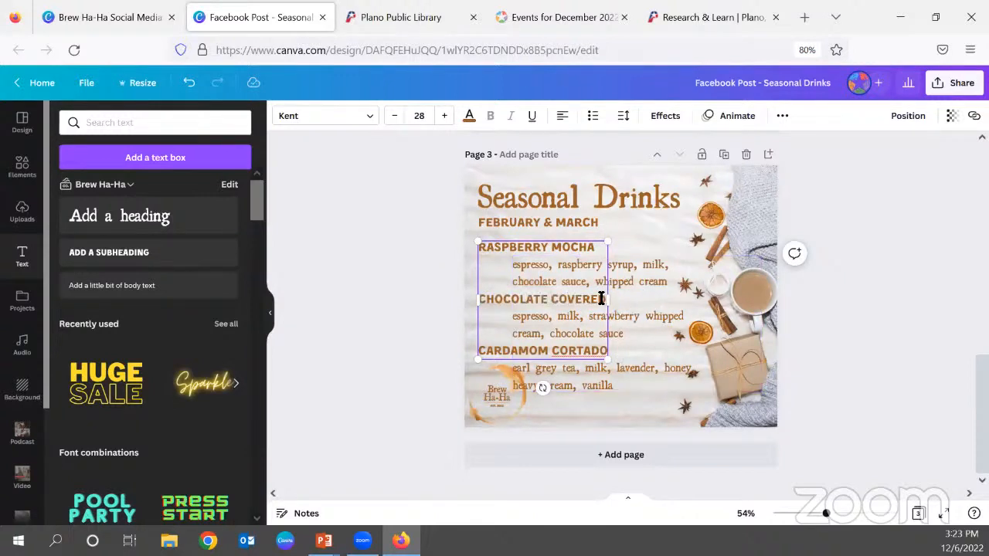
{"action": "left_click_drag", "start_coordinate": [610, 302], "coordinate": [739, 306]}
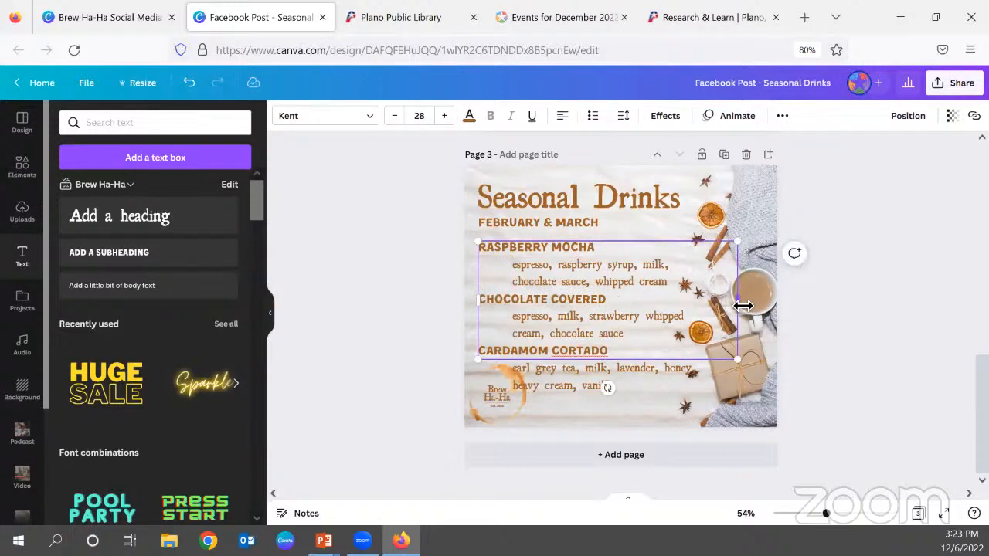
{"action": "left_click", "coordinate": [613, 302]}
{"action": "type", "text": "STRAWBERRY"}
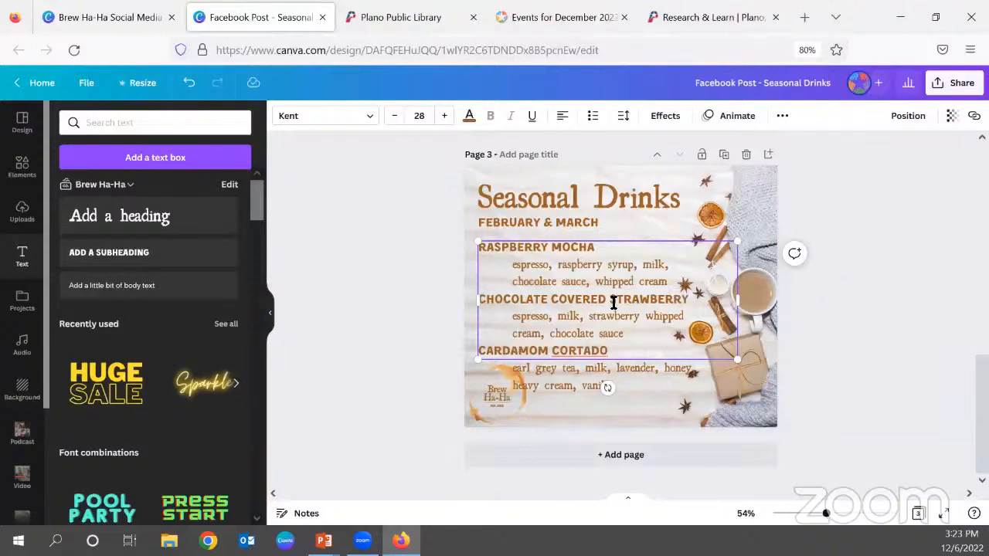
{"action": "key", "text": "Return"}
{"action": "type", "text": "LATTE"}
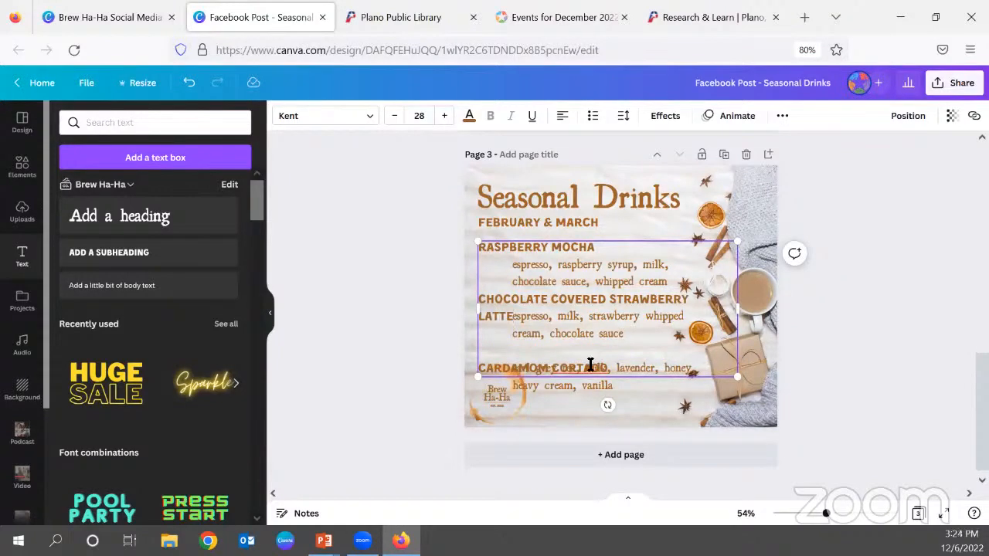
Replace the Cardamom Cortado heading with "LAVENDER EARL GREY" directly above its ingredients.
{"action": "triple_click", "coordinate": [538, 363]}
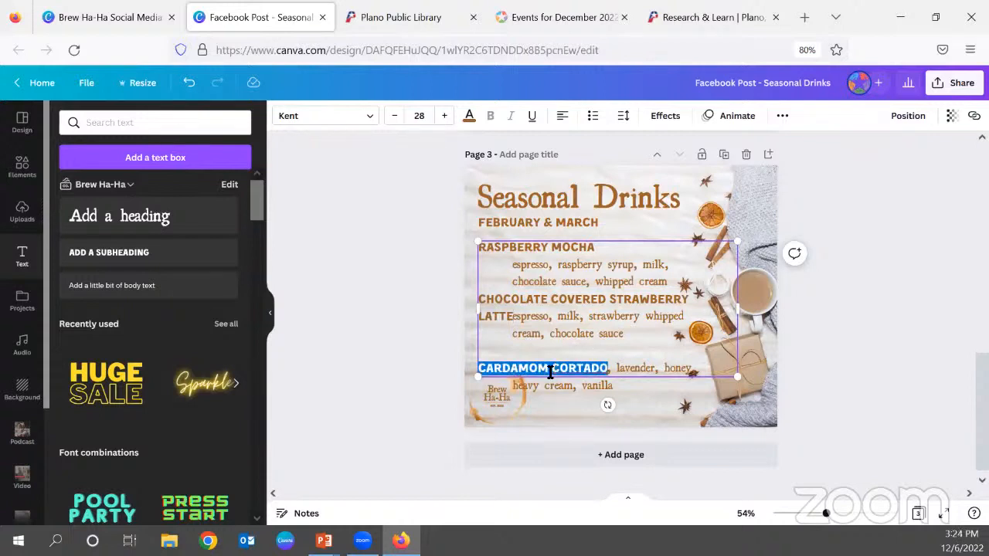
{"action": "key", "text": "BackSpace"}
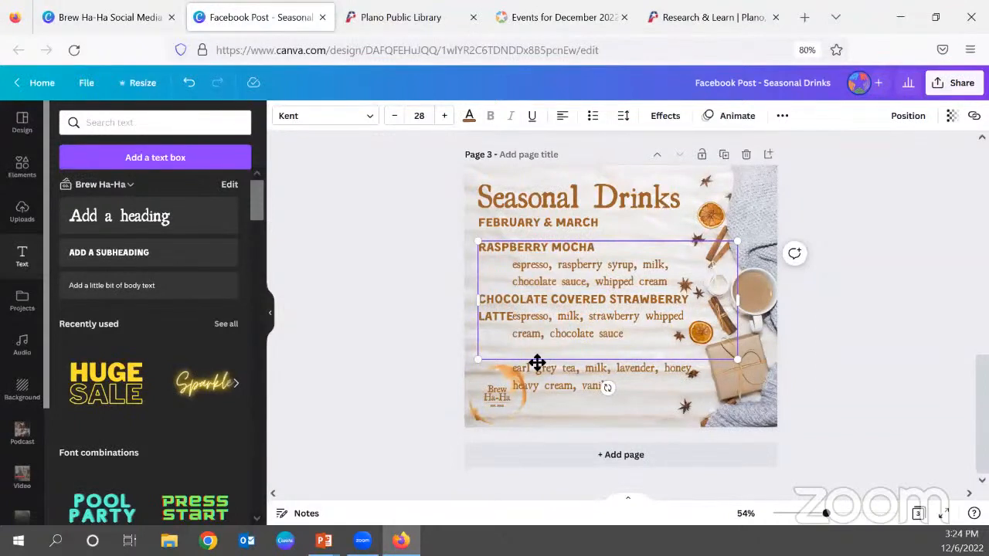
{"action": "type", "text": "LAVENDER EARLY"}
{"action": "key", "text": "BackSpace"}
{"action": "type", "text": "GREY"}
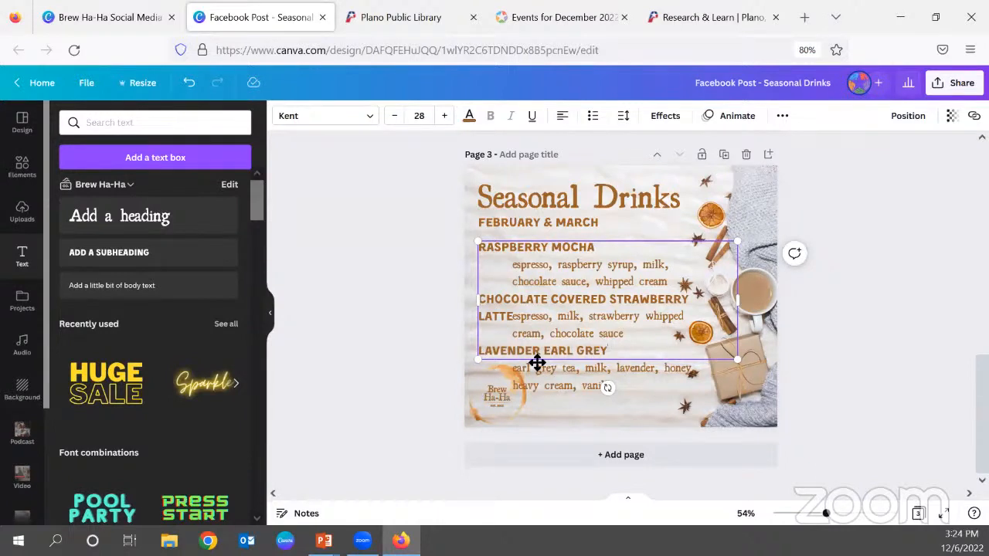
Narrow the ingredients text box from its left edge and shift it slightly right, clear of the word LATTE.
{"action": "left_click", "coordinate": [627, 378]}
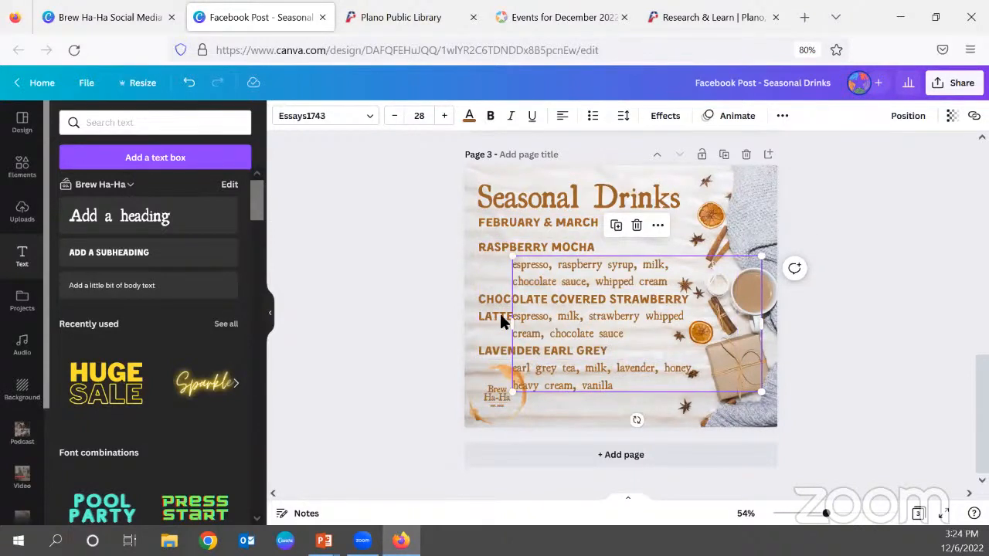
{"action": "left_click_drag", "start_coordinate": [512, 325], "coordinate": [515, 316]}
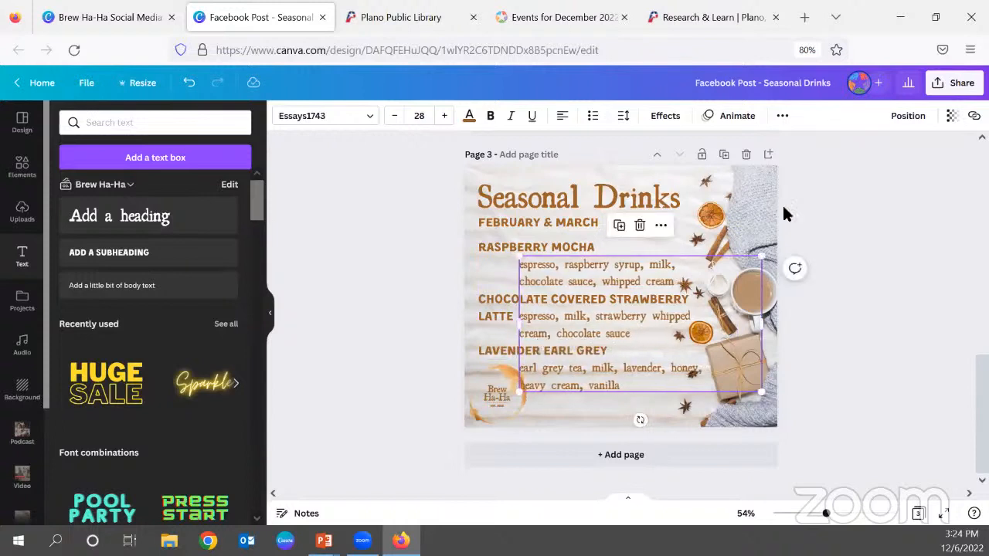
{"action": "left_click", "coordinate": [747, 205]}
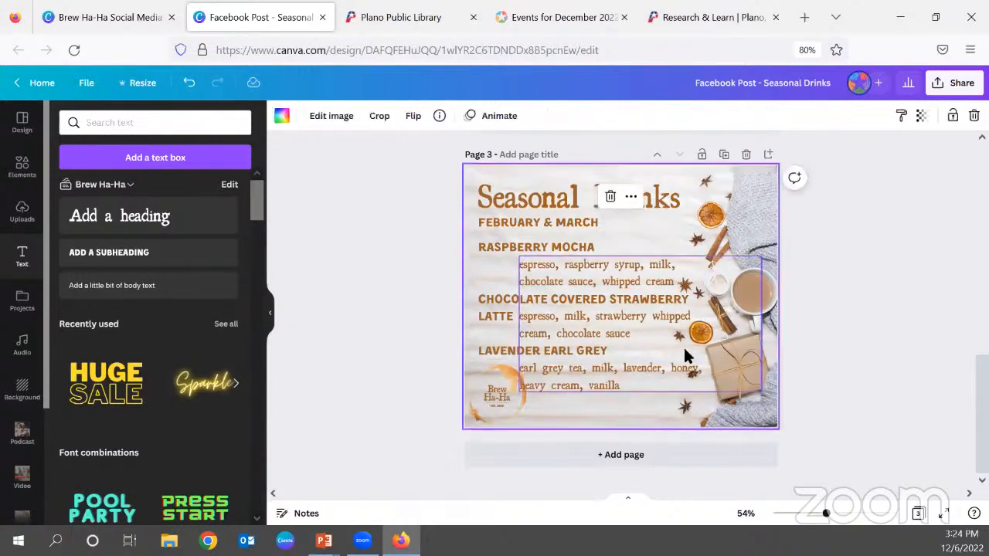
{"action": "left_click_drag", "start_coordinate": [660, 323], "coordinate": [669, 317]}
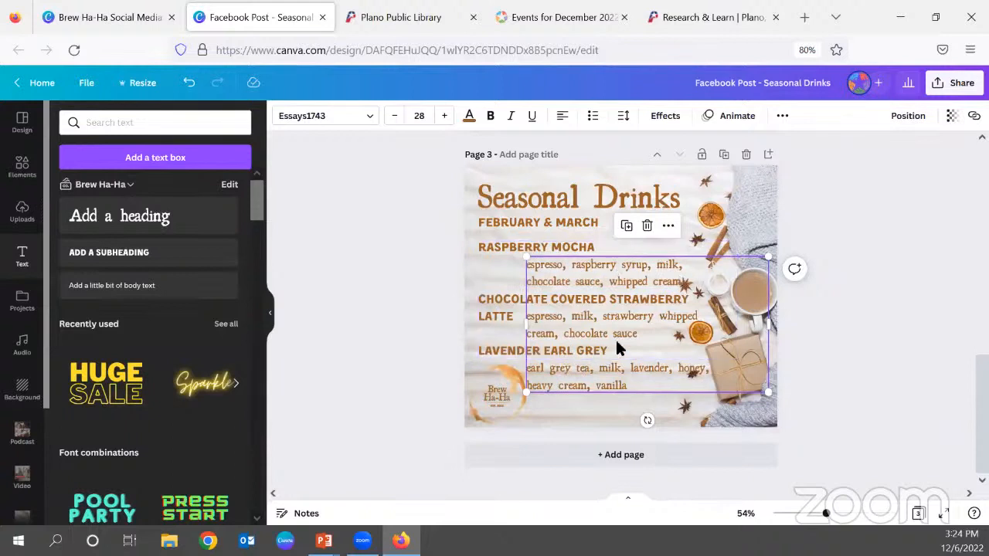
{"action": "left_click", "coordinate": [912, 334]}
Tighten the ingredients text's line spacing slightly and reposition the box so each drink's ingredients sit below its heading.
{"action": "left_click", "coordinate": [692, 292]}
{"action": "left_click", "coordinate": [625, 120]}
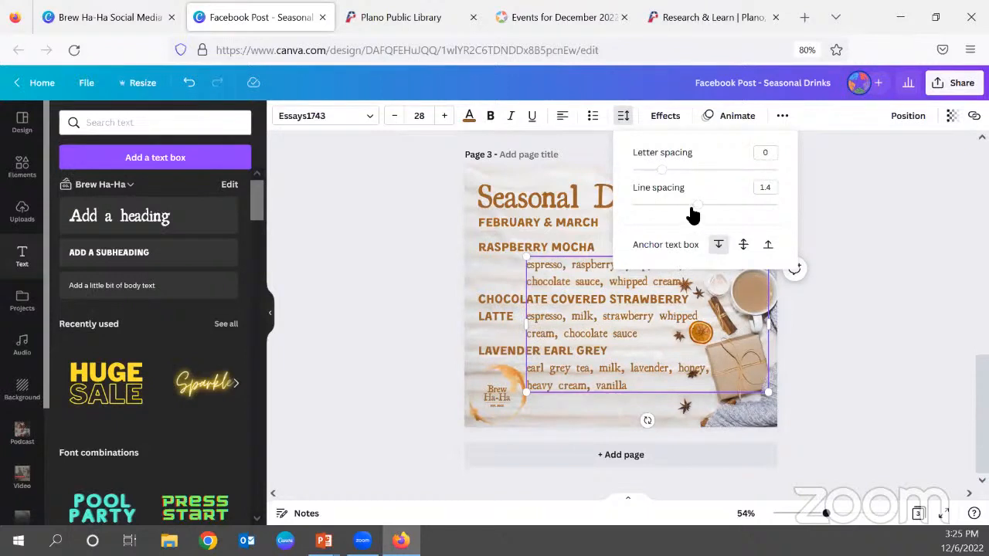
{"action": "left_click_drag", "start_coordinate": [699, 211], "coordinate": [691, 211]}
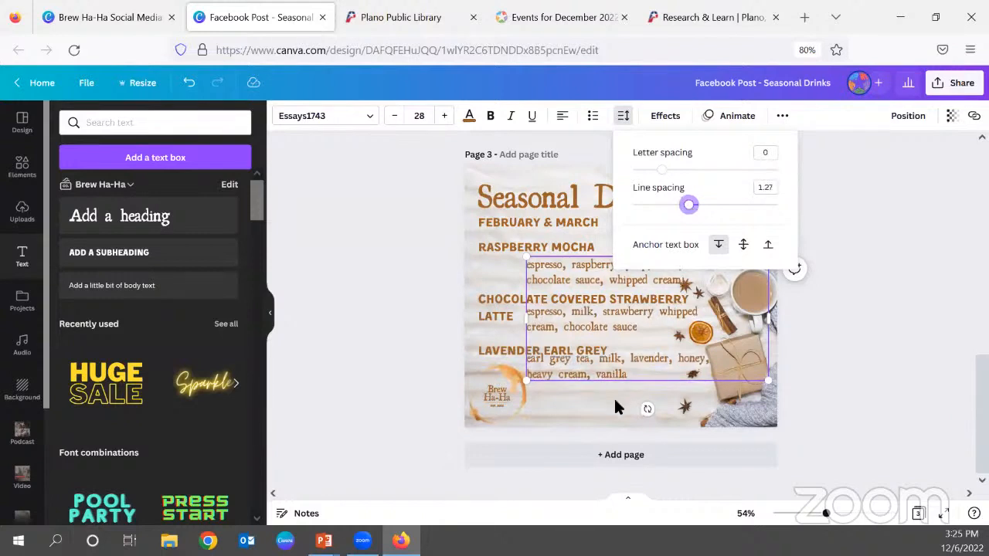
{"action": "left_click", "coordinate": [616, 373]}
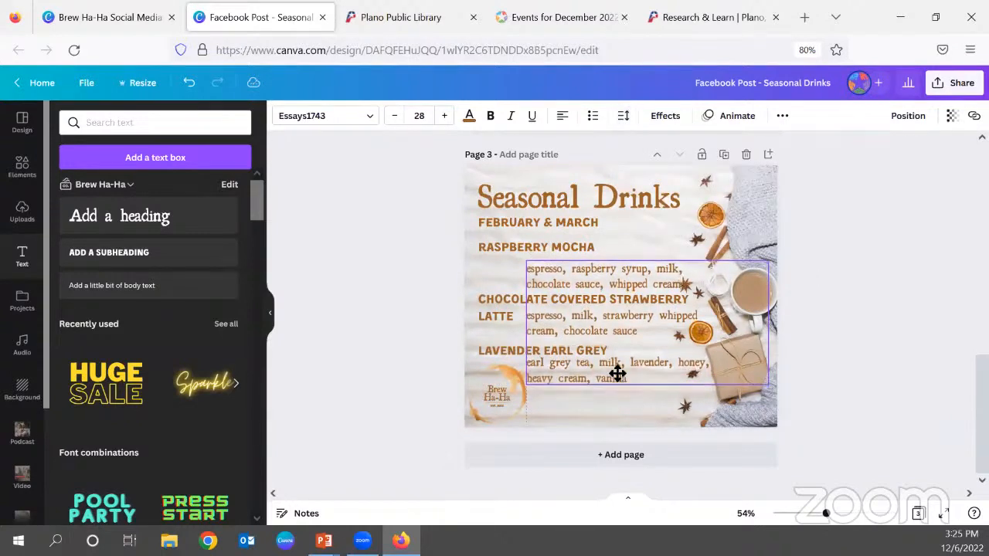
{"action": "left_click_drag", "start_coordinate": [617, 373], "coordinate": [618, 372]}
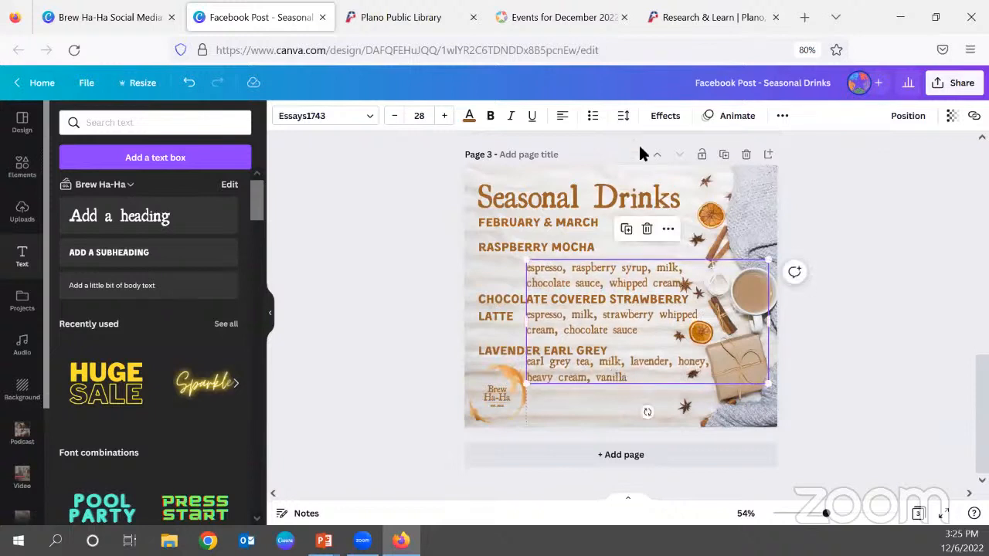
{"action": "left_click", "coordinate": [622, 115]}
{"action": "left_click_drag", "start_coordinate": [691, 213], "coordinate": [695, 213]}
{"action": "left_click", "coordinate": [638, 319]}
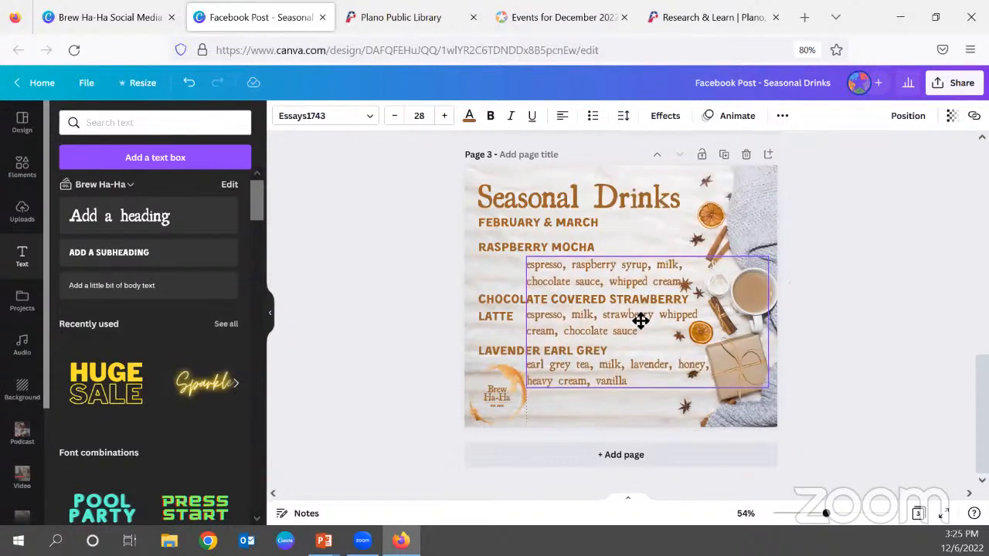
{"action": "left_click", "coordinate": [847, 292]}
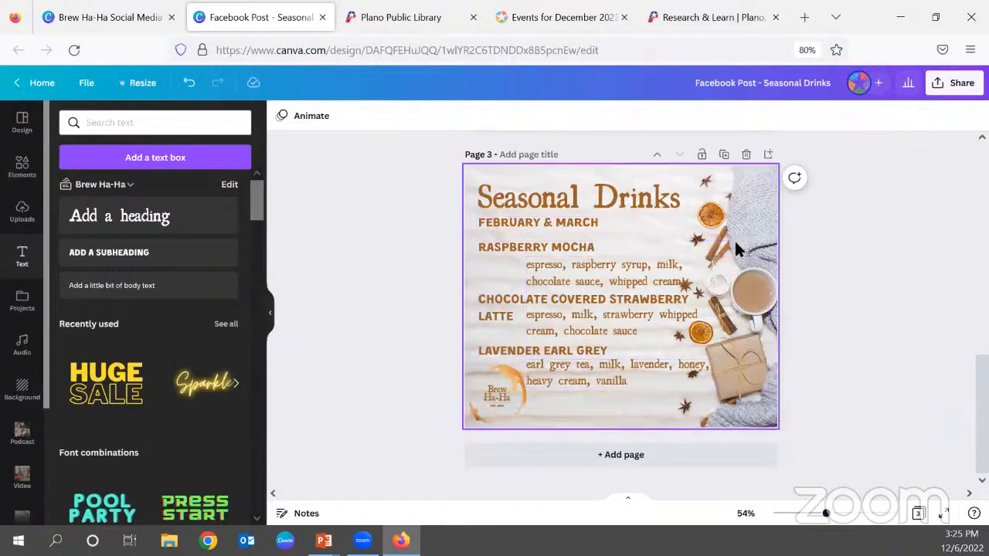
Search the elements library for "pink coffee" and limit the results to photos.
{"action": "left_click", "coordinate": [31, 179]}
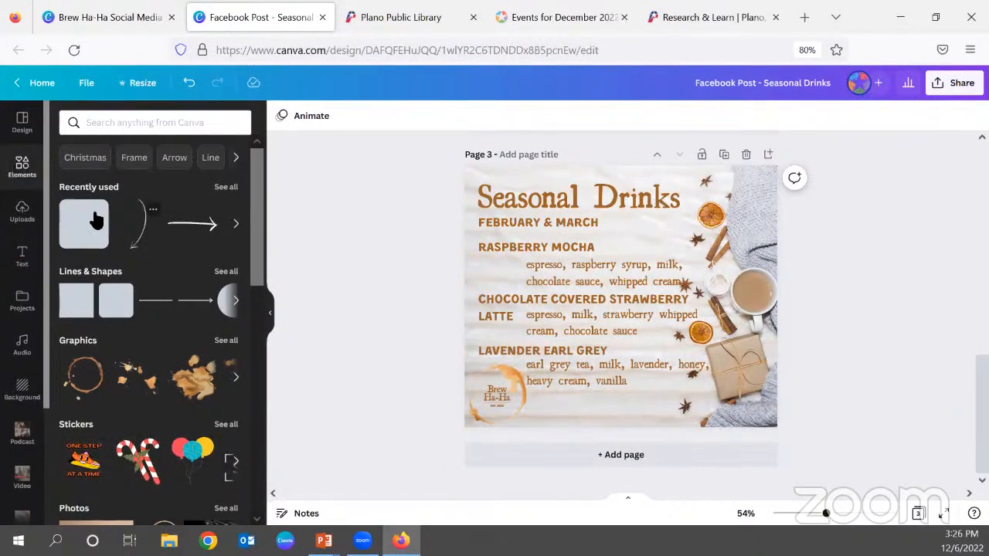
{"action": "scroll", "coordinate": [218, 334], "scroll_direction": "down", "scroll_amount": 2}
{"action": "scroll", "coordinate": [214, 332], "scroll_direction": "down", "scroll_amount": 4}
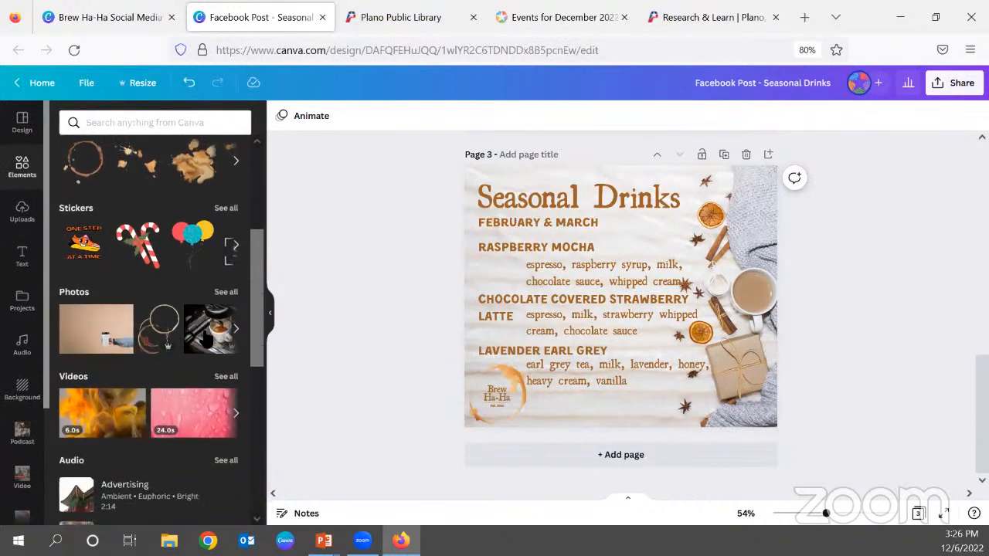
{"action": "scroll", "coordinate": [197, 447], "scroll_direction": "down", "scroll_amount": 4}
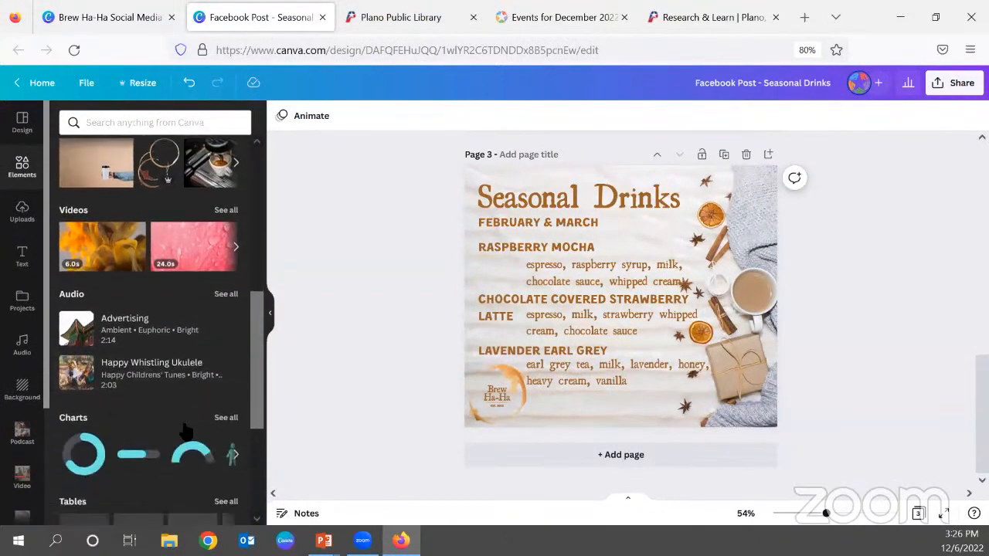
{"action": "scroll", "coordinate": [178, 421], "scroll_direction": "up", "scroll_amount": 7}
{"action": "scroll", "coordinate": [166, 416], "scroll_direction": "up", "scroll_amount": 2}
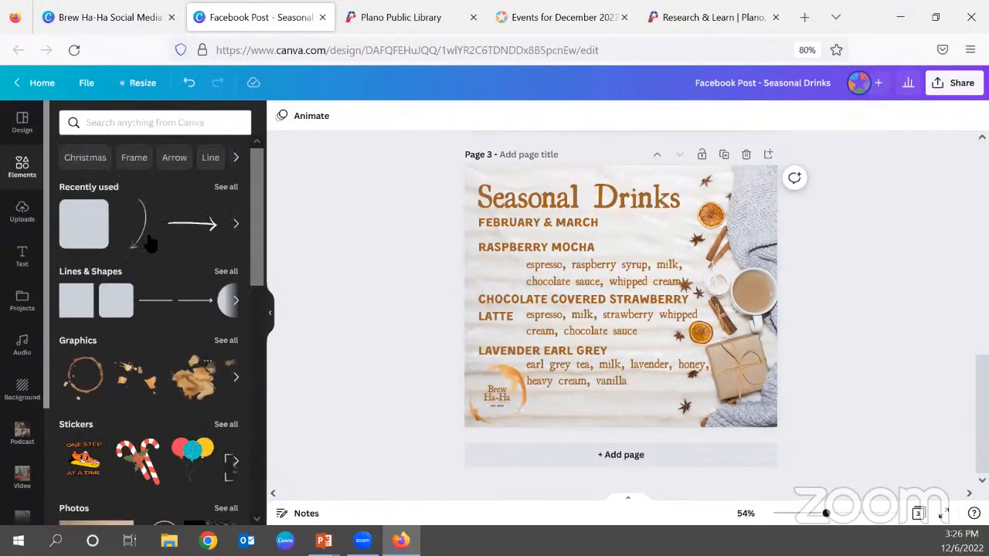
{"action": "left_click", "coordinate": [112, 124]}
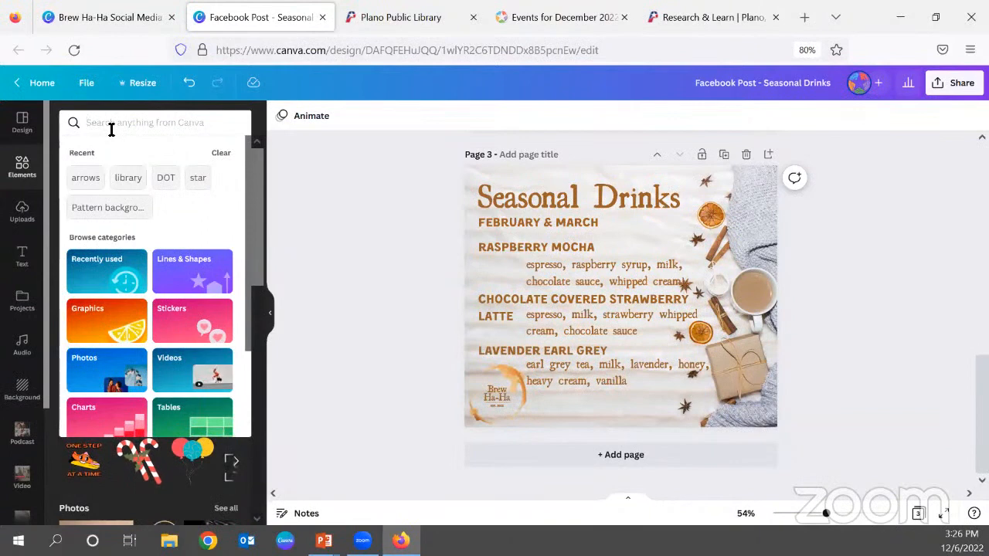
{"action": "type", "text": "pink coff"}
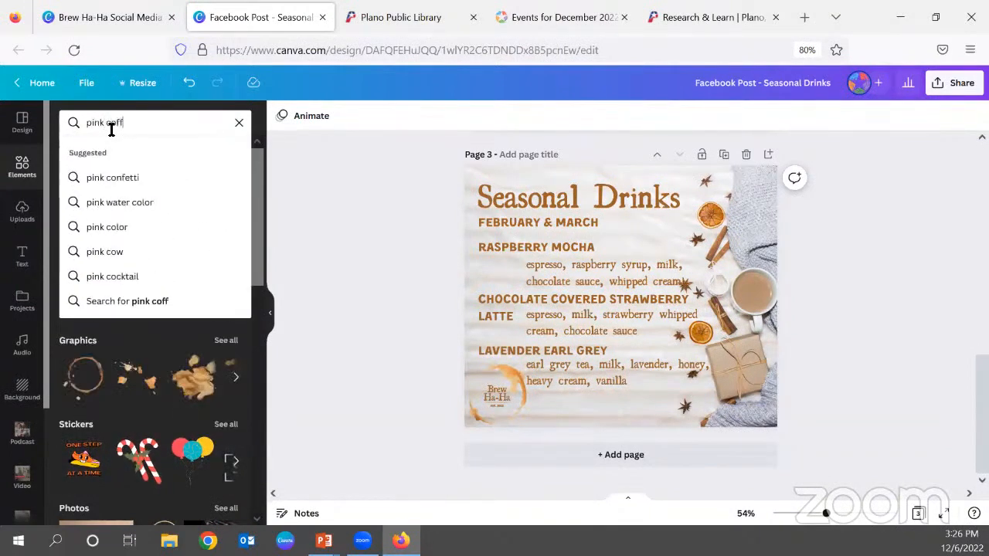
{"action": "type", "text": "ee"}
{"action": "key", "text": "Return"}
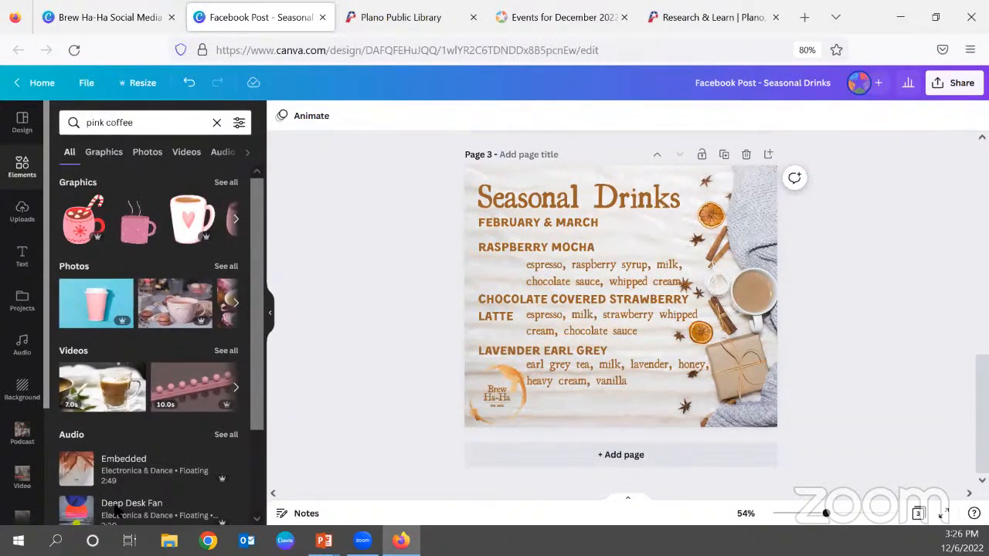
{"action": "left_click", "coordinate": [149, 155]}
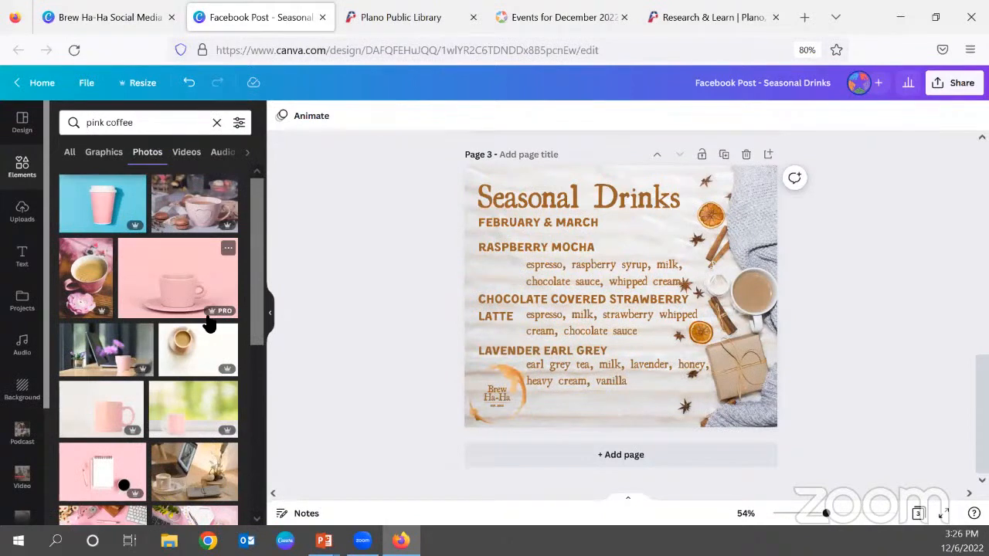
Add the wide pink photo of a latte ringed by pink flowers to page 3 and flip it horizontally.
{"action": "scroll", "coordinate": [209, 324], "scroll_direction": "down", "scroll_amount": 5}
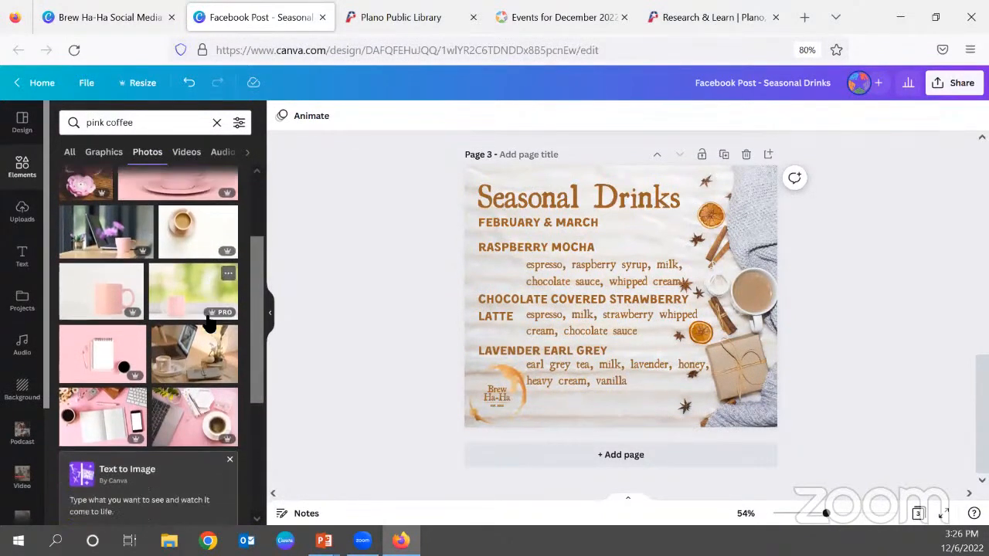
{"action": "scroll", "coordinate": [209, 325], "scroll_direction": "down", "scroll_amount": 1}
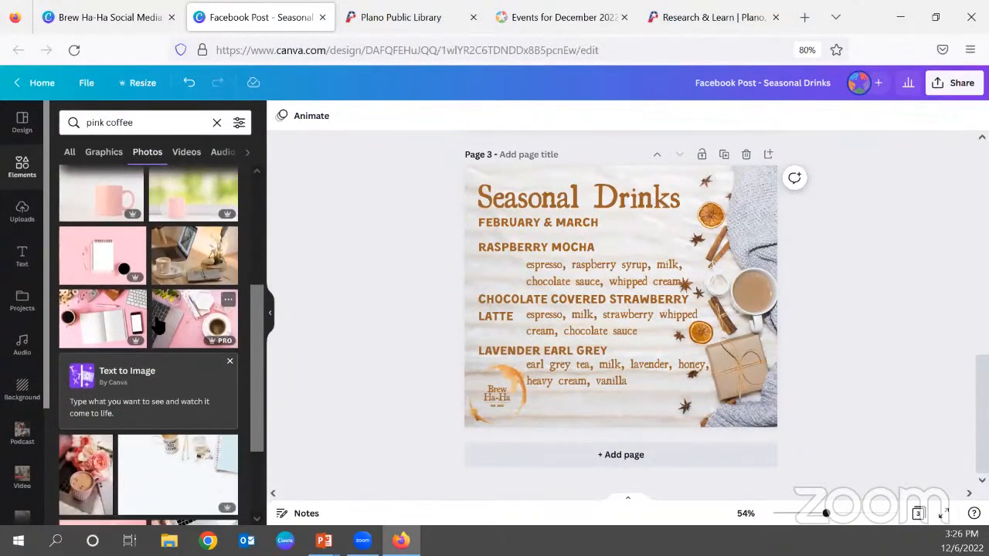
{"action": "scroll", "coordinate": [173, 355], "scroll_direction": "down", "scroll_amount": 3}
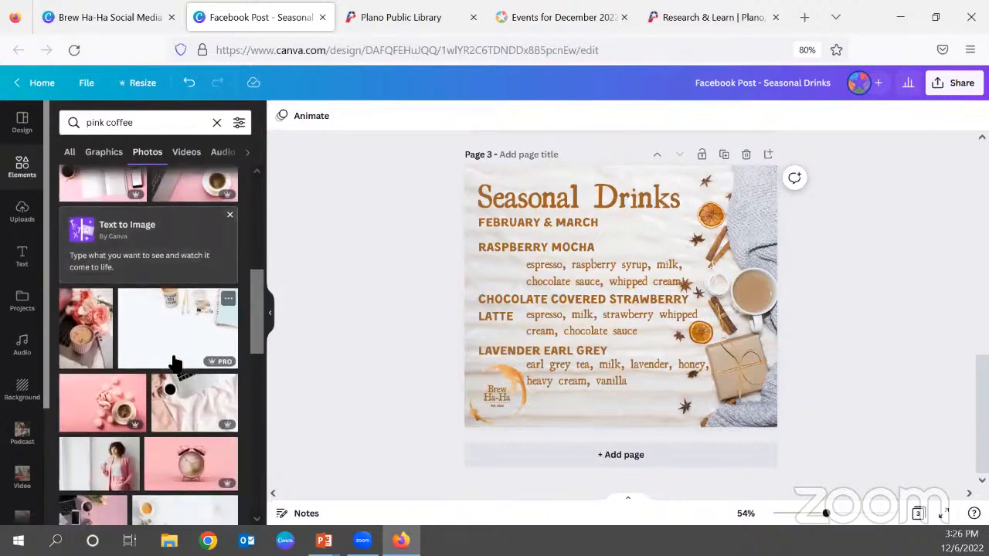
{"action": "scroll", "coordinate": [173, 360], "scroll_direction": "down", "scroll_amount": 1}
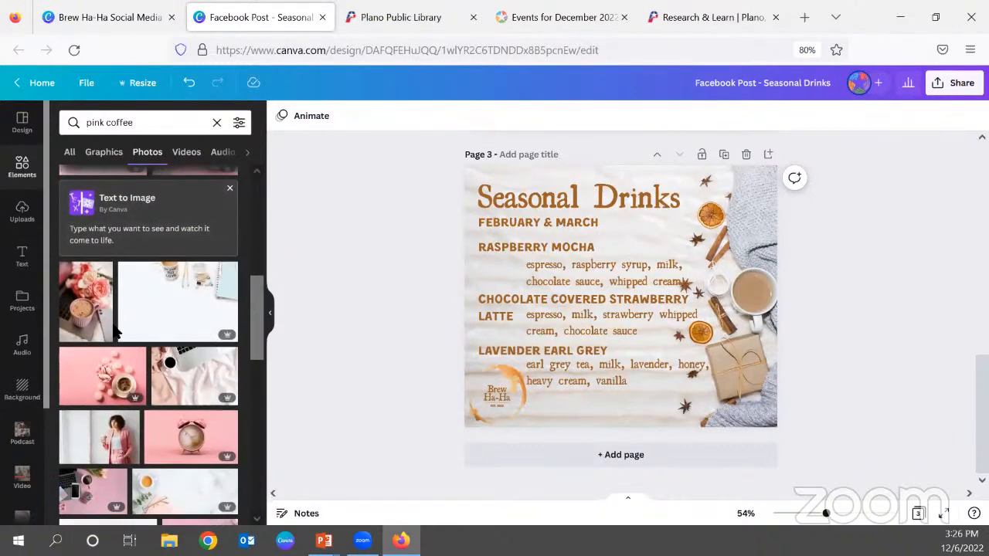
{"action": "scroll", "coordinate": [183, 303], "scroll_direction": "down", "scroll_amount": 2}
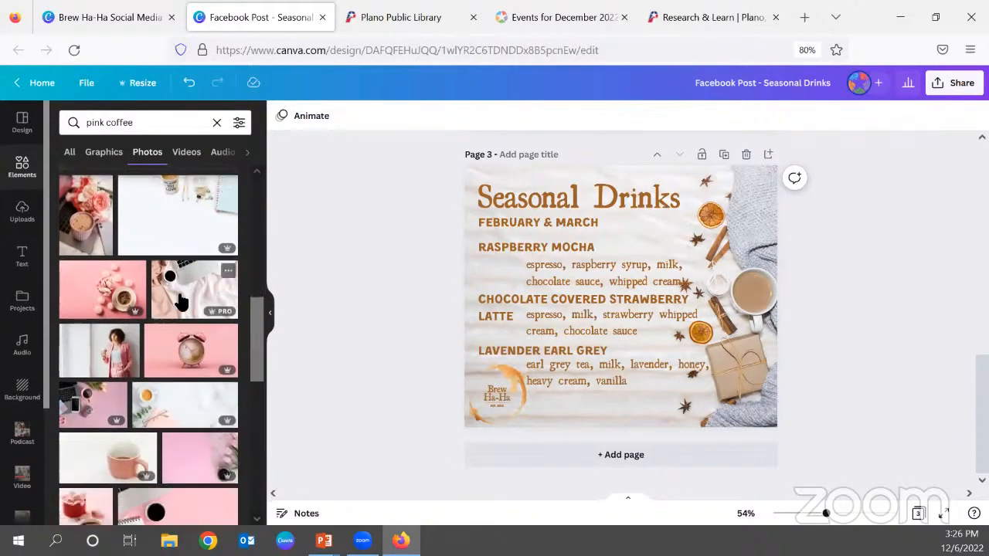
{"action": "scroll", "coordinate": [209, 317], "scroll_direction": "down", "scroll_amount": 1}
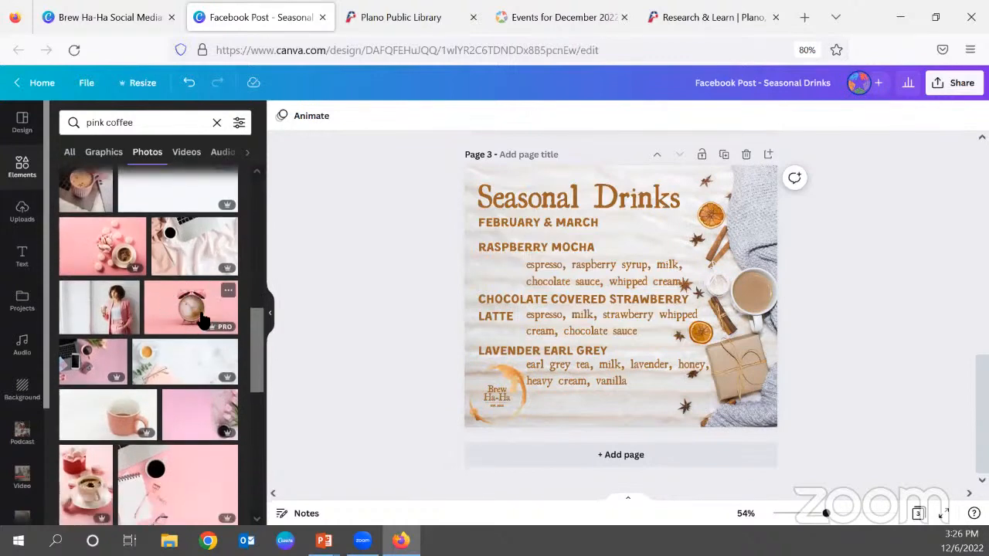
{"action": "scroll", "coordinate": [203, 321], "scroll_direction": "down", "scroll_amount": 2}
{"action": "scroll", "coordinate": [201, 320], "scroll_direction": "down", "scroll_amount": 3}
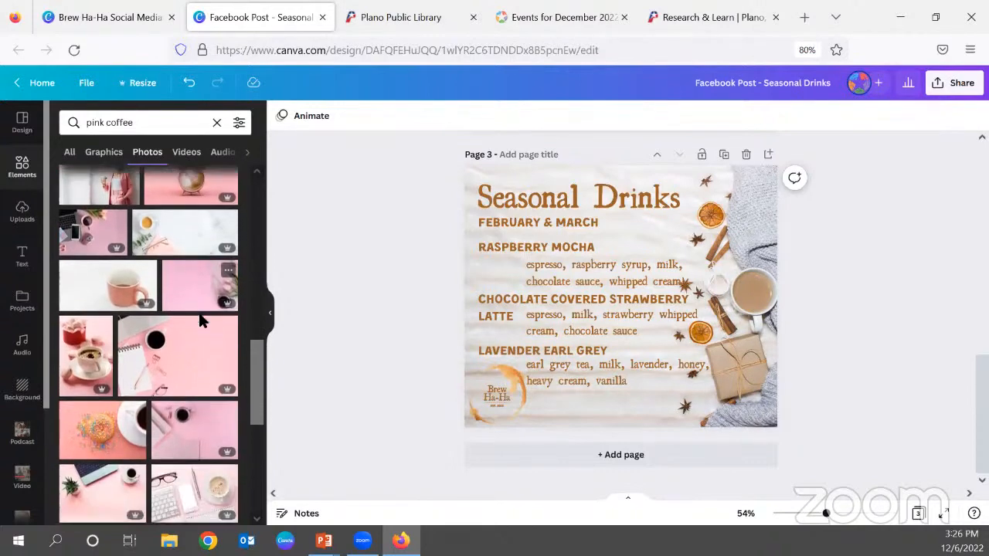
{"action": "scroll", "coordinate": [199, 321], "scroll_direction": "down", "scroll_amount": 4}
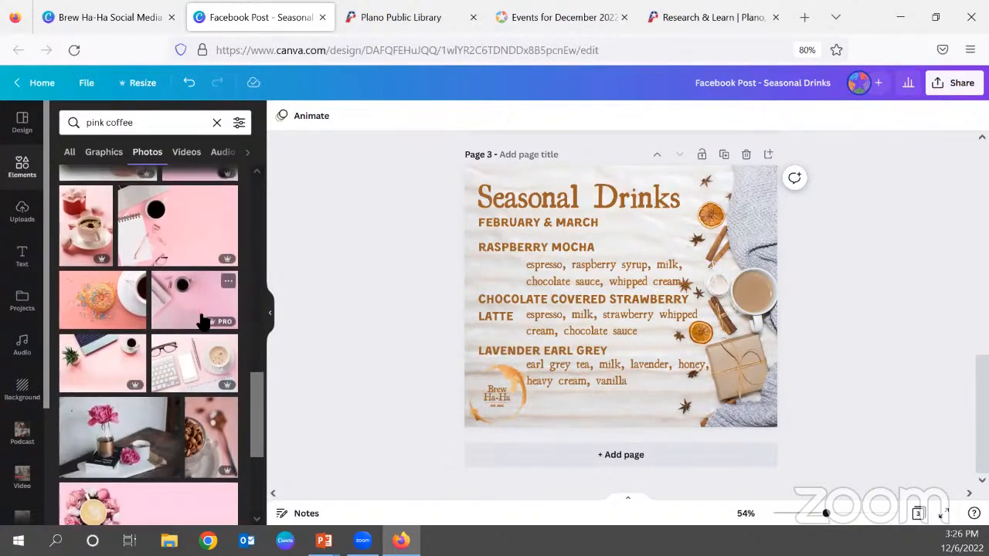
{"action": "scroll", "coordinate": [203, 320], "scroll_direction": "down", "scroll_amount": 2}
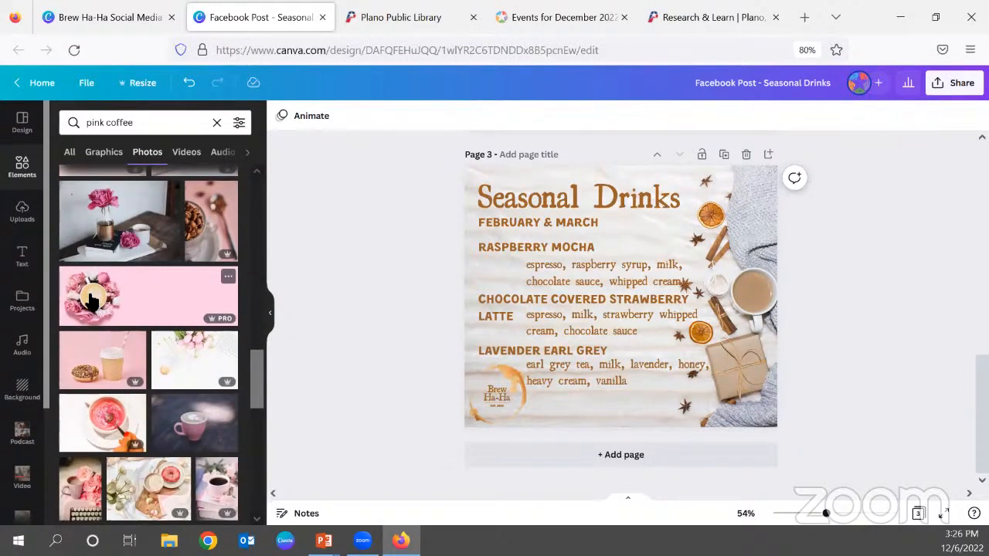
{"action": "left_click", "coordinate": [91, 300]}
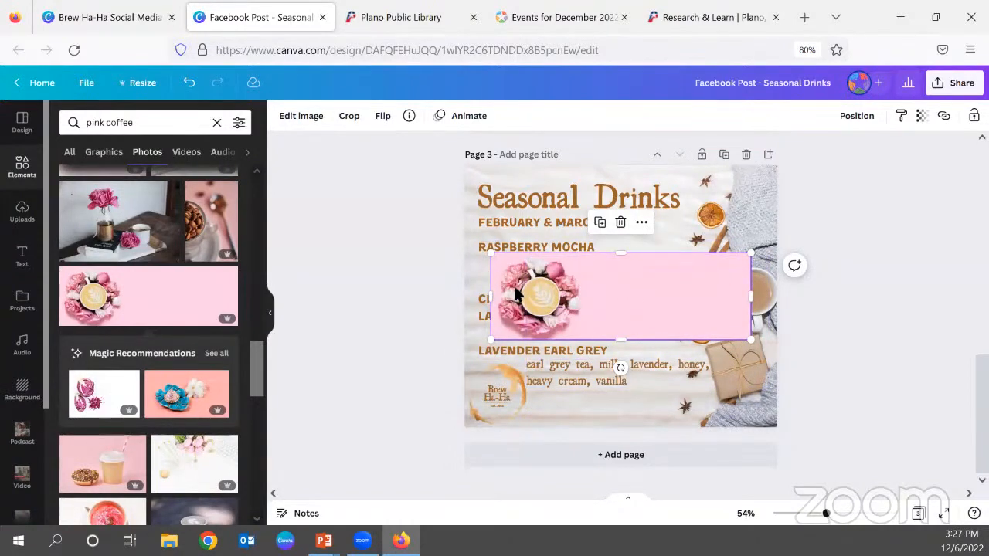
{"action": "left_click", "coordinate": [379, 116]}
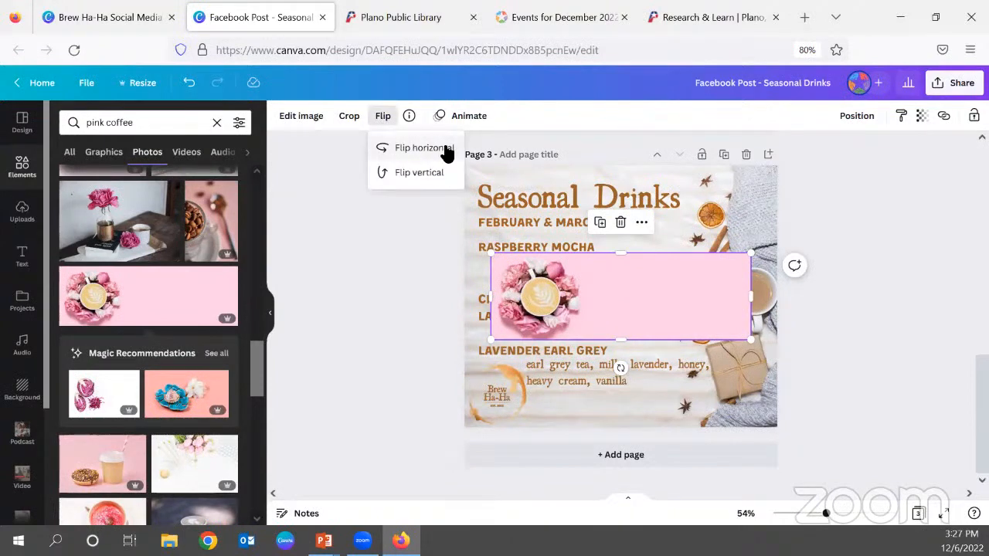
{"action": "left_click", "coordinate": [413, 149]}
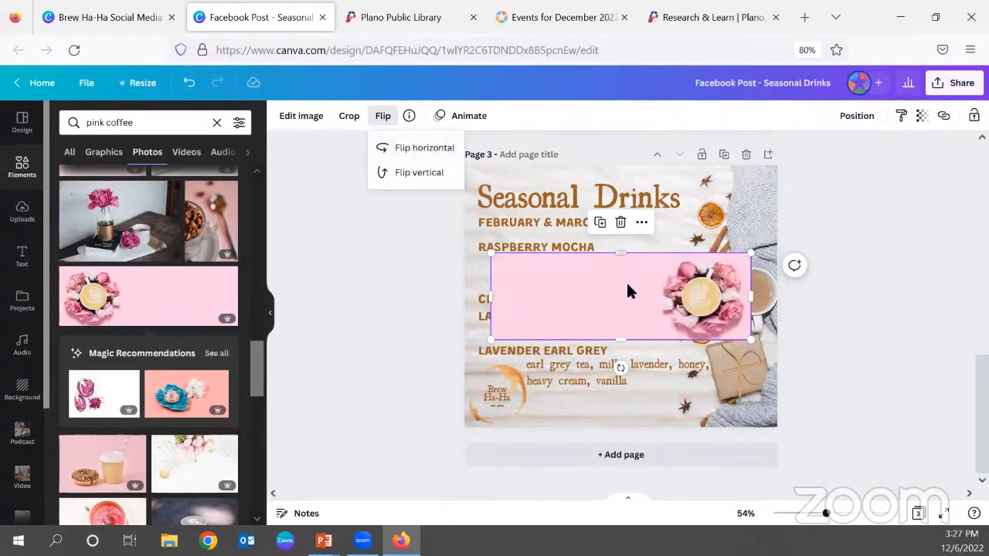
Delete the winter background photo and stretch the pink latte photo to cover the whole page.
{"action": "left_click", "coordinate": [749, 200]}
{"action": "key", "text": "Delete"}
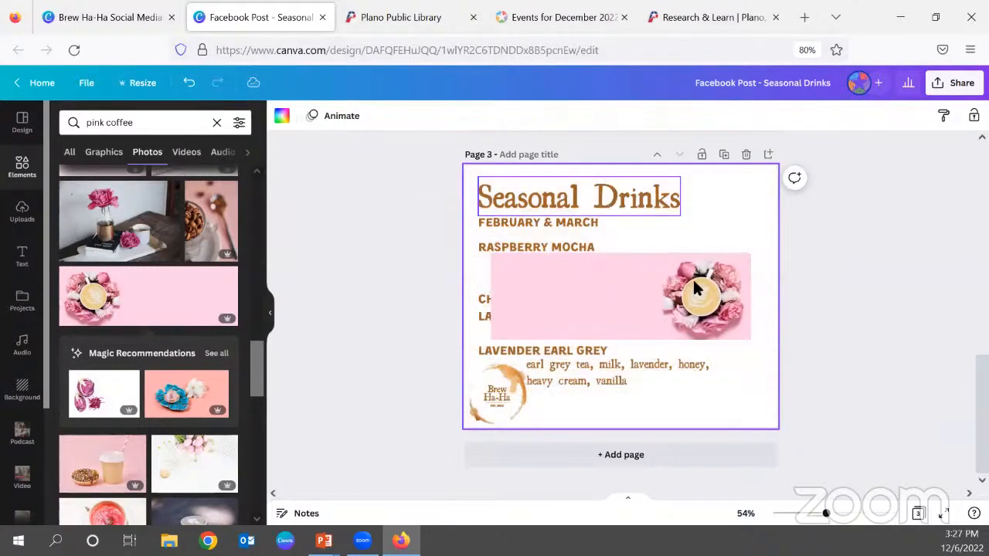
{"action": "left_click", "coordinate": [699, 254]}
{"action": "left_click_drag", "start_coordinate": [700, 255], "coordinate": [724, 203]}
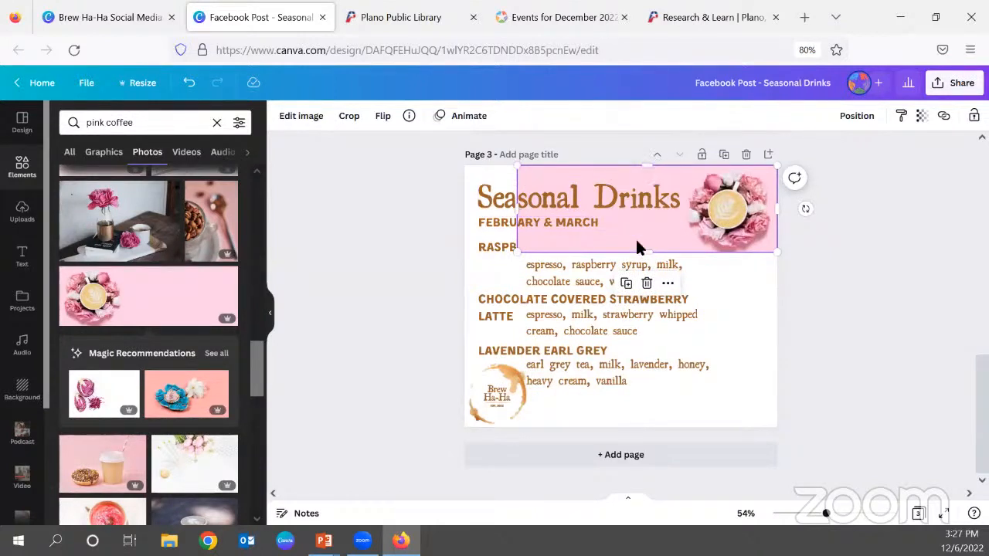
{"action": "left_click_drag", "start_coordinate": [652, 254], "coordinate": [657, 425]}
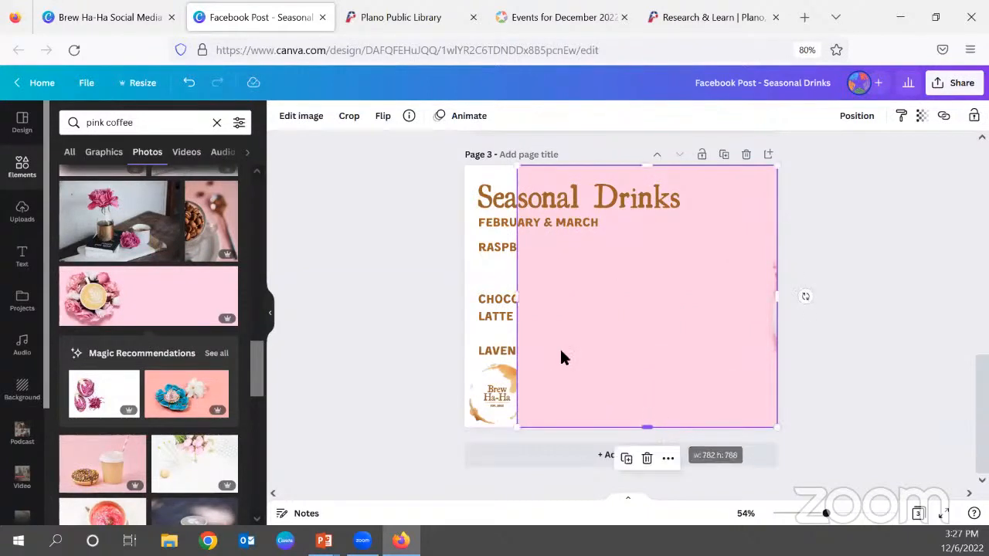
{"action": "left_click_drag", "start_coordinate": [523, 301], "coordinate": [464, 302]}
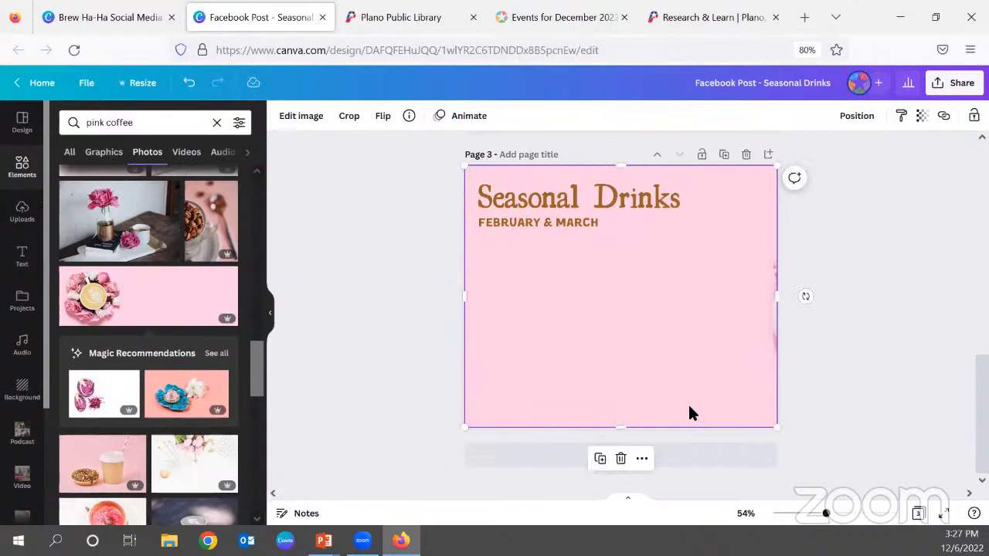
Reposition the pink photo within its crop so the flowers and half the cup sit along the page's right edge.
{"action": "double_click", "coordinate": [690, 410]}
{"action": "left_click_drag", "start_coordinate": [706, 408], "coordinate": [590, 400]}
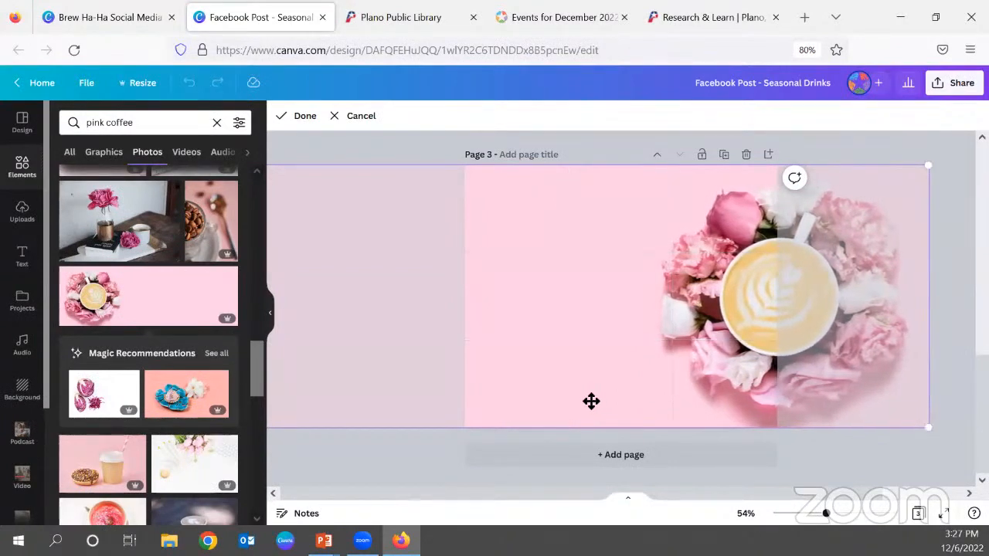
{"action": "left_click", "coordinate": [311, 115]}
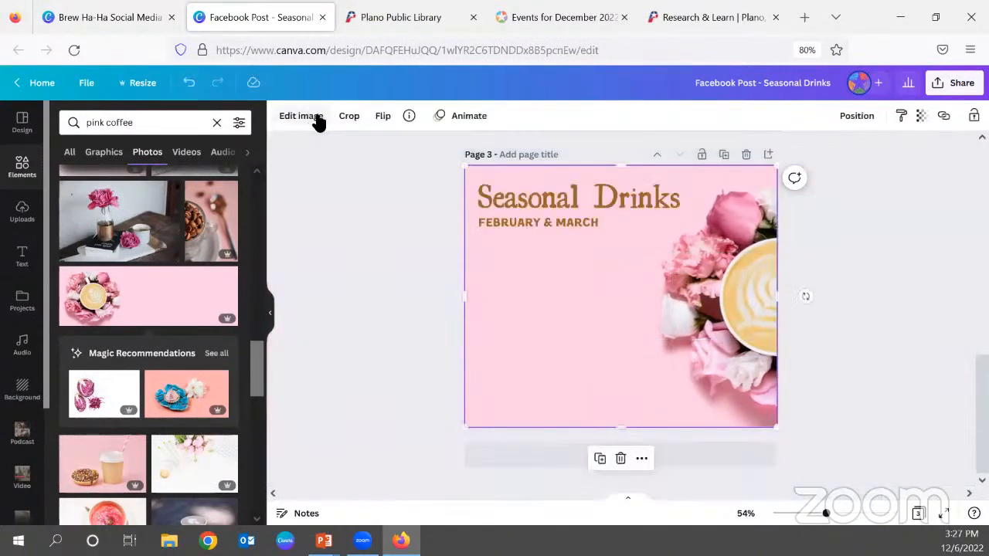
{"action": "left_click", "coordinate": [847, 255]}
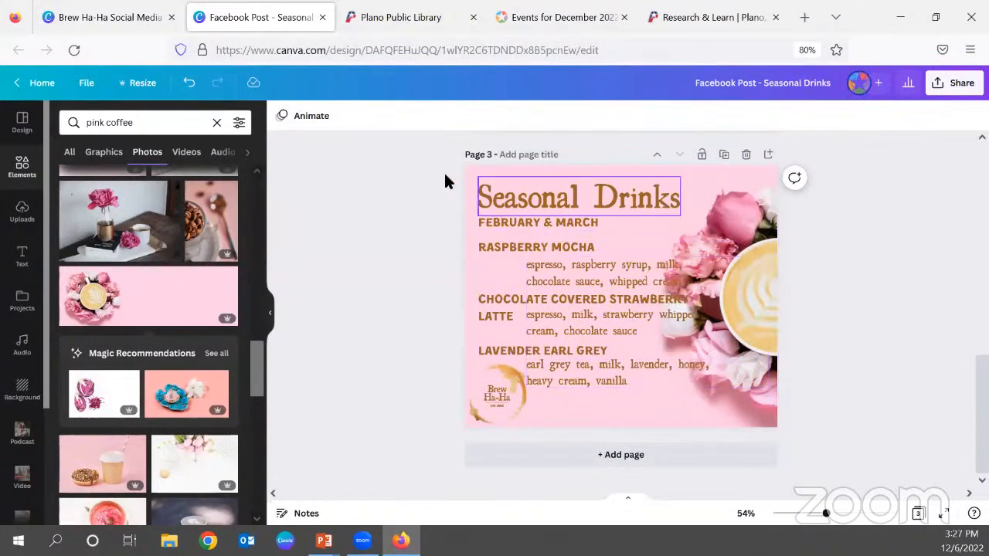
Try white on the title, date line, drink names and ingredients, and return them to the brand palette's brown.
{"action": "left_click_drag", "start_coordinate": [435, 190], "coordinate": [554, 353]}
{"action": "left_click", "coordinate": [469, 116]}
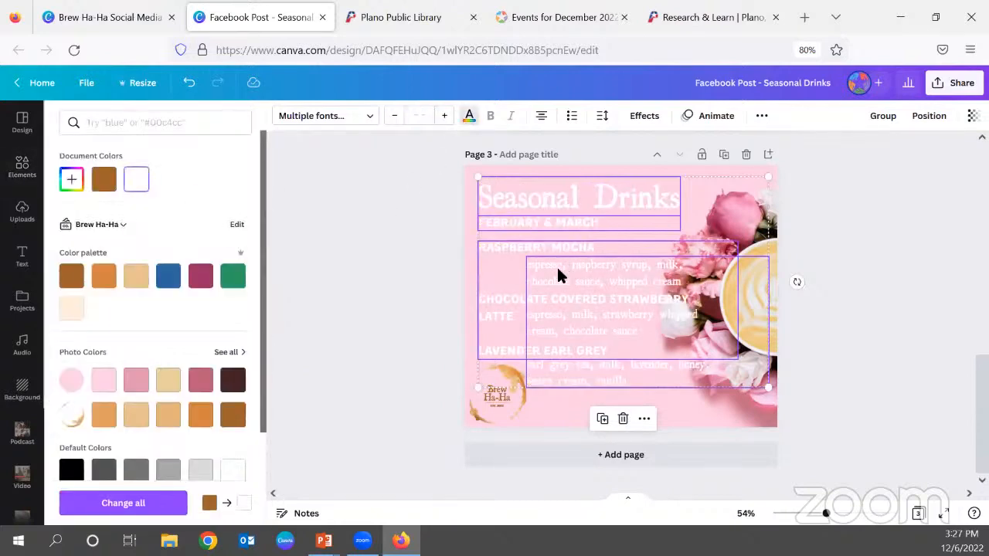
{"action": "left_click", "coordinate": [71, 276]}
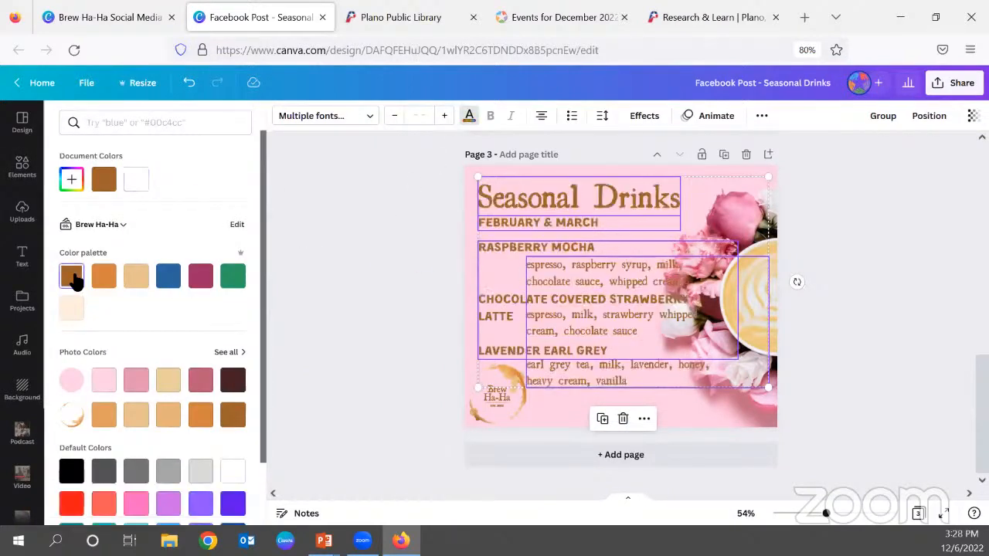
{"action": "left_click", "coordinate": [347, 323]}
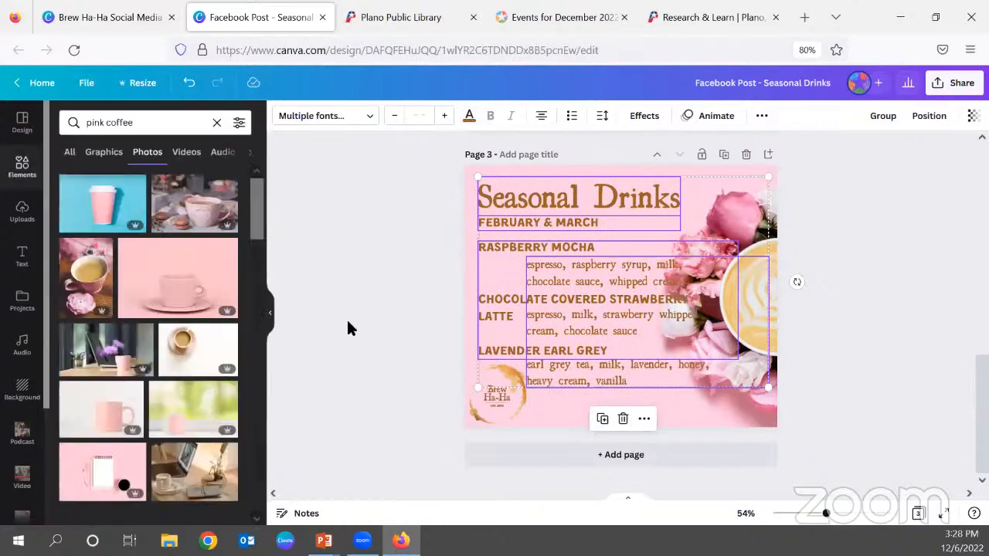
Replace page 3's background with the pink photo of a frothy red drink and small milk jug from the pink coffee results.
{"action": "scroll", "coordinate": [213, 339], "scroll_direction": "down", "scroll_amount": 2}
{"action": "scroll", "coordinate": [214, 344], "scroll_direction": "down", "scroll_amount": 3}
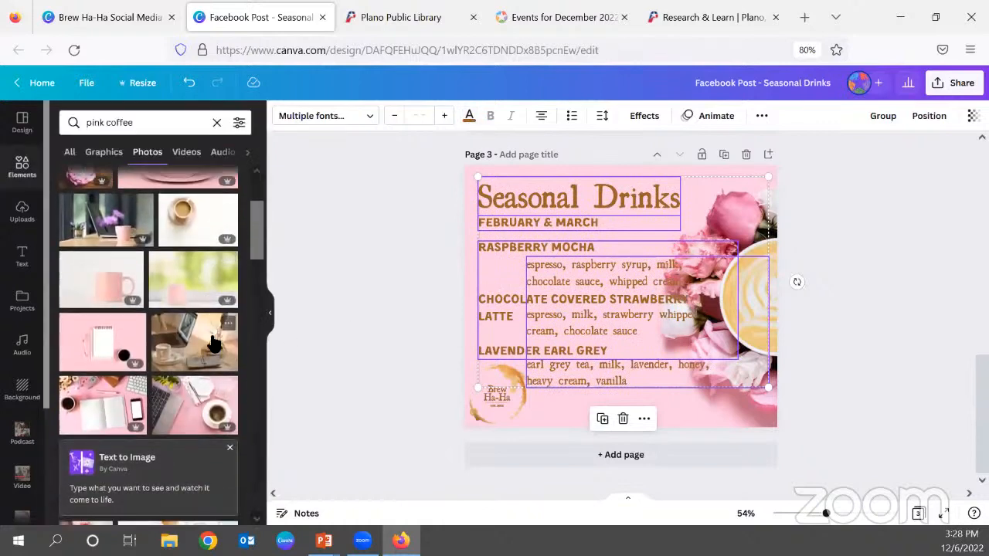
{"action": "scroll", "coordinate": [203, 219], "scroll_direction": "down", "scroll_amount": 3}
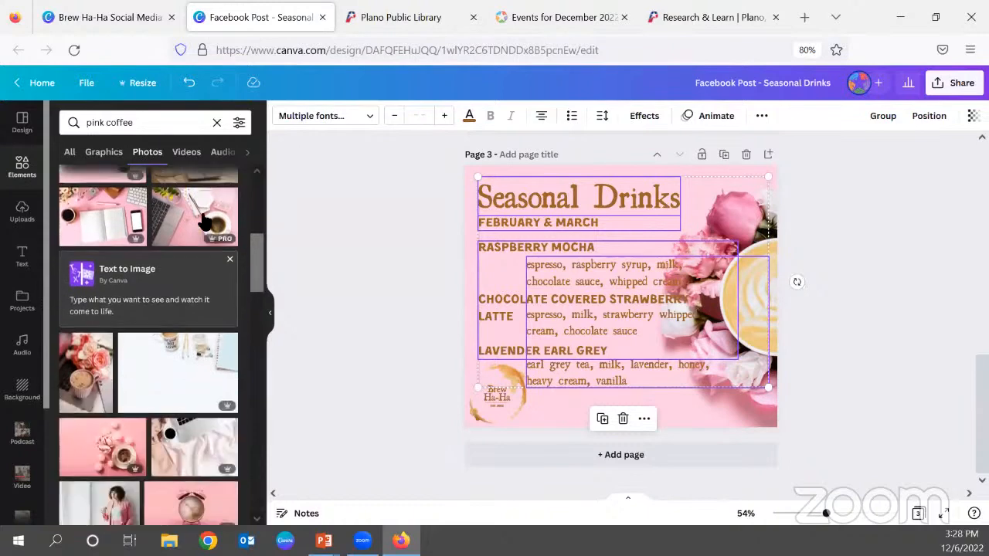
{"action": "scroll", "coordinate": [203, 222], "scroll_direction": "down", "scroll_amount": 3}
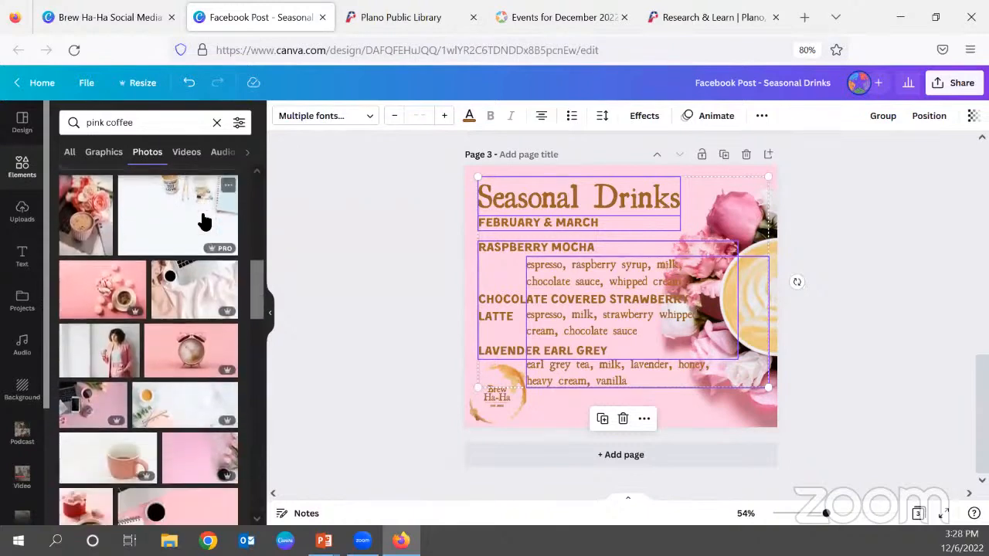
{"action": "scroll", "coordinate": [210, 216], "scroll_direction": "down", "scroll_amount": 2}
{"action": "scroll", "coordinate": [194, 313], "scroll_direction": "down", "scroll_amount": 3}
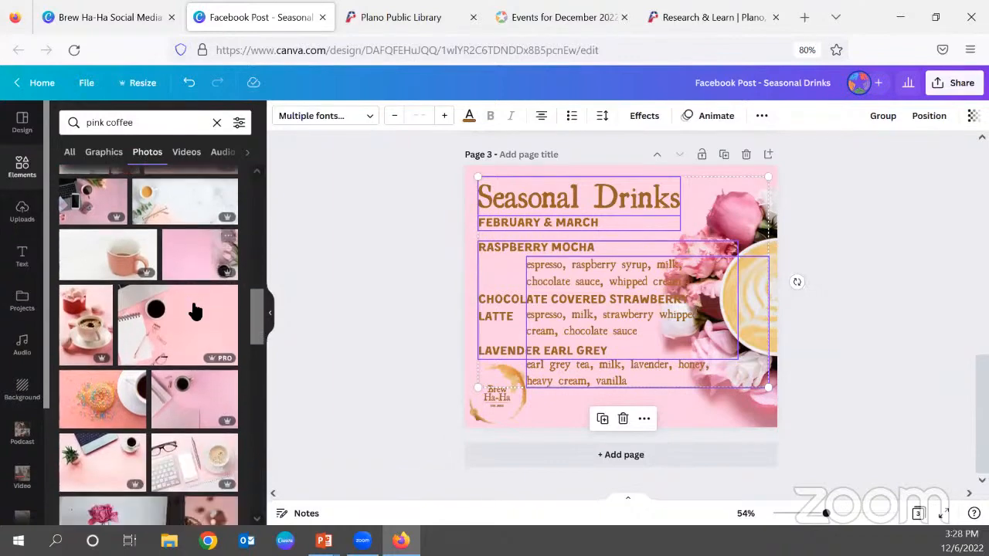
{"action": "scroll", "coordinate": [194, 312], "scroll_direction": "down", "scroll_amount": 3}
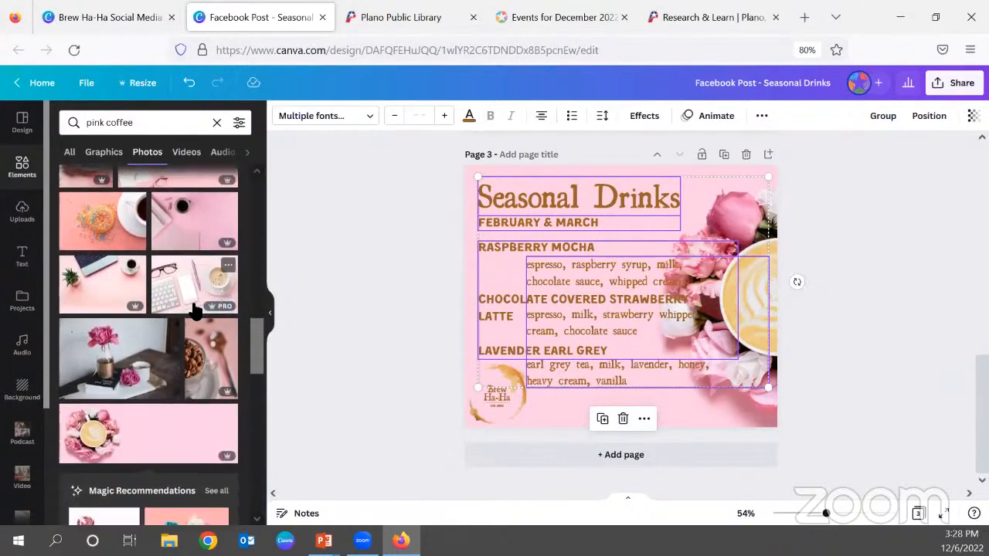
{"action": "scroll", "coordinate": [195, 312], "scroll_direction": "down", "scroll_amount": 4}
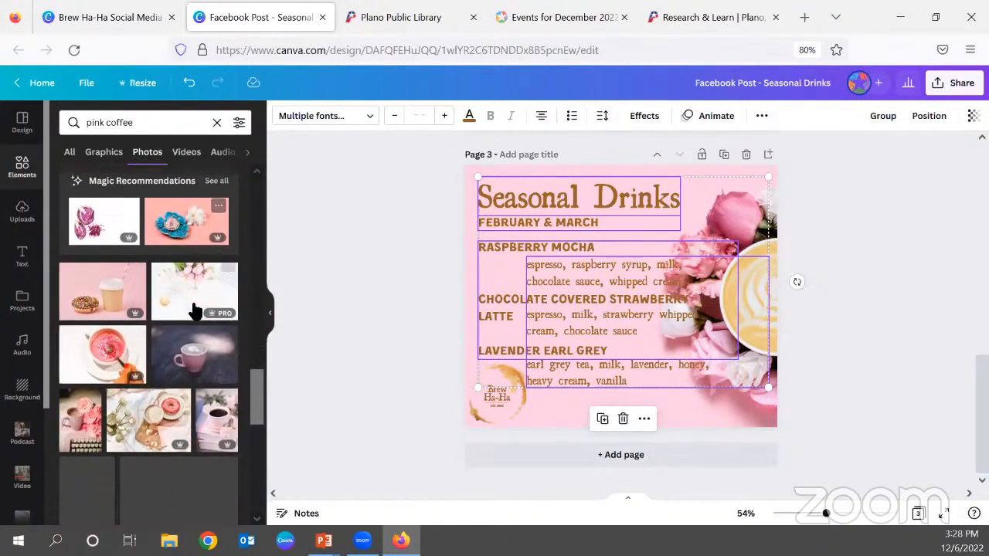
{"action": "scroll", "coordinate": [194, 312], "scroll_direction": "down", "scroll_amount": 2}
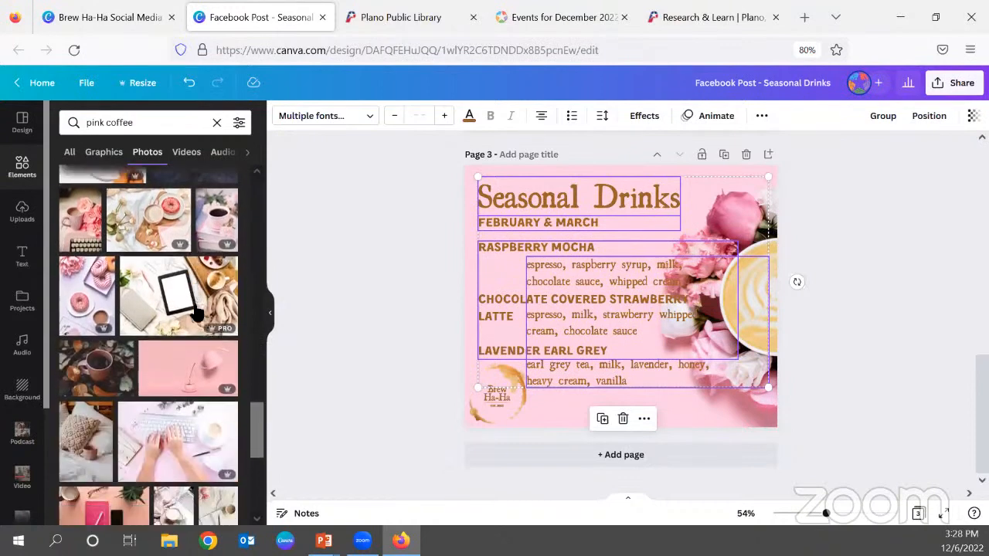
{"action": "scroll", "coordinate": [211, 369], "scroll_direction": "down", "scroll_amount": 3}
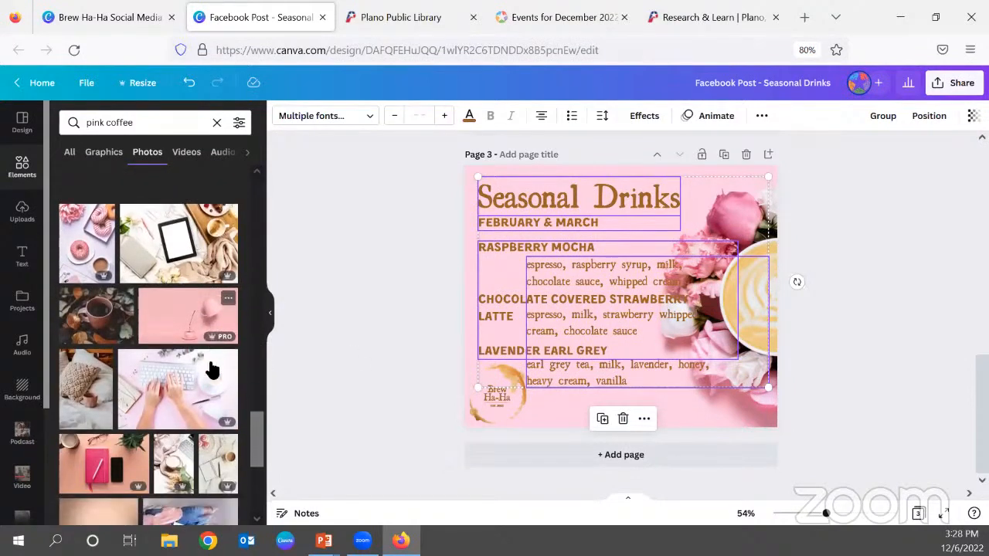
{"action": "scroll", "coordinate": [212, 369], "scroll_direction": "down", "scroll_amount": 3}
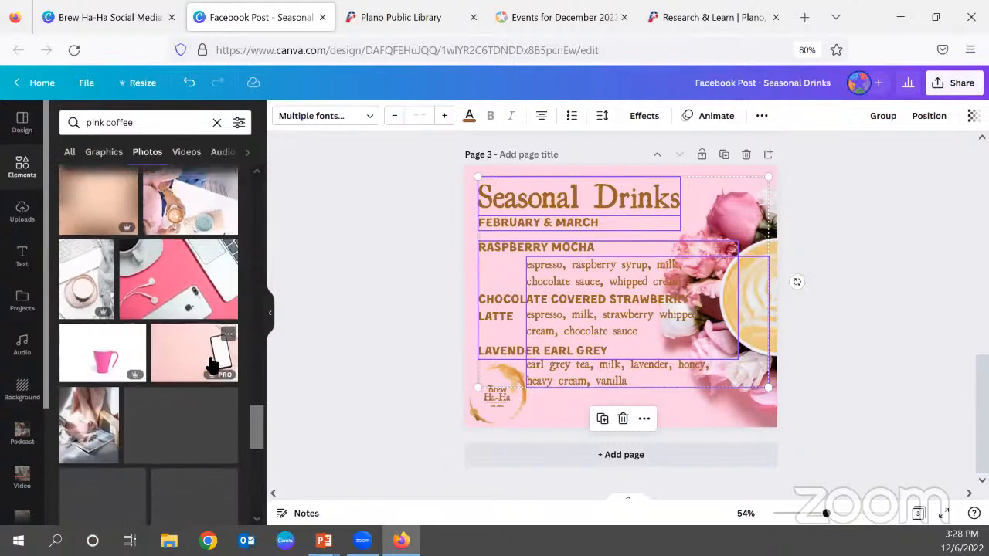
{"action": "scroll", "coordinate": [228, 371], "scroll_direction": "down", "scroll_amount": 1}
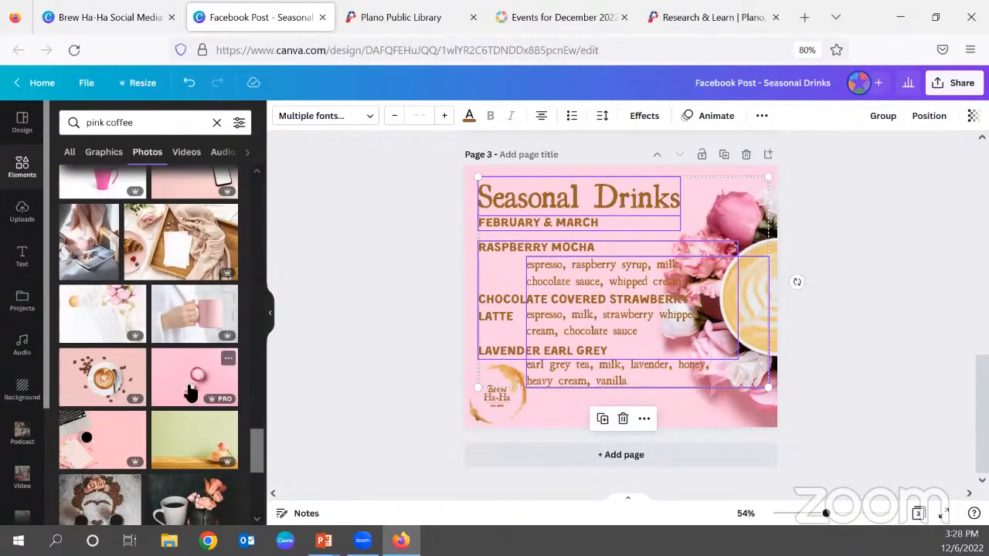
{"action": "left_click_drag", "start_coordinate": [195, 384], "coordinate": [547, 268]}
Enlarge the new background photo within its crop and shift it so the cup meets the page's right edge with the jug below.
{"action": "double_click", "coordinate": [466, 273]}
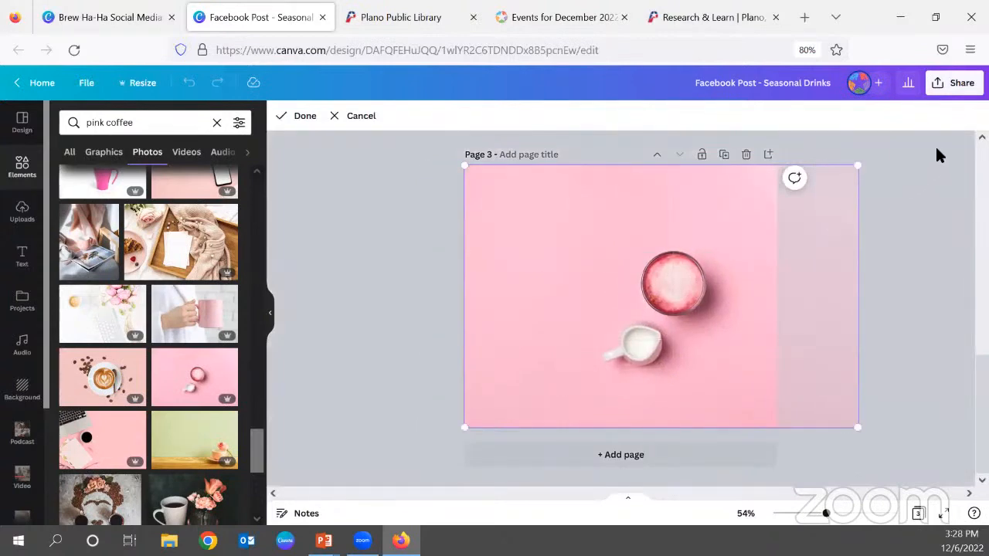
{"action": "left_click_drag", "start_coordinate": [861, 163], "coordinate": [959, 114]}
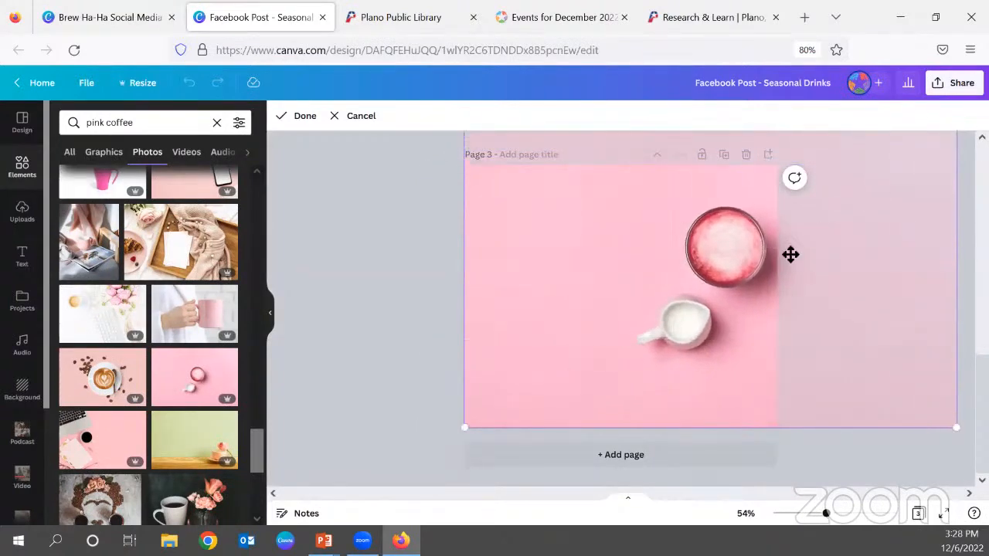
{"action": "left_click_drag", "start_coordinate": [736, 338], "coordinate": [744, 376]}
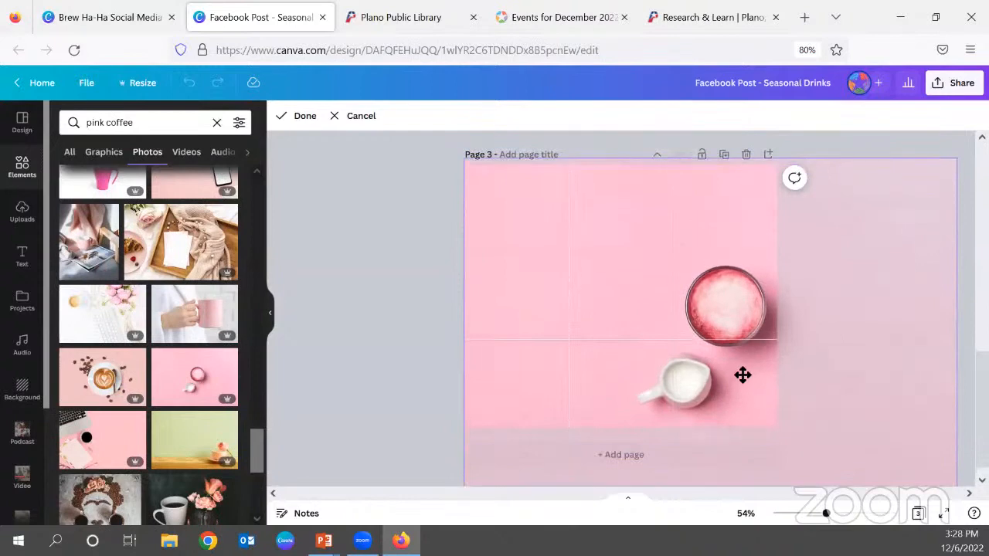
{"action": "left_click", "coordinate": [419, 300]}
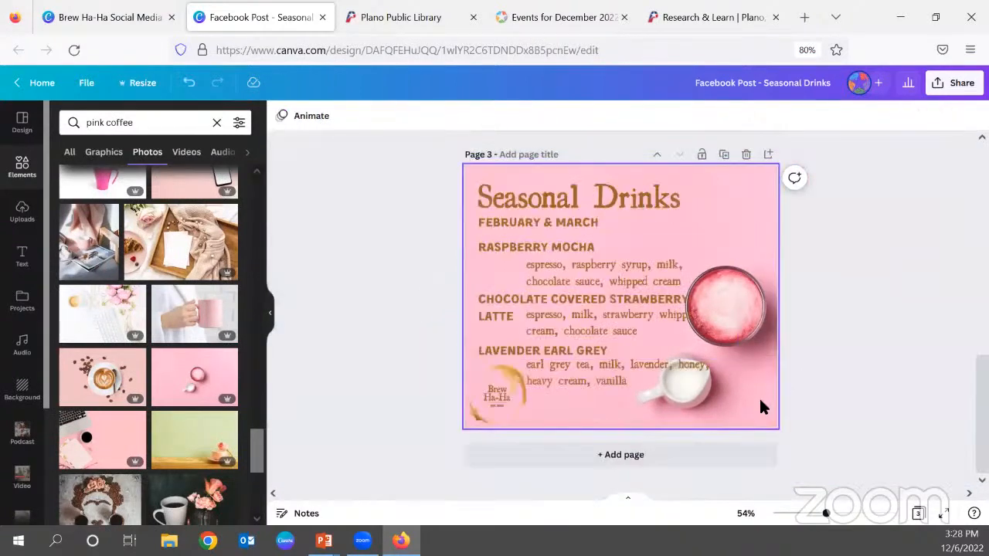
{"action": "double_click", "coordinate": [762, 404]}
{"action": "left_click_drag", "start_coordinate": [958, 487], "coordinate": [987, 504]}
{"action": "left_click_drag", "start_coordinate": [743, 424], "coordinate": [761, 437]}
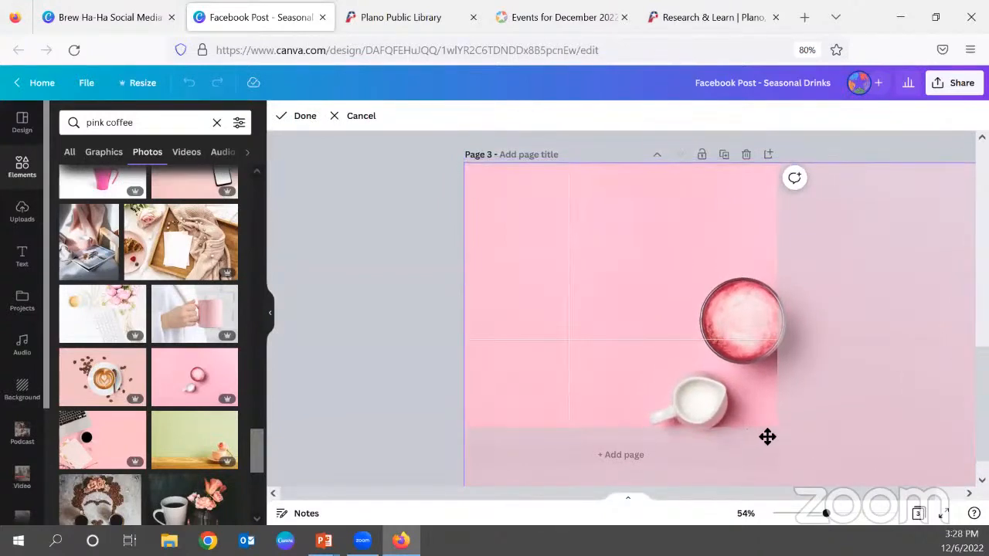
{"action": "left_click", "coordinate": [402, 364]}
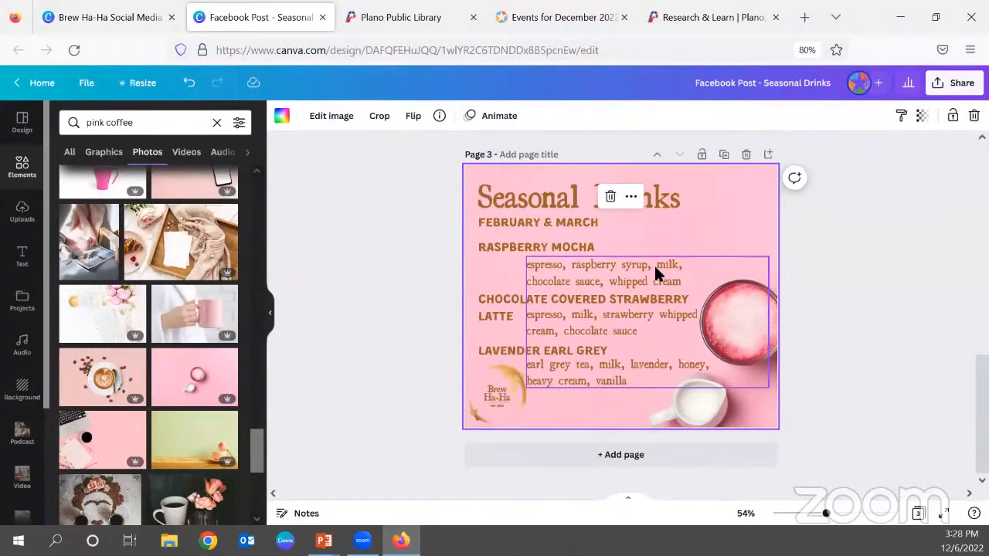
{"action": "key", "text": "Escape"}
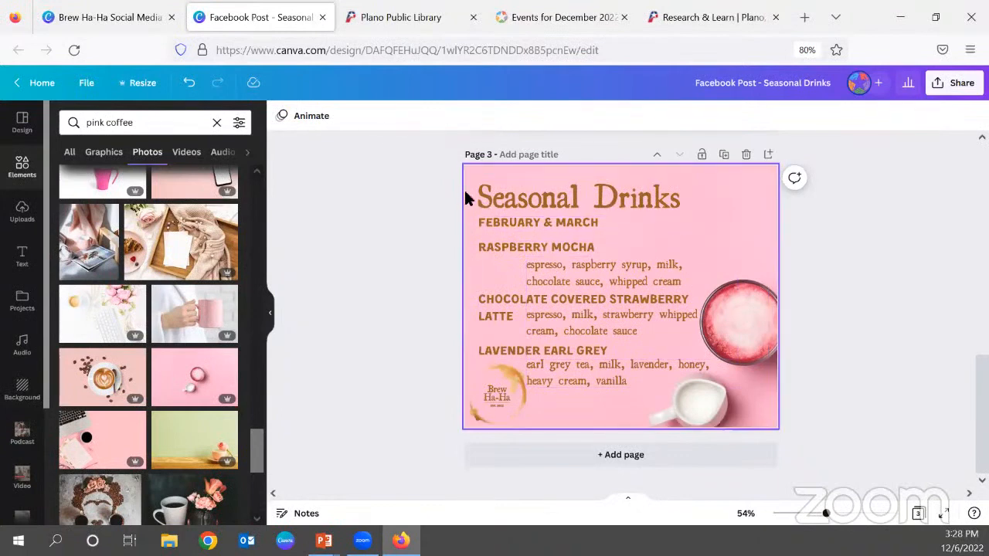
Recolor the title, date line, drink names and ingredient text on page 3 white.
{"action": "left_click_drag", "start_coordinate": [455, 177], "coordinate": [560, 342]}
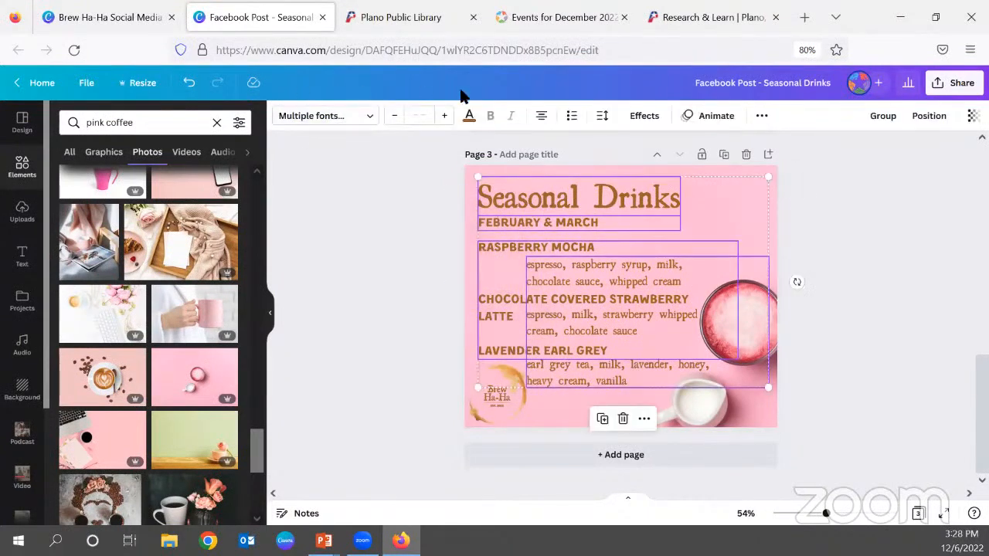
{"action": "left_click", "coordinate": [468, 116]}
{"action": "left_click", "coordinate": [138, 187]}
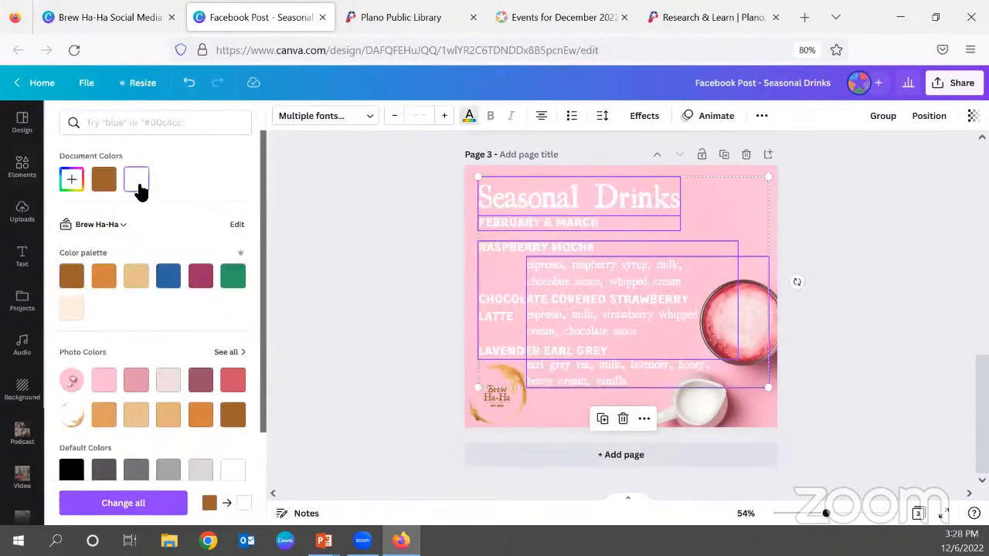
{"action": "left_click", "coordinate": [332, 267]}
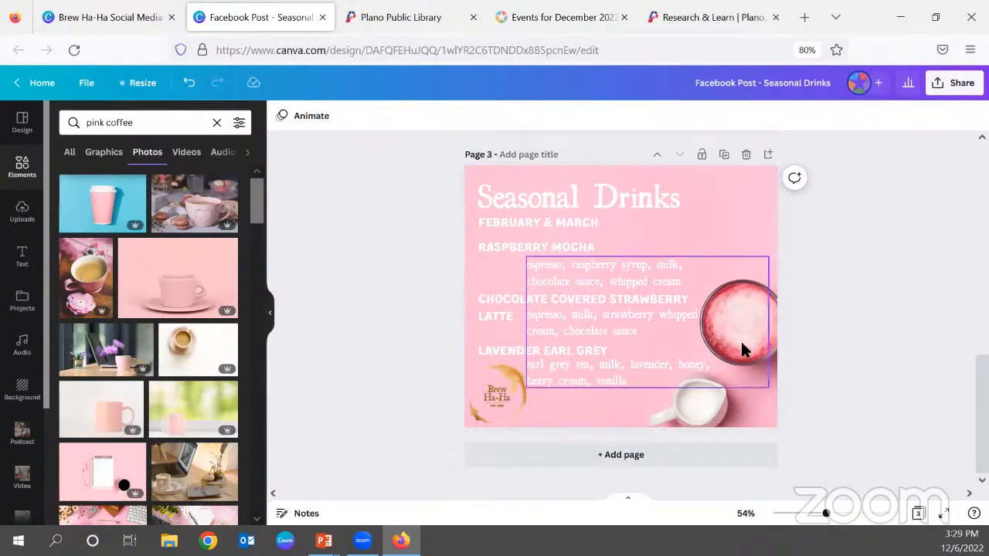
Flip the pink background photo vertically so the milk jug sits above the cup.
{"action": "left_click", "coordinate": [741, 199]}
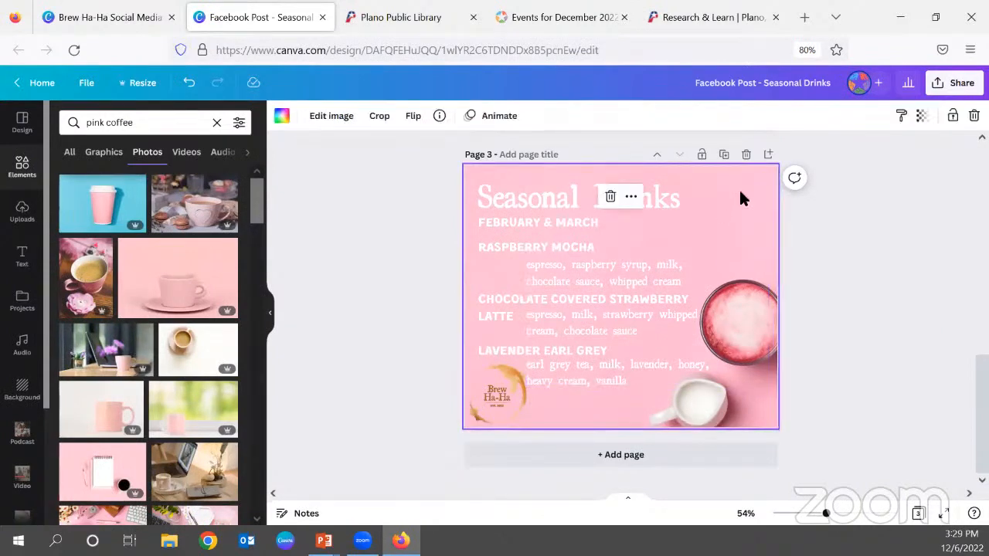
{"action": "left_click", "coordinate": [415, 117]}
{"action": "left_click", "coordinate": [448, 174]}
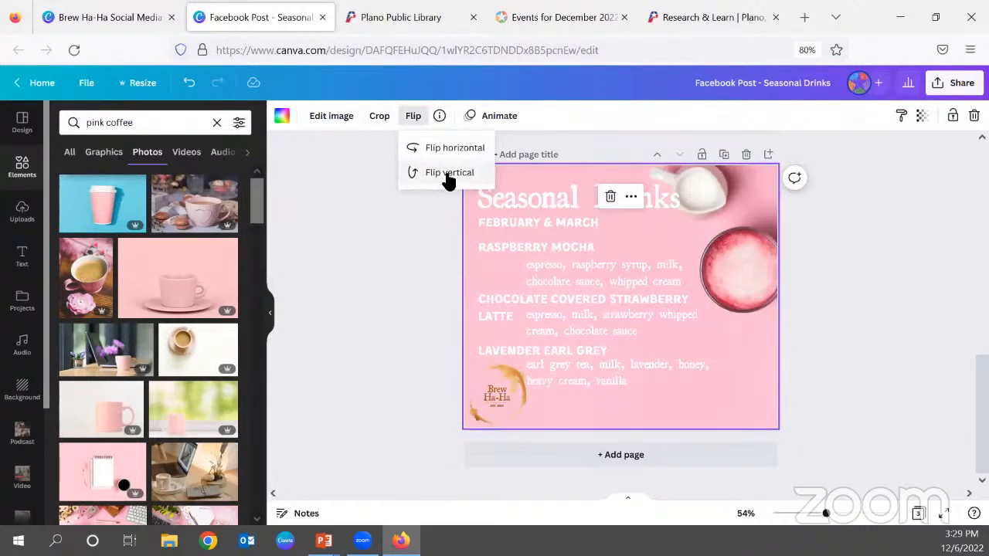
{"action": "left_click", "coordinate": [851, 305]}
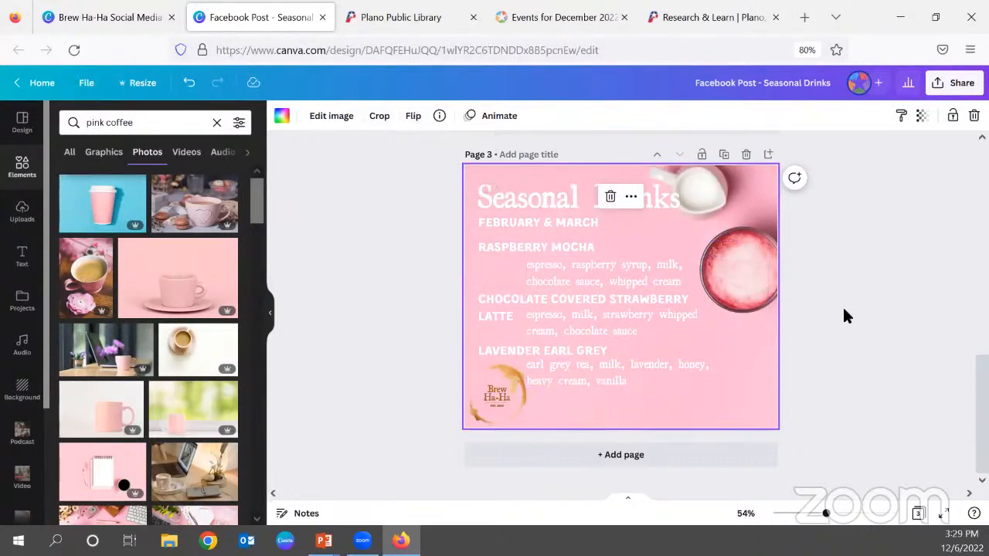
{"action": "left_click", "coordinate": [901, 312]}
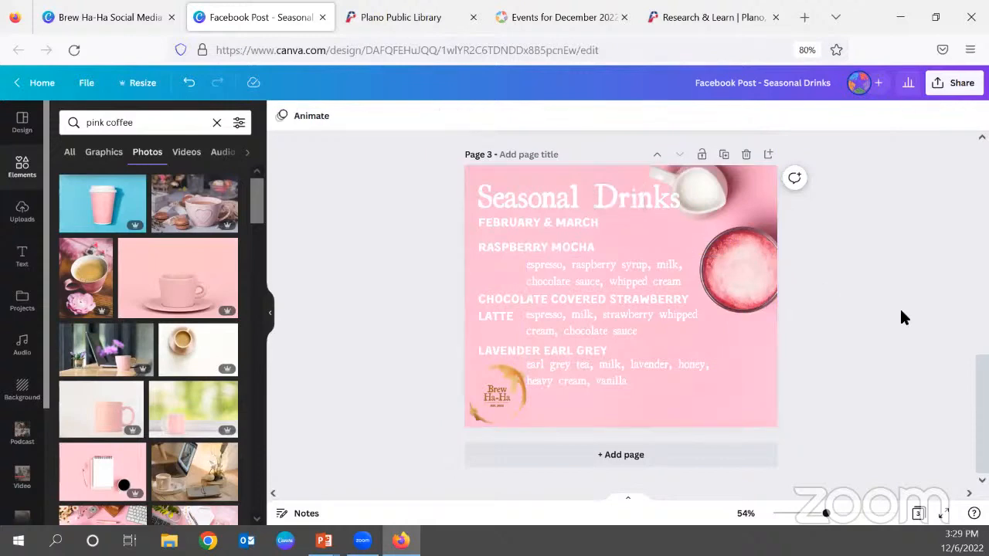
Move the flipped photo slightly down within its crop so the whole milk jug shows at the page's upper right.
{"action": "double_click", "coordinate": [762, 230]}
{"action": "left_click_drag", "start_coordinate": [779, 248], "coordinate": [788, 263]}
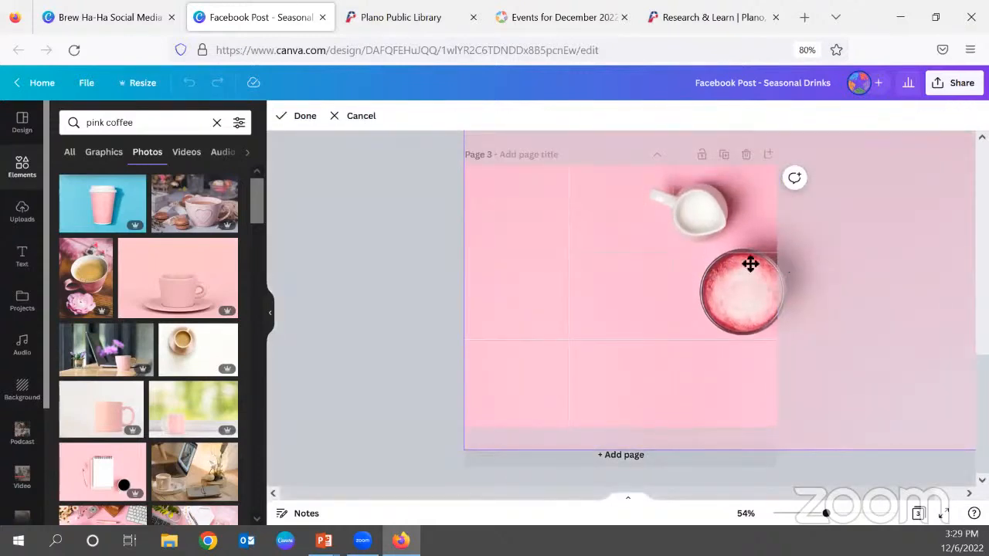
{"action": "left_click", "coordinate": [386, 263]}
{"action": "left_click", "coordinate": [452, 271]}
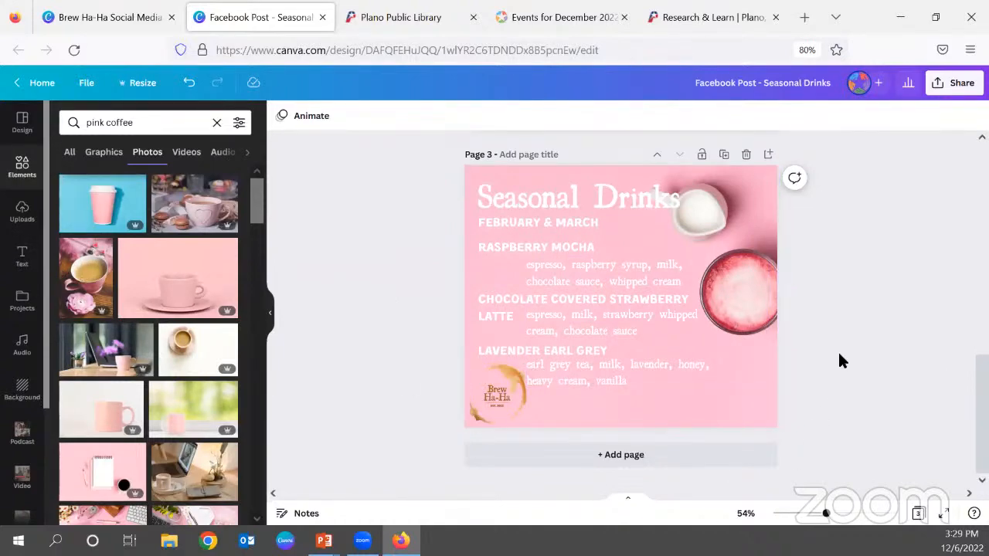
{"action": "scroll", "coordinate": [839, 360], "scroll_direction": "up", "scroll_amount": 3}
{"action": "scroll", "coordinate": [839, 360], "scroll_direction": "up", "scroll_amount": 1}
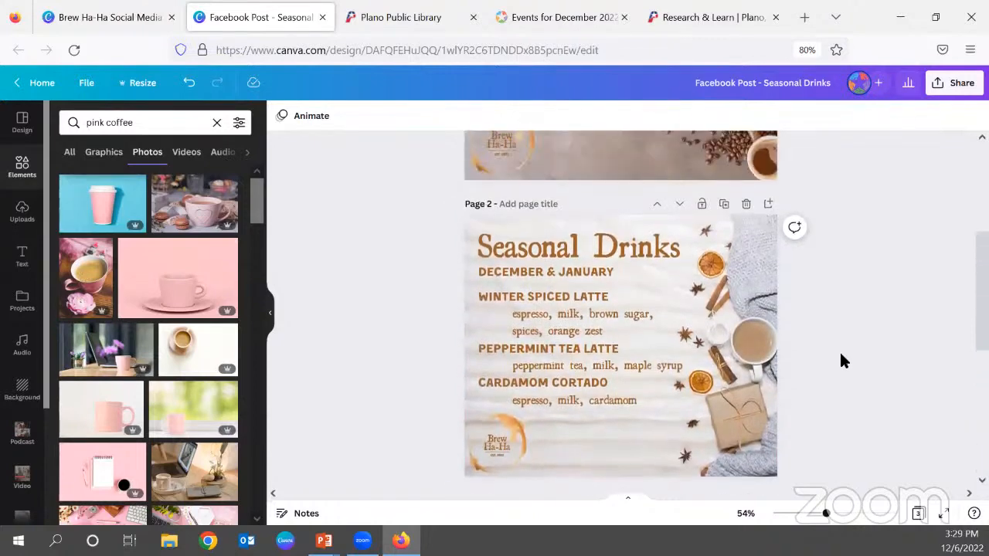
{"action": "scroll", "coordinate": [842, 363], "scroll_direction": "down", "scroll_amount": 4}
{"action": "scroll", "coordinate": [847, 374], "scroll_direction": "up", "scroll_amount": 1}
{"action": "scroll", "coordinate": [848, 375], "scroll_direction": "down", "scroll_amount": 1}
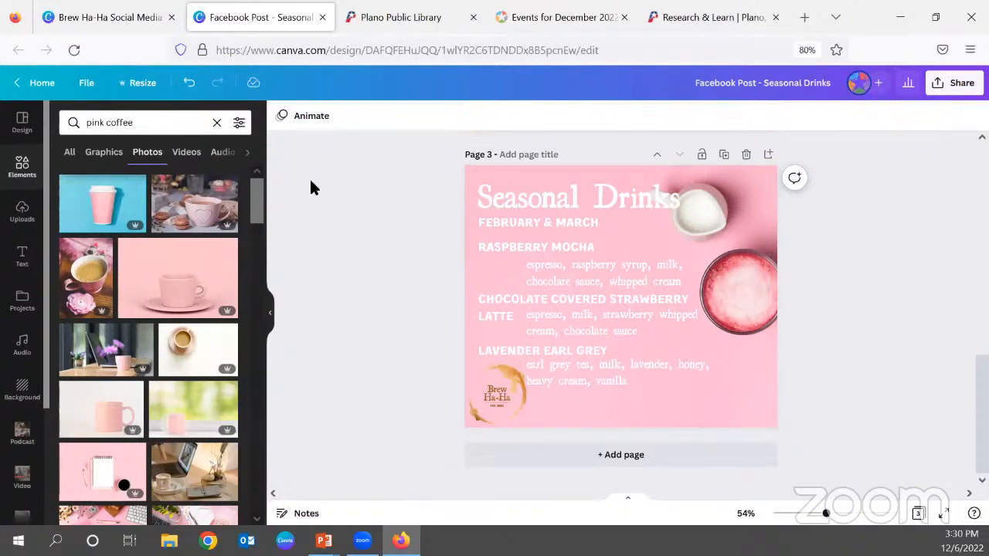
Upload Brew Ha-Ha Branding.png from the Graphics folder inside the desktop's Canva folder to the image uploads.
{"action": "left_click", "coordinate": [25, 221]}
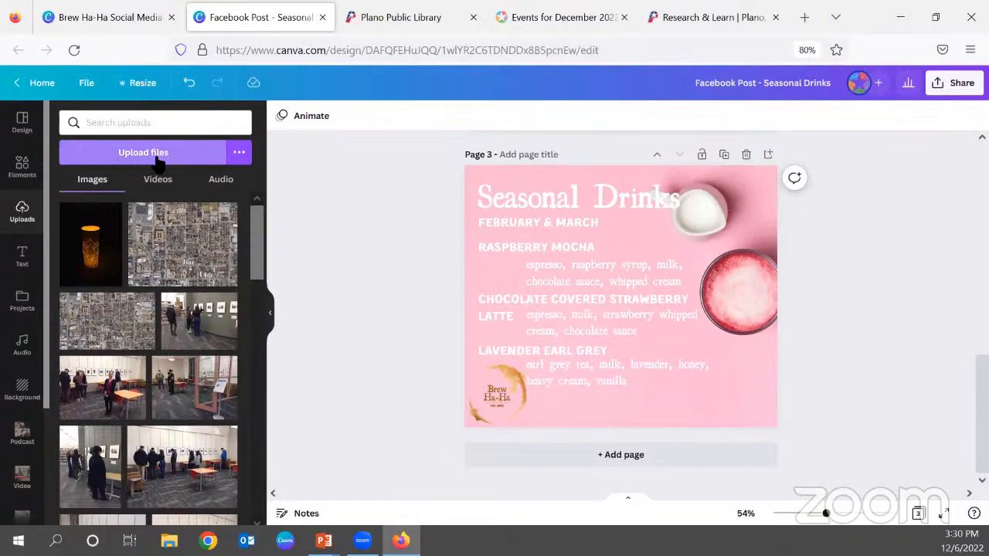
{"action": "left_click", "coordinate": [128, 158]}
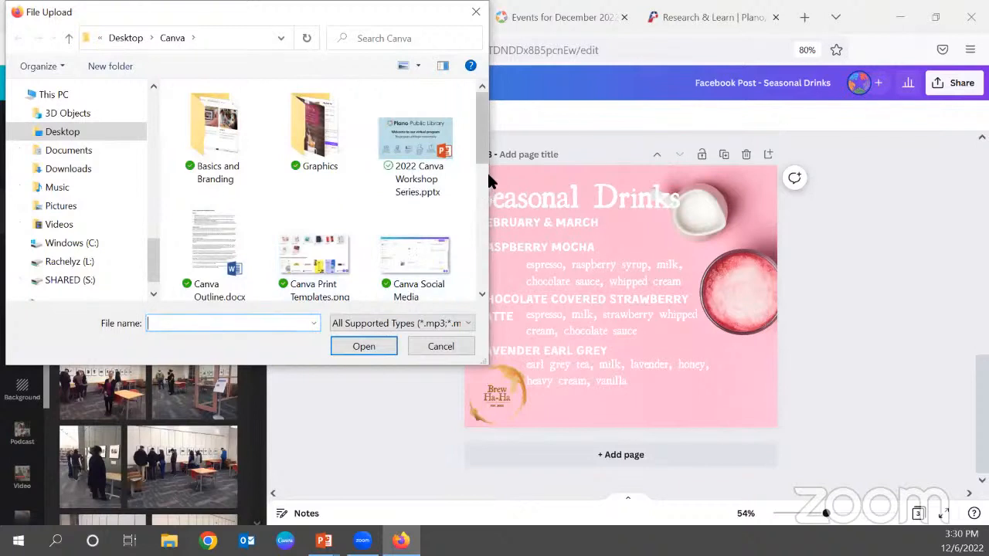
{"action": "left_click_drag", "start_coordinate": [490, 160], "coordinate": [622, 158]}
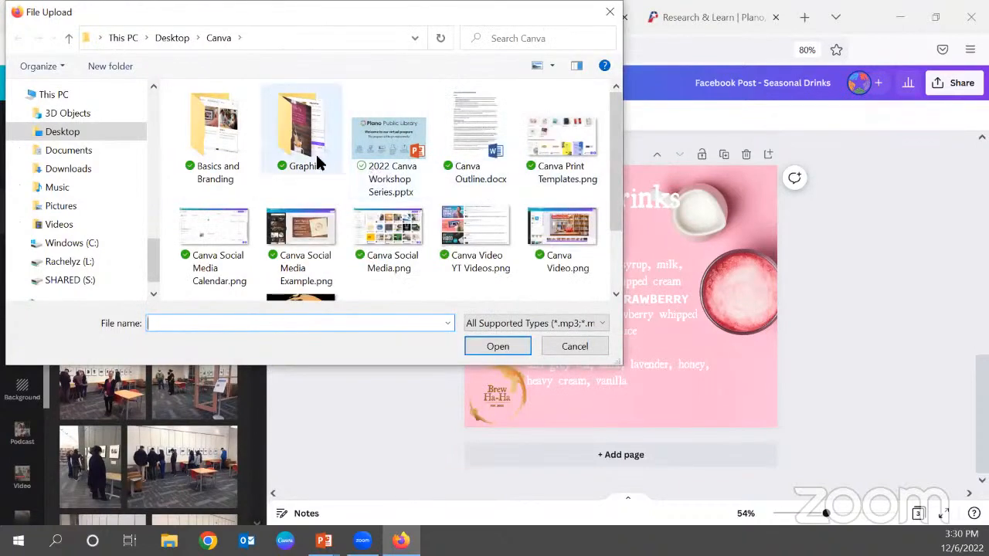
{"action": "left_click", "coordinate": [302, 133]}
{"action": "double_click", "coordinate": [301, 133]}
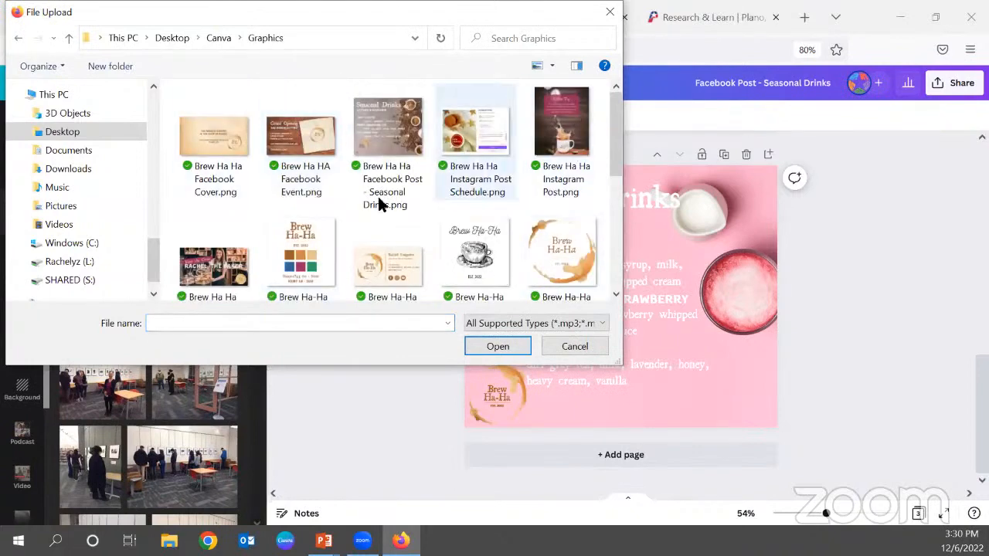
{"action": "scroll", "coordinate": [484, 260], "scroll_direction": "down", "scroll_amount": 5}
{"action": "scroll", "coordinate": [485, 261], "scroll_direction": "up", "scroll_amount": 4}
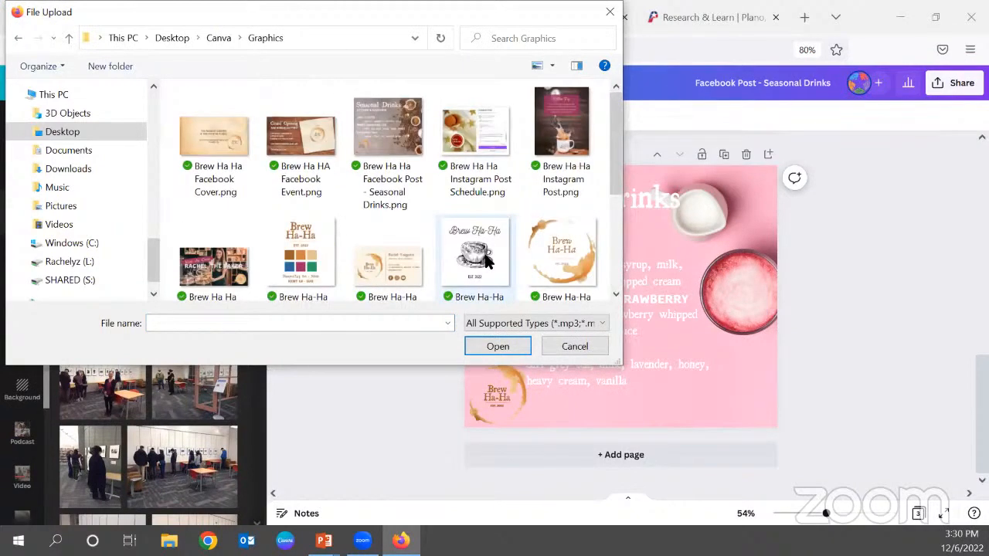
{"action": "left_click", "coordinate": [305, 265]}
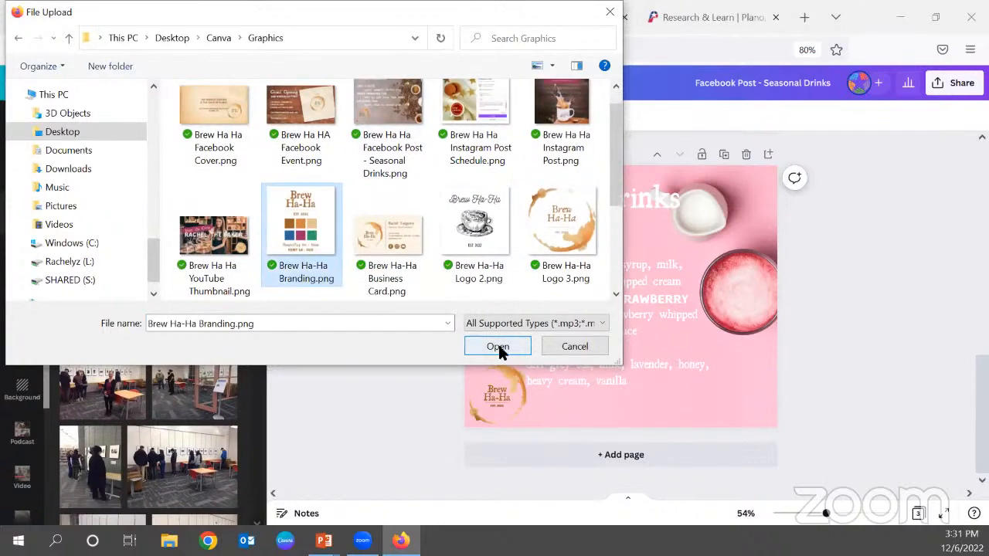
{"action": "left_click", "coordinate": [498, 348]}
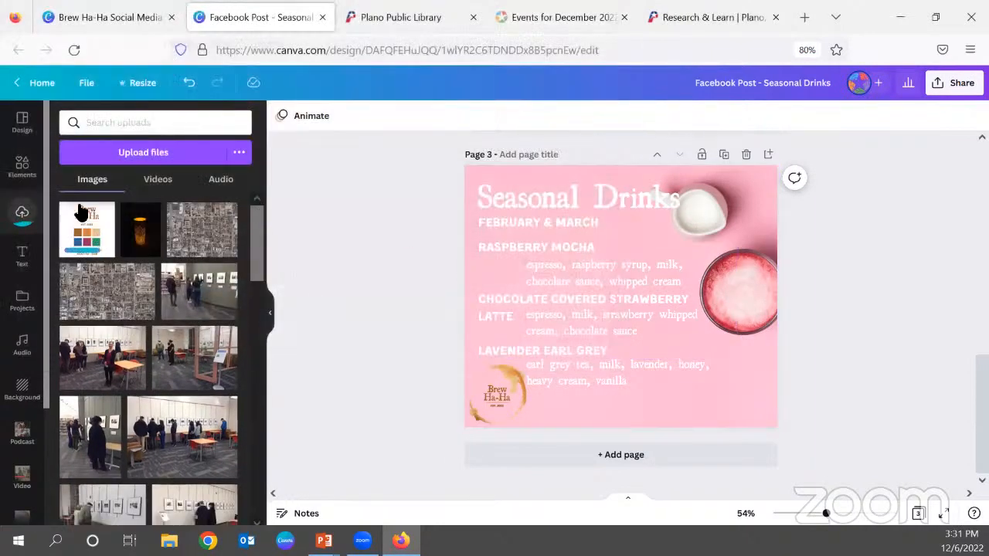
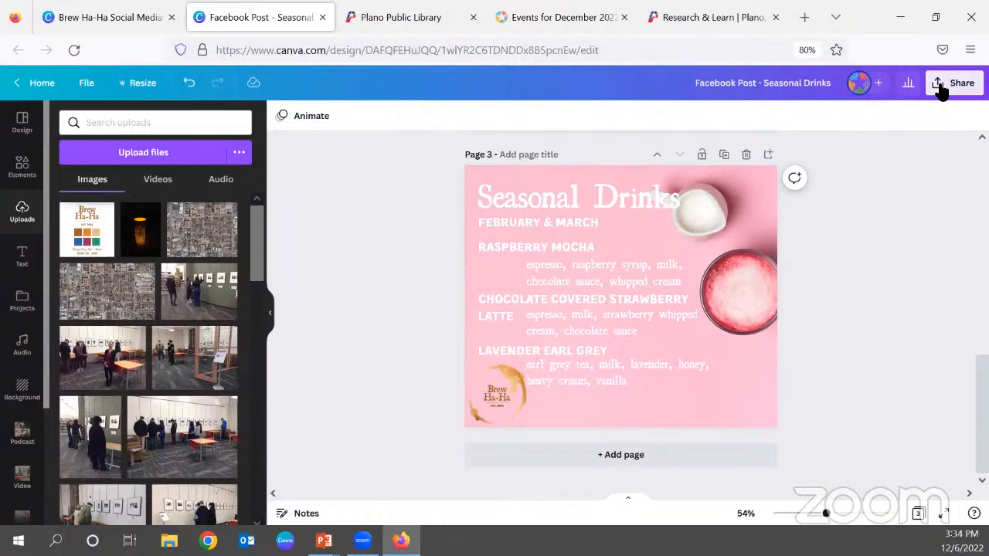
Download only page 3 of the Seasonal Drinks design as a PNG.
{"action": "left_click", "coordinate": [941, 90]}
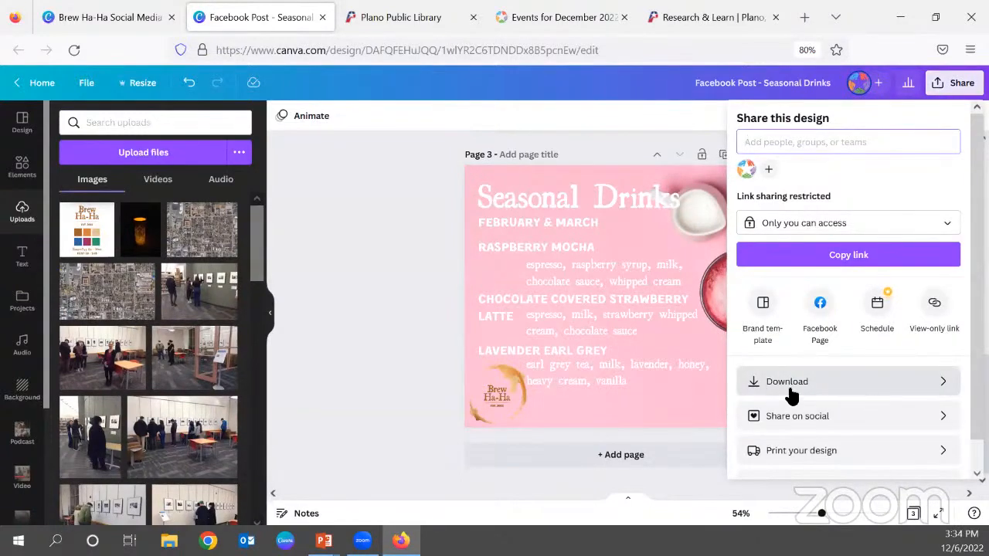
{"action": "left_click", "coordinate": [929, 384]}
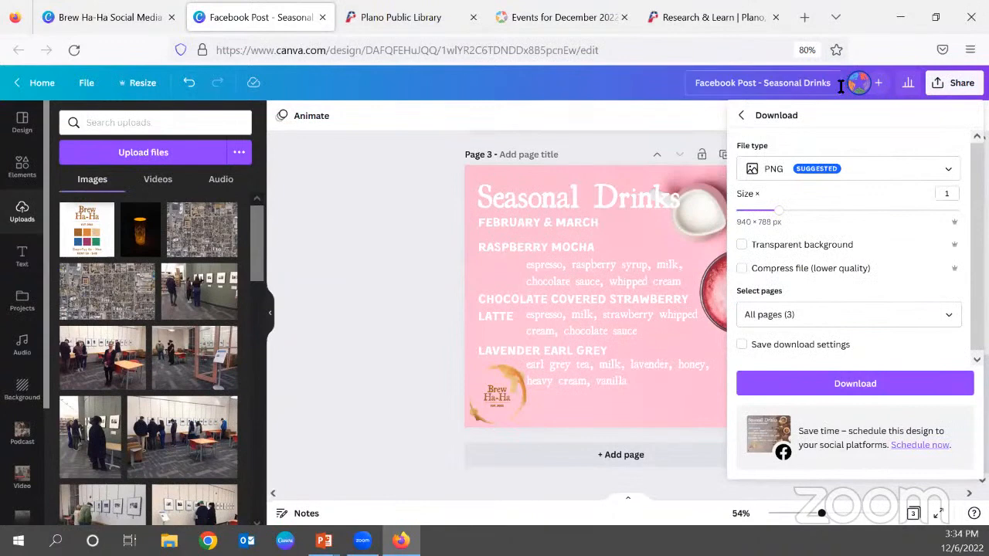
{"action": "left_click", "coordinate": [804, 174]}
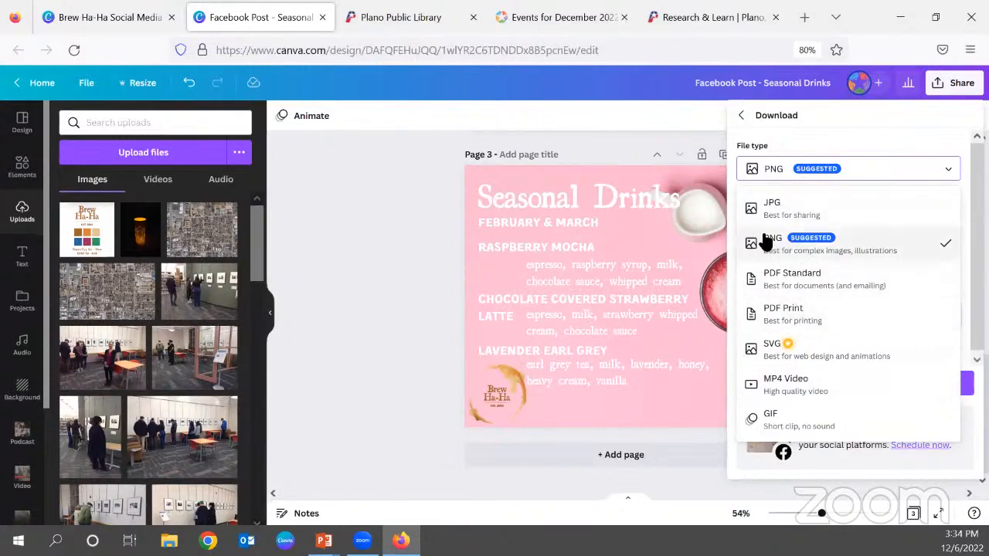
{"action": "left_click", "coordinate": [793, 245]}
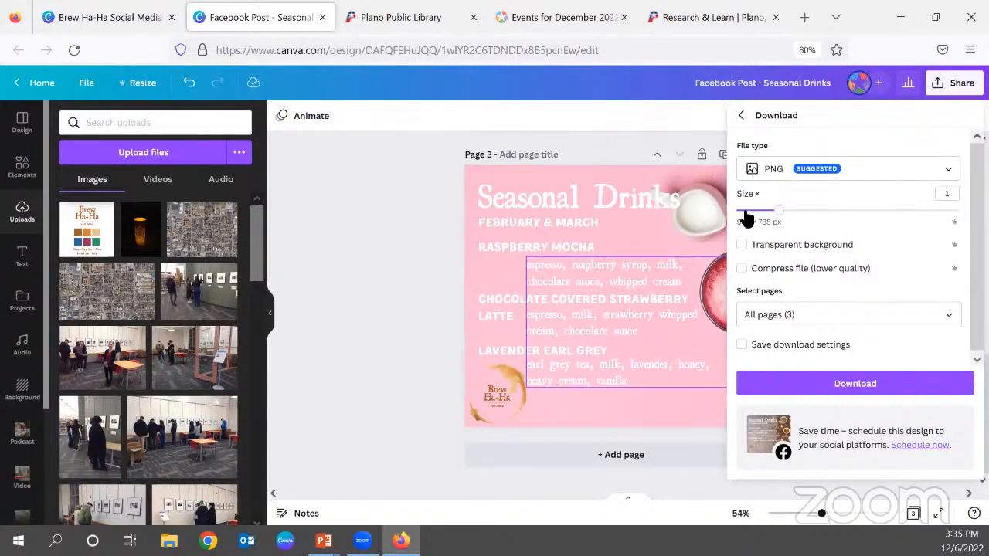
{"action": "left_click", "coordinate": [958, 320]}
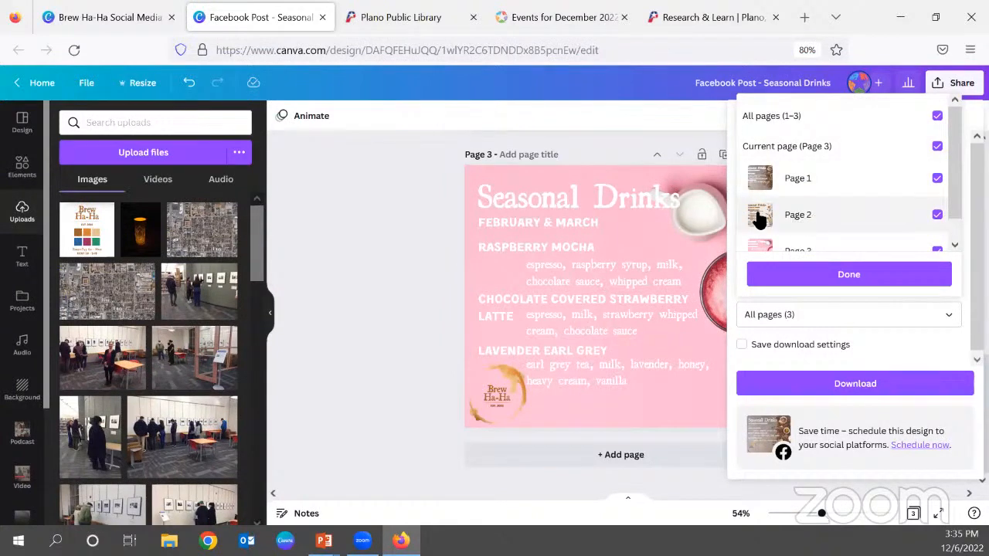
{"action": "left_click", "coordinate": [936, 117]}
{"action": "scroll", "coordinate": [830, 224], "scroll_direction": "down", "scroll_amount": 1}
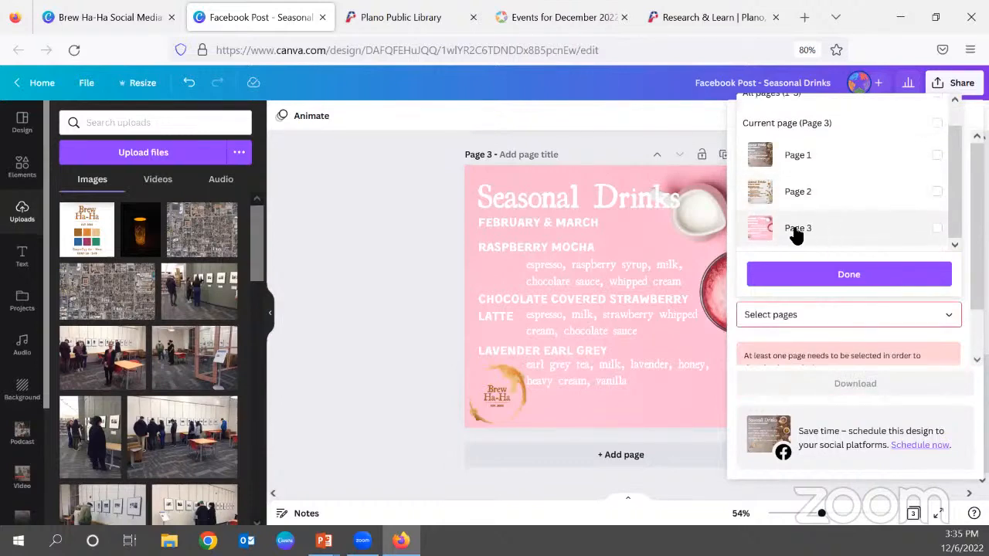
{"action": "left_click", "coordinate": [796, 231]}
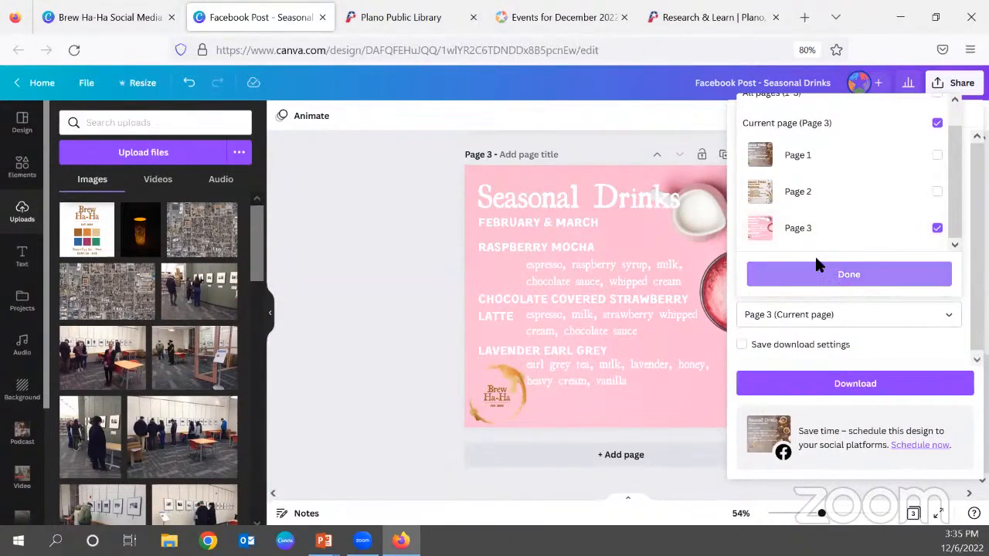
{"action": "left_click", "coordinate": [830, 281]}
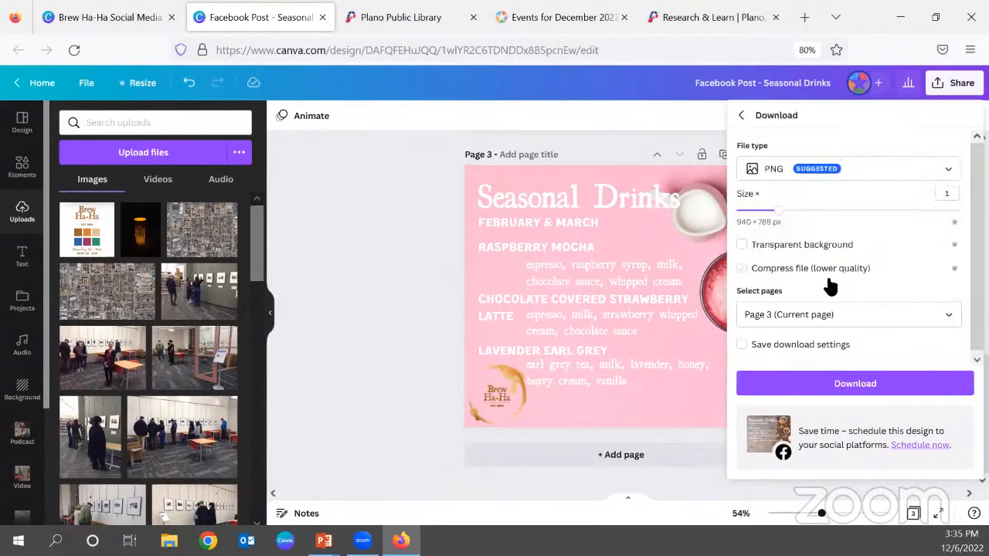
{"action": "left_click", "coordinate": [861, 384]}
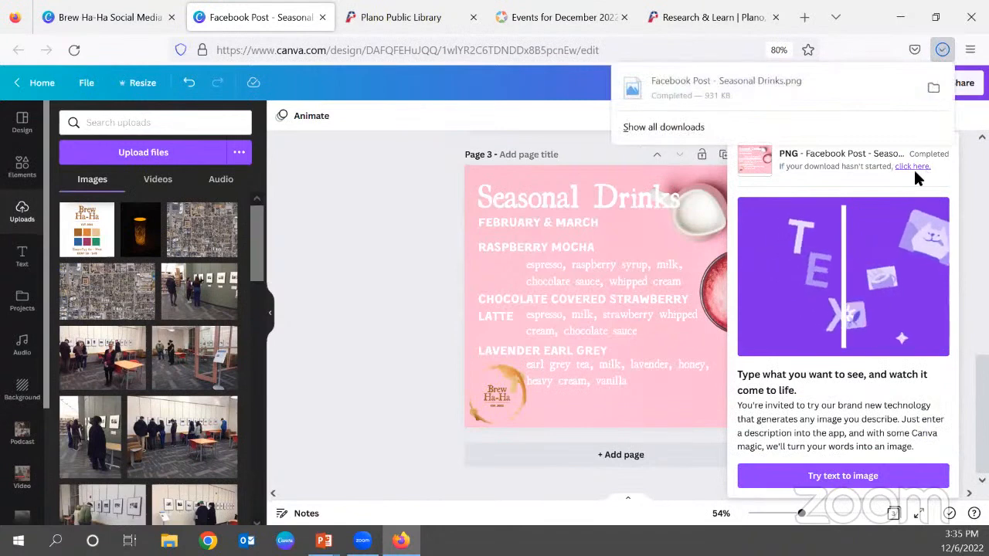
Show the downloaded Facebook Post - Seasonal Drinks.png in its folder and arrange the folder window beside the browser's design view.
{"action": "left_click", "coordinate": [673, 126]}
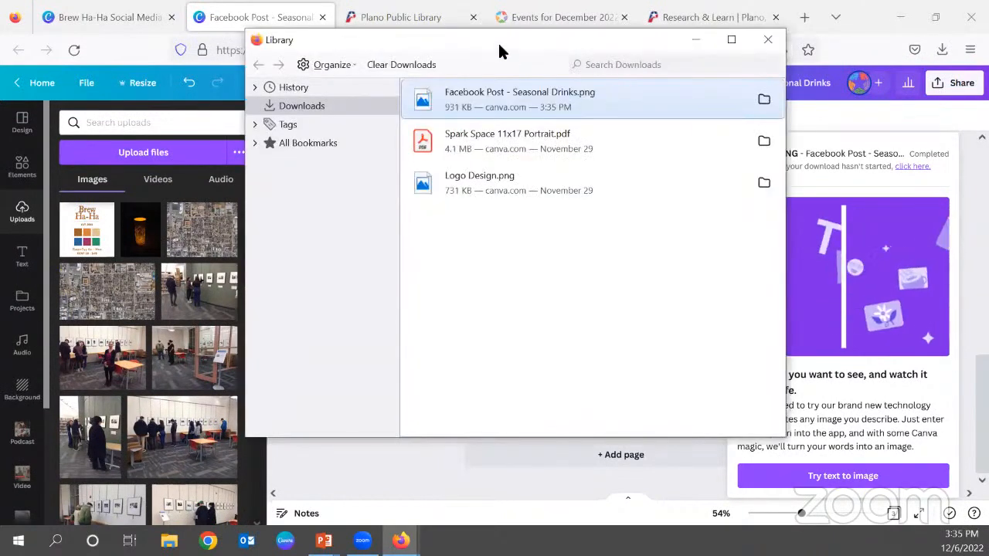
{"action": "right_click", "coordinate": [518, 95]}
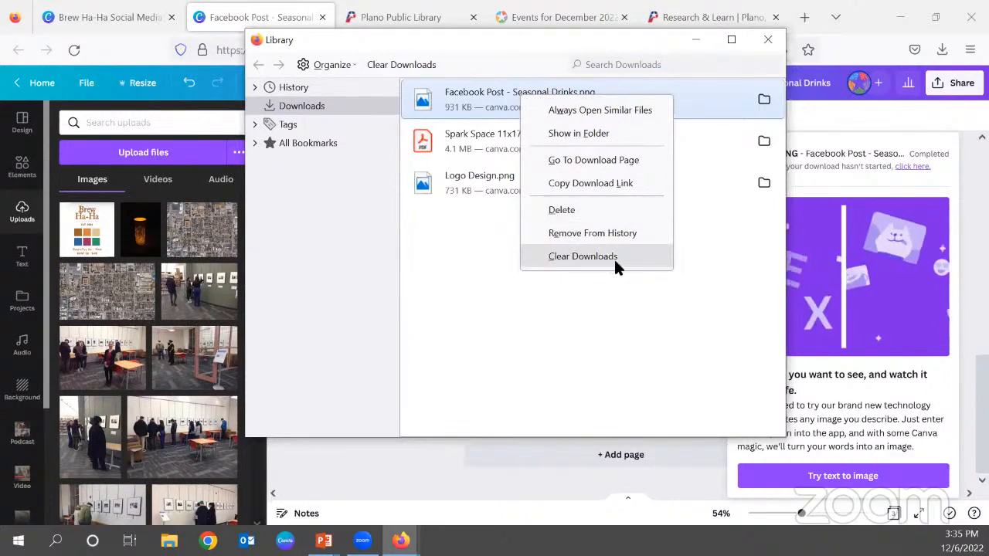
{"action": "left_click", "coordinate": [585, 134]}
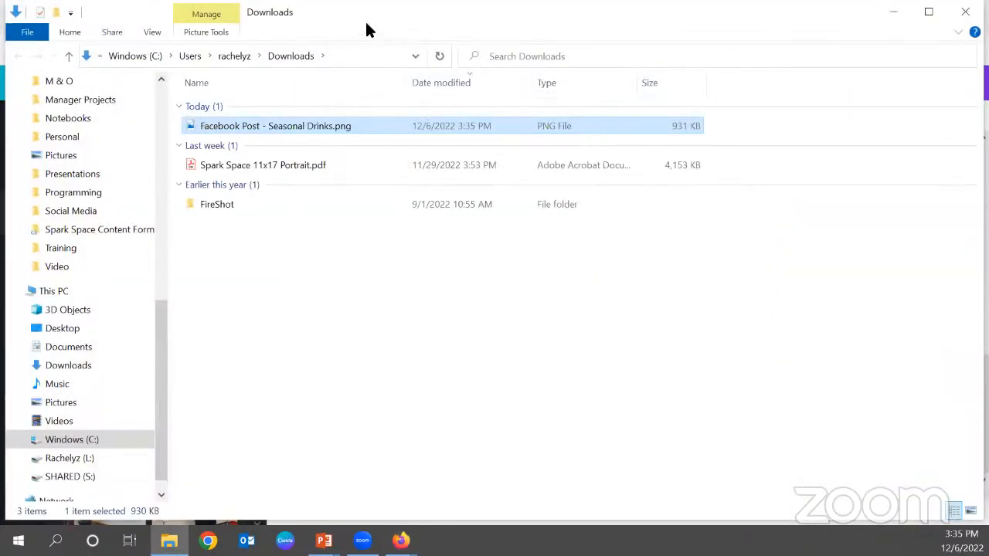
{"action": "double_click", "coordinate": [369, 23]}
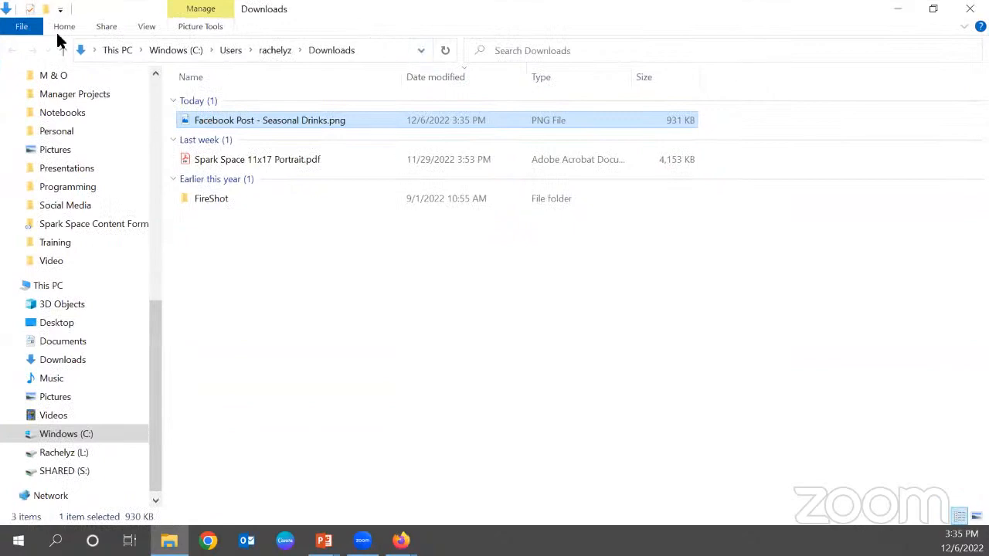
{"action": "double_click", "coordinate": [97, 13]}
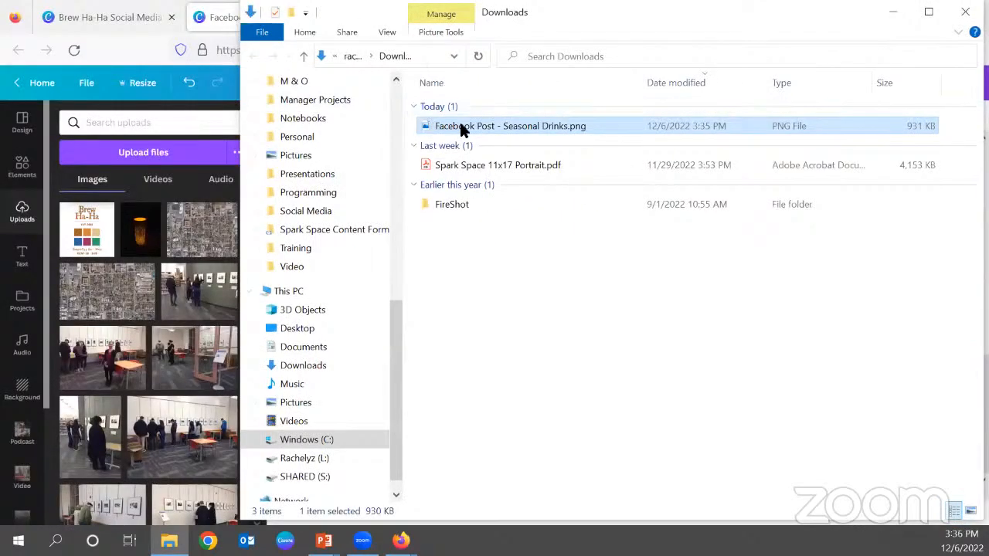
Put Facebook Post - Seasonal Drinks.png into the Graphics folder inside the desktop's Canva folder, and close the folder and downloads windows.
{"action": "left_click", "coordinate": [335, 329]}
{"action": "double_click", "coordinate": [890, 175]}
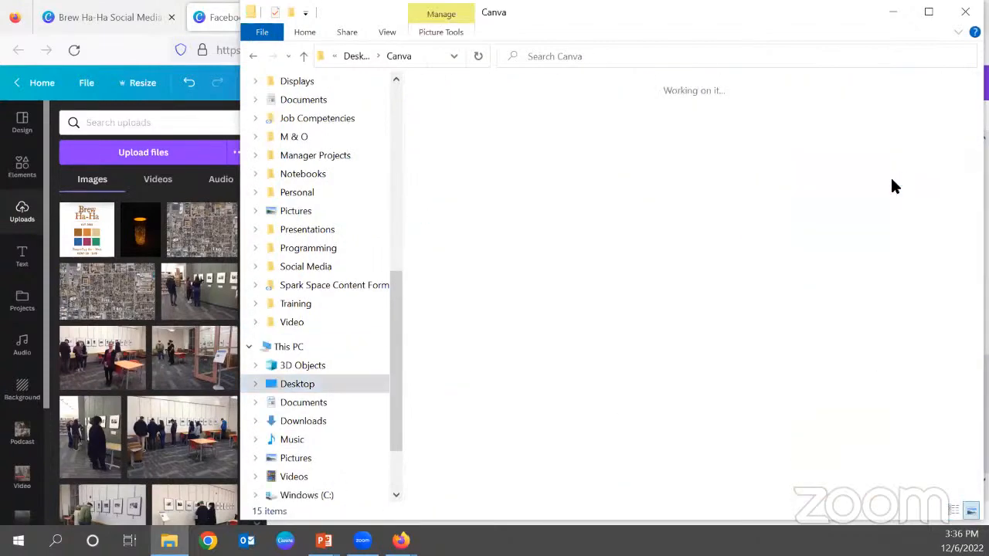
{"action": "double_click", "coordinate": [559, 143]}
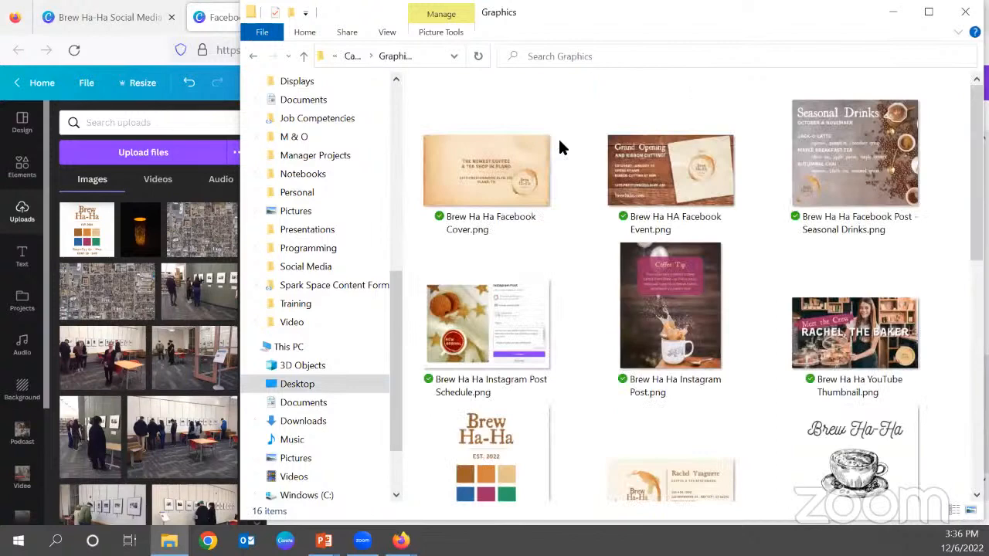
{"action": "scroll", "coordinate": [837, 174], "scroll_direction": "down", "scroll_amount": 5}
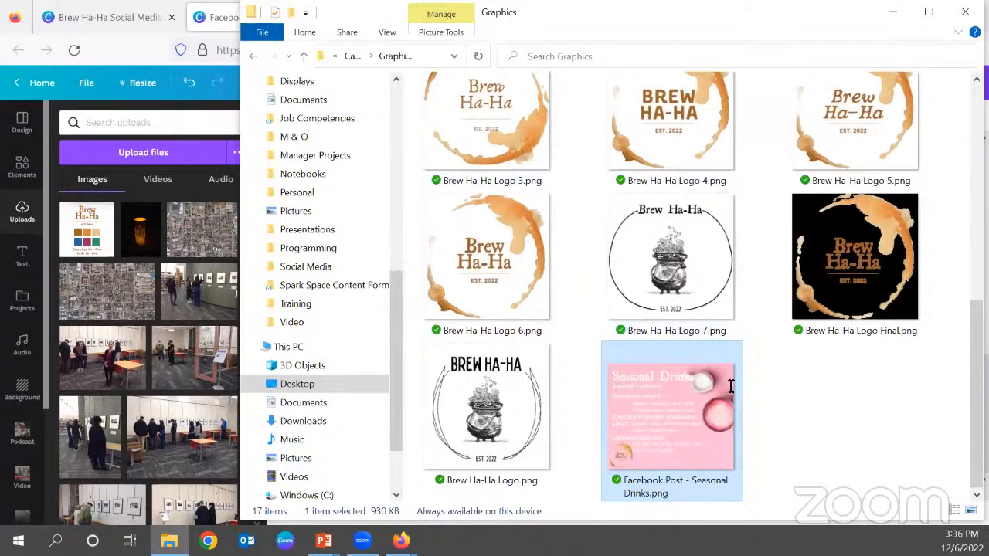
{"action": "left_click", "coordinate": [964, 12]}
{"action": "left_click", "coordinate": [773, 44]}
{"action": "left_click", "coordinate": [385, 209]}
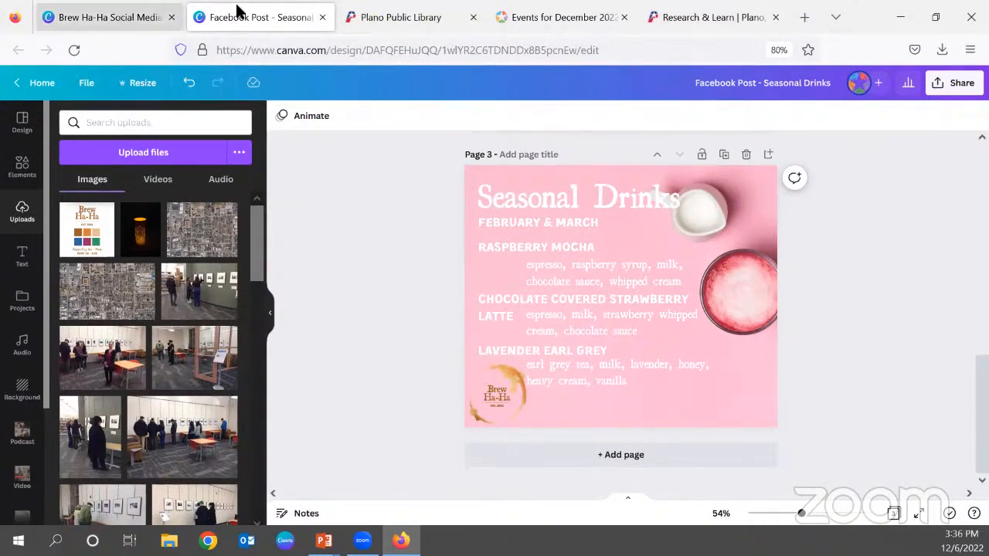
Close the Seasonal Drinks design and open the Instagram Post design from the Brew Ha-Ha Social Media folder, staying in the browser.
{"action": "left_click", "coordinate": [322, 18]}
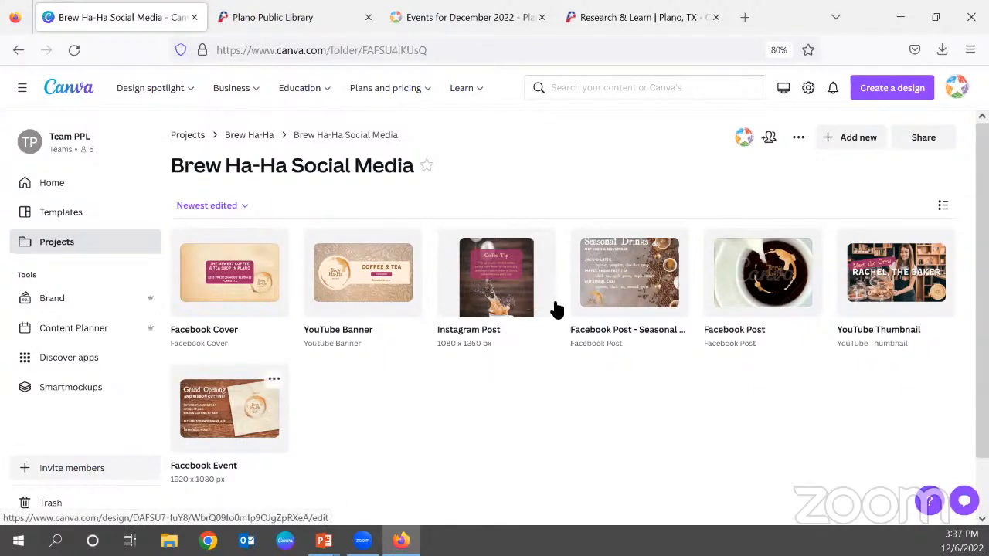
{"action": "left_click", "coordinate": [487, 276]}
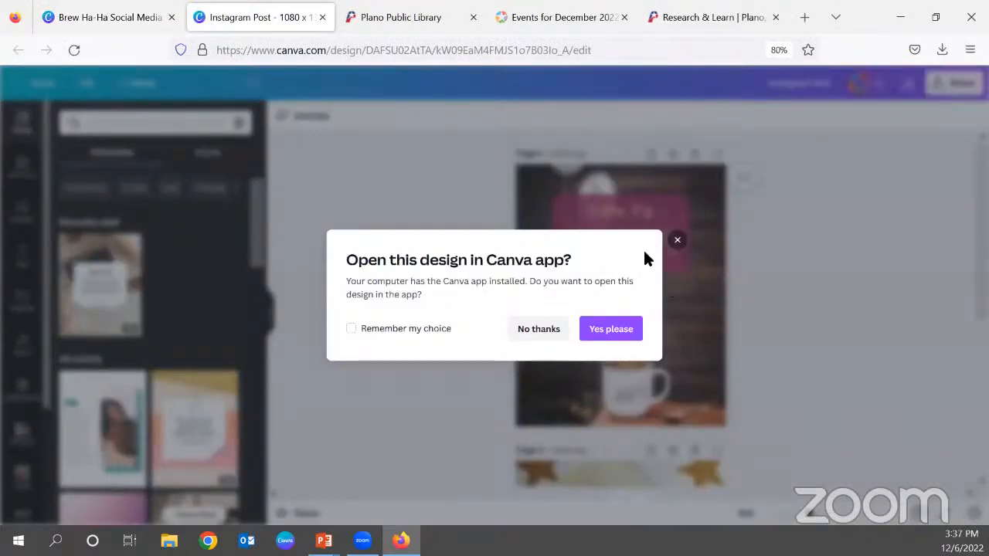
{"action": "left_click", "coordinate": [678, 241]}
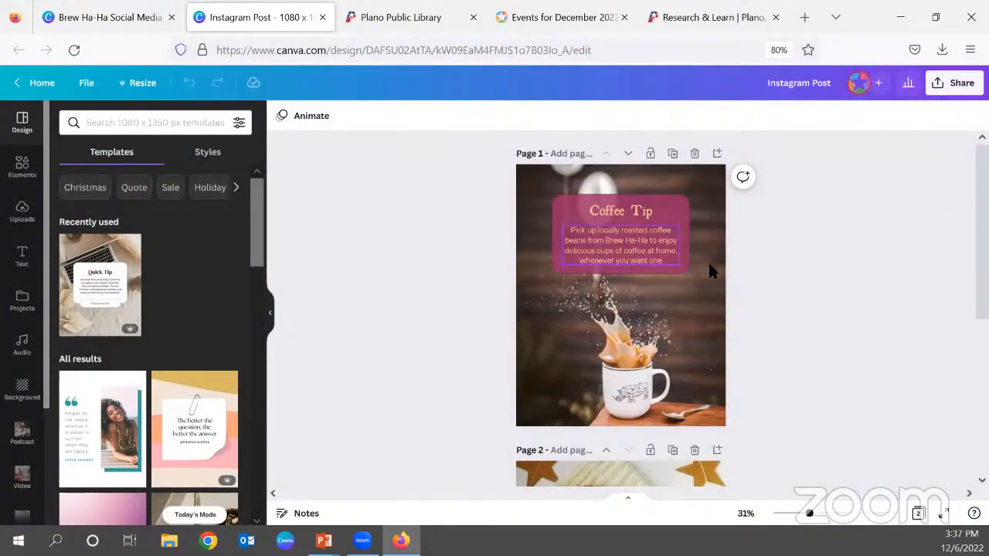
Enlarge the view and examine both Instagram Post pages, the Coffee Tip and the New Arrival designs.
{"action": "scroll", "coordinate": [849, 273], "scroll_direction": "down", "scroll_amount": 5}
{"action": "scroll", "coordinate": [674, 394], "scroll_direction": "up", "scroll_amount": 5}
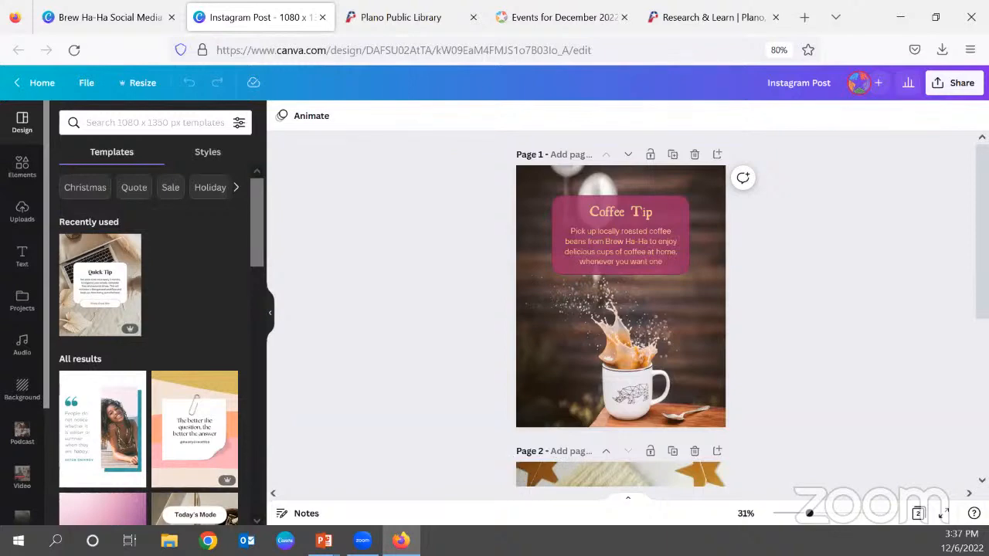
{"action": "left_click_drag", "start_coordinate": [809, 514], "coordinate": [817, 517]}
{"action": "left_click_drag", "start_coordinate": [827, 516], "coordinate": [823, 513]}
{"action": "scroll", "coordinate": [844, 420], "scroll_direction": "up", "scroll_amount": 1}
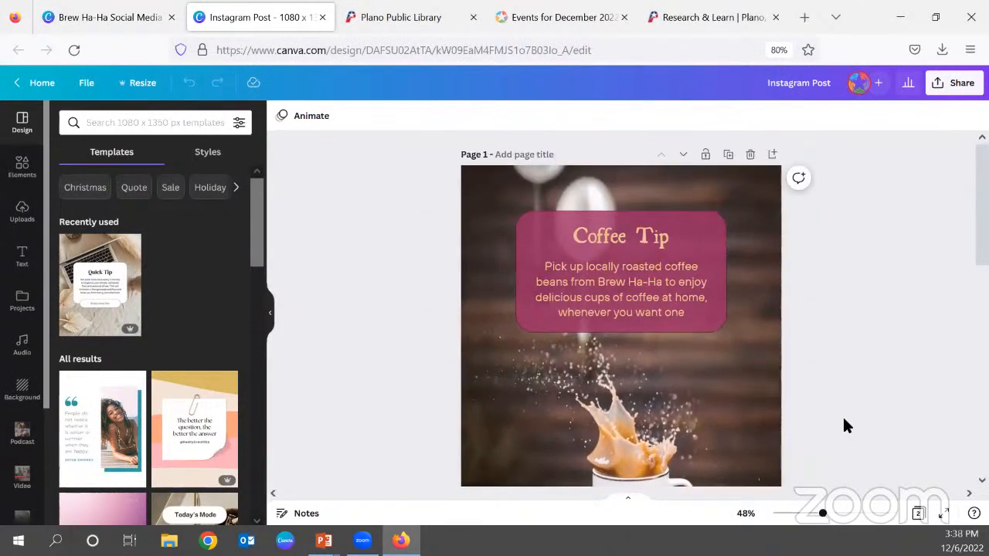
{"action": "scroll", "coordinate": [907, 352], "scroll_direction": "down", "scroll_amount": 1}
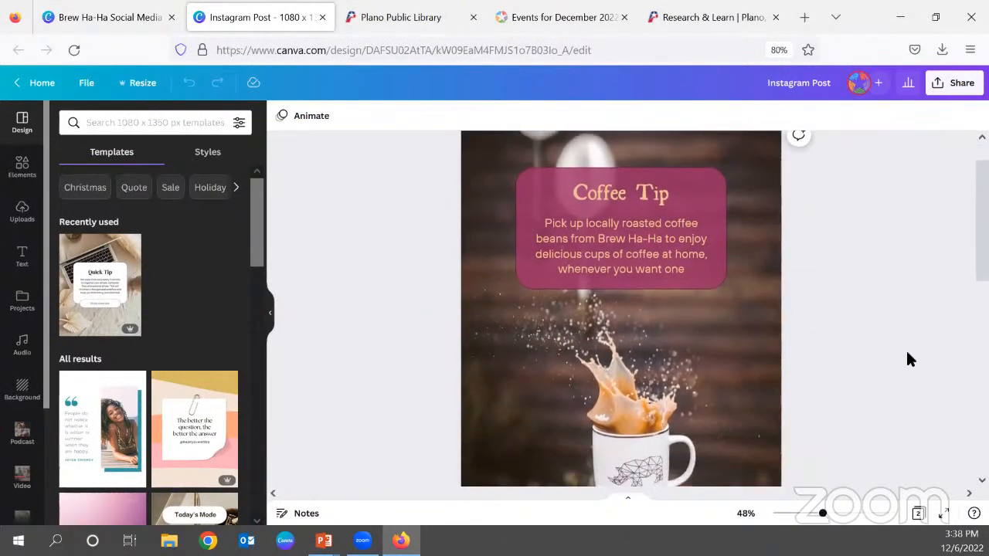
{"action": "scroll", "coordinate": [907, 348], "scroll_direction": "down", "scroll_amount": 1}
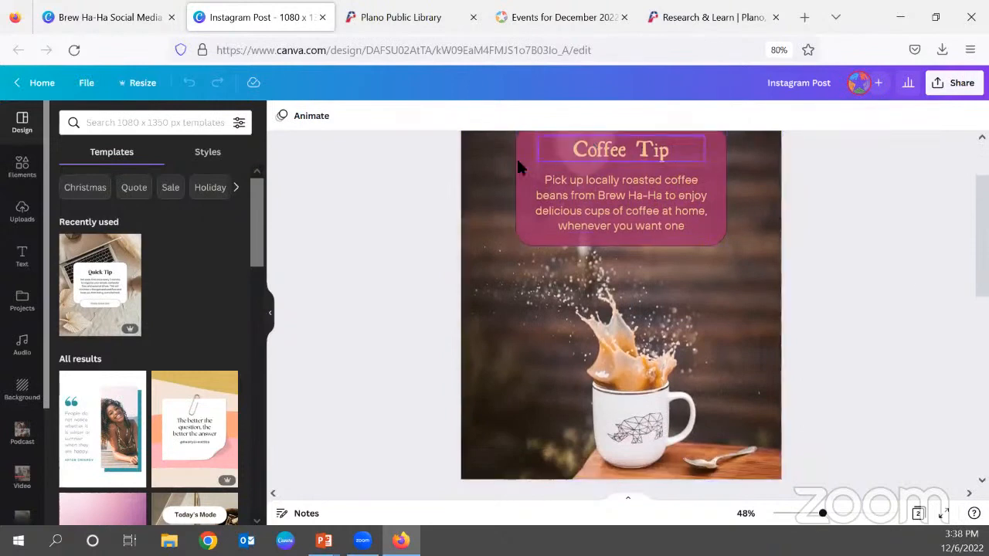
{"action": "scroll", "coordinate": [779, 347], "scroll_direction": "up", "scroll_amount": 1}
{"action": "scroll", "coordinate": [779, 347], "scroll_direction": "up", "scroll_amount": 1}
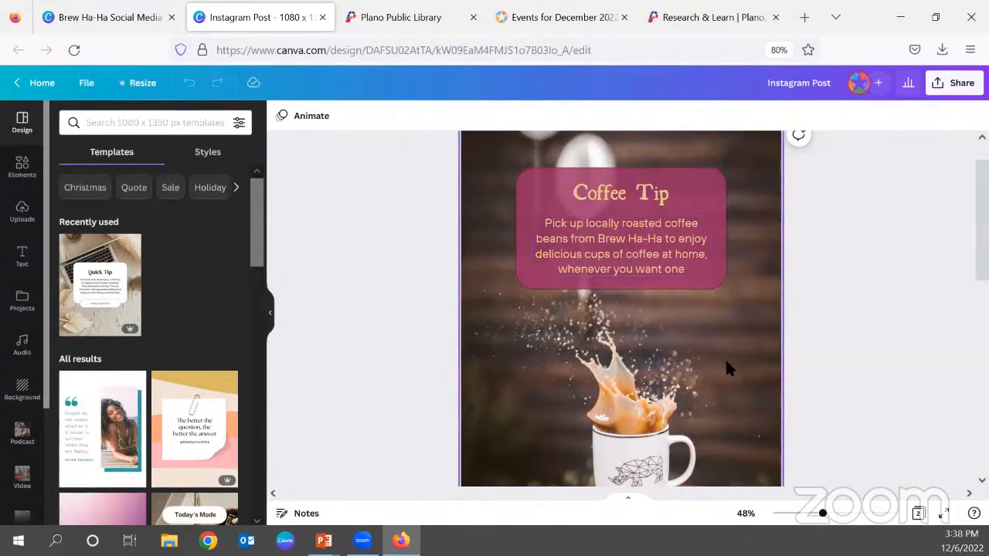
{"action": "scroll", "coordinate": [602, 355], "scroll_direction": "down", "scroll_amount": 2}
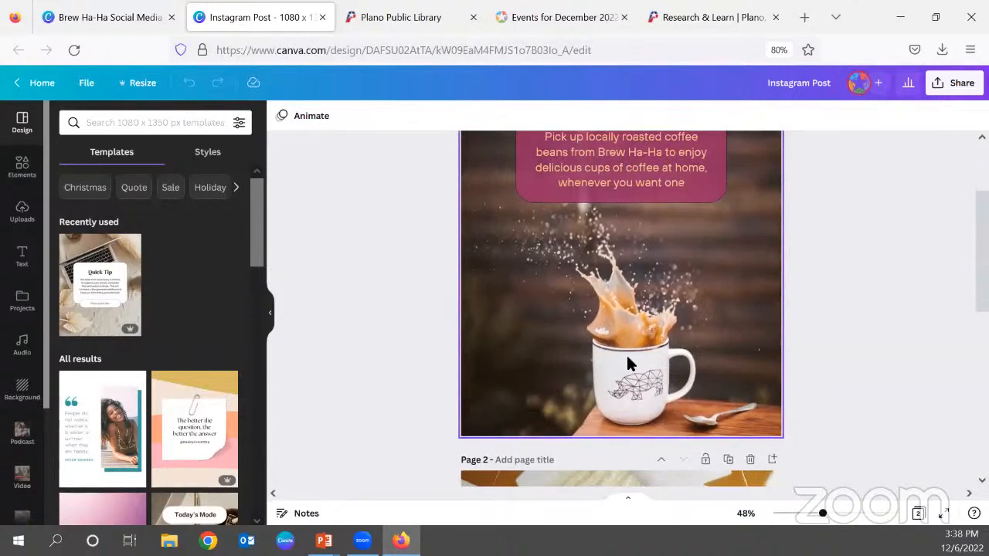
{"action": "scroll", "coordinate": [623, 357], "scroll_direction": "down", "scroll_amount": 7}
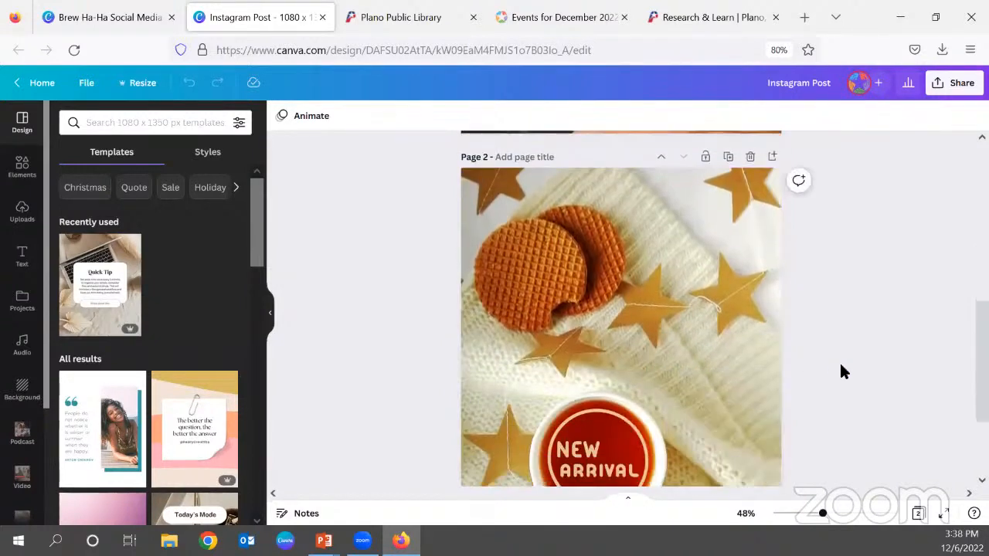
{"action": "scroll", "coordinate": [839, 373], "scroll_direction": "down", "scroll_amount": 1}
{"action": "scroll", "coordinate": [841, 371], "scroll_direction": "down", "scroll_amount": 1}
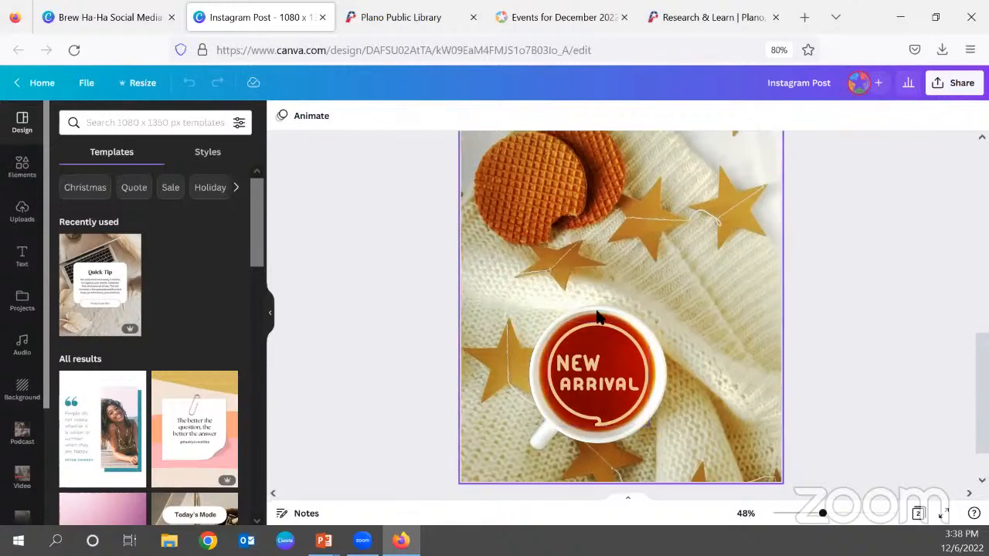
{"action": "scroll", "coordinate": [699, 226], "scroll_direction": "down", "scroll_amount": 1}
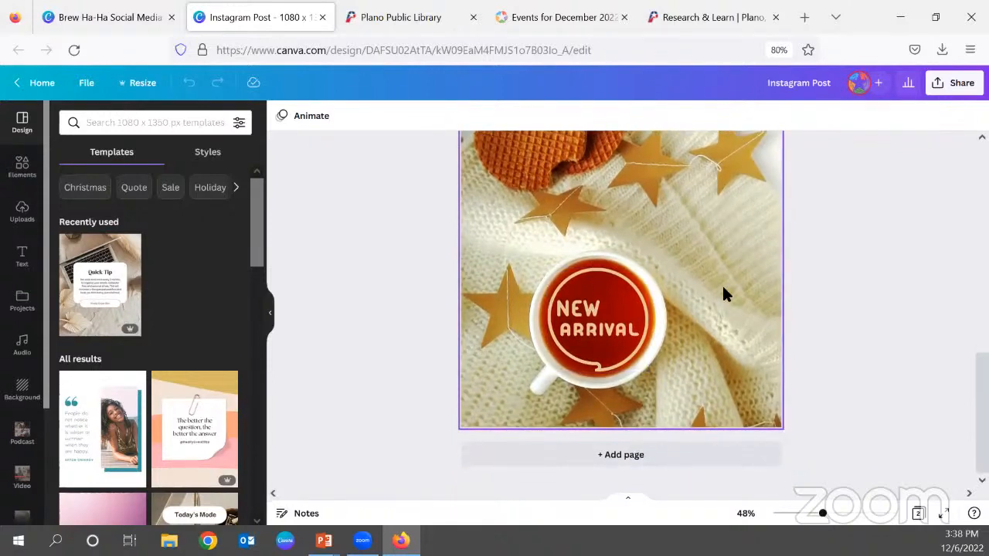
Duplicate the Coffee Tip page of the Instagram Post design.
{"action": "scroll", "coordinate": [845, 375], "scroll_direction": "up", "scroll_amount": 5}
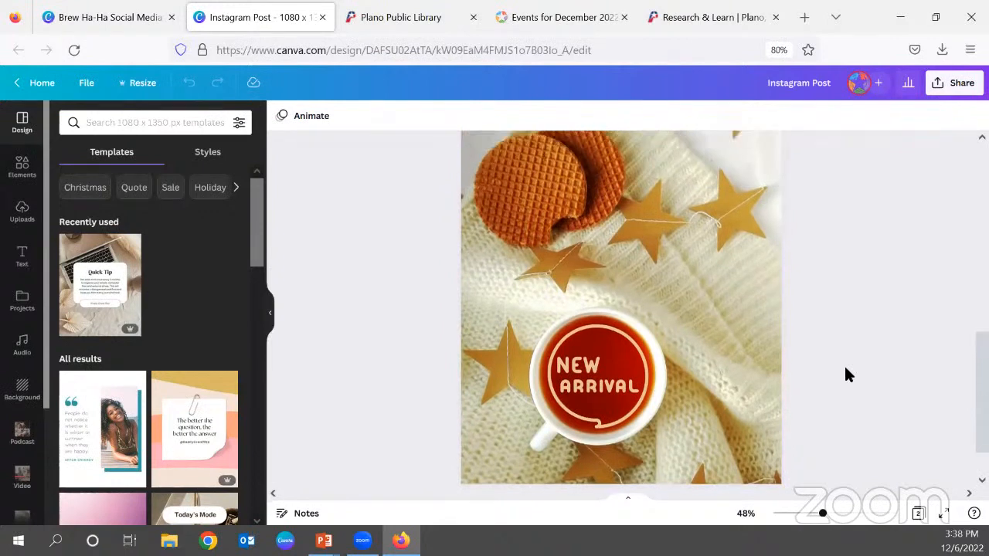
{"action": "scroll", "coordinate": [844, 375], "scroll_direction": "up", "scroll_amount": 3}
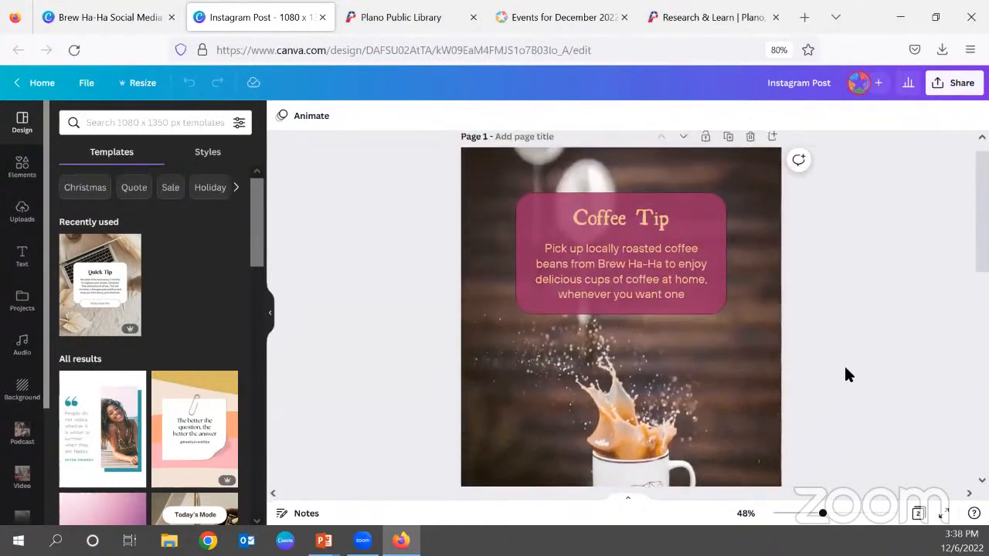
{"action": "scroll", "coordinate": [844, 364], "scroll_direction": "up", "scroll_amount": 1}
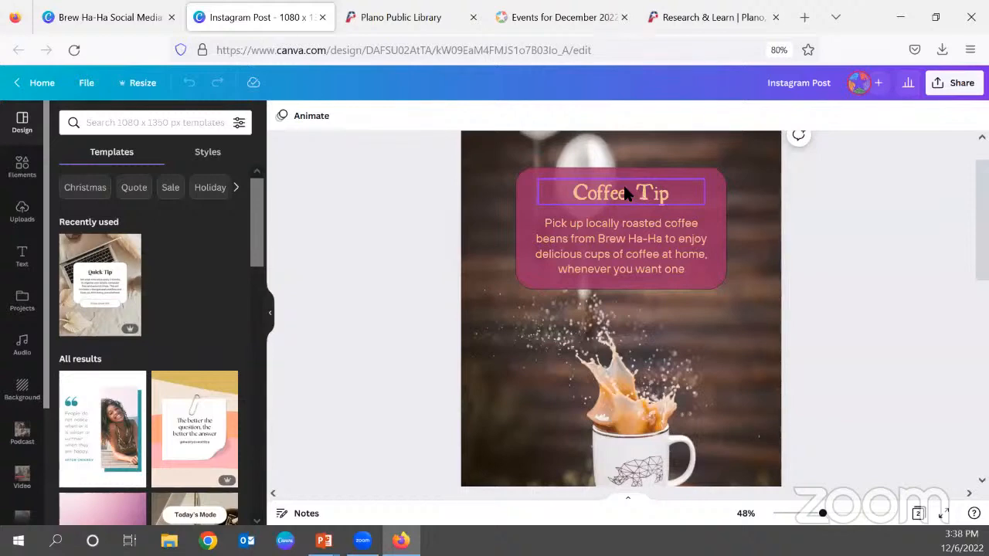
{"action": "scroll", "coordinate": [734, 224], "scroll_direction": "up", "scroll_amount": 1}
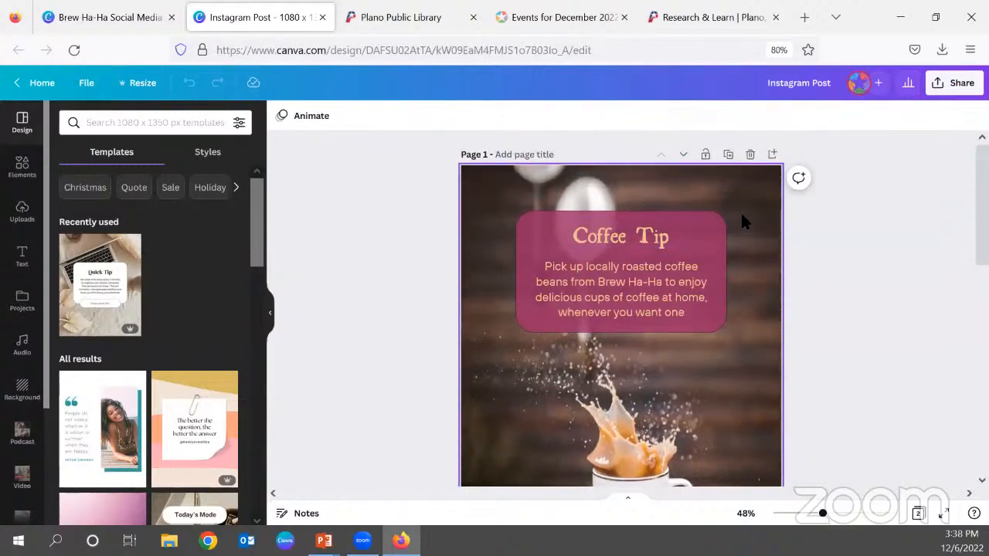
{"action": "left_click", "coordinate": [727, 155]}
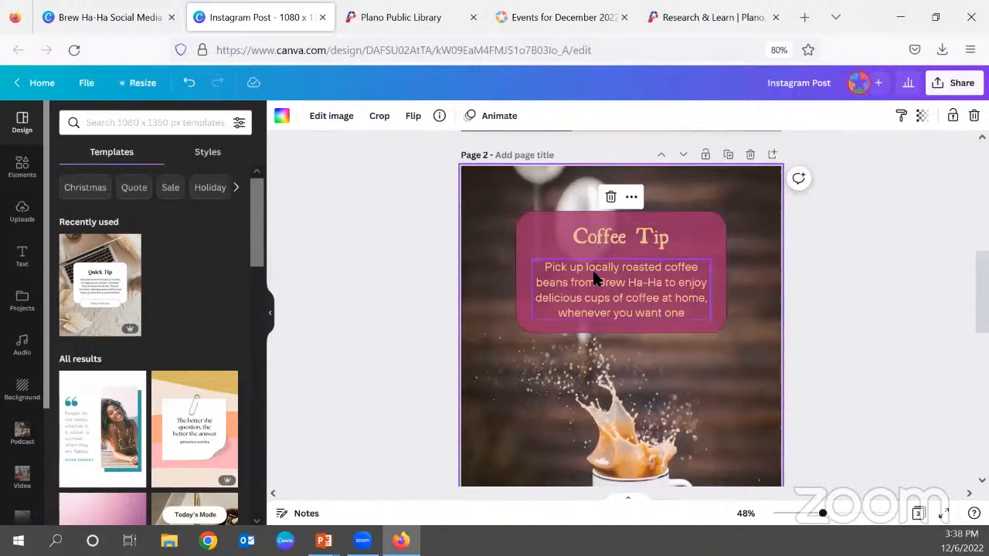
Replace the duplicated Coffee Tip page's body text with "Keep your coffee and tea warm with a Brew Ha-Ha thermos, available at your favorite local coffee shop!".
{"action": "scroll", "coordinate": [694, 461], "scroll_direction": "down", "scroll_amount": 2}
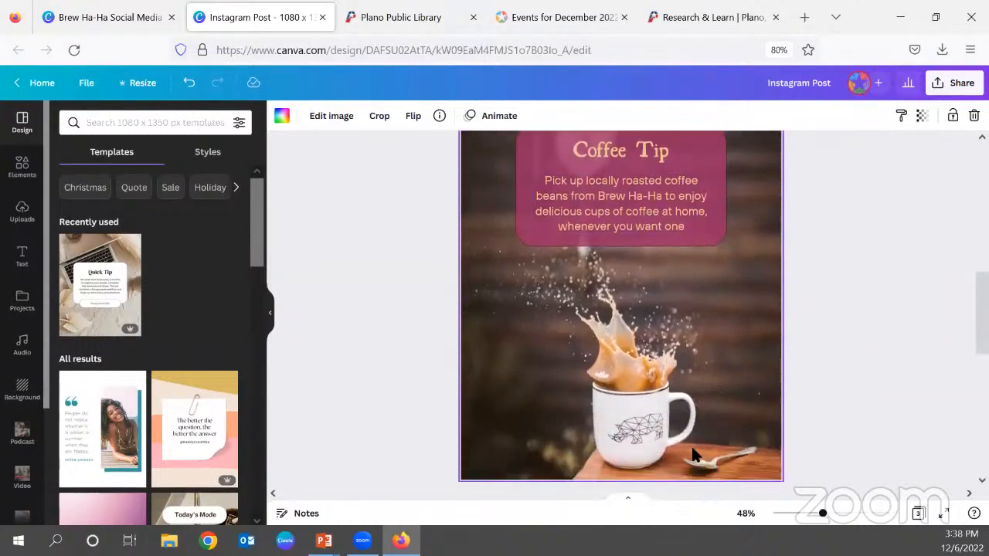
{"action": "scroll", "coordinate": [692, 456], "scroll_direction": "up", "scroll_amount": 1}
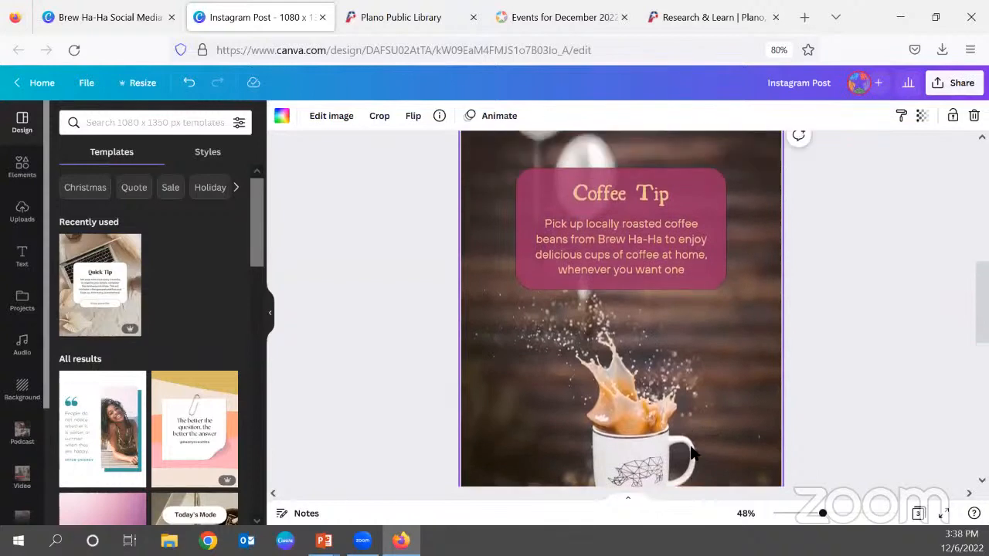
{"action": "double_click", "coordinate": [650, 255]}
{"action": "double_click", "coordinate": [652, 255]}
{"action": "key", "text": "ctrl+a"}
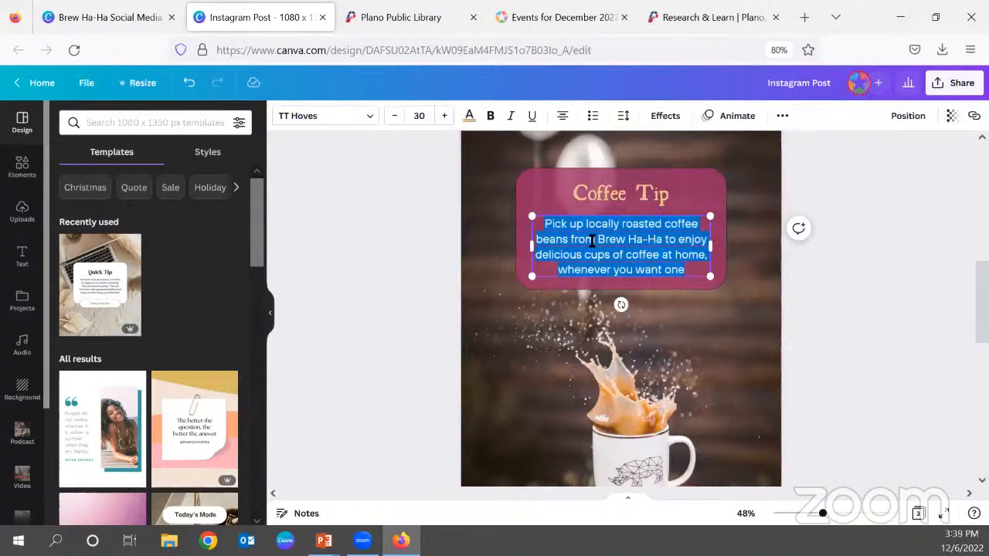
{"action": "key", "text": "BackSpace"}
{"action": "type", "text": "Keep your coffee and tea warm with a Brew Ha-Ha thermos, ava"}
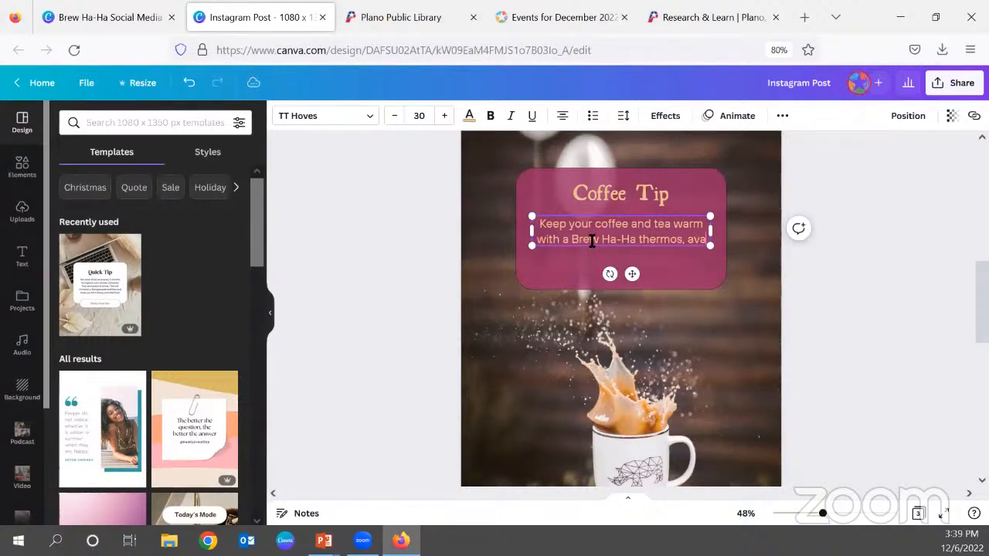
{"action": "type", "text": "ilable "}
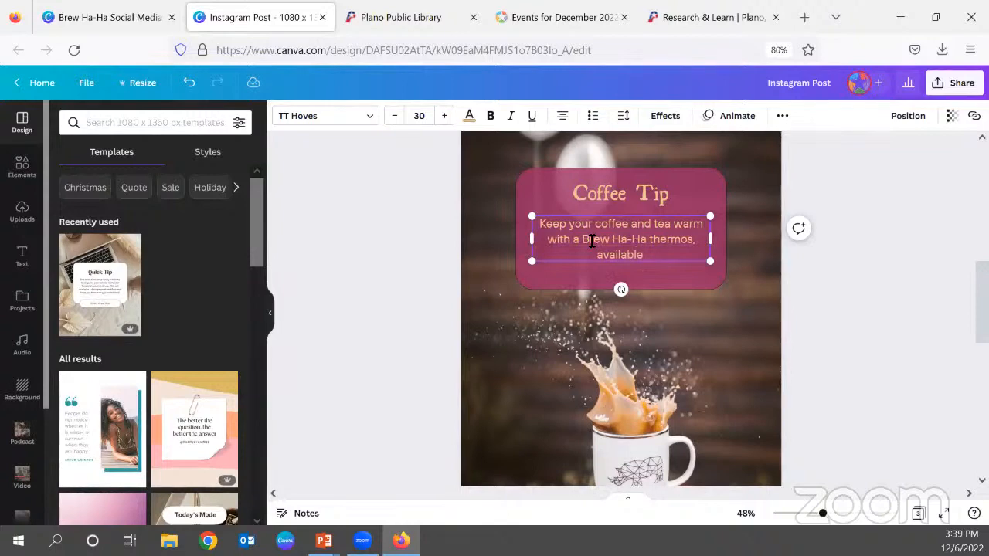
{"action": "type", "text": "at your favorite local coff"}
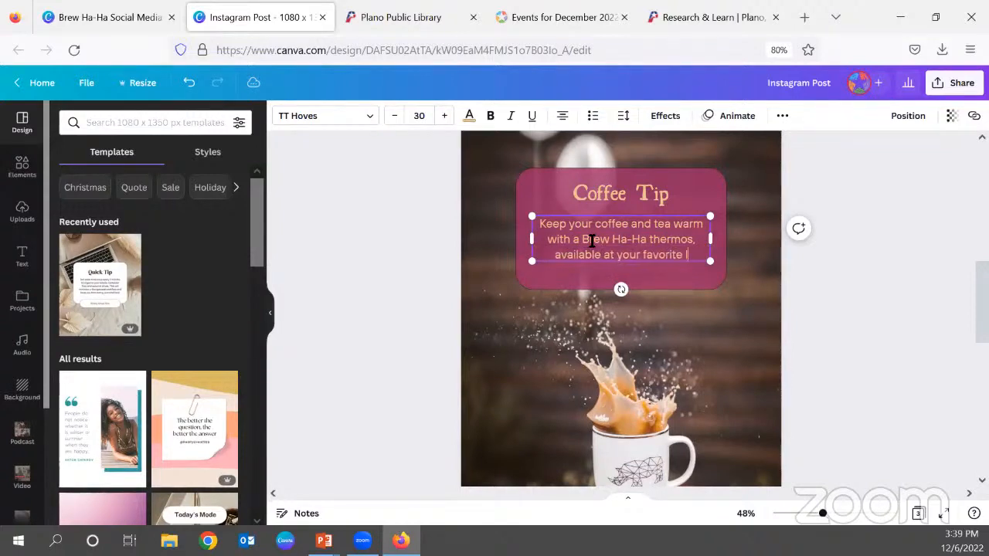
{"action": "type", "text": "ee shop!"}
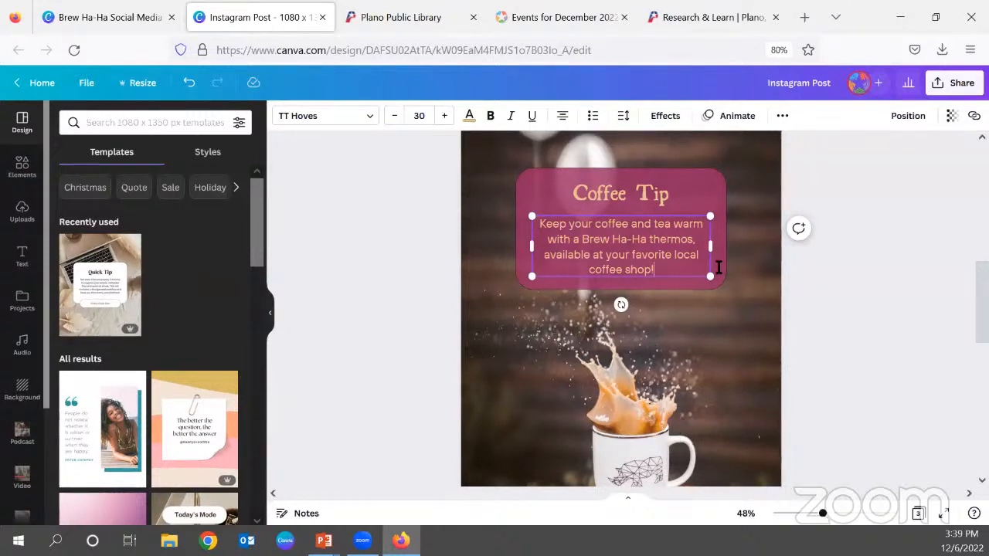
{"action": "left_click", "coordinate": [497, 206]}
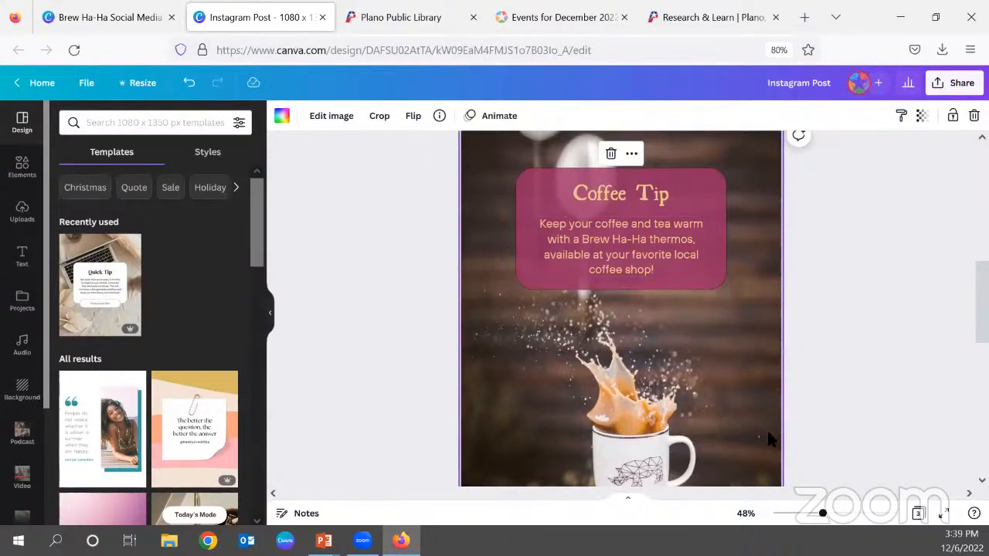
Search the elements for "coffee thermos" and restrict the results to photos.
{"action": "scroll", "coordinate": [768, 439], "scroll_direction": "down", "scroll_amount": 1}
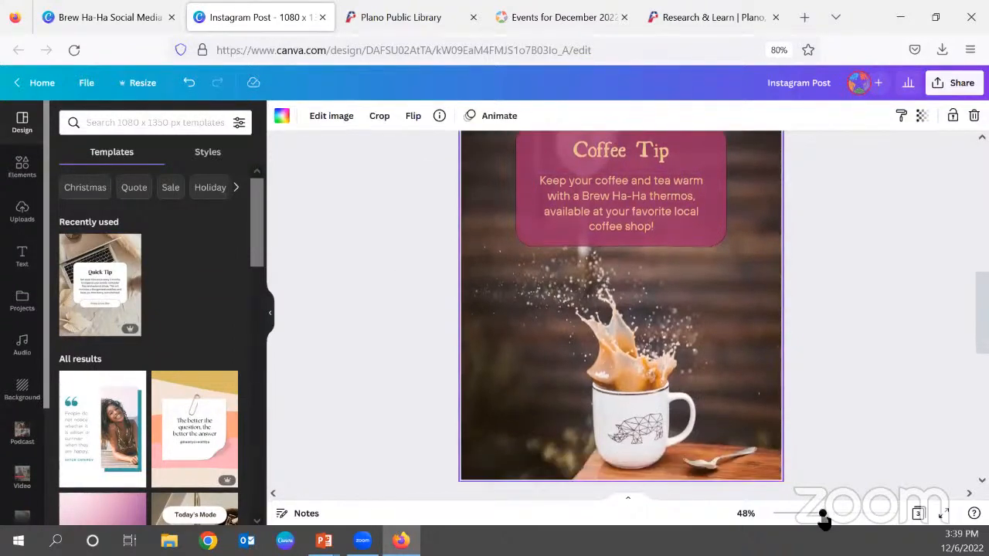
{"action": "left_click_drag", "start_coordinate": [824, 519], "coordinate": [817, 518]}
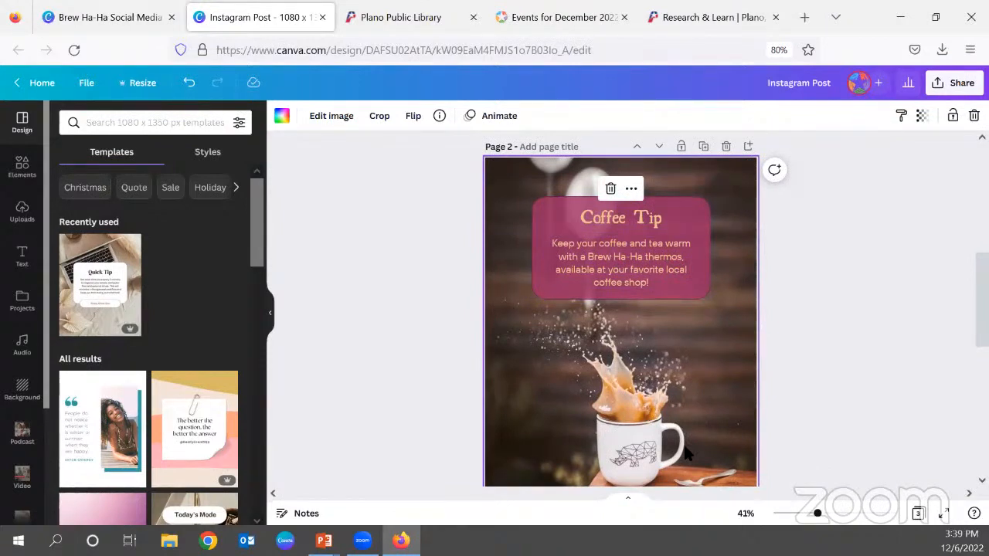
{"action": "scroll", "coordinate": [697, 428], "scroll_direction": "down", "scroll_amount": 1}
{"action": "scroll", "coordinate": [694, 427], "scroll_direction": "up", "scroll_amount": 1}
{"action": "left_click", "coordinate": [23, 164]}
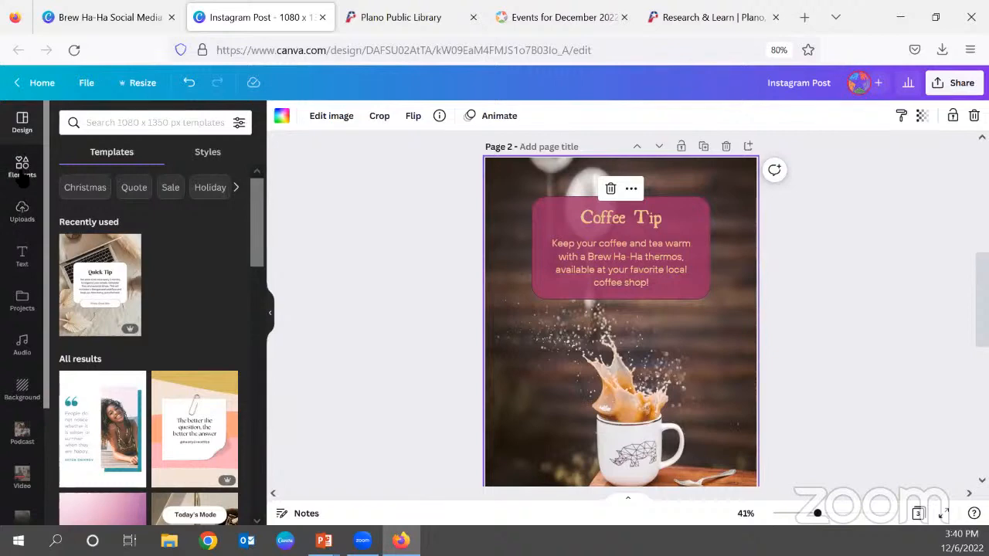
{"action": "left_click", "coordinate": [151, 122]}
{"action": "type", "text": "c"}
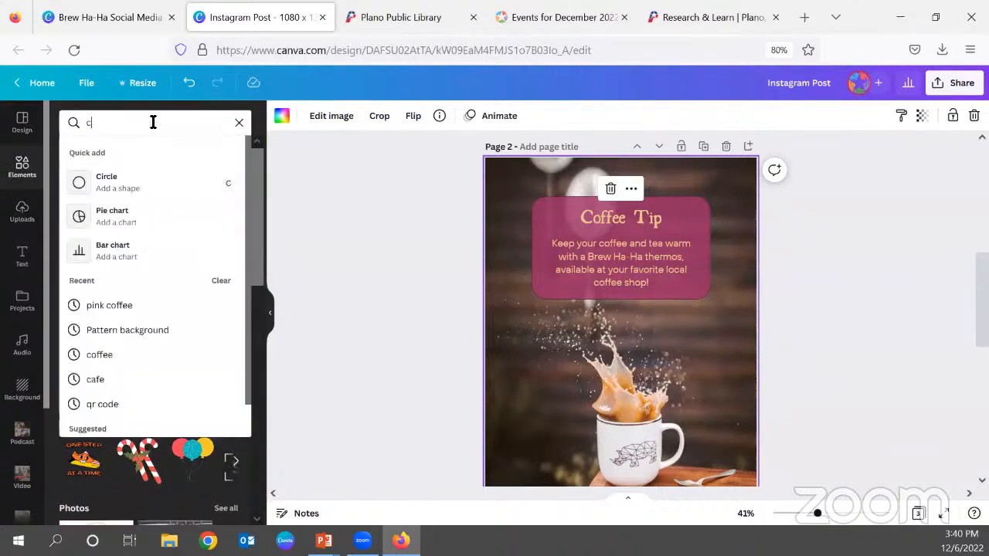
{"action": "type", "text": "offee thermos"}
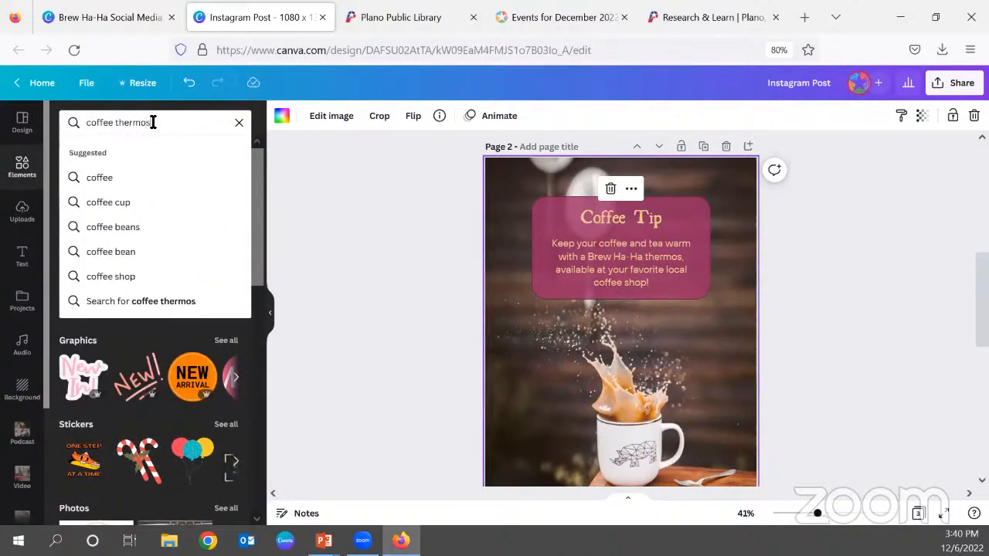
{"action": "key", "text": "Return"}
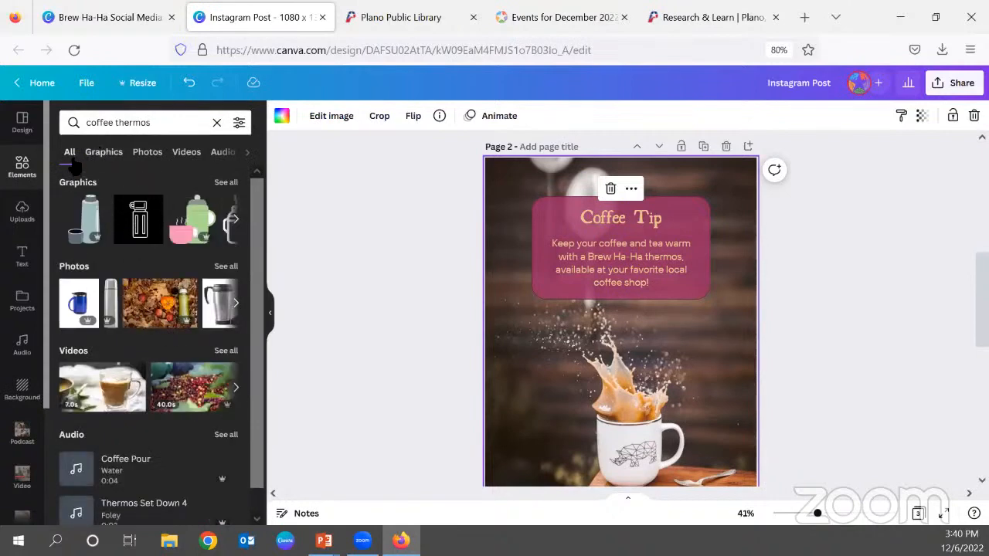
{"action": "left_click", "coordinate": [146, 153]}
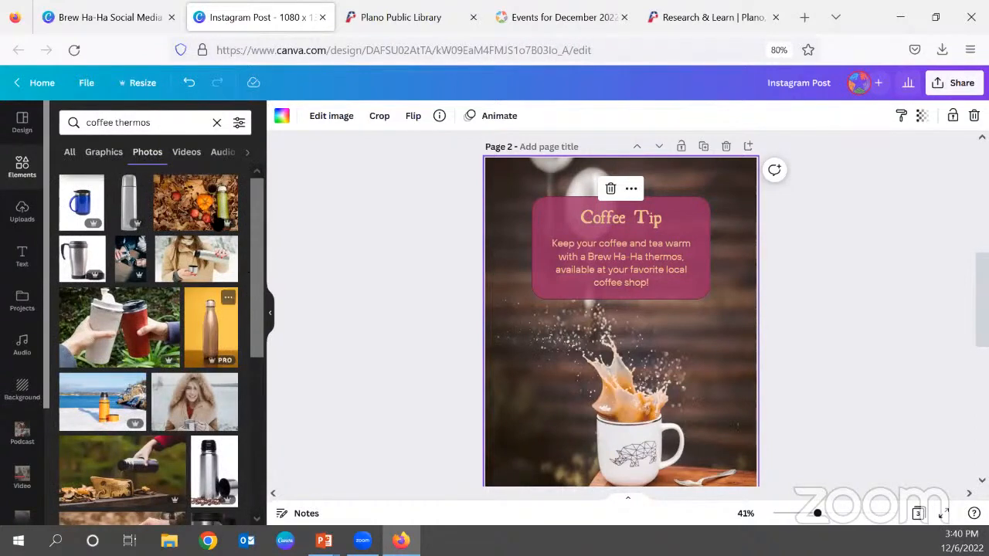
Replace page 2's background with the green thermos on autumn leaves photo and shift it so the whole thermos is inside the page.
{"action": "left_click_drag", "start_coordinate": [193, 207], "coordinate": [493, 340]}
{"action": "double_click", "coordinate": [660, 387]}
{"action": "left_click_drag", "start_coordinate": [656, 390], "coordinate": [626, 391]}
{"action": "left_click", "coordinate": [848, 387]}
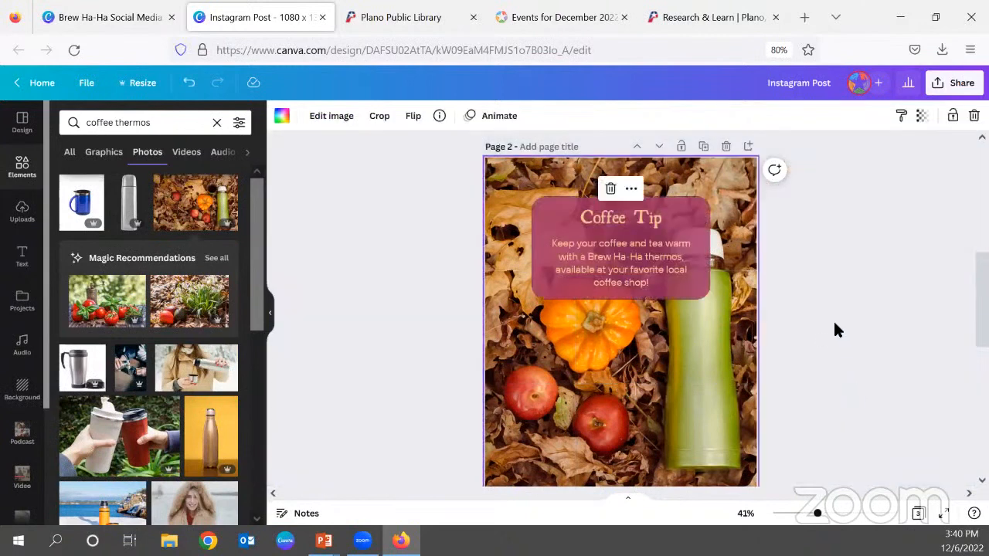
Narrow the Coffee Tip text's pink background box from both sides to a width of about 602.
{"action": "scroll", "coordinate": [833, 319], "scroll_direction": "down", "scroll_amount": 2}
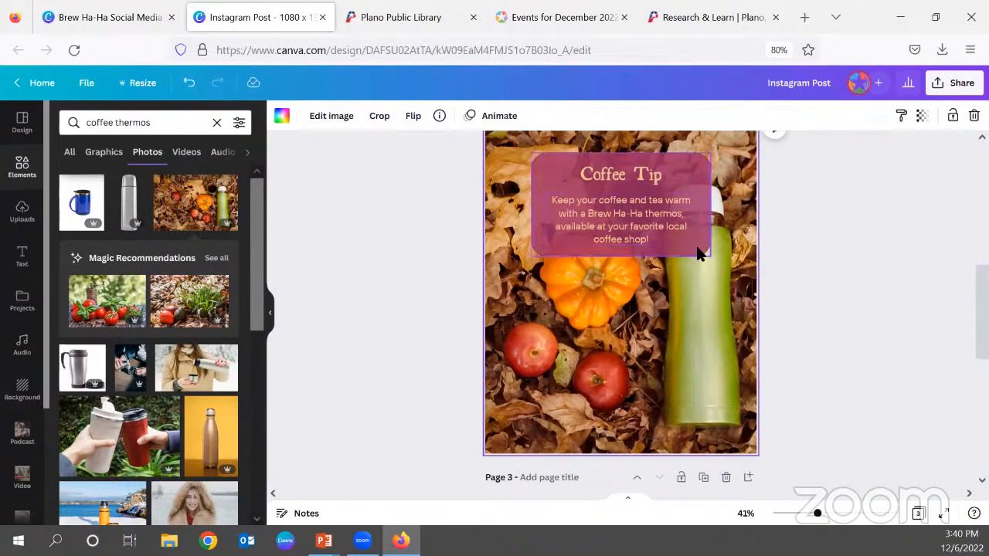
{"action": "left_click", "coordinate": [697, 252]}
{"action": "left_click_drag", "start_coordinate": [709, 207], "coordinate": [697, 210]}
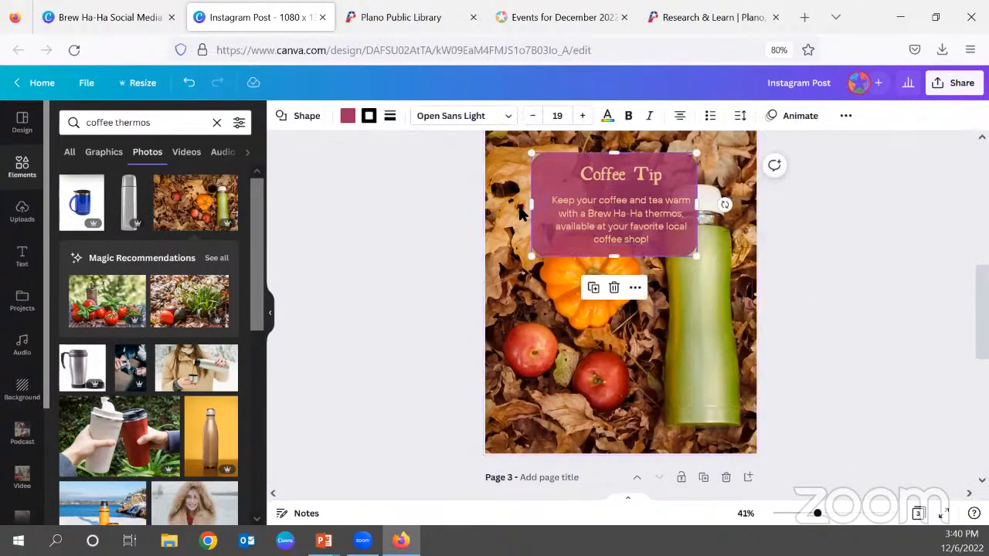
{"action": "left_click_drag", "start_coordinate": [534, 206], "coordinate": [546, 206]}
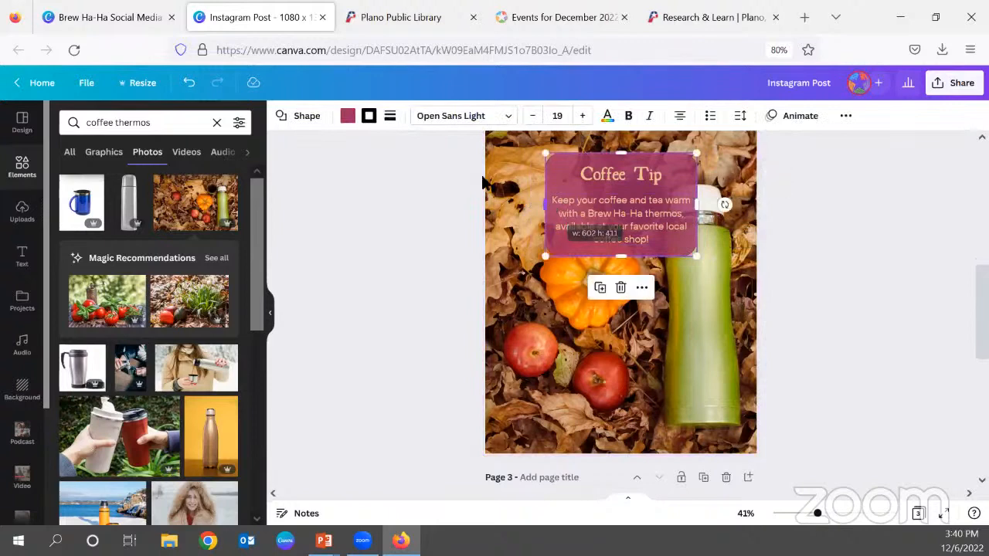
Move the pink box together with its heading and body text beside the thermos, over the pumpkin and below the coffee cup.
{"action": "left_click_drag", "start_coordinate": [546, 160], "coordinate": [445, 223]}
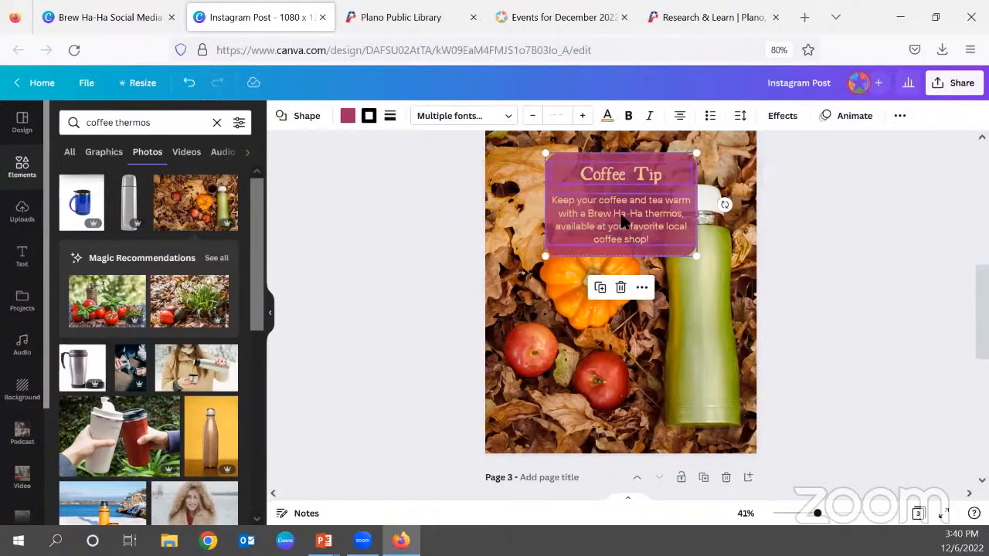
{"action": "left_click", "coordinate": [427, 205]}
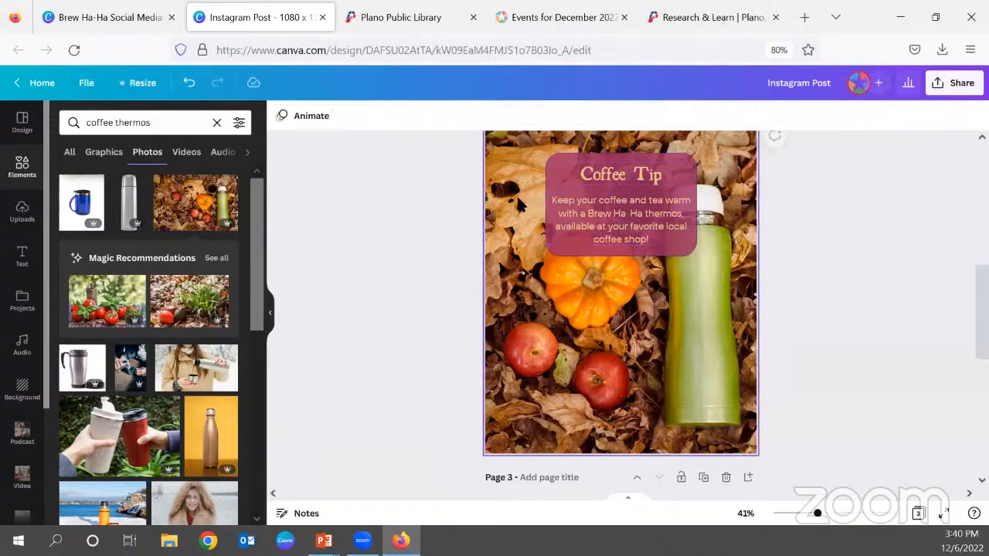
{"action": "left_click_drag", "start_coordinate": [449, 152], "coordinate": [615, 226]}
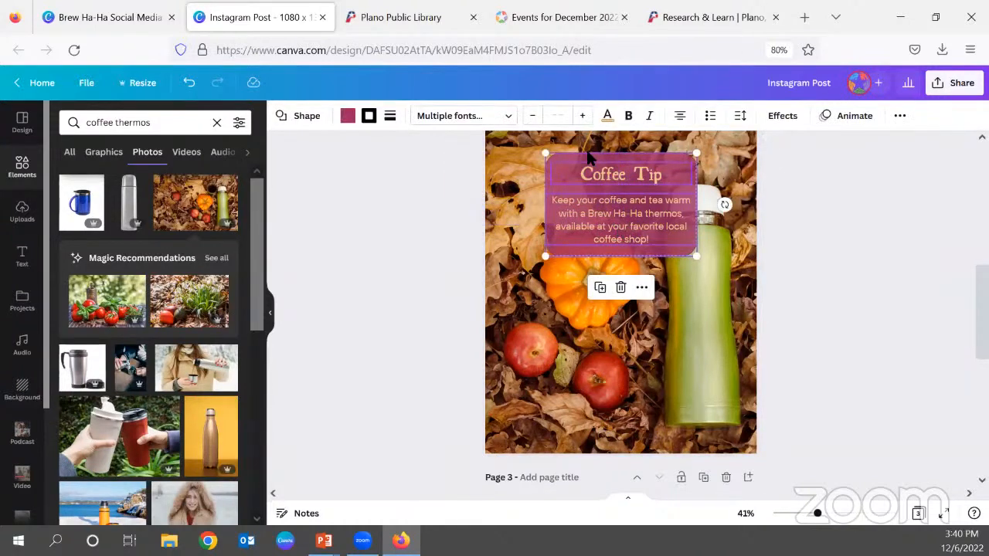
{"action": "left_click_drag", "start_coordinate": [605, 190], "coordinate": [567, 295]}
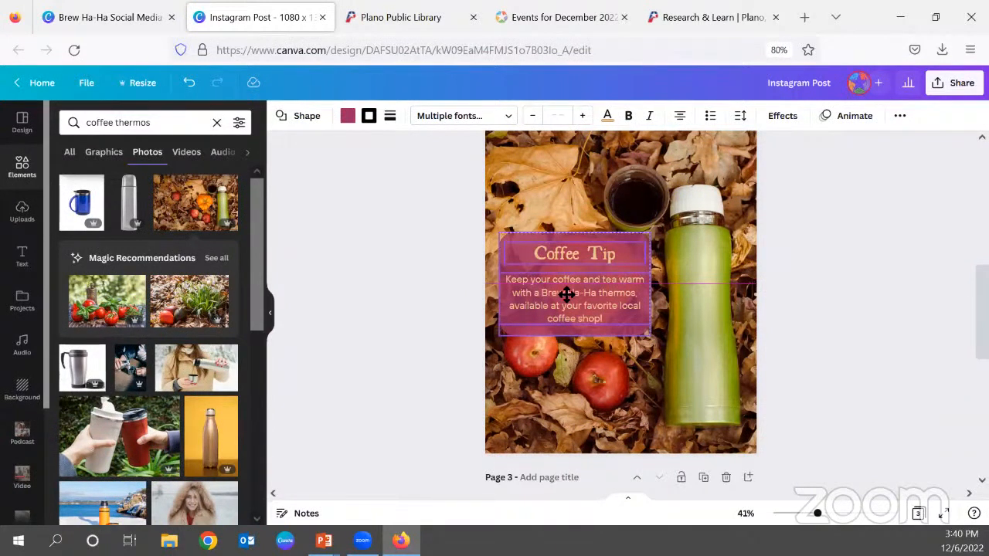
{"action": "mouse_move", "coordinate": [566, 295]}
{"action": "left_mouse_down"}
{"action": "mouse_move", "coordinate": [569, 265]}
{"action": "mouse_move", "coordinate": [566, 293]}
{"action": "left_mouse_up"}
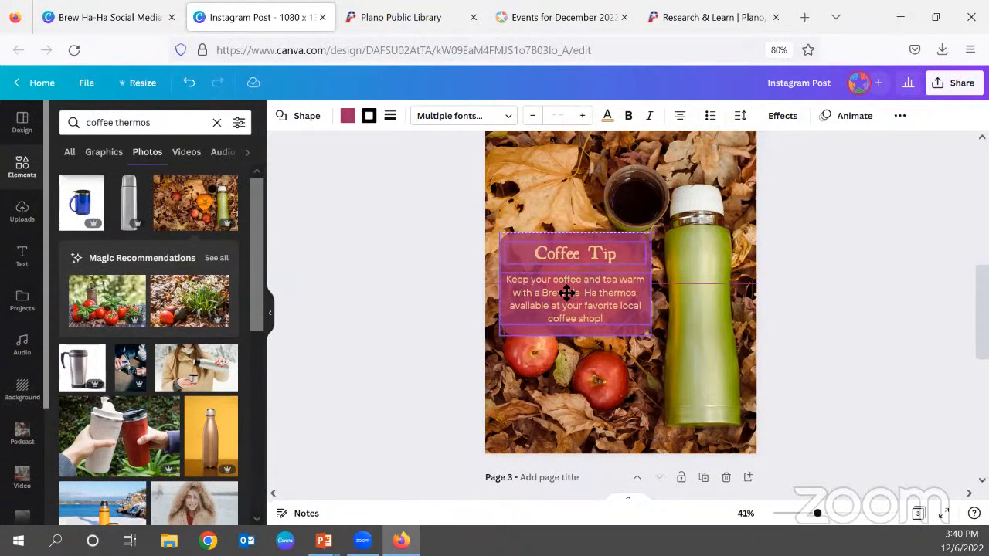
{"action": "left_click_drag", "start_coordinate": [567, 293], "coordinate": [567, 293]}
{"action": "left_click", "coordinate": [835, 302]}
{"action": "scroll", "coordinate": [761, 286], "scroll_direction": "up", "scroll_amount": 1}
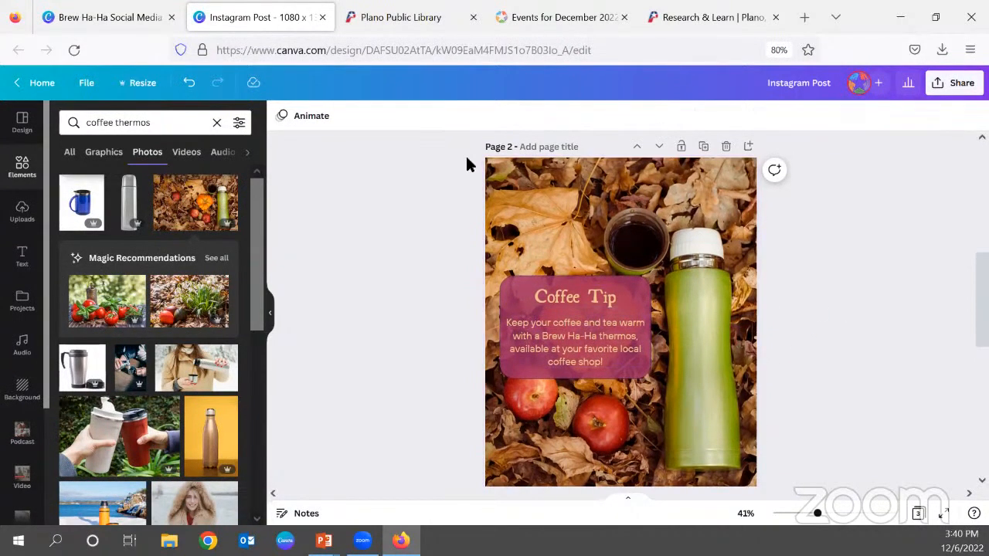
Enlarge the background photo slightly within its crop and reposition it so the thermos and coffee cup stay clear of the text box.
{"action": "left_click", "coordinate": [725, 272]}
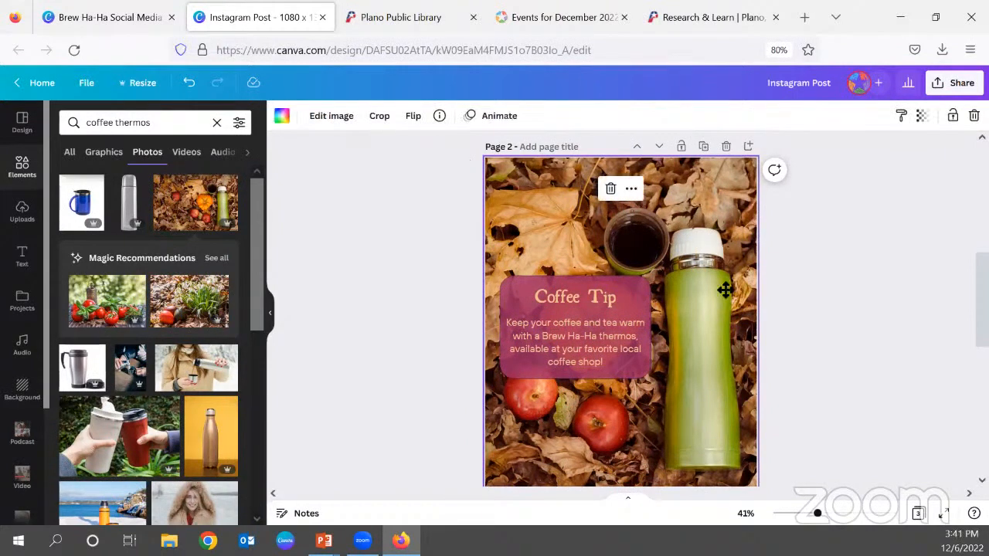
{"action": "double_click", "coordinate": [726, 272]}
{"action": "scroll", "coordinate": [808, 302], "scroll_direction": "down", "scroll_amount": 1}
{"action": "scroll", "coordinate": [808, 302], "scroll_direction": "up", "scroll_amount": 1}
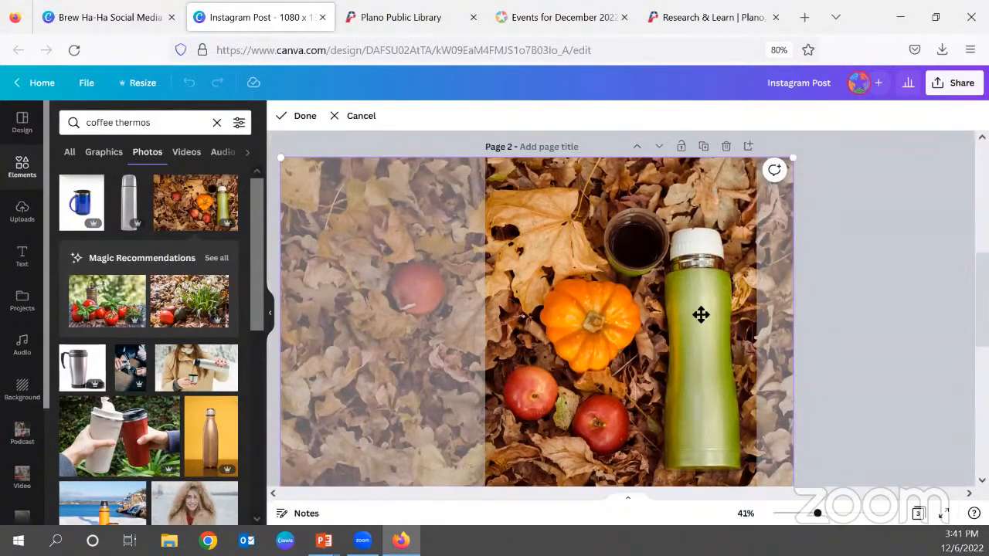
{"action": "left_click_drag", "start_coordinate": [791, 158], "coordinate": [805, 122]}
{"action": "left_click_drag", "start_coordinate": [726, 229], "coordinate": [706, 215]}
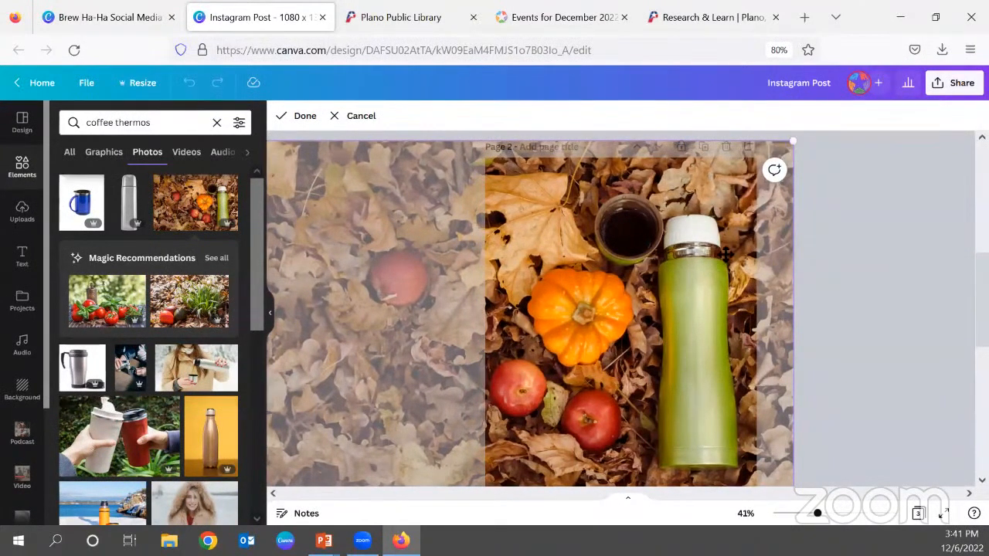
{"action": "left_click", "coordinate": [854, 296]}
{"action": "left_click", "coordinate": [843, 276]}
Review the new Coffee Tip page and browse the remaining coffee thermos photos.
{"action": "scroll", "coordinate": [843, 276], "scroll_direction": "down", "scroll_amount": 1}
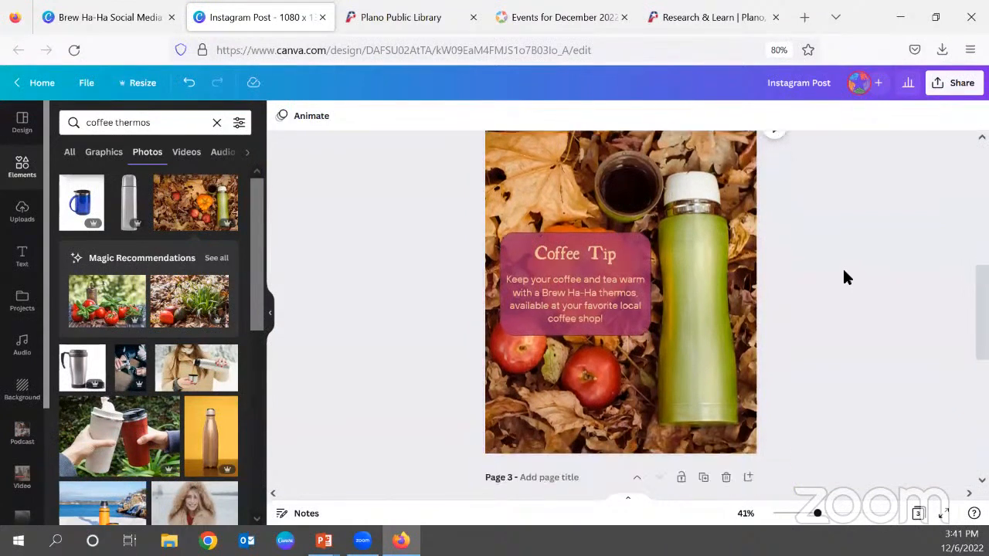
{"action": "scroll", "coordinate": [835, 375], "scroll_direction": "up", "scroll_amount": 1}
{"action": "scroll", "coordinate": [820, 384], "scroll_direction": "down", "scroll_amount": 1}
{"action": "scroll", "coordinate": [824, 448], "scroll_direction": "up", "scroll_amount": 1}
{"action": "scroll", "coordinate": [824, 448], "scroll_direction": "down", "scroll_amount": 1}
{"action": "scroll", "coordinate": [824, 448], "scroll_direction": "up", "scroll_amount": 1}
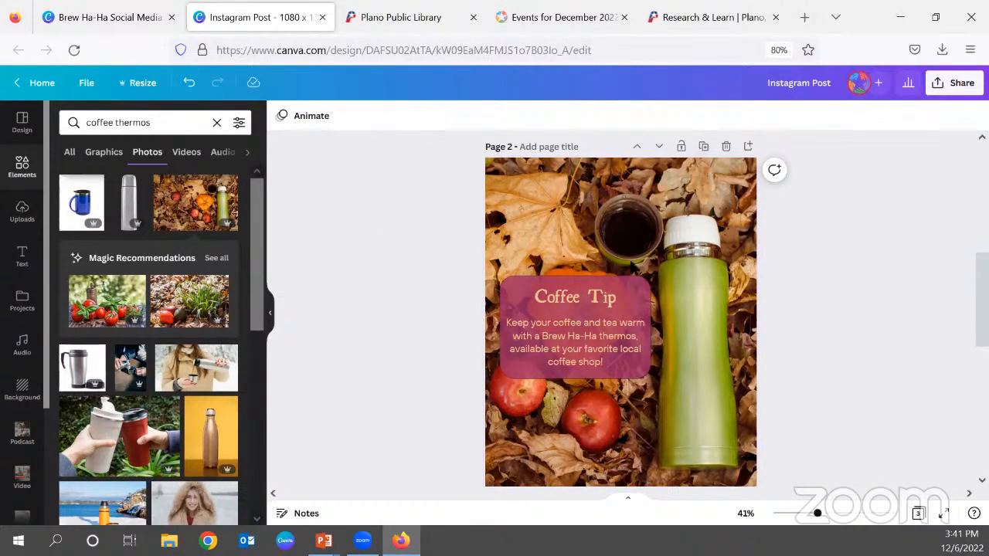
{"action": "scroll", "coordinate": [165, 384], "scroll_direction": "down", "scroll_amount": 1}
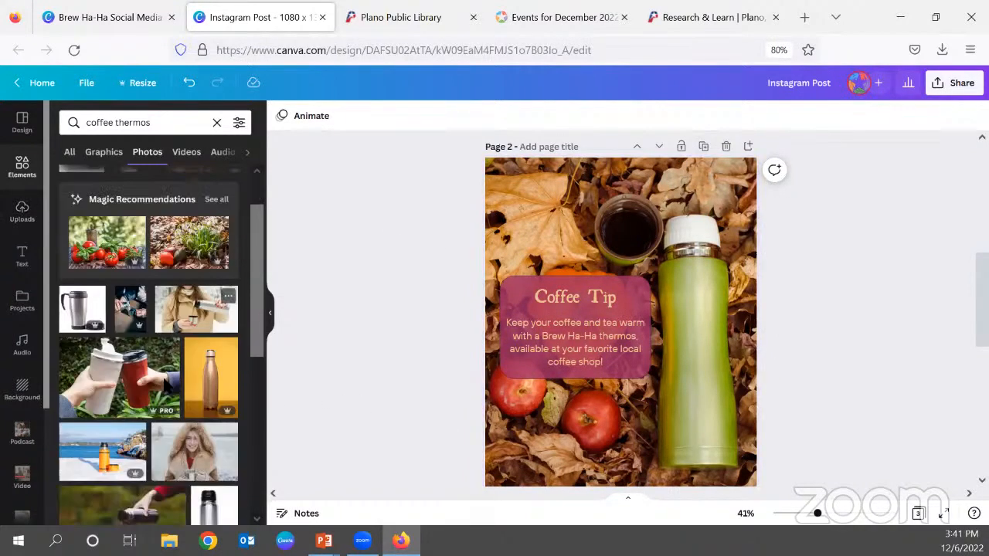
{"action": "scroll", "coordinate": [165, 384], "scroll_direction": "down", "scroll_amount": 5}
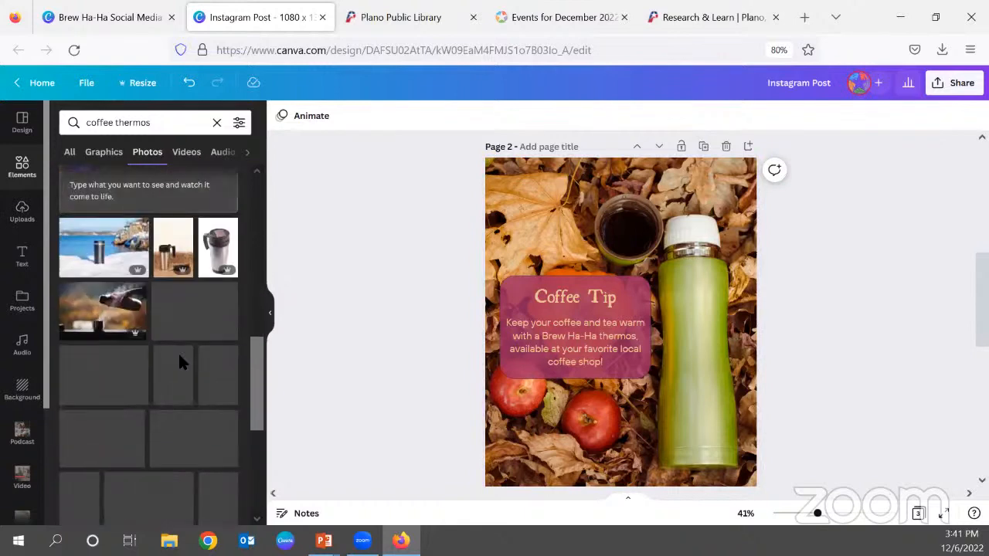
{"action": "scroll", "coordinate": [126, 291], "scroll_direction": "down", "scroll_amount": 3}
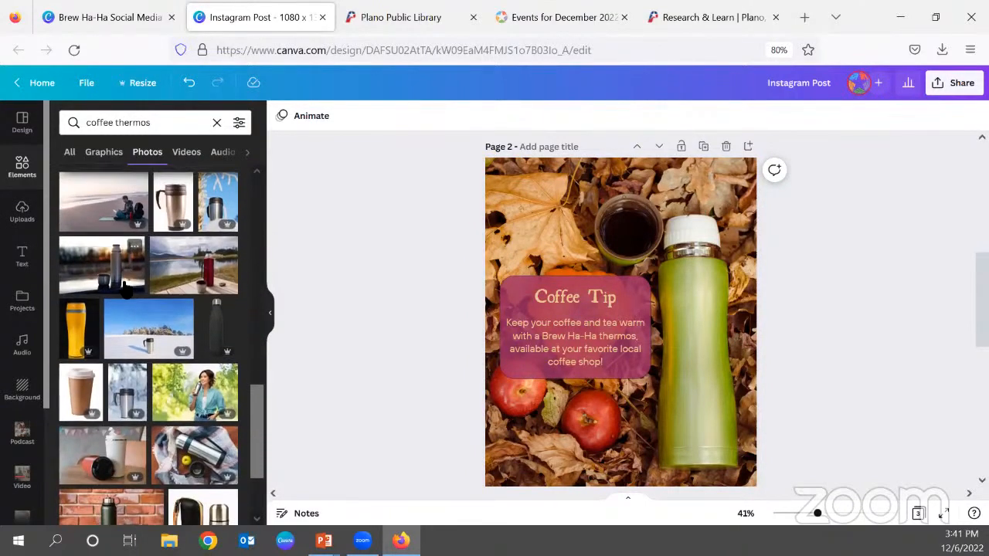
{"action": "scroll", "coordinate": [126, 289], "scroll_direction": "down", "scroll_amount": 1}
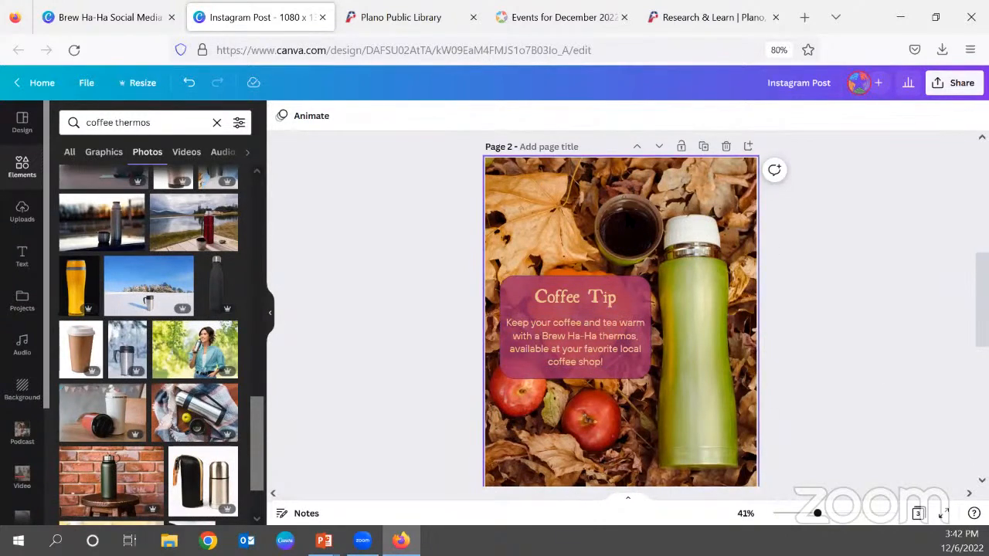
Open the design's download settings and choose PNG as the file type.
{"action": "left_click", "coordinate": [955, 82]}
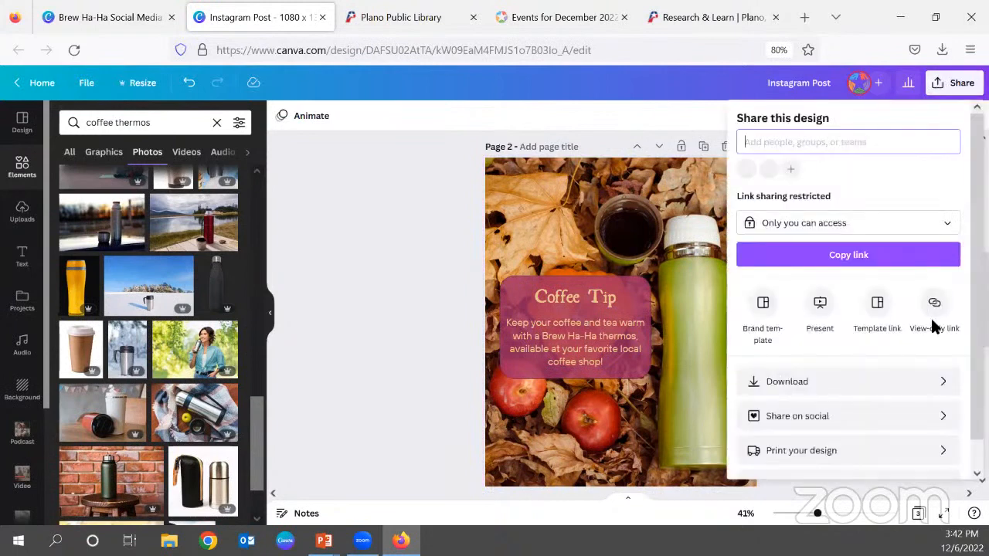
{"action": "left_click", "coordinate": [897, 391]}
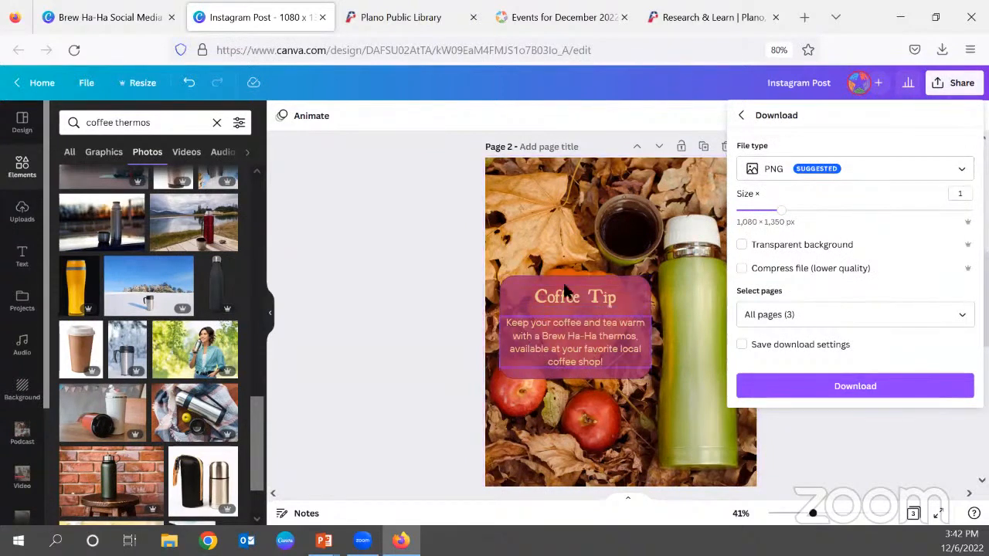
{"action": "left_click", "coordinate": [838, 171]}
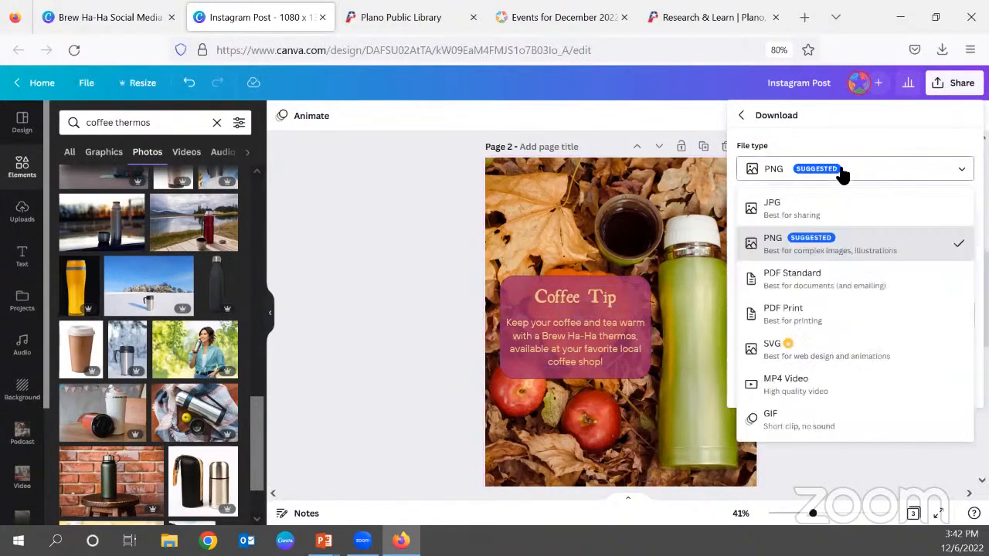
{"action": "left_click", "coordinate": [803, 253]}
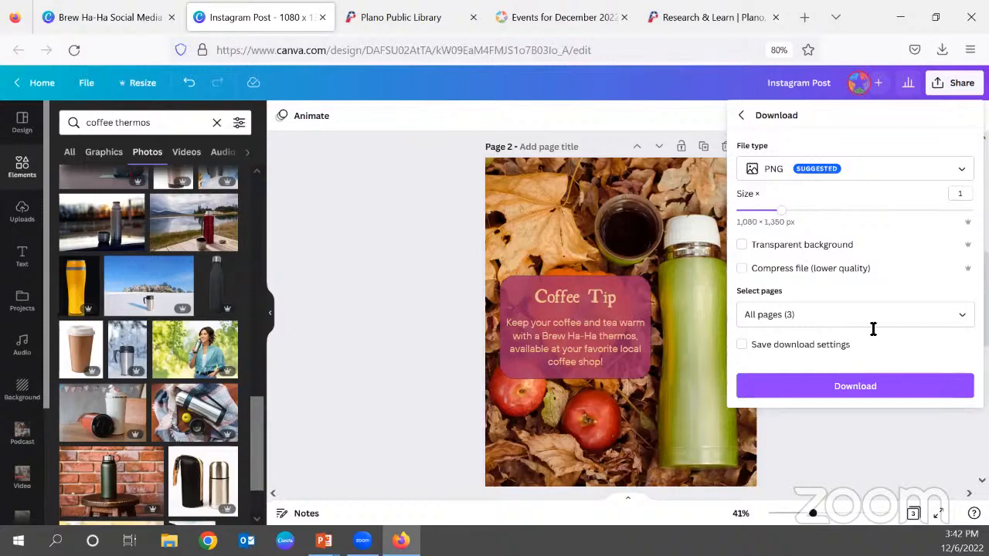
Limit the download to page 2, the current page, and download it.
{"action": "left_click", "coordinate": [963, 317]}
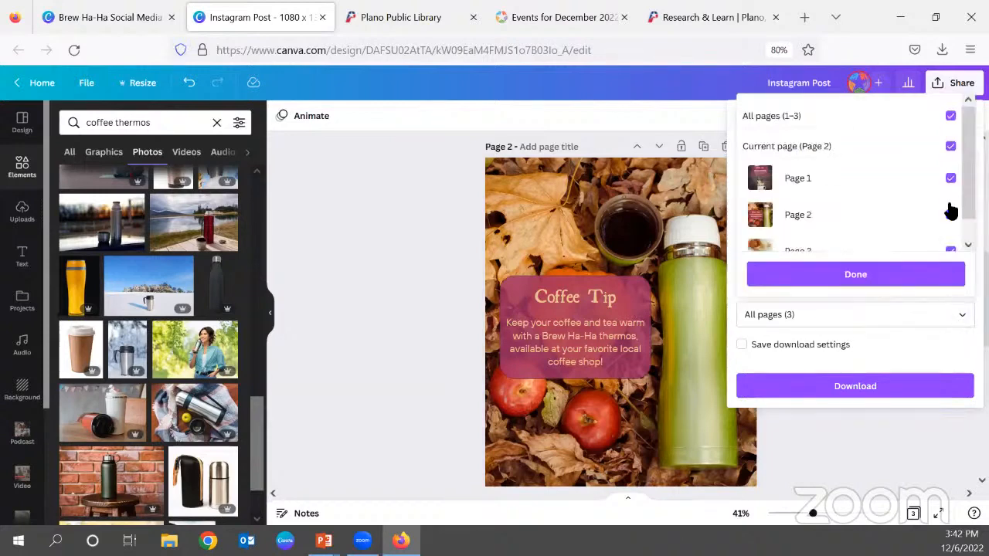
{"action": "left_click", "coordinate": [953, 116]}
{"action": "left_click", "coordinate": [839, 221]}
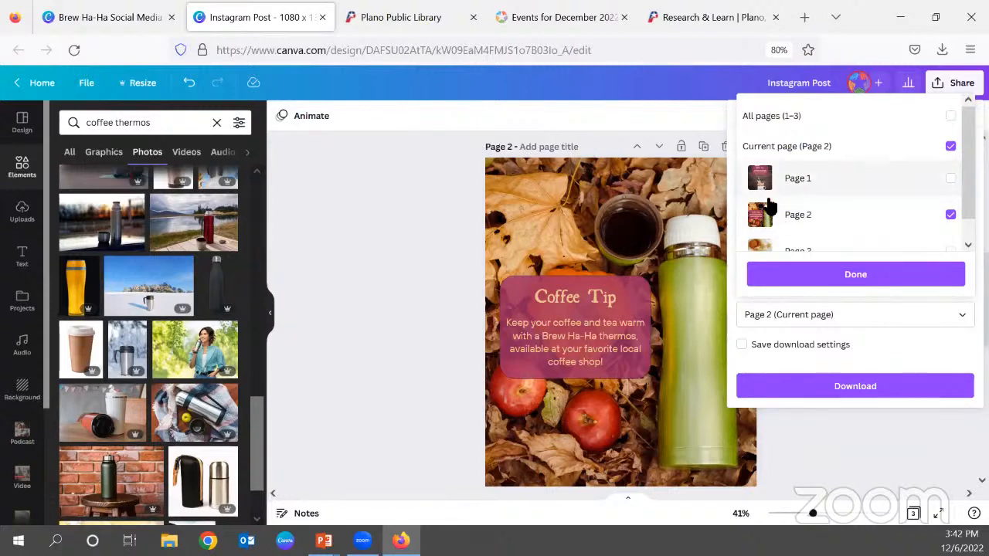
{"action": "left_click", "coordinate": [855, 283]}
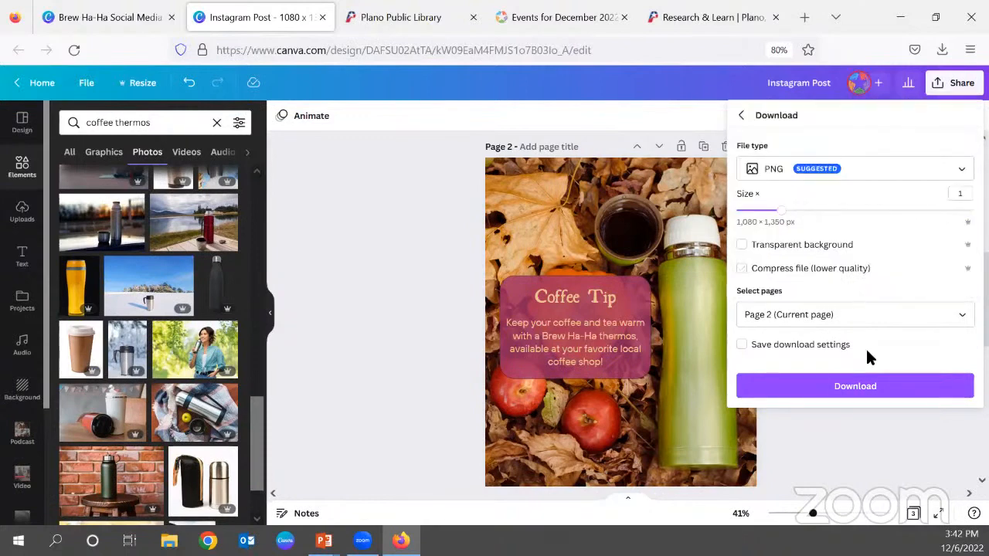
{"action": "left_click", "coordinate": [867, 390]}
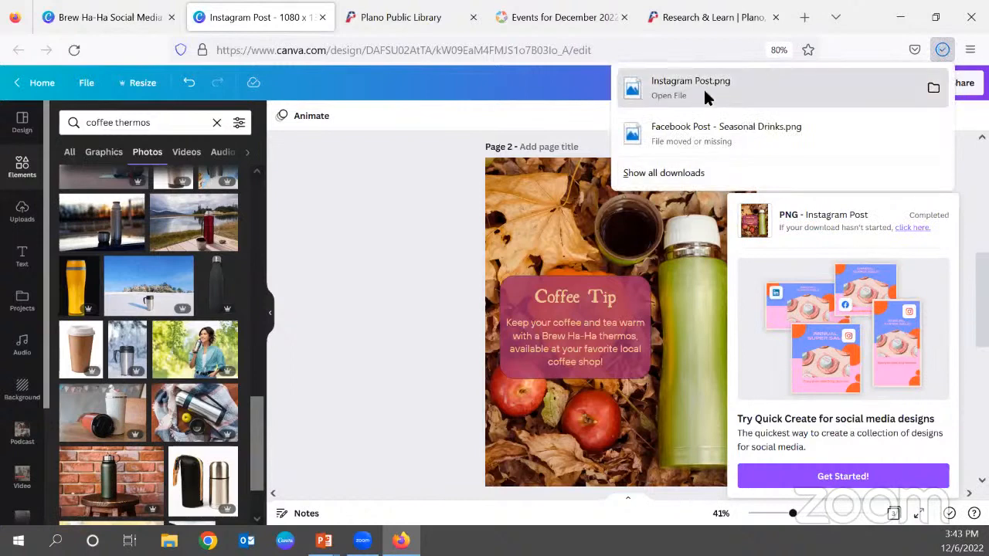
View the downloaded Instagram Post.png, dismiss the download notice and look through the design's Coffee Tip and New Arrival pages.
{"action": "left_click", "coordinate": [702, 87]}
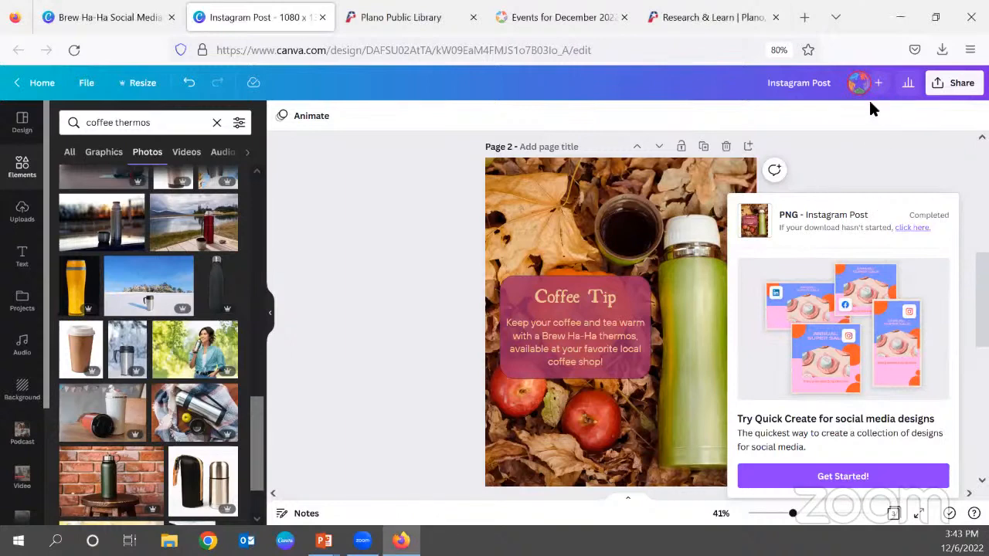
{"action": "left_click", "coordinate": [908, 161]}
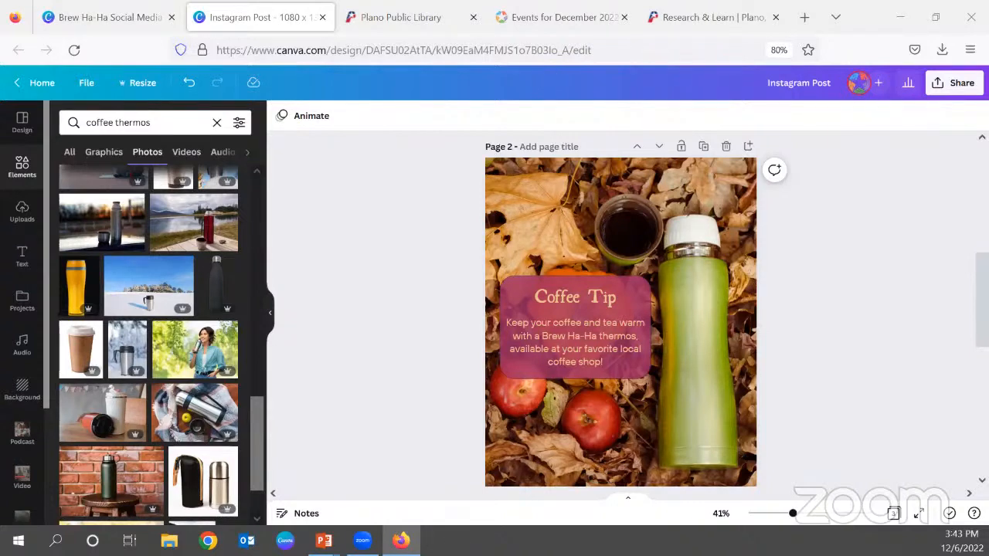
{"action": "scroll", "coordinate": [409, 351], "scroll_direction": "down", "scroll_amount": 1}
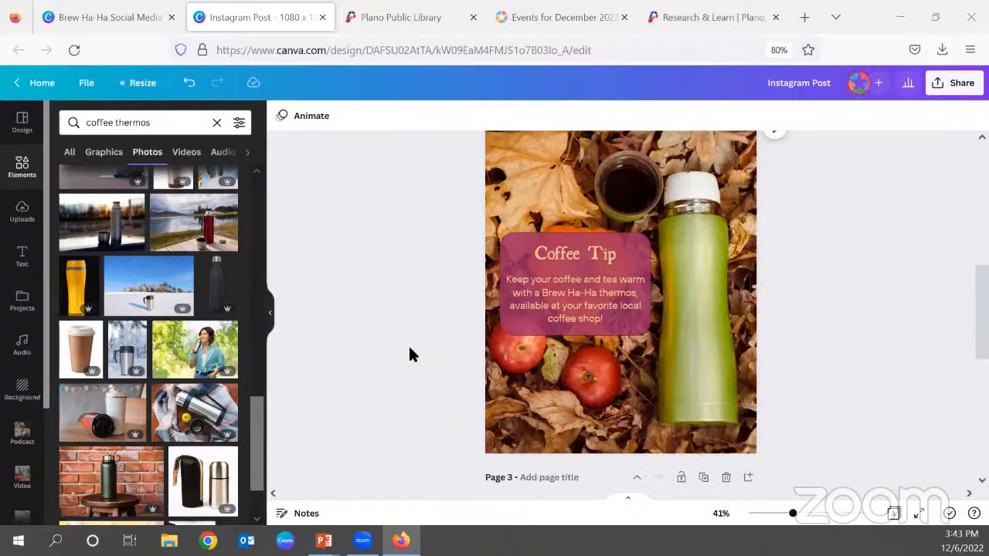
{"action": "scroll", "coordinate": [410, 351], "scroll_direction": "down", "scroll_amount": 5}
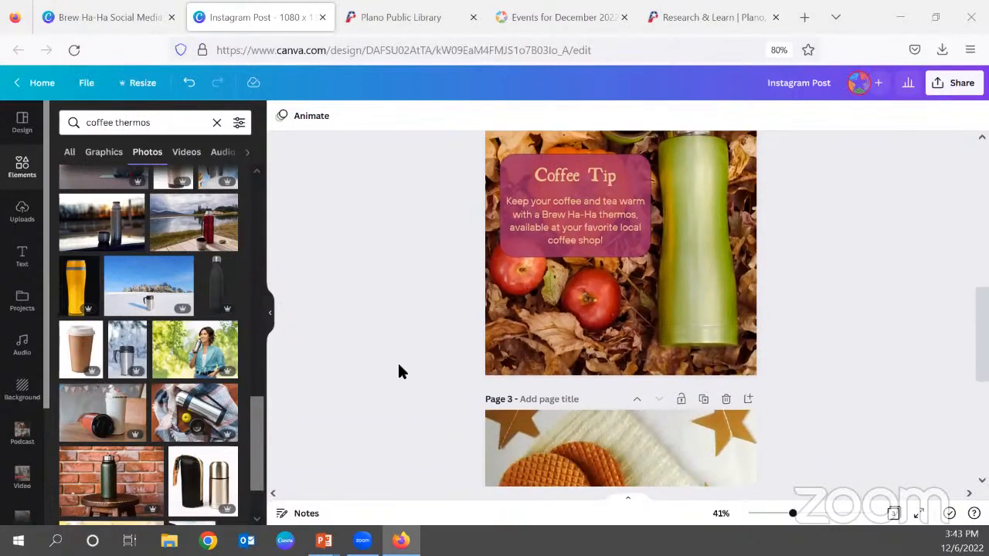
{"action": "scroll", "coordinate": [399, 372], "scroll_direction": "down", "scroll_amount": 3}
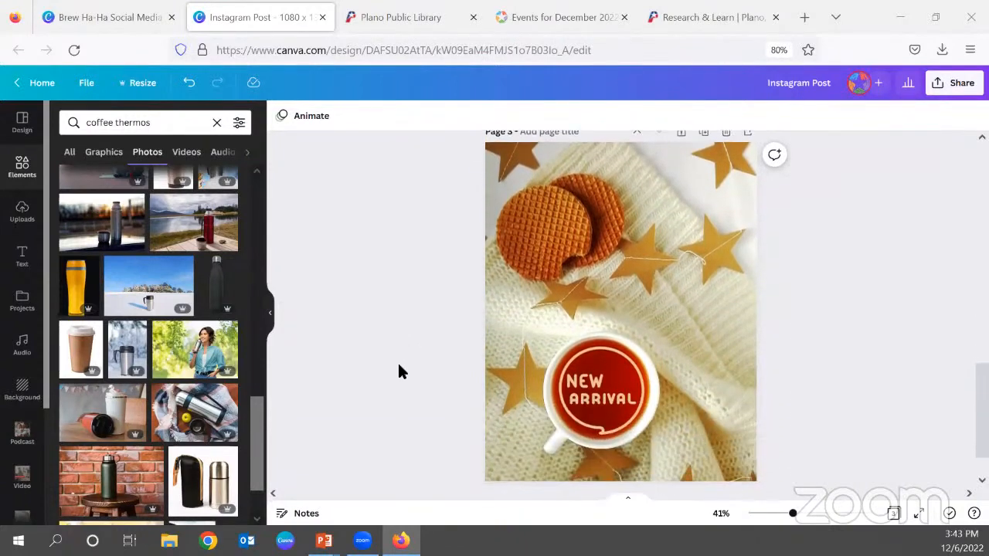
{"action": "scroll", "coordinate": [399, 371], "scroll_direction": "down", "scroll_amount": 1}
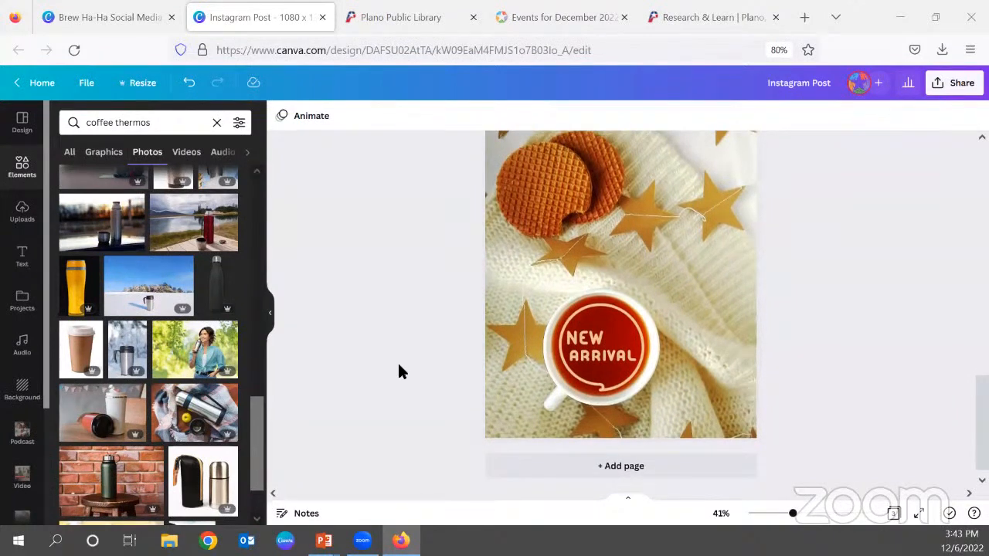
{"action": "scroll", "coordinate": [399, 372], "scroll_direction": "up", "scroll_amount": 8}
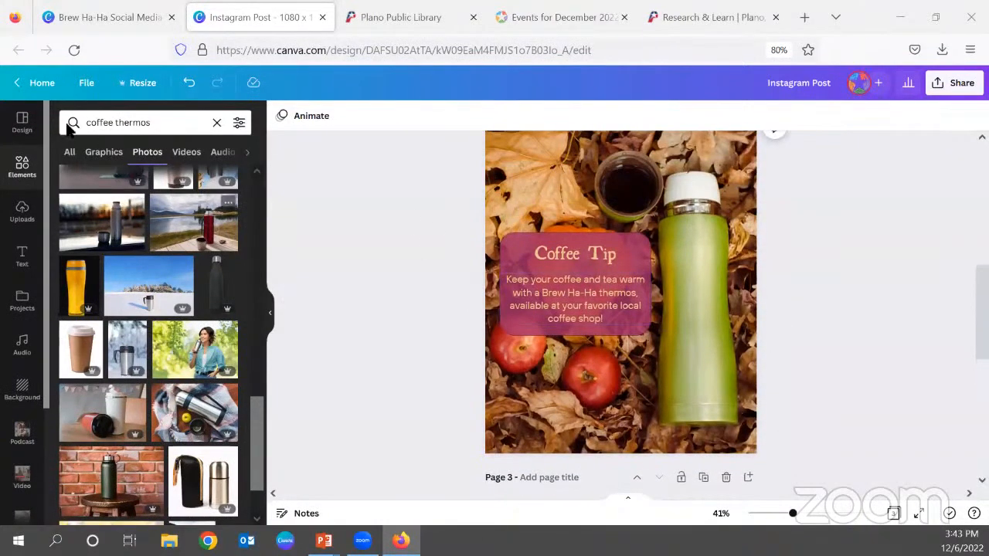
Close the Instagram post and open the Facebook Cover design from the Brew Ha-Ha Social Media folder, declining to use the Canva app.
{"action": "left_click", "coordinate": [323, 19]}
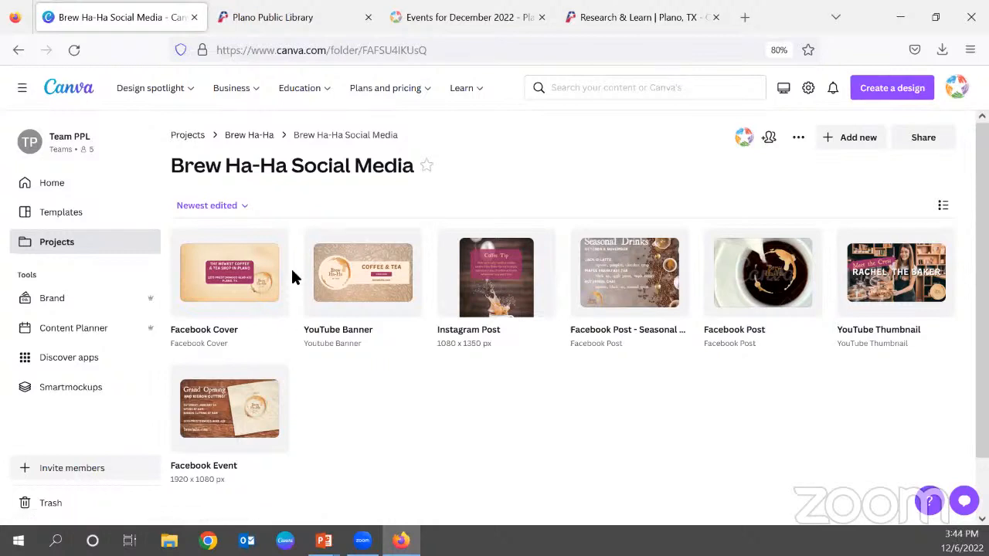
{"action": "left_click", "coordinate": [235, 285]}
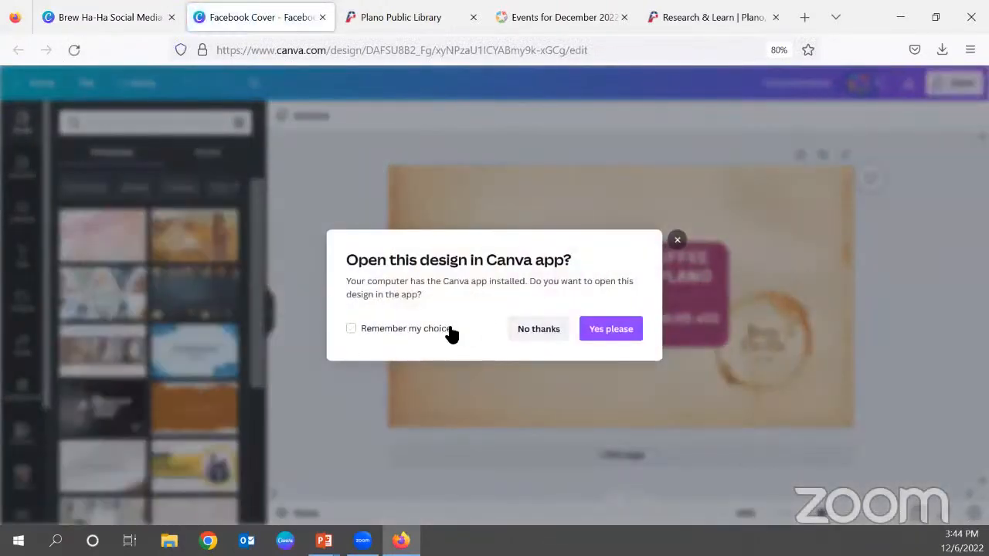
{"action": "left_click", "coordinate": [452, 332]}
{"action": "left_click", "coordinate": [548, 335]}
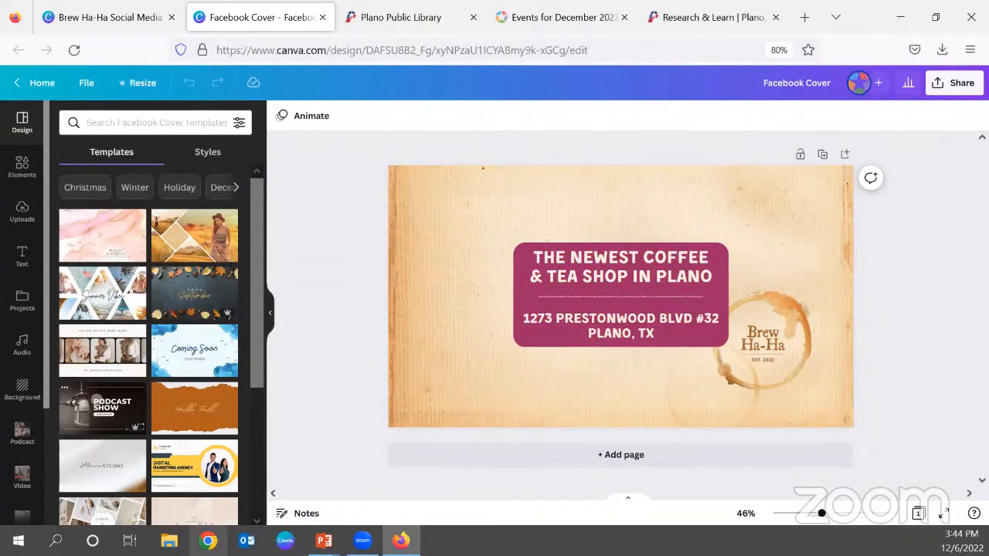
Switch to Chrome, examine the cover photo and layout of the Plano Public Library Facebook page, and return to the Facebook Cover design.
{"action": "left_click", "coordinate": [208, 541]}
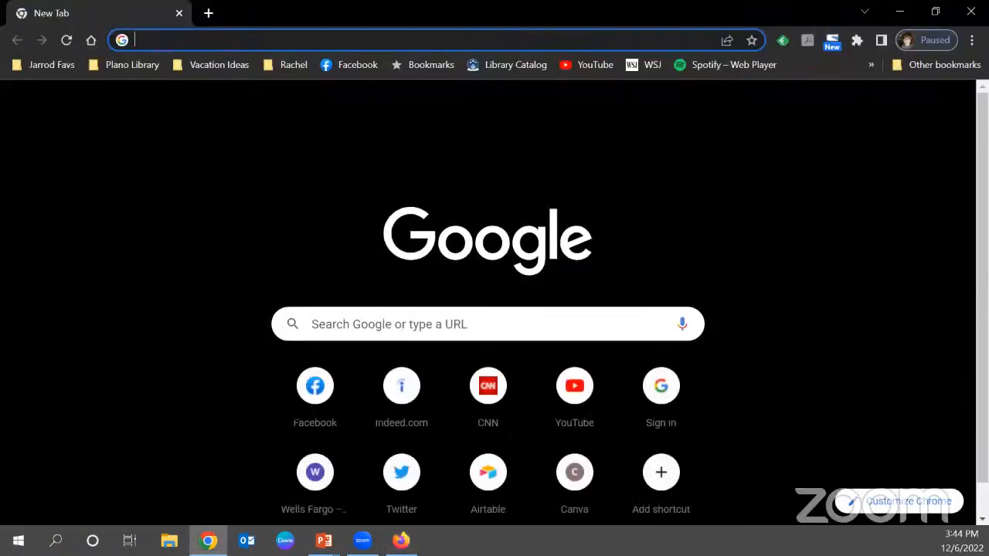
{"action": "left_click", "coordinate": [972, 11]}
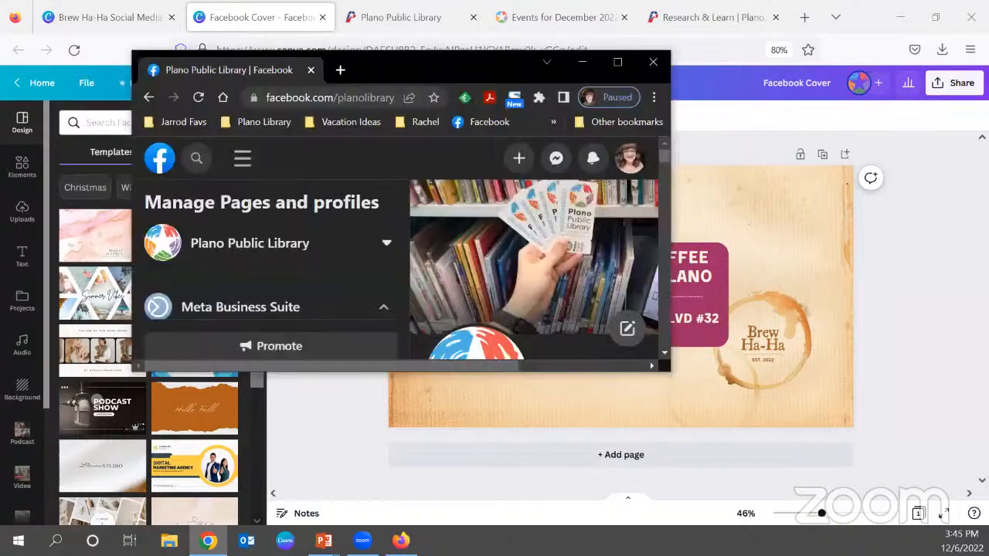
{"action": "double_click", "coordinate": [404, 65]}
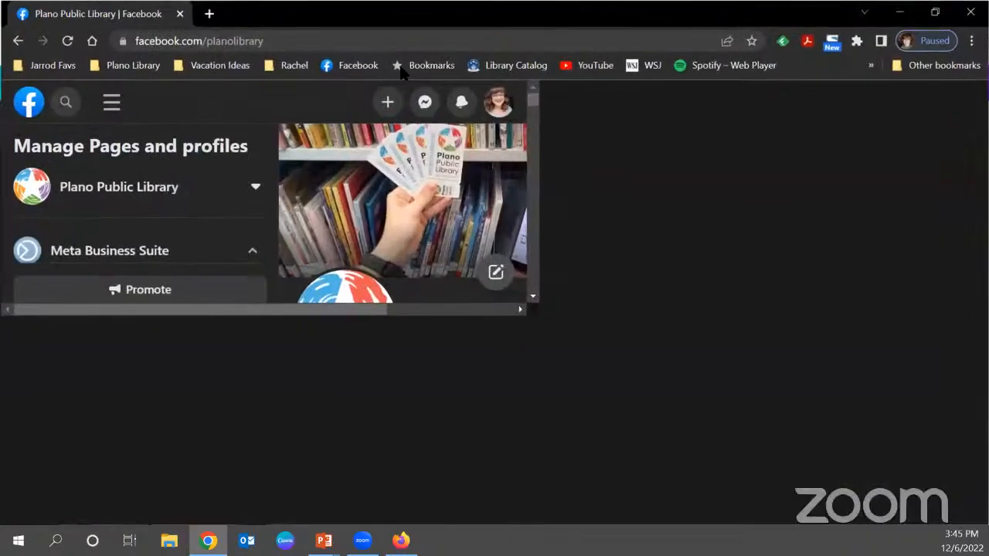
{"action": "scroll", "coordinate": [772, 321], "scroll_direction": "down", "scroll_amount": 5}
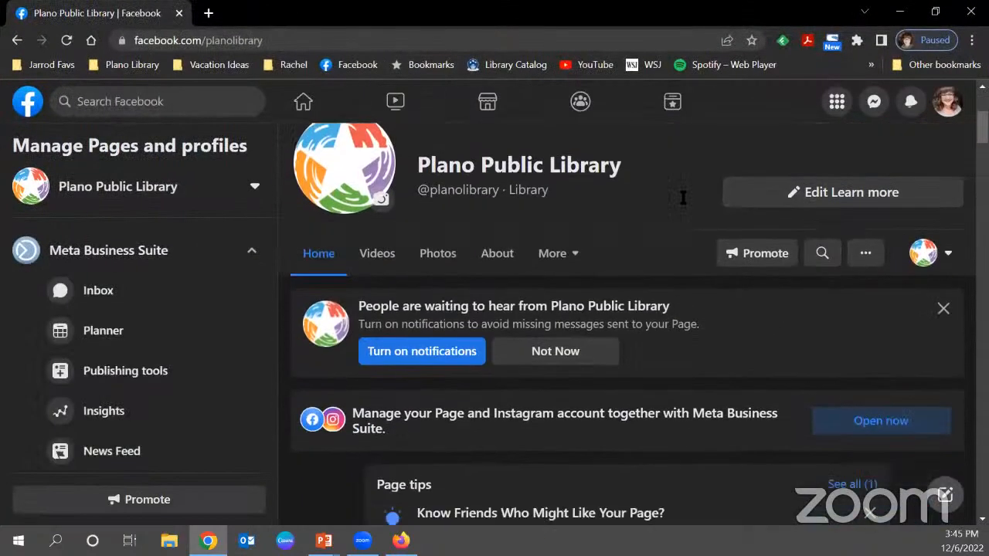
{"action": "scroll", "coordinate": [457, 445], "scroll_direction": "down", "scroll_amount": 15}
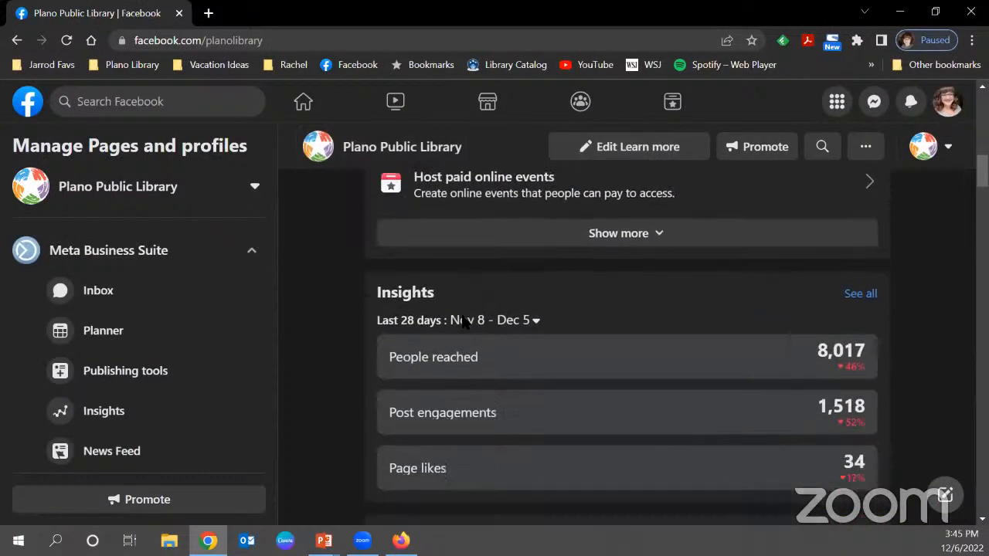
{"action": "scroll", "coordinate": [367, 439], "scroll_direction": "up", "scroll_amount": 20}
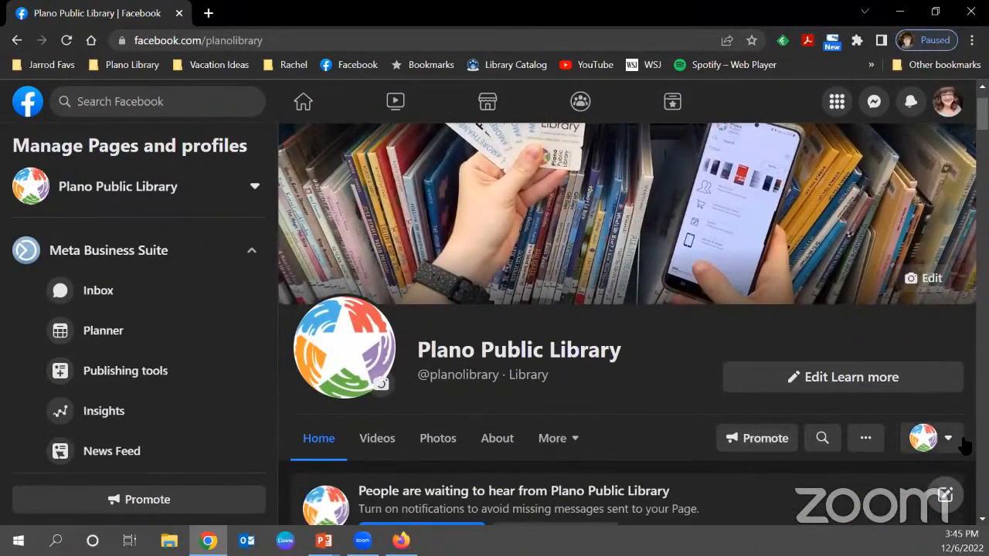
{"action": "left_click", "coordinate": [927, 438]}
{"action": "left_click", "coordinate": [527, 417]}
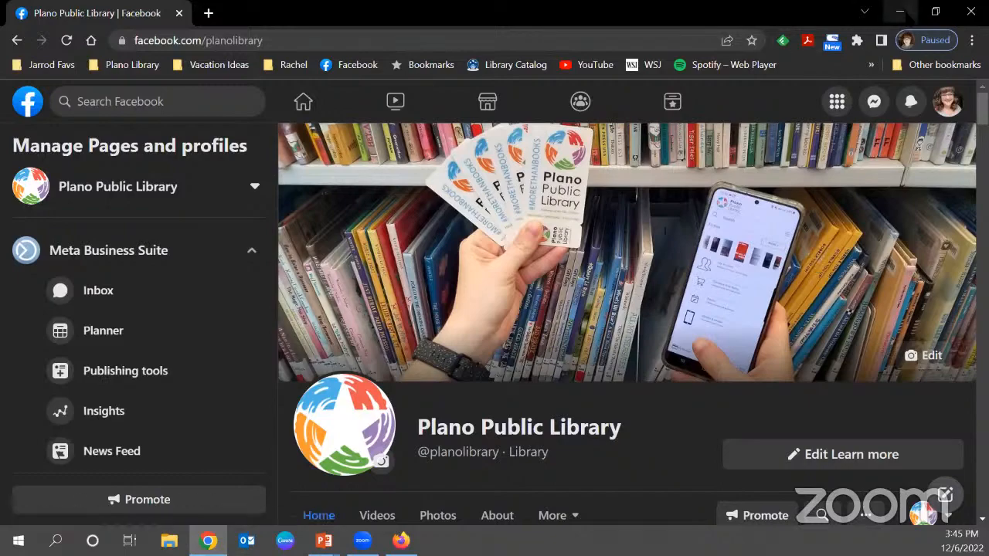
{"action": "left_click", "coordinate": [900, 13]}
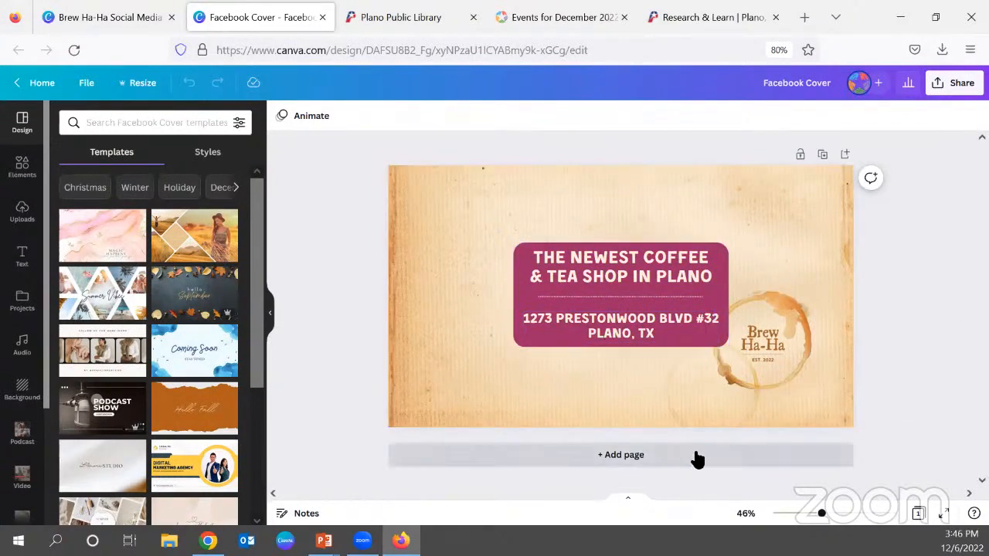
{"action": "left_click", "coordinate": [720, 449]}
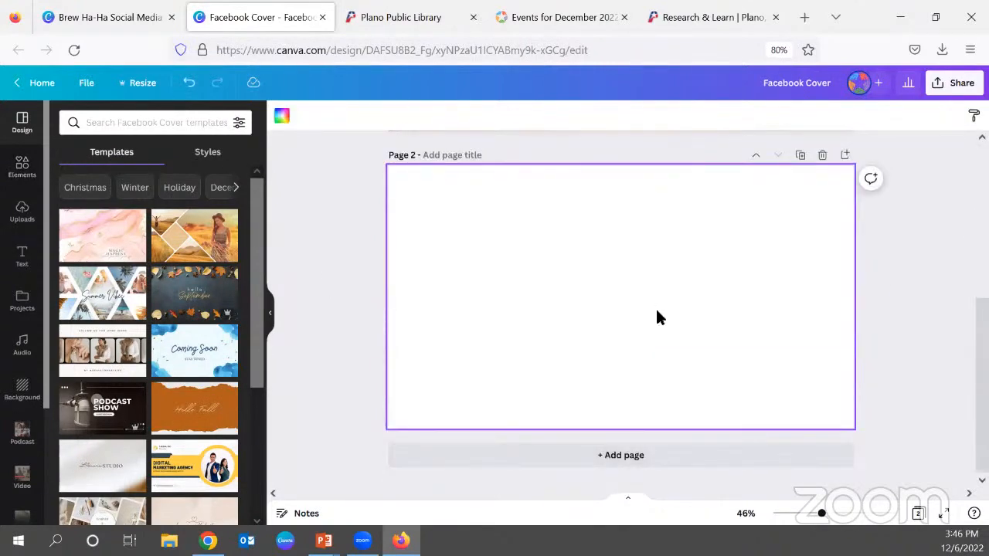
{"action": "scroll", "coordinate": [759, 270], "scroll_direction": "up", "scroll_amount": 5}
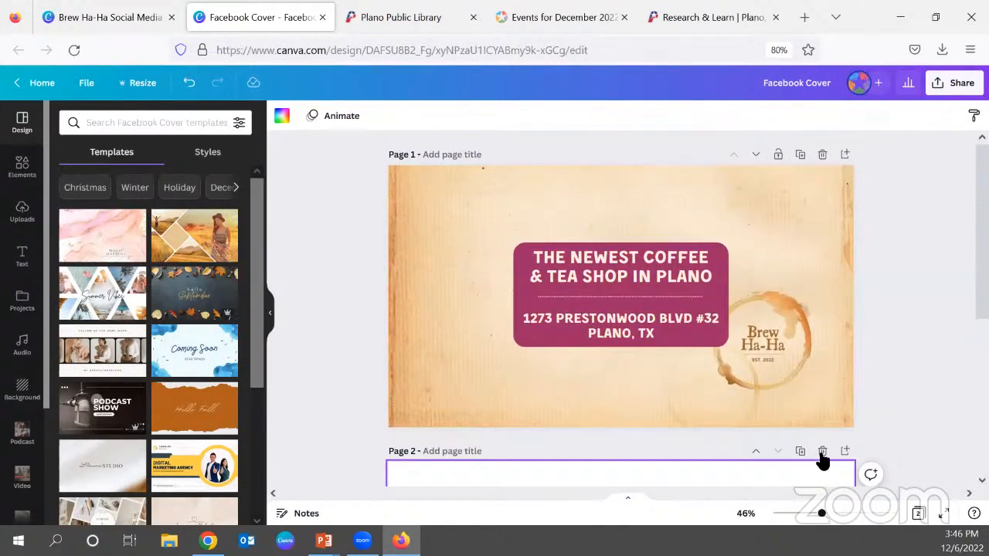
{"action": "left_click", "coordinate": [822, 452]}
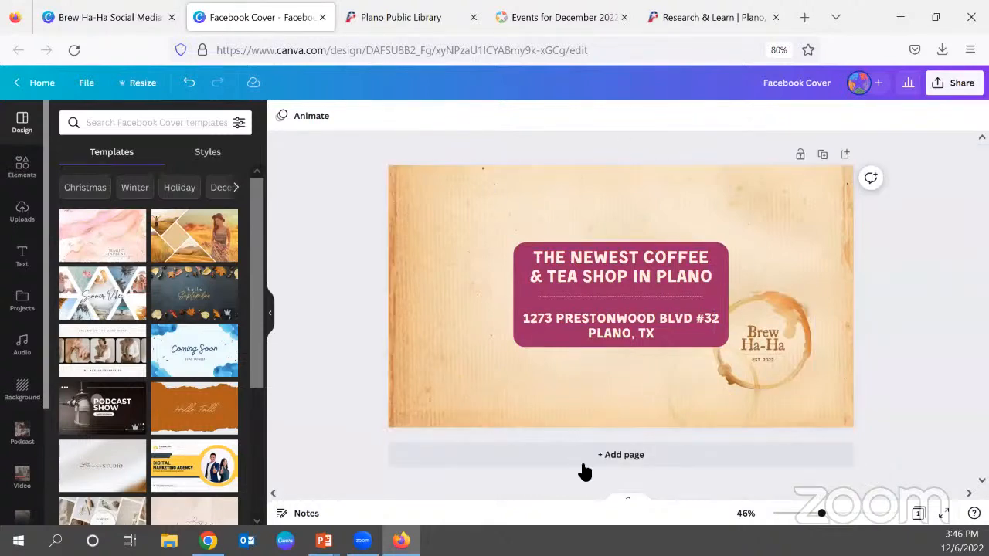
Add a second page to the Facebook Cover and fill its background with the recently used pink coffee cup photo.
{"action": "left_click", "coordinate": [662, 457]}
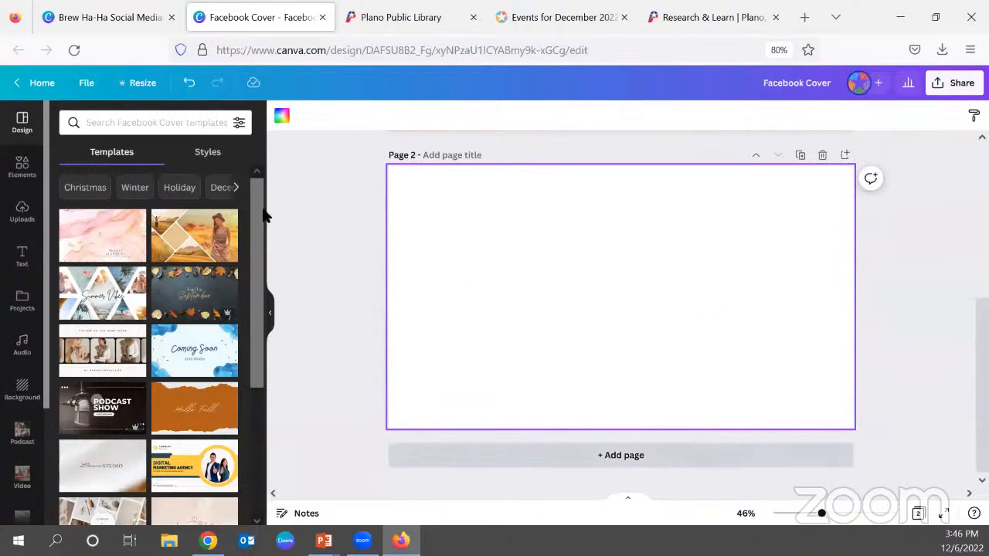
{"action": "left_click", "coordinate": [17, 166]}
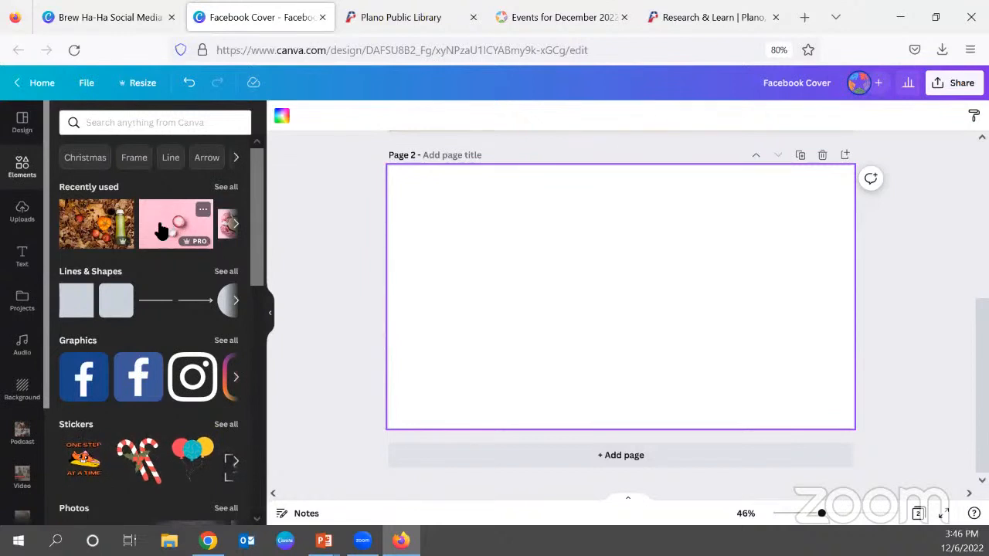
{"action": "left_click_drag", "start_coordinate": [158, 228], "coordinate": [406, 242]}
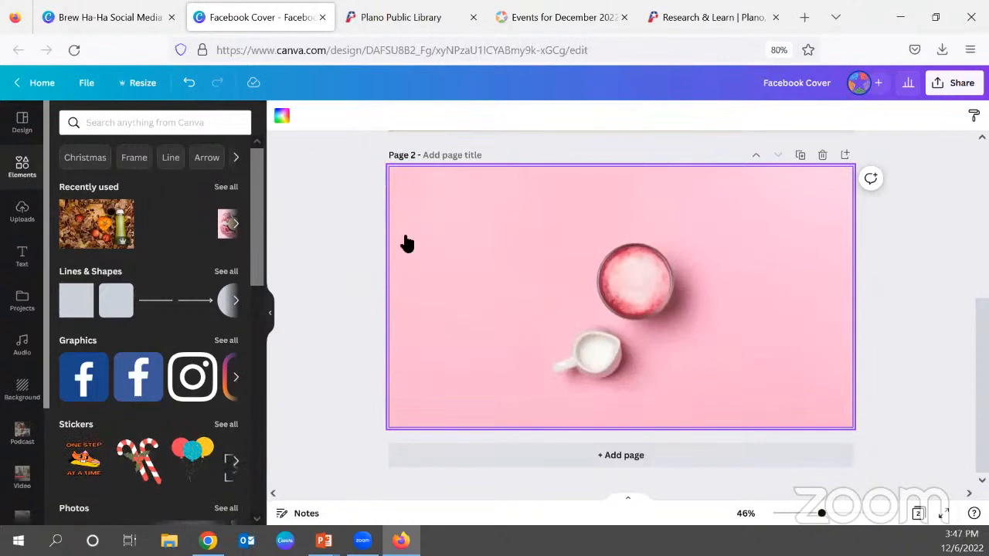
Enlarge the pink background photo on page 2 and reposition its crop so the cup and milk jug sit on the right-hand side.
{"action": "left_click", "coordinate": [636, 283]}
{"action": "double_click", "coordinate": [636, 283]}
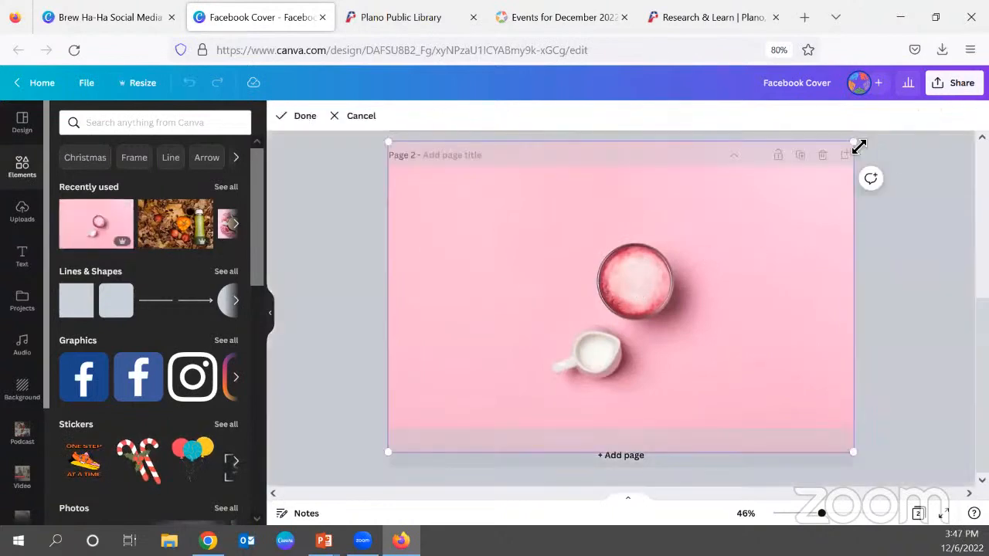
{"action": "left_click_drag", "start_coordinate": [859, 146], "coordinate": [965, 130]}
{"action": "left_click_drag", "start_coordinate": [623, 309], "coordinate": [636, 328]}
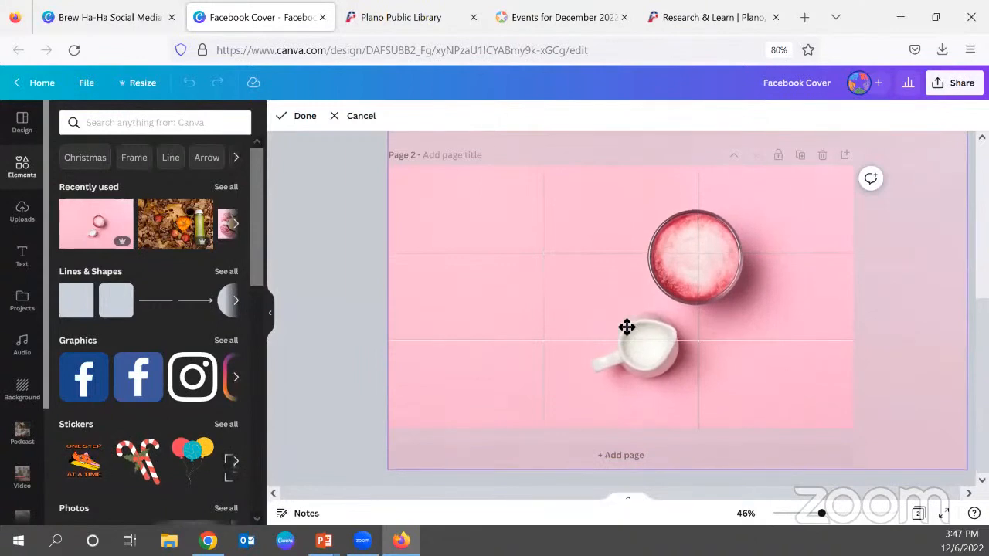
{"action": "left_click", "coordinate": [347, 271]}
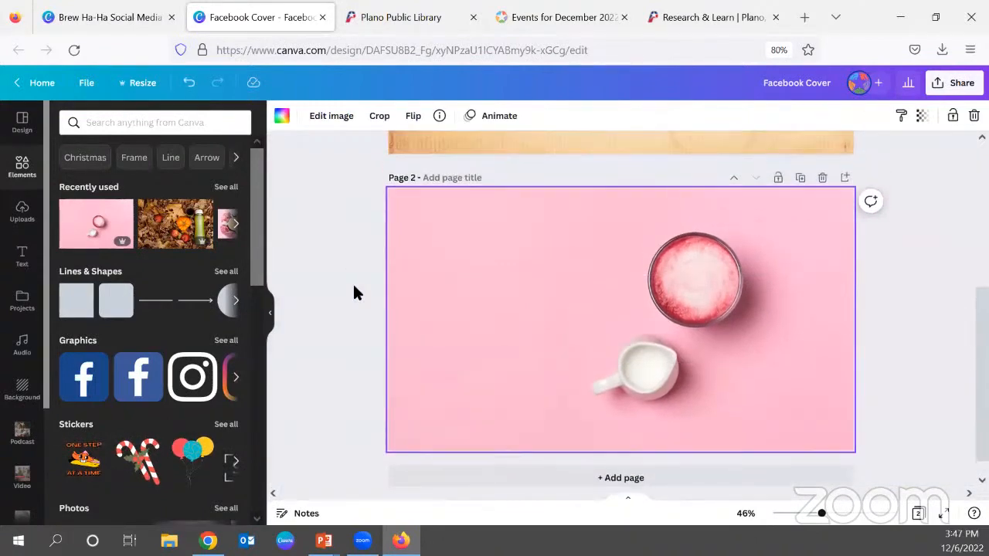
Copy the maroon text block with the headline, divider line and address from page 1 onto page 2.
{"action": "scroll", "coordinate": [354, 292], "scroll_direction": "up", "scroll_amount": 3}
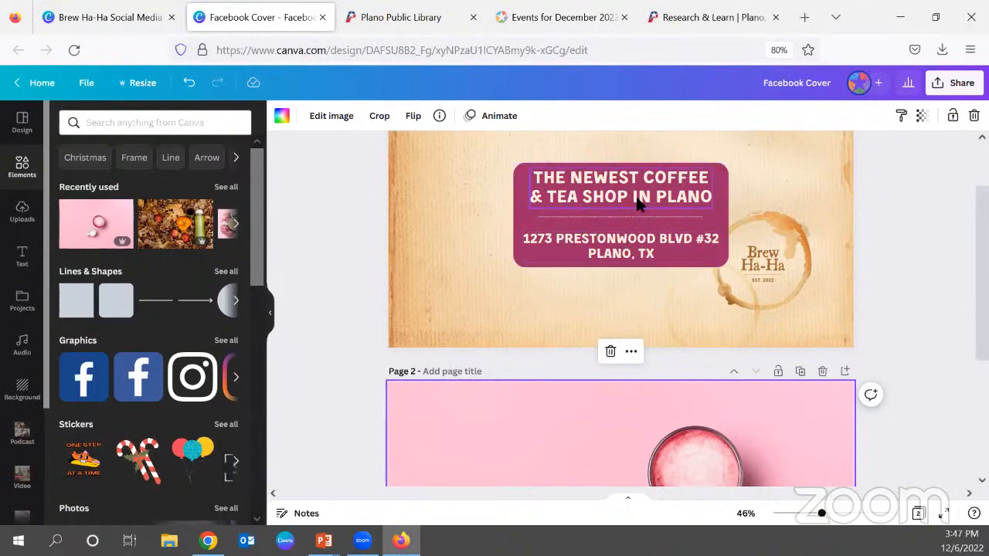
{"action": "left_click_drag", "start_coordinate": [373, 181], "coordinate": [627, 260]}
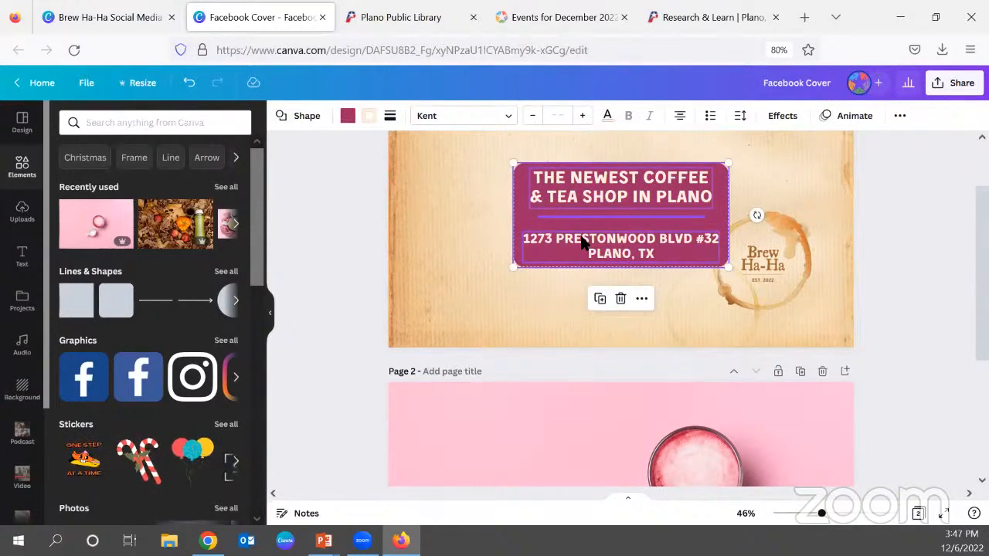
{"action": "scroll", "coordinate": [581, 241], "scroll_direction": "down", "scroll_amount": 3}
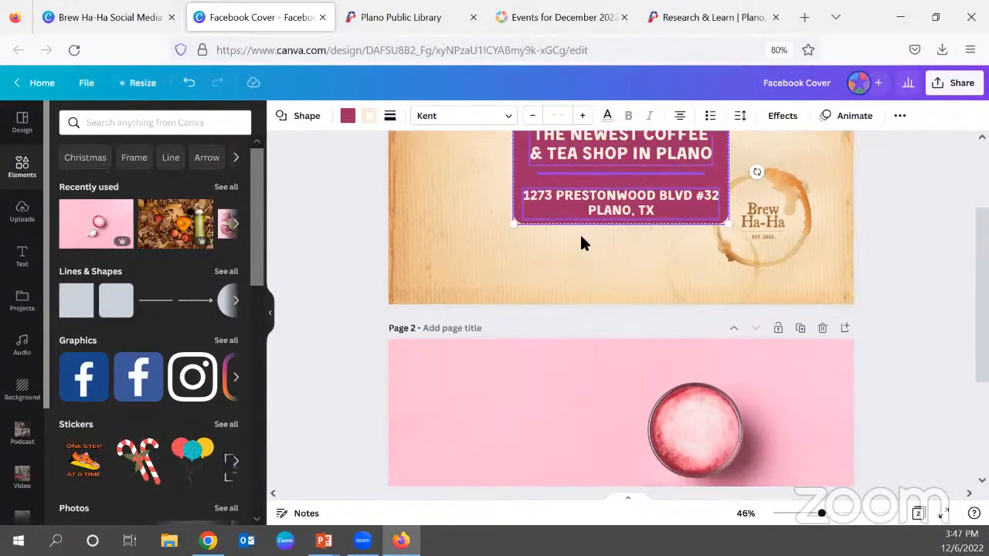
{"action": "left_click", "coordinate": [463, 266]}
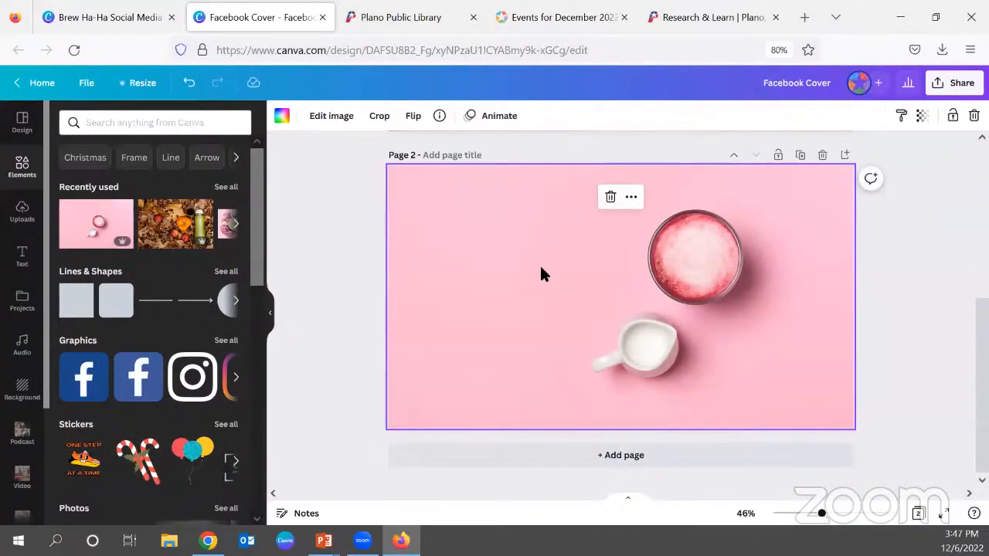
{"action": "key", "text": "ctrl+v"}
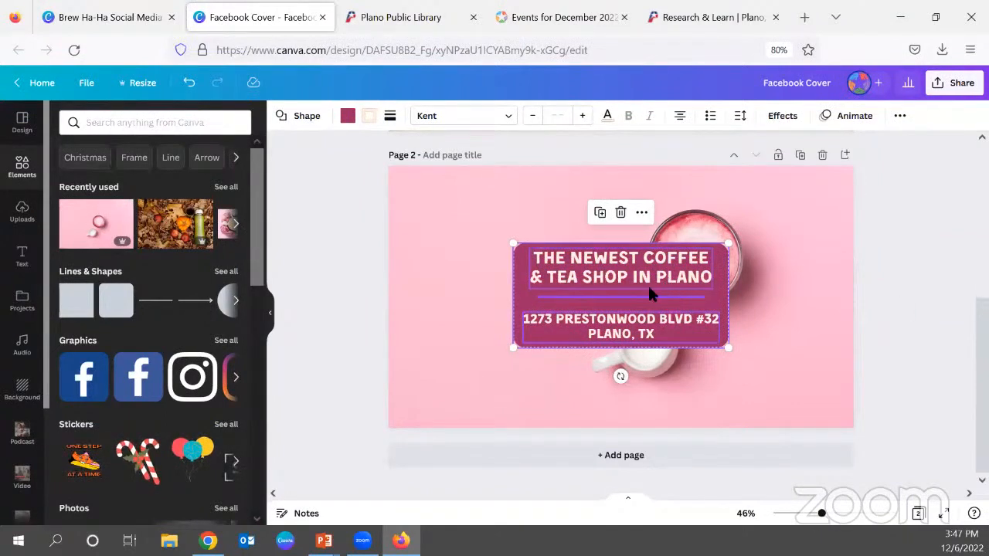
Shrink the copied text block slightly and place it vertically centred against the left margin, clear of the cup and jug.
{"action": "left_click_drag", "start_coordinate": [589, 287], "coordinate": [545, 286]}
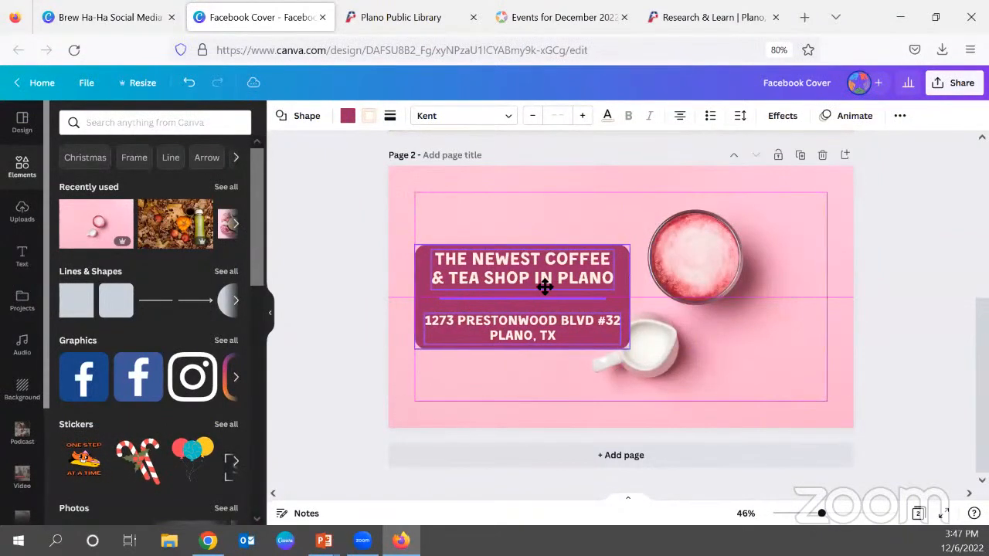
{"action": "left_click_drag", "start_coordinate": [628, 348], "coordinate": [604, 344]}
{"action": "mouse_move", "coordinate": [570, 311]}
{"action": "left_mouse_down"}
{"action": "mouse_move", "coordinate": [578, 281]}
{"action": "mouse_move", "coordinate": [572, 317]}
{"action": "left_mouse_up"}
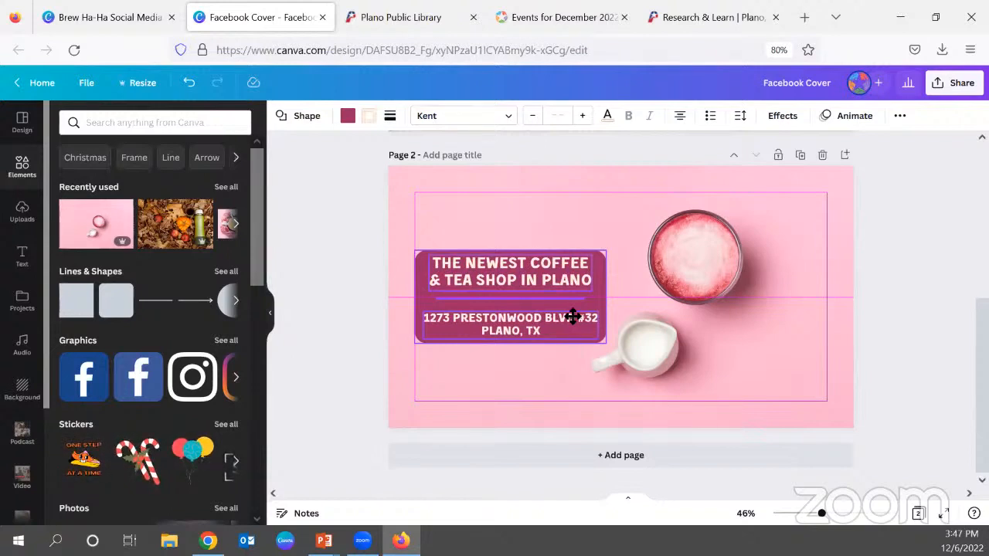
{"action": "left_click_drag", "start_coordinate": [572, 317], "coordinate": [684, 321]}
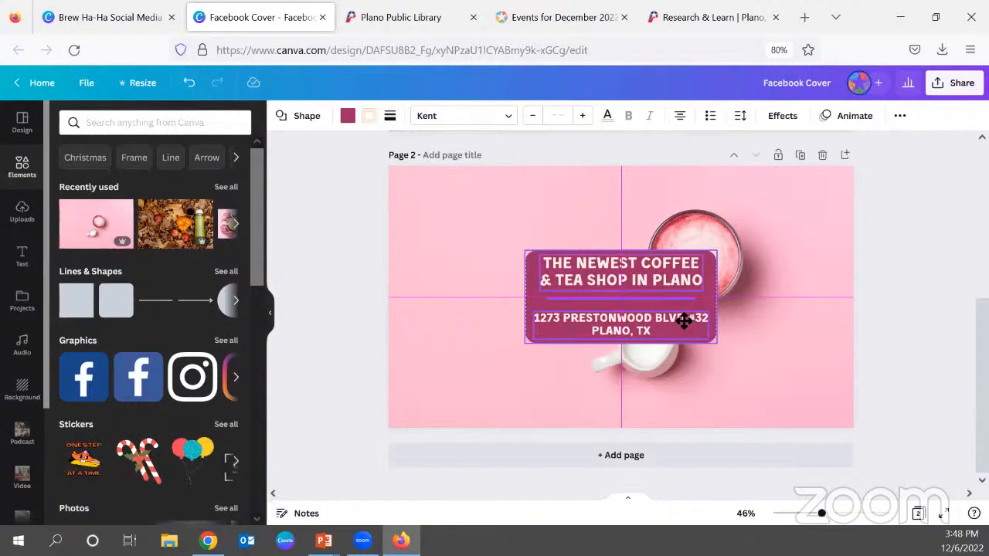
{"action": "left_click_drag", "start_coordinate": [684, 321], "coordinate": [569, 322]}
{"action": "left_click", "coordinate": [878, 371]}
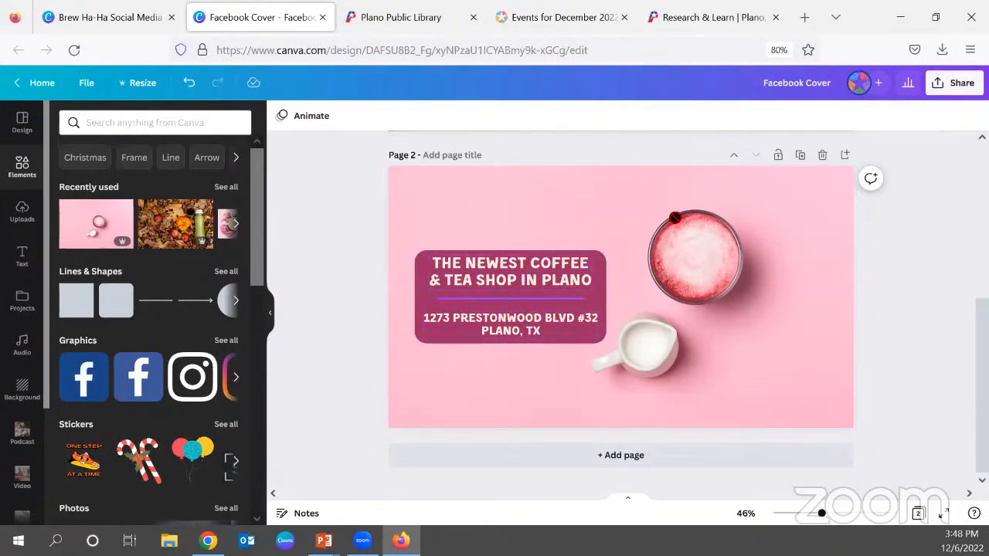
View the design's PNG download settings and the choice of pages to include, then close them without downloading.
{"action": "left_click", "coordinate": [936, 87]}
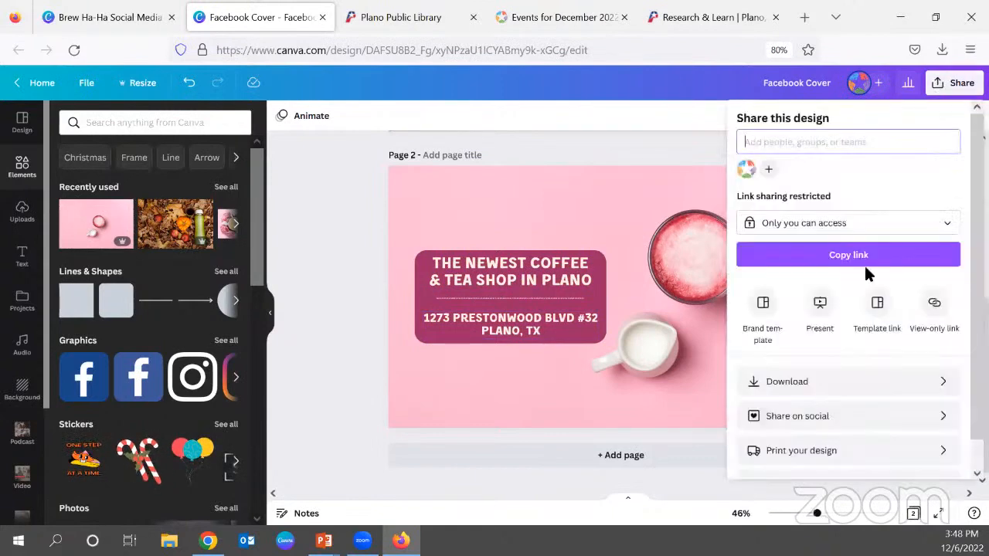
{"action": "left_click", "coordinate": [850, 382]}
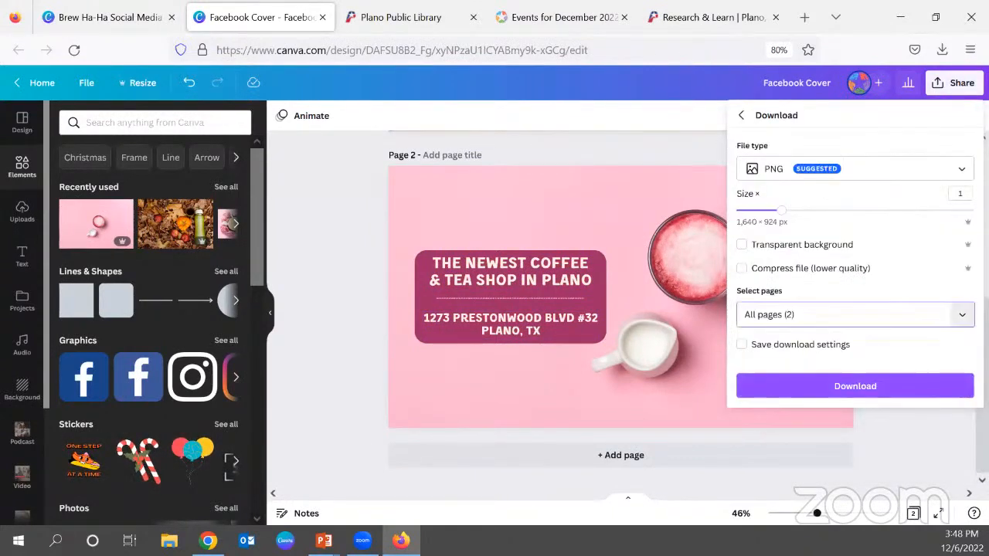
{"action": "left_click", "coordinate": [961, 315]}
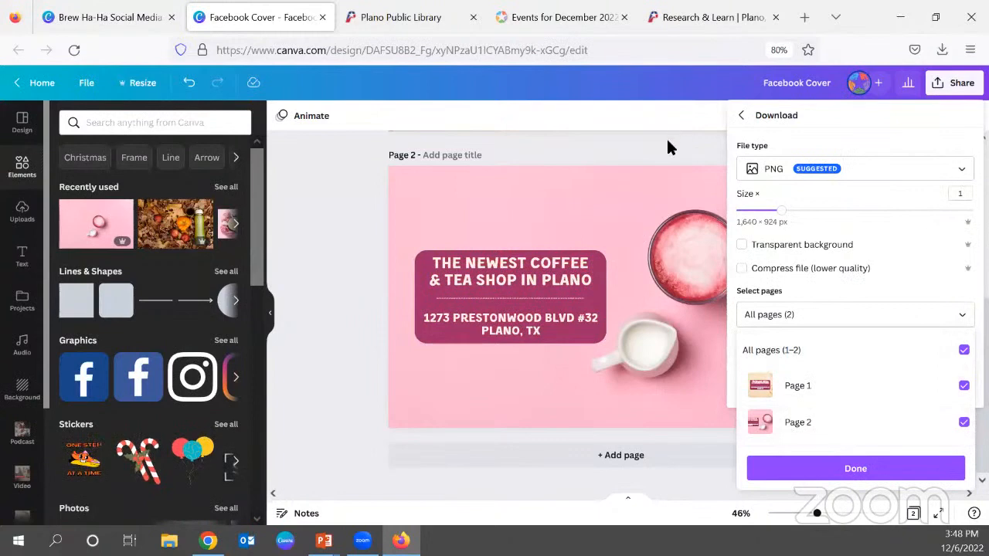
{"action": "left_click", "coordinate": [669, 142]}
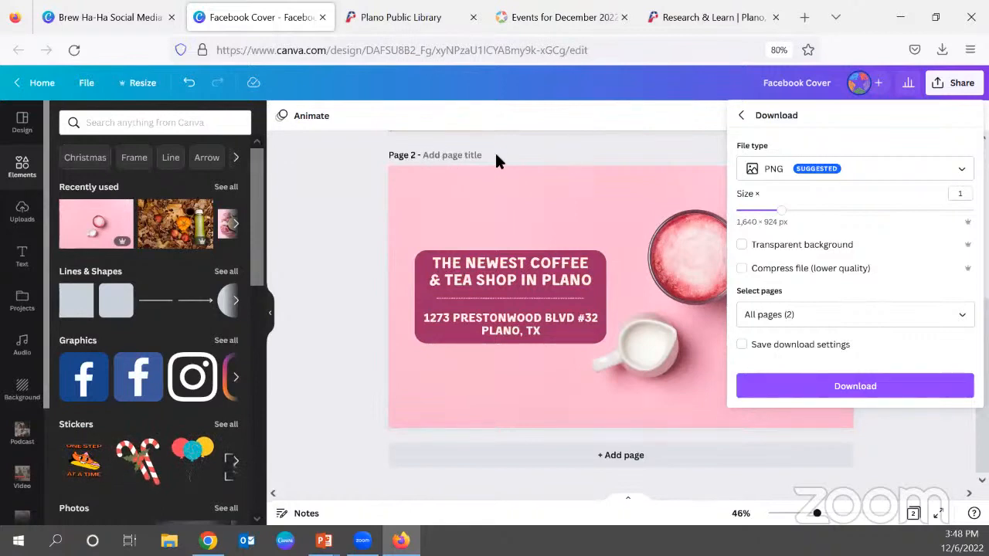
{"action": "left_click", "coordinate": [539, 147]}
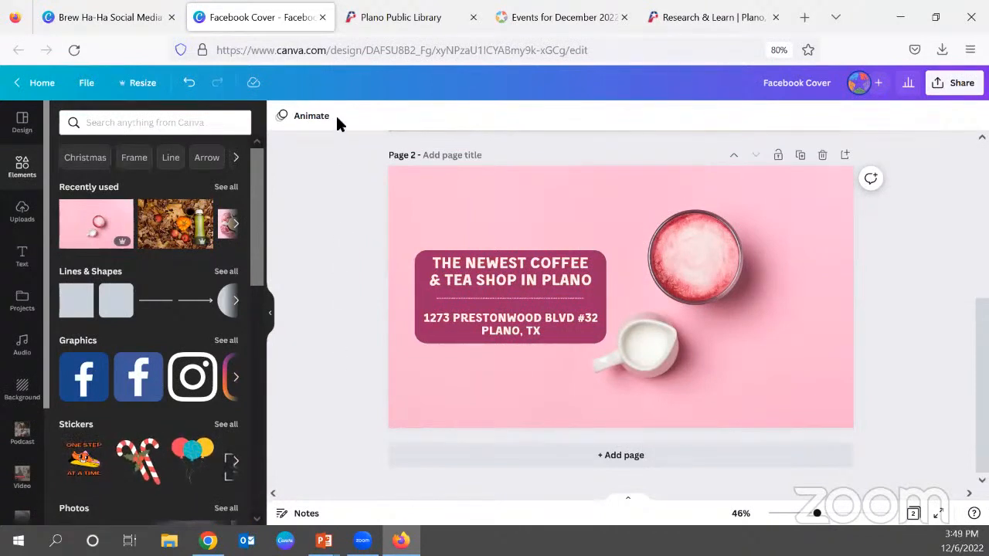
Close the Facebook Cover design, open the Content Planner and look over its December 2022 calendar.
{"action": "left_click", "coordinate": [322, 19]}
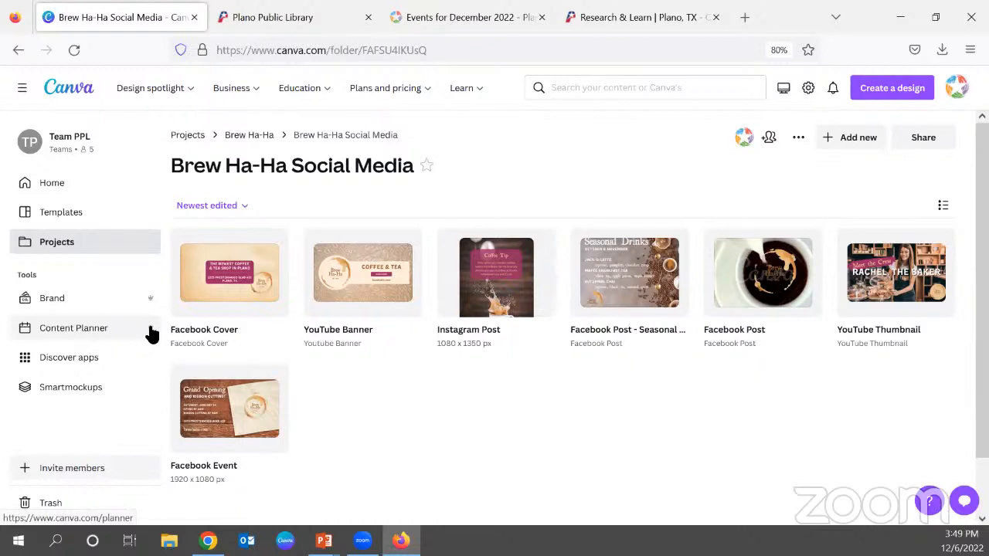
{"action": "left_click", "coordinate": [66, 331]}
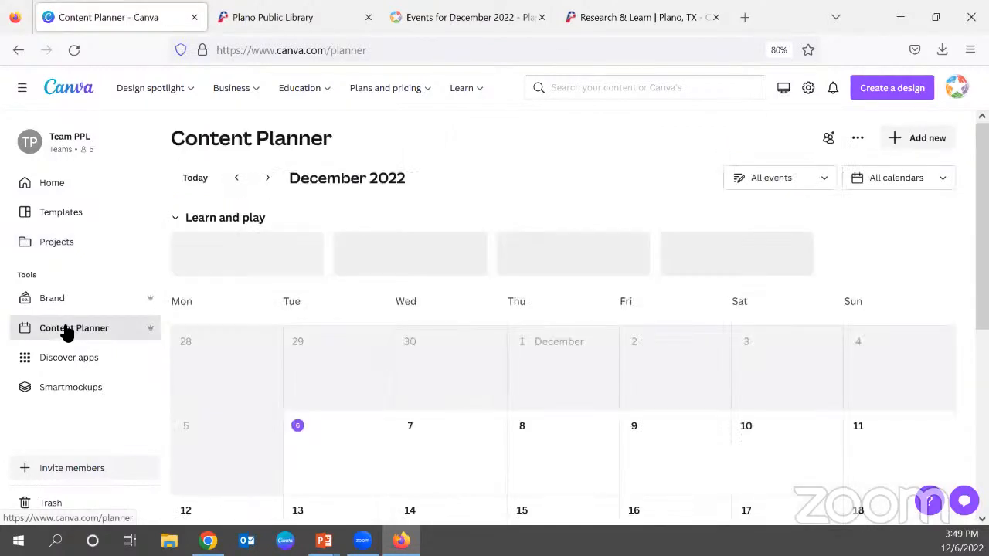
{"action": "mouse_move", "coordinate": [369, 103]}
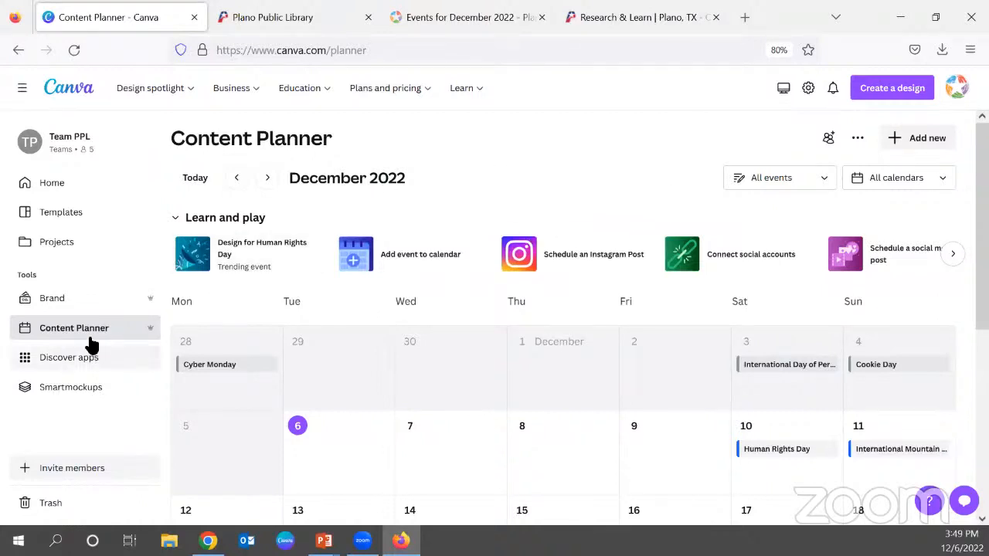
{"action": "scroll", "coordinate": [585, 227], "scroll_direction": "down", "scroll_amount": 3}
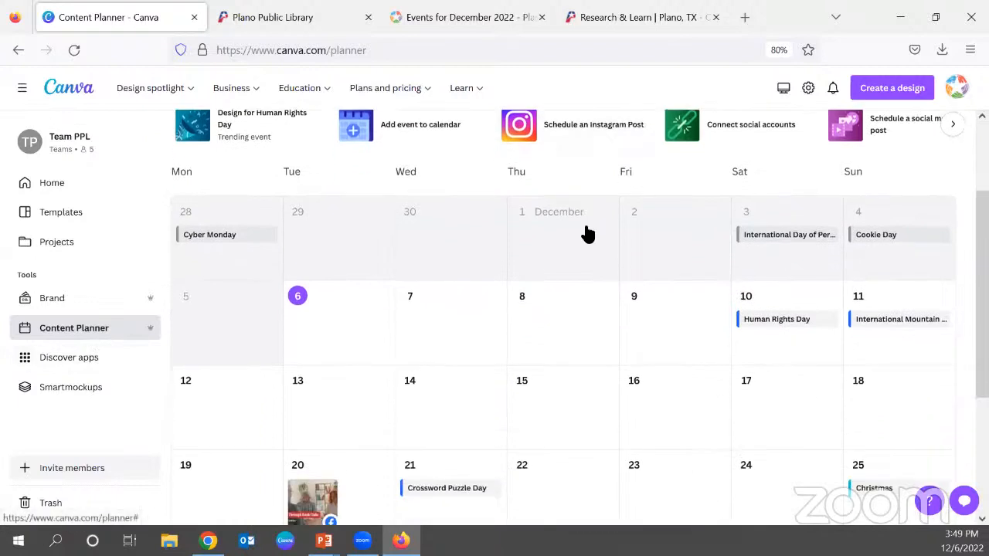
{"action": "scroll", "coordinate": [587, 233], "scroll_direction": "down", "scroll_amount": 4}
{"action": "scroll", "coordinate": [670, 304], "scroll_direction": "up", "scroll_amount": 3}
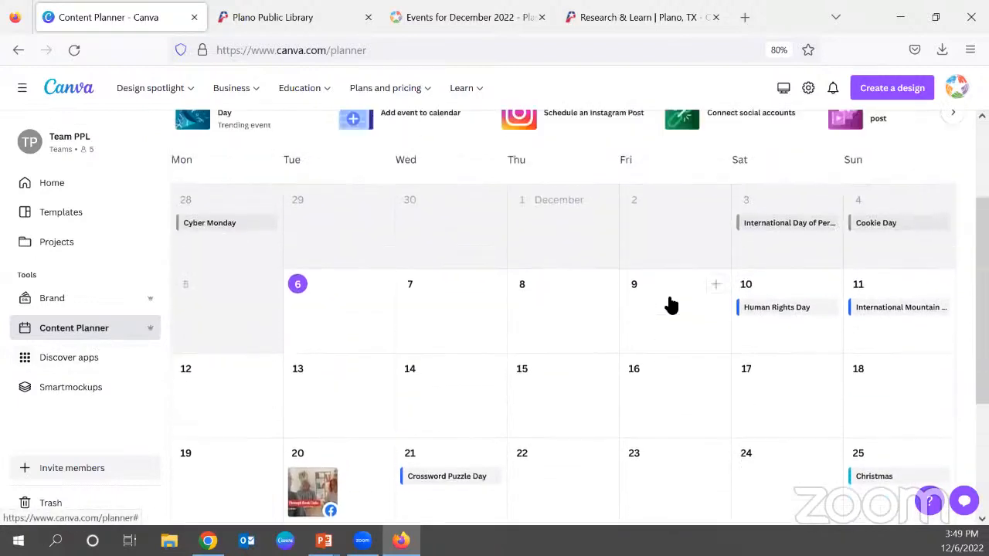
{"action": "scroll", "coordinate": [669, 303], "scroll_direction": "up", "scroll_amount": 3}
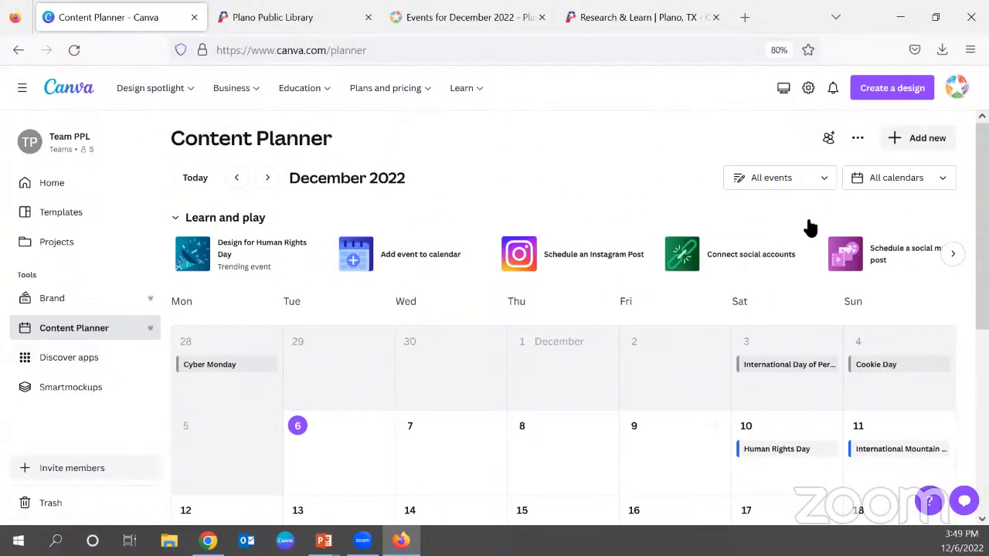
View the planner's calendar choices and event filter options, leaving both filters as they are.
{"action": "left_click", "coordinate": [947, 181]}
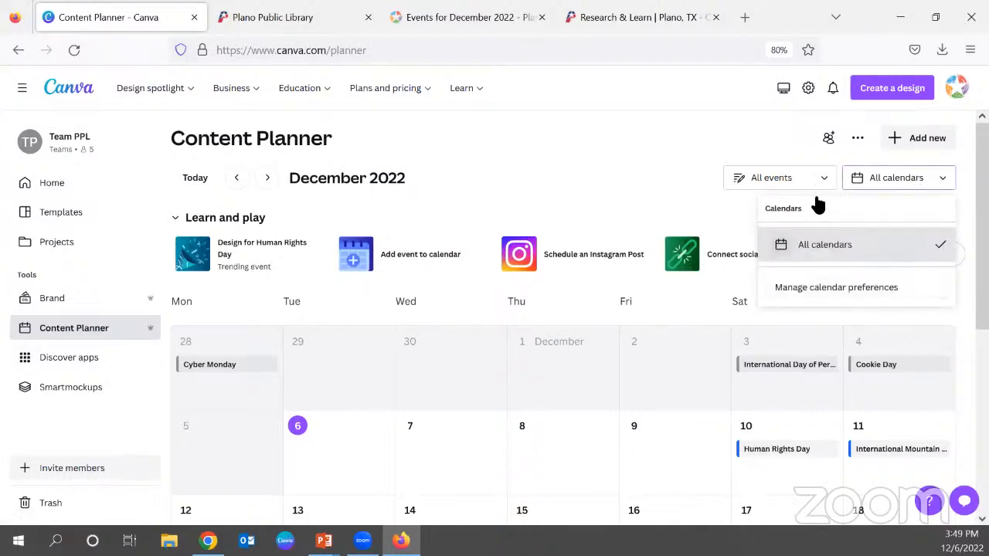
{"action": "left_click", "coordinate": [829, 178]}
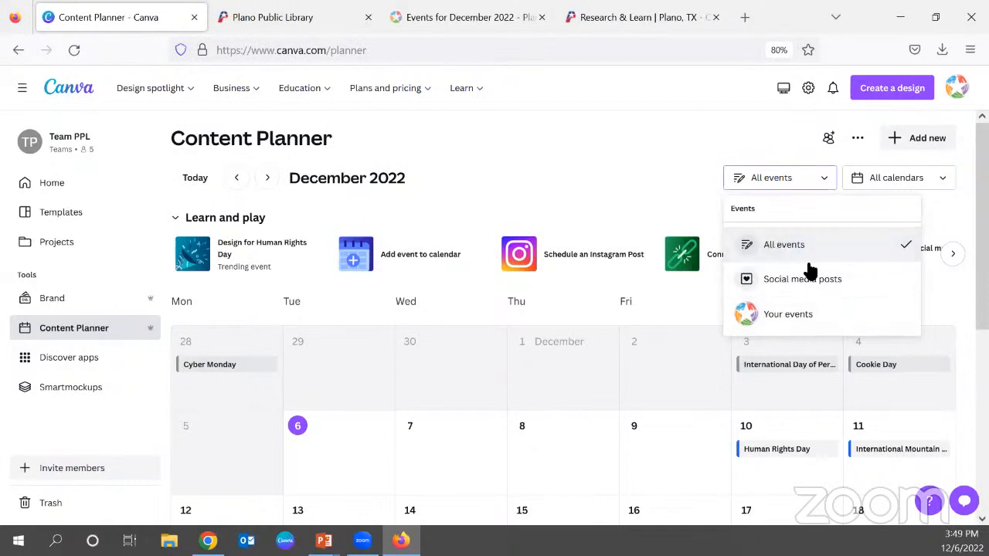
{"action": "left_click", "coordinate": [603, 175]}
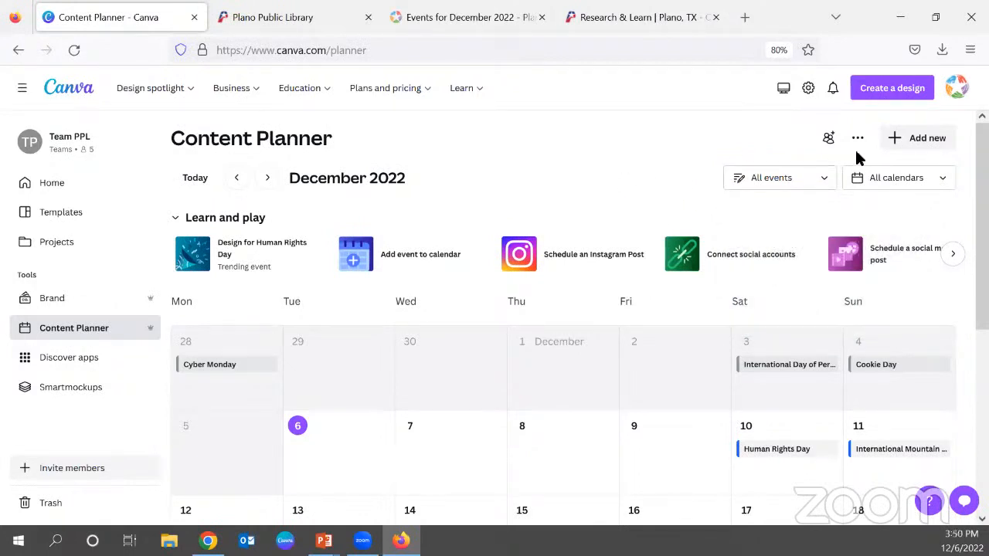
Browse the planner ahead through January and February 2023 and return to December 2022.
{"action": "left_click", "coordinate": [267, 179]}
{"action": "left_click", "coordinate": [267, 179]}
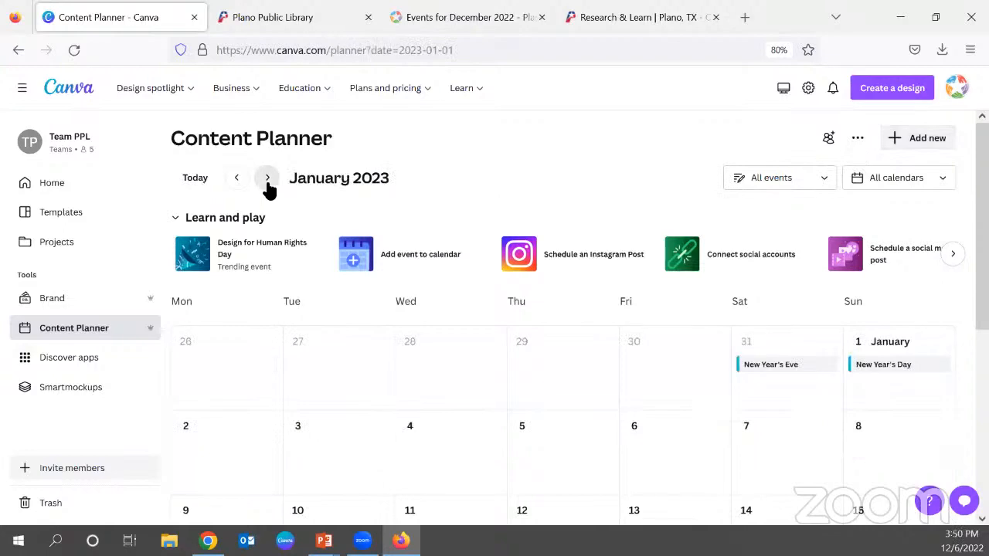
{"action": "scroll", "coordinate": [268, 193], "scroll_direction": "down", "scroll_amount": 3}
{"action": "scroll", "coordinate": [269, 193], "scroll_direction": "up", "scroll_amount": 3}
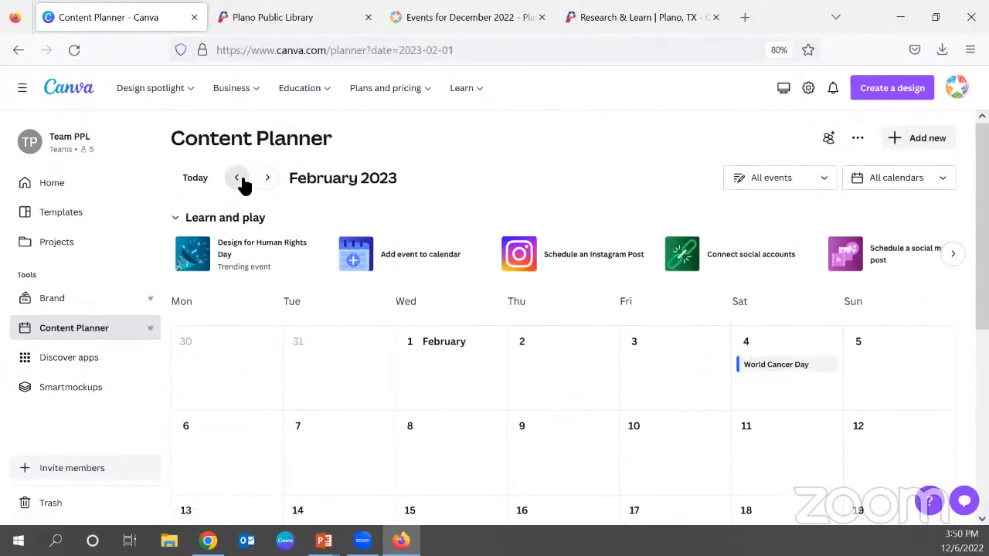
{"action": "left_click", "coordinate": [237, 178]}
{"action": "left_click", "coordinate": [238, 178]}
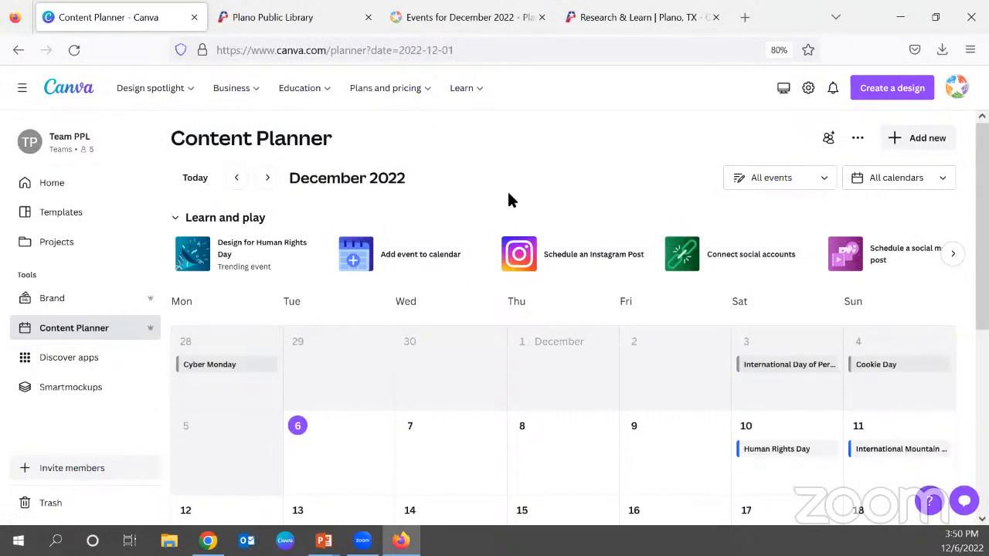
Look over the December calendar and view the kinds of items that can be added to the planner.
{"action": "scroll", "coordinate": [507, 198], "scroll_direction": "down", "scroll_amount": 2}
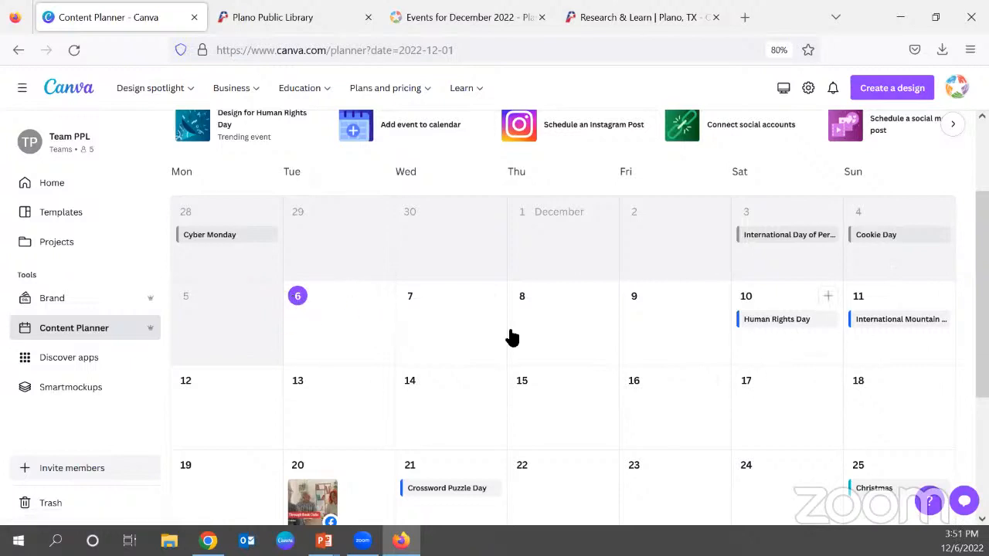
{"action": "scroll", "coordinate": [592, 404], "scroll_direction": "up", "scroll_amount": 3}
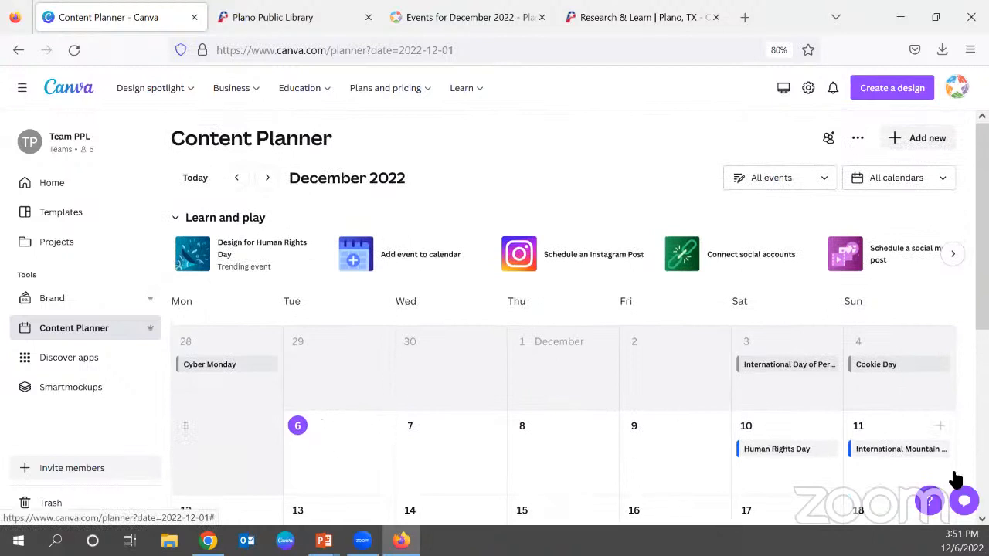
{"action": "left_click", "coordinate": [893, 138]}
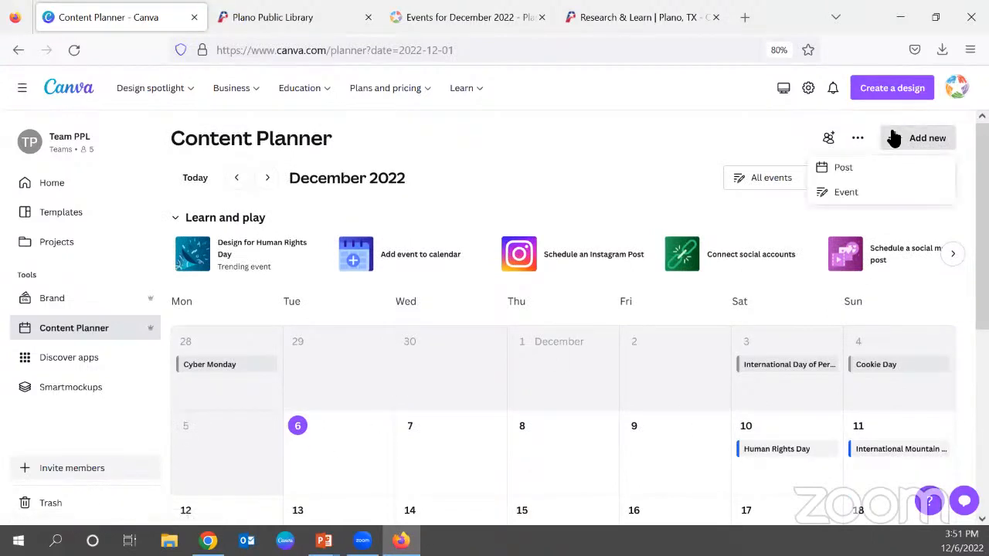
{"action": "left_click", "coordinate": [761, 124]}
View the social media accounts that can be connected, close that list and bring the late-December calendar entries into view.
{"action": "left_click", "coordinate": [857, 139]}
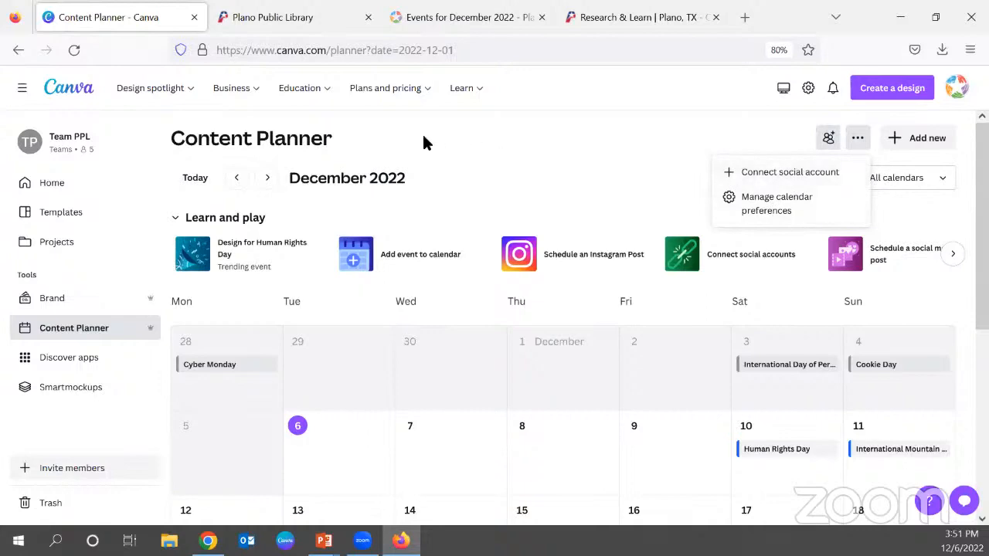
{"action": "left_click", "coordinate": [847, 172]}
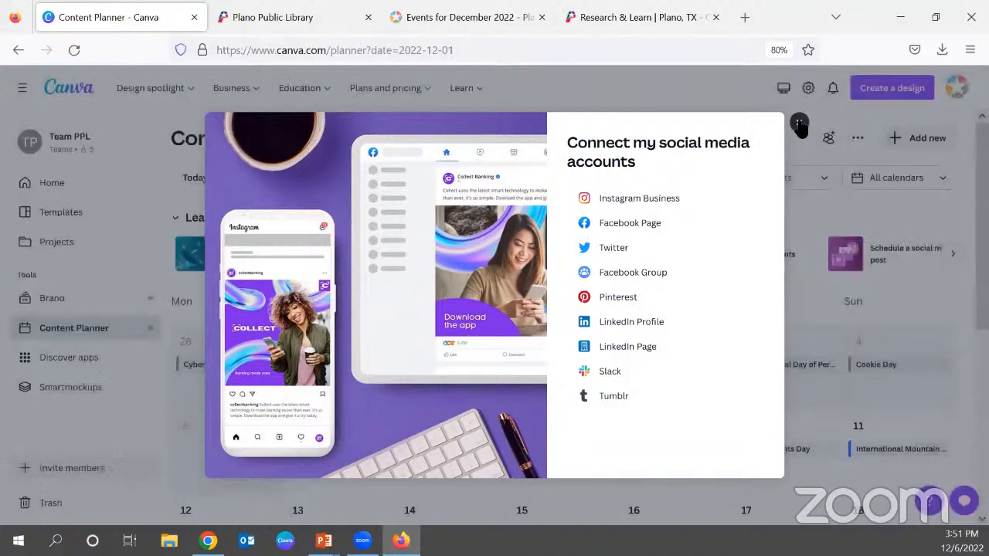
{"action": "left_click", "coordinate": [800, 124]}
{"action": "scroll", "coordinate": [639, 281], "scroll_direction": "down", "scroll_amount": 3}
{"action": "scroll", "coordinate": [638, 280], "scroll_direction": "down", "scroll_amount": 1}
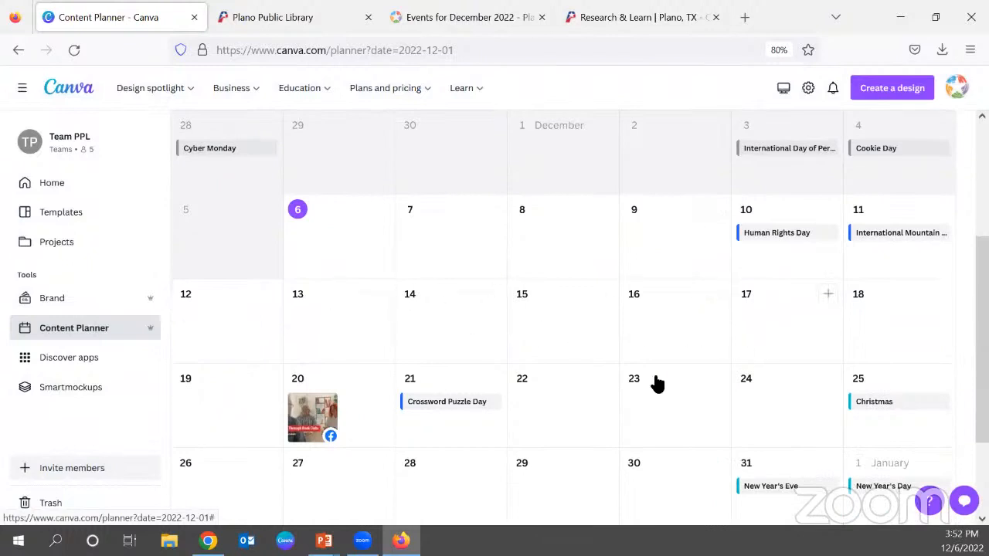
Start a planner post on December 15 using the "Facebook Post - Seasonal Drinks" design from the Brew Ha-Ha Social Media folder.
{"action": "left_click", "coordinate": [603, 296]}
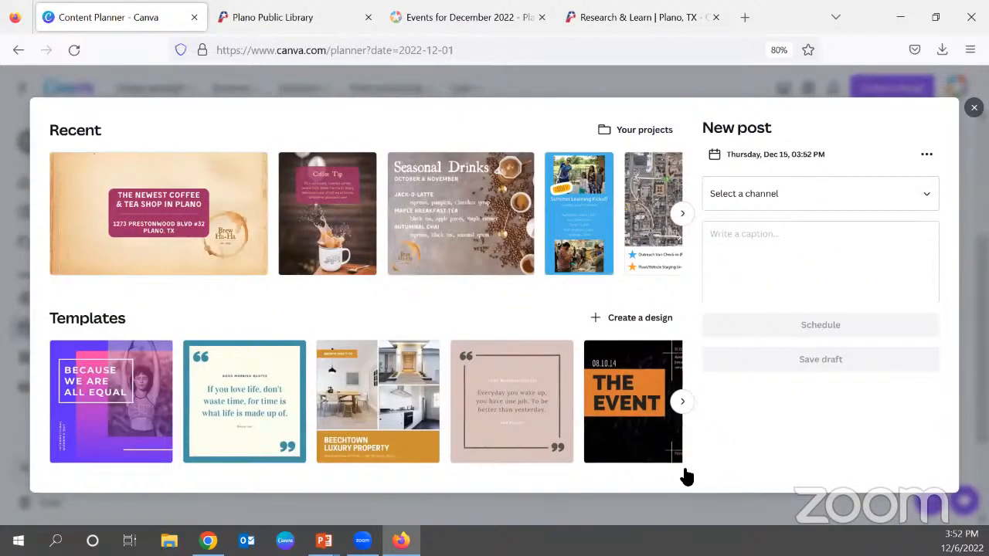
{"action": "left_click", "coordinate": [647, 132]}
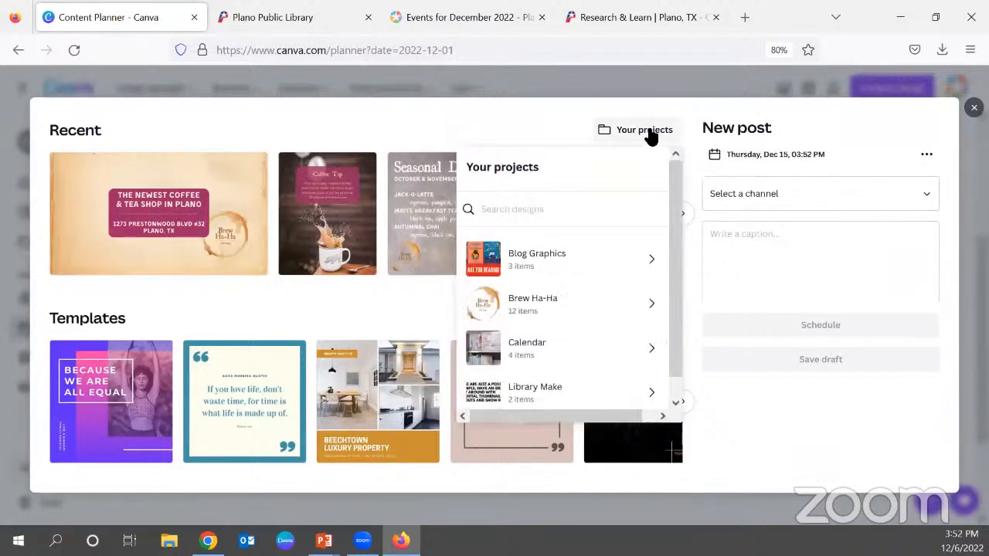
{"action": "left_click", "coordinate": [651, 309]}
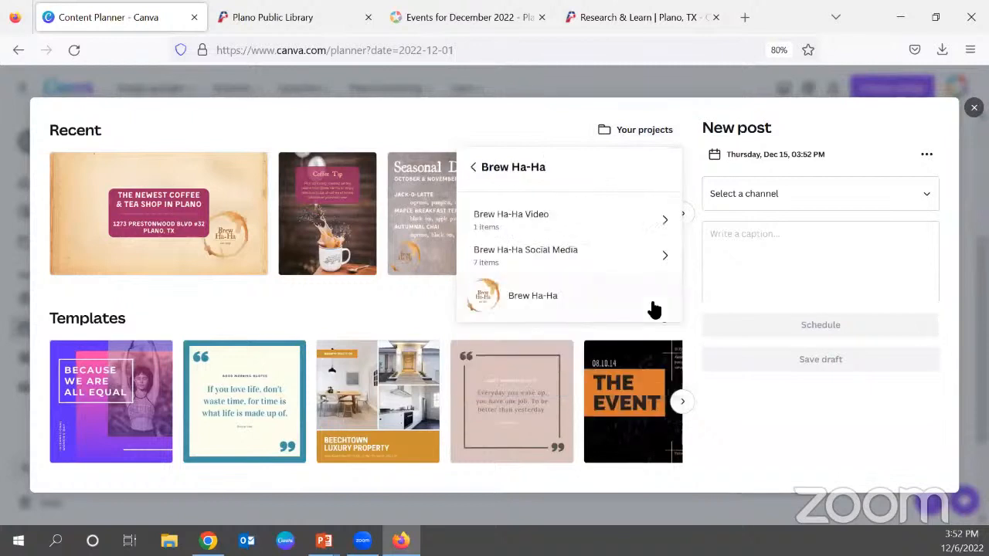
{"action": "left_click", "coordinate": [667, 257]}
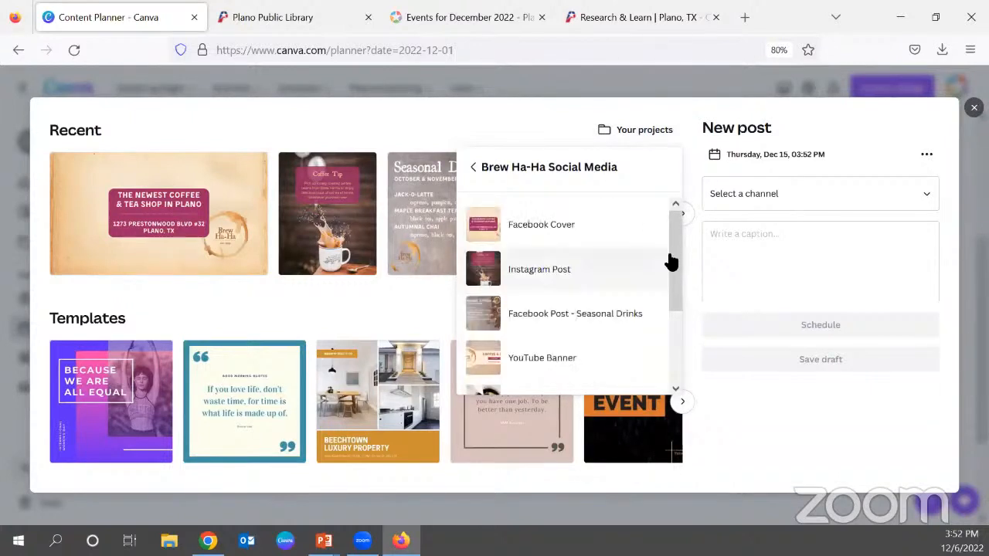
{"action": "scroll", "coordinate": [657, 282], "scroll_direction": "down", "scroll_amount": 1}
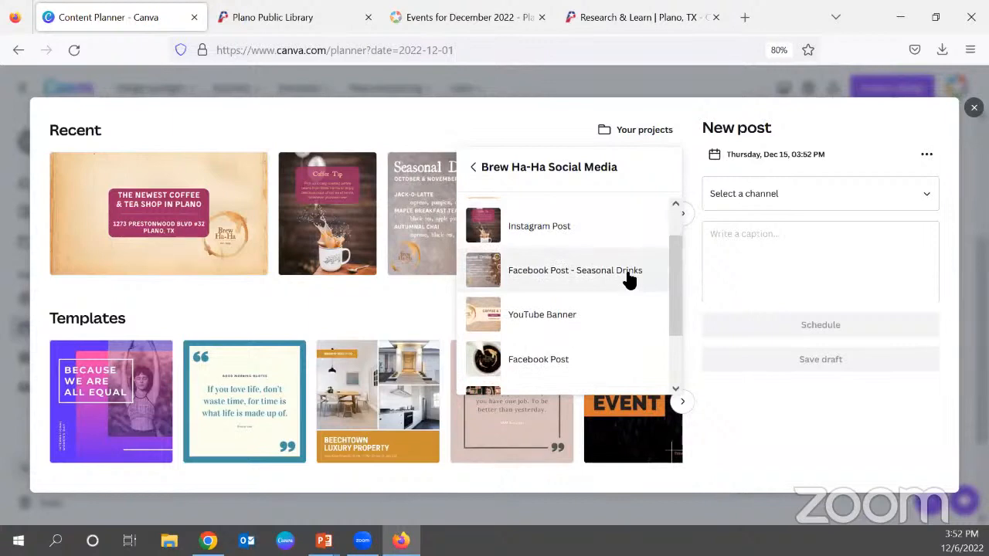
{"action": "left_click", "coordinate": [630, 274]}
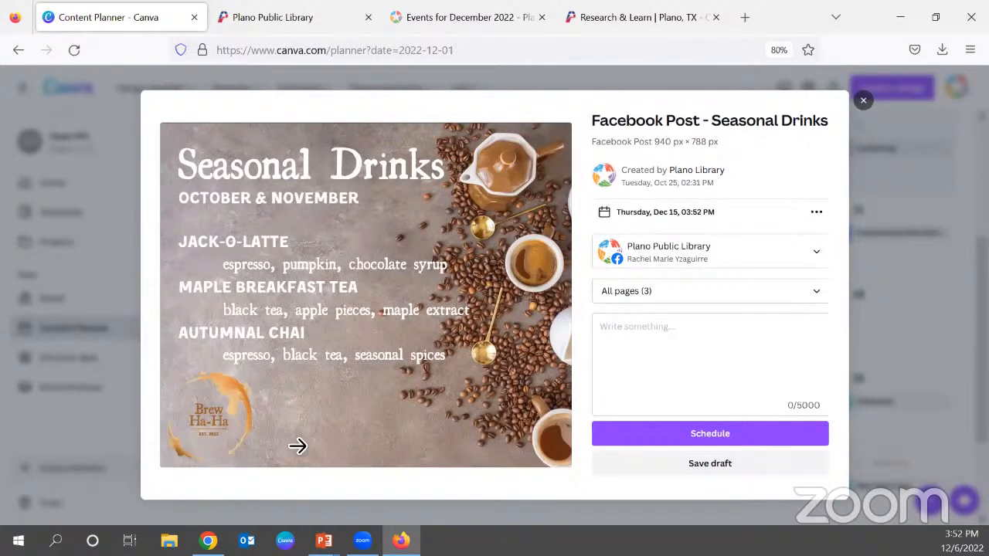
Look through the pages of the Seasonal Drinks design and return to the October & November page.
{"action": "left_click", "coordinate": [558, 243]}
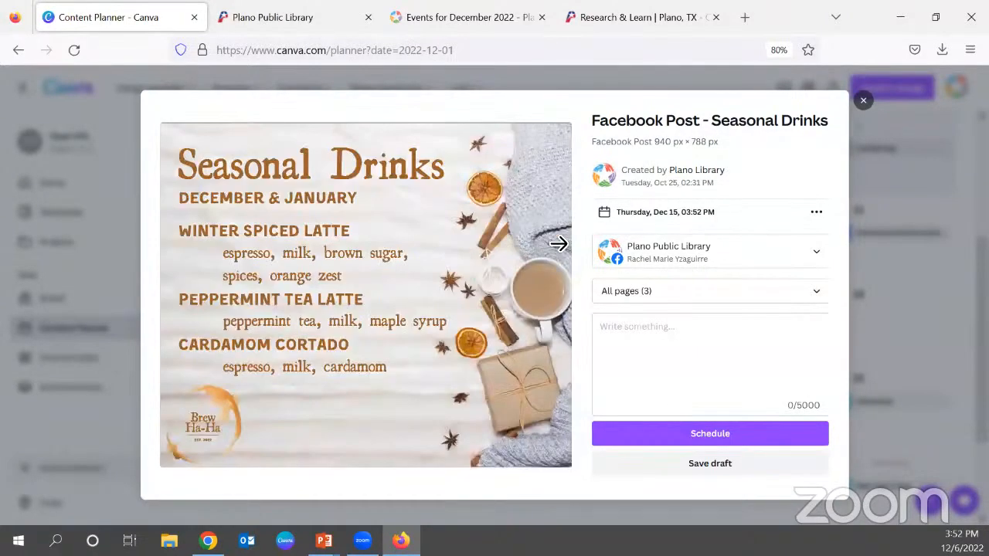
{"action": "left_click", "coordinate": [551, 245]}
{"action": "left_click", "coordinate": [176, 296]}
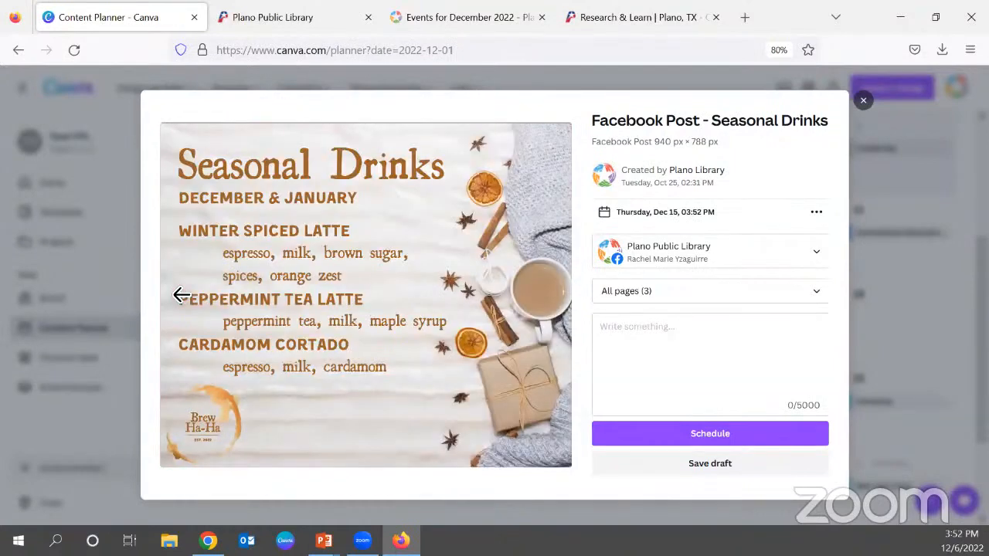
{"action": "left_click", "coordinate": [175, 297]}
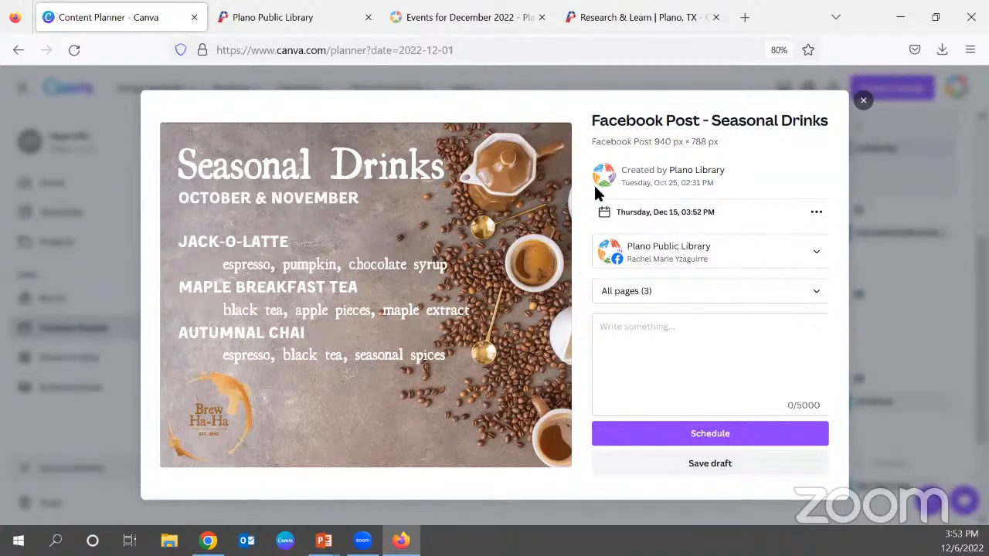
Set the post's scheduled time to 08:00 AM, keeping Thursday, December 15 as the date.
{"action": "left_click", "coordinate": [815, 217]}
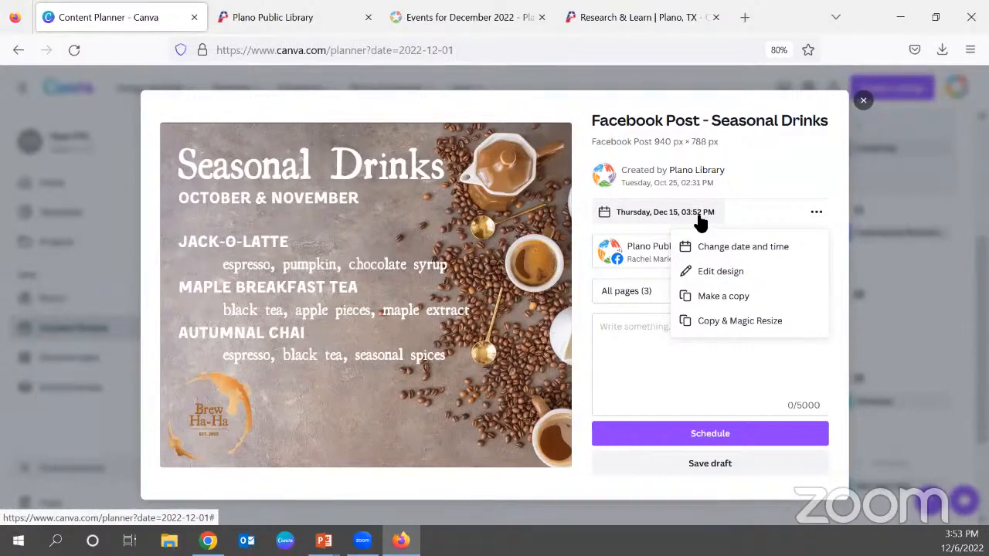
{"action": "left_click", "coordinate": [743, 247]}
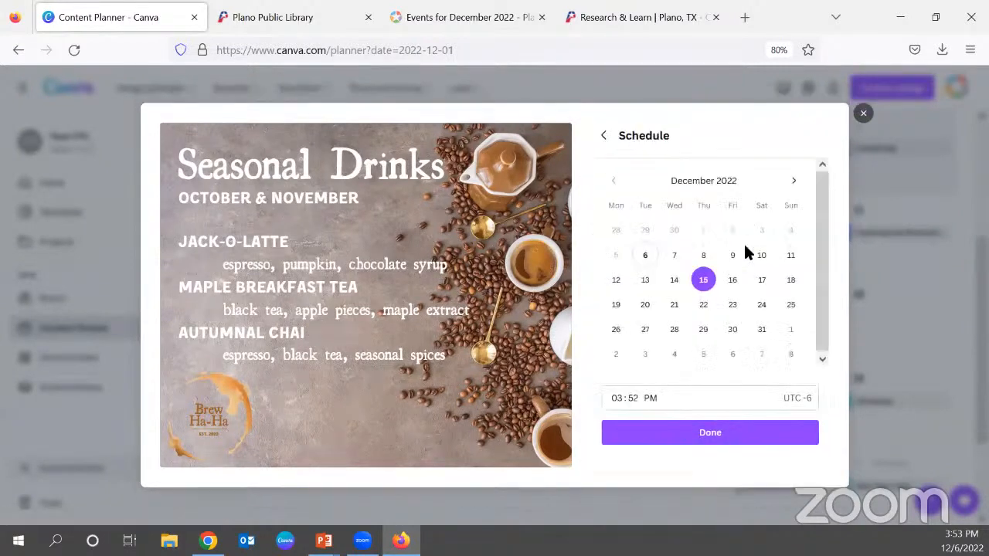
{"action": "left_click", "coordinate": [618, 398]}
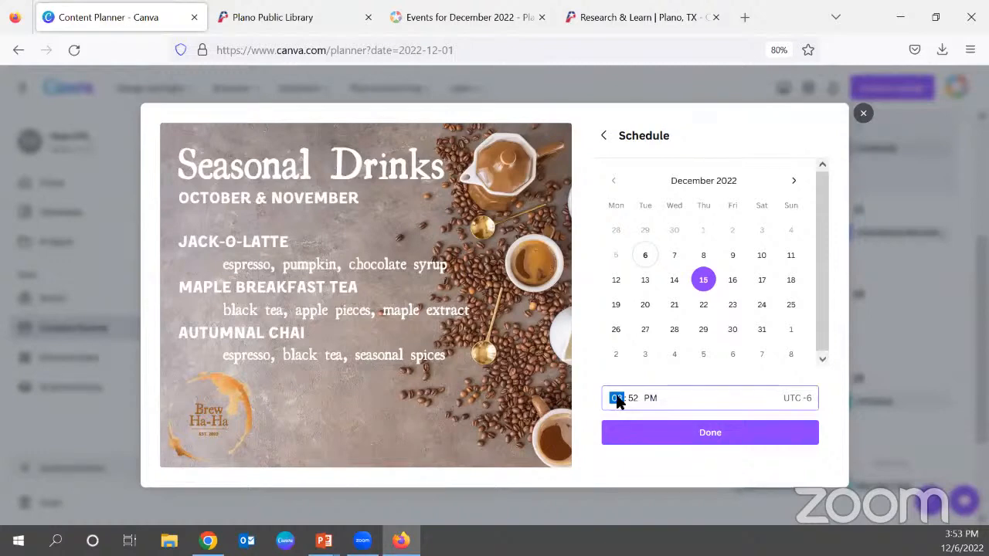
{"action": "key", "text": "Tab"}
{"action": "type", "text": "00"}
{"action": "key", "text": "Tab"}
{"action": "type", "text": "a"}
{"action": "left_click", "coordinate": [727, 438]}
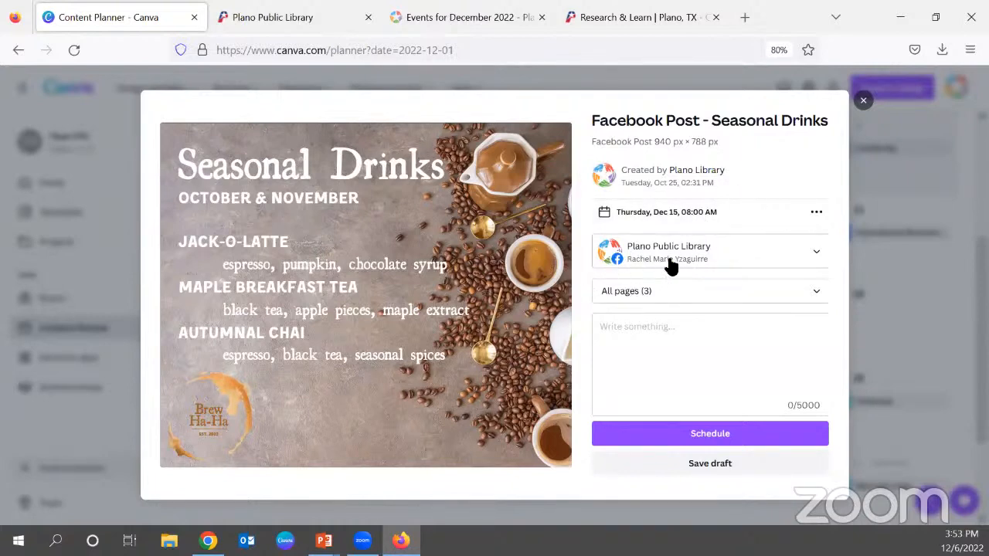
Limit the pages included in the Seasonal Drinks post to Page 3 only.
{"action": "left_click", "coordinate": [815, 293]}
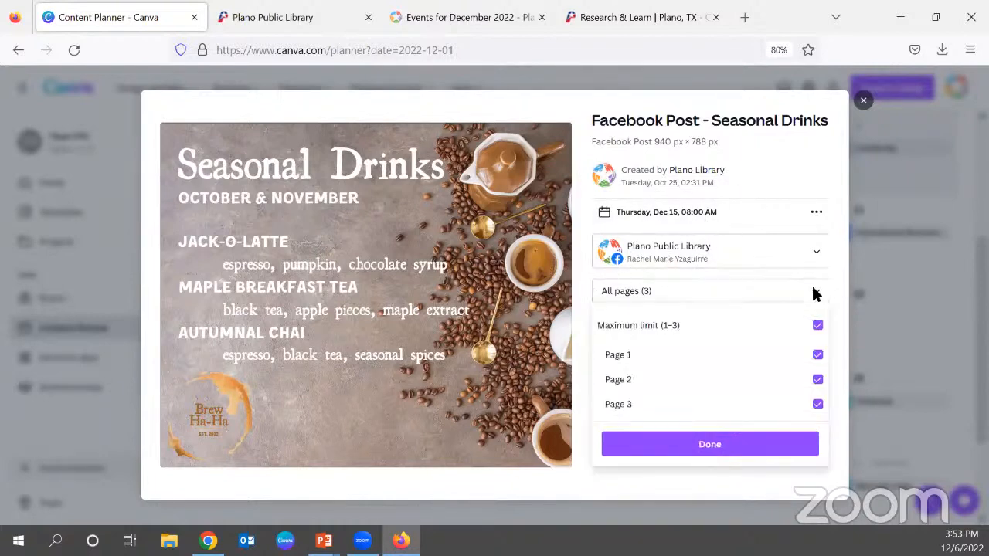
{"action": "left_click", "coordinate": [817, 325]}
{"action": "left_click", "coordinate": [811, 394]}
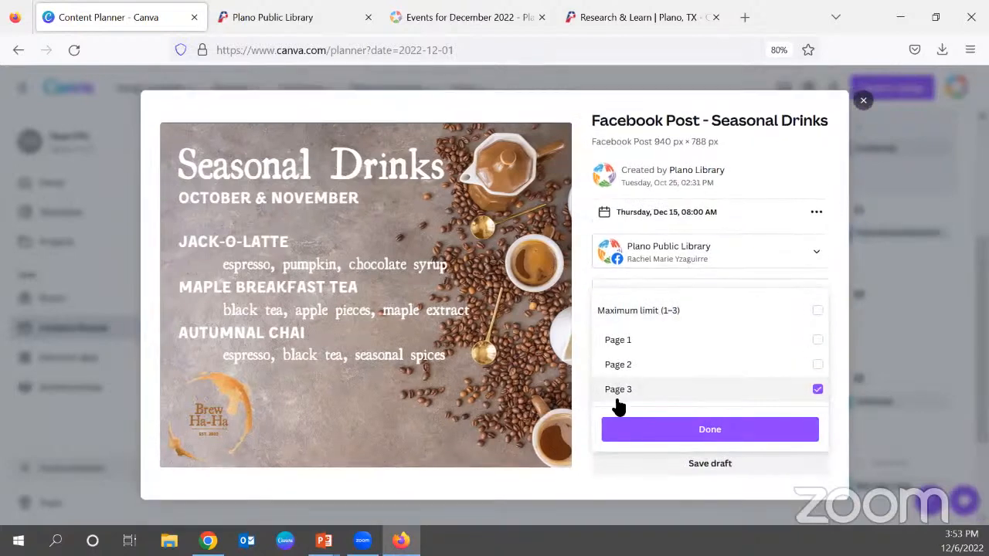
{"action": "left_click", "coordinate": [717, 431]}
{"action": "left_click", "coordinate": [641, 340]}
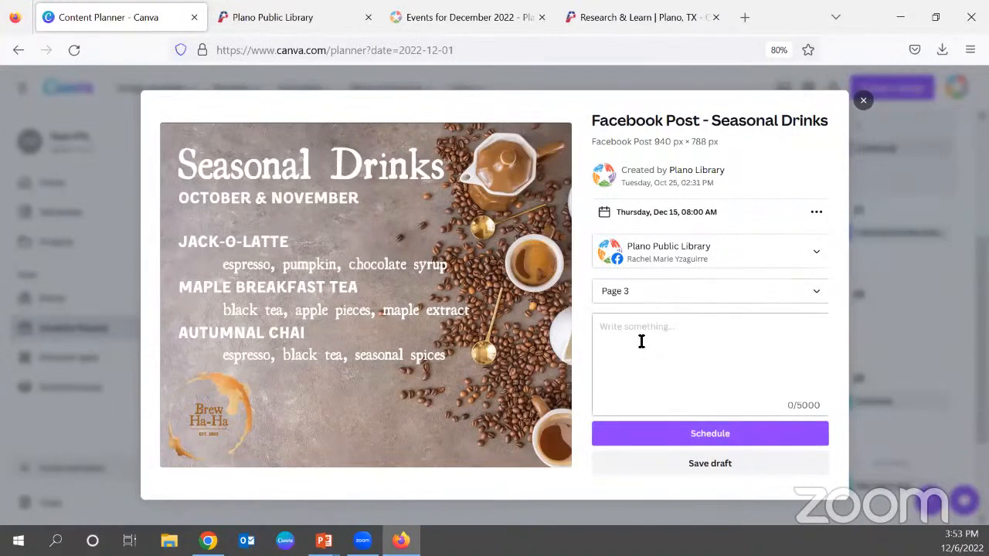
Page through the design preview to the February & March page and check it against the post's page selection.
{"action": "left_click", "coordinate": [547, 309]}
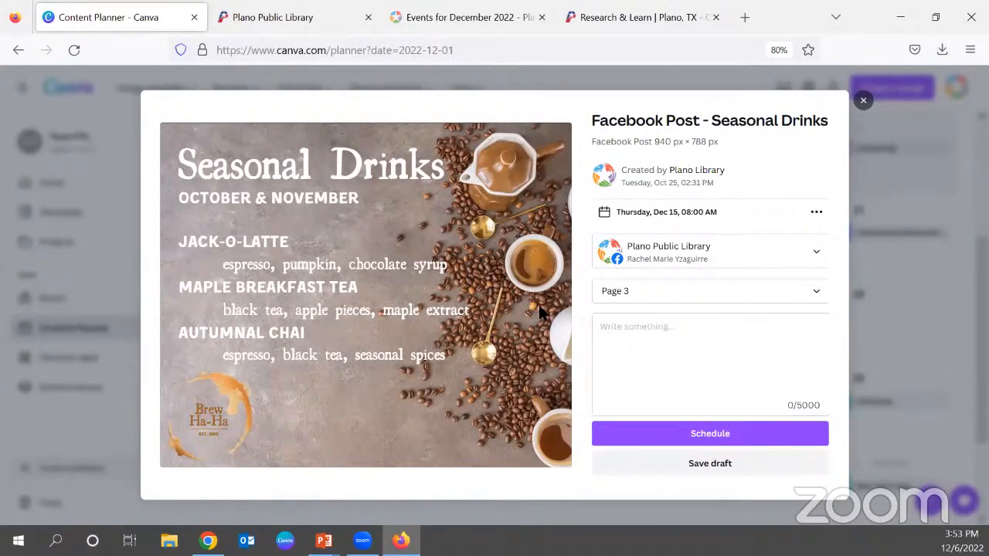
{"action": "left_click", "coordinate": [541, 312]}
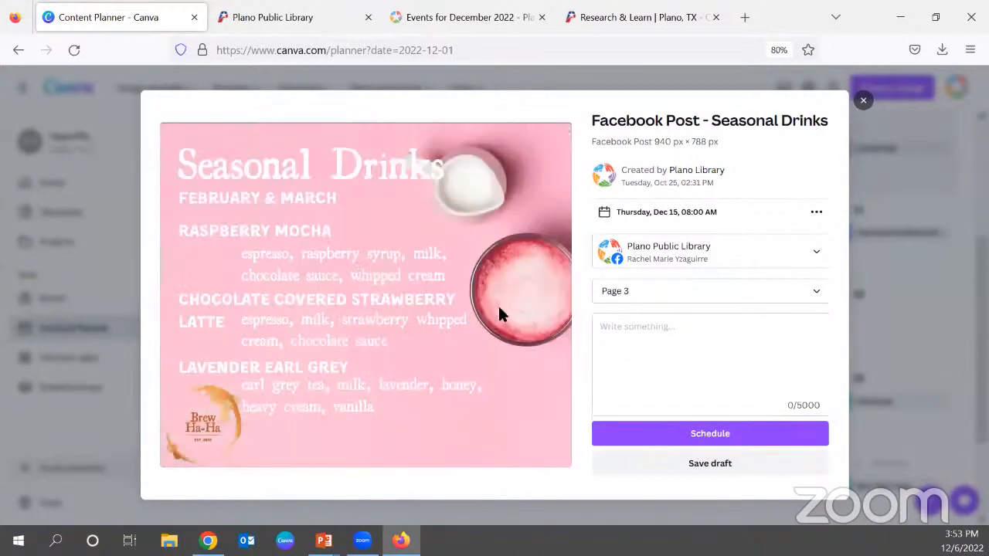
{"action": "left_click", "coordinate": [192, 302]}
{"action": "left_click", "coordinate": [184, 298]}
{"action": "left_click", "coordinate": [551, 300]}
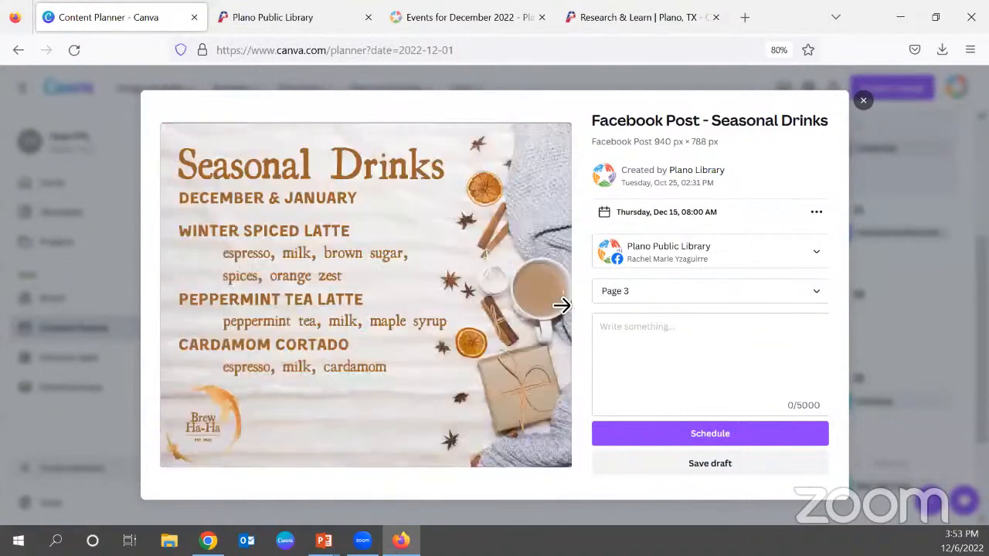
{"action": "left_click", "coordinate": [560, 306]}
{"action": "left_click", "coordinate": [821, 292]}
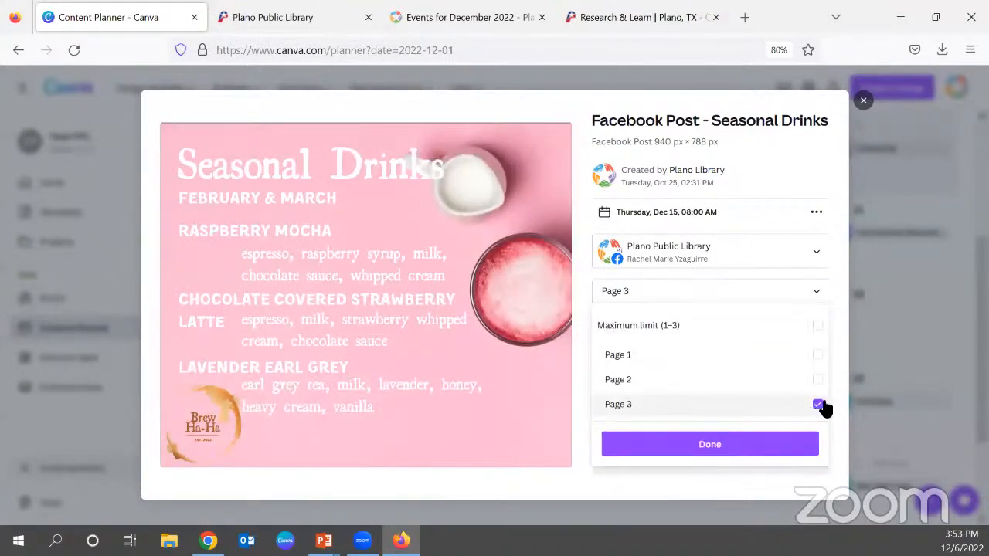
{"action": "left_click", "coordinate": [816, 292]}
Write the caption "Our newest flavors are out! Check out these delicious drinks through March." and close the post without scheduling or saving it.
{"action": "left_click", "coordinate": [652, 366]}
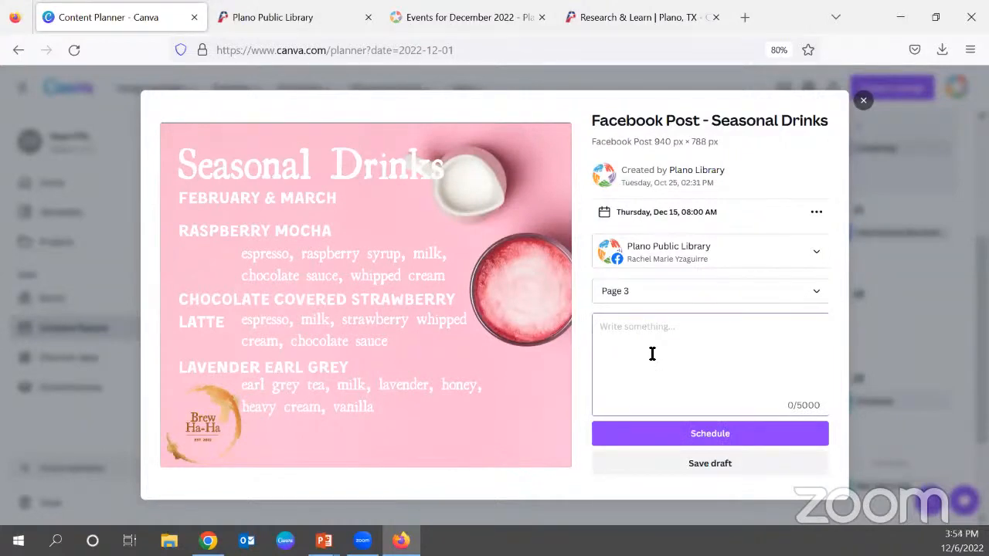
{"action": "type", "text": "Our newest flavors com"}
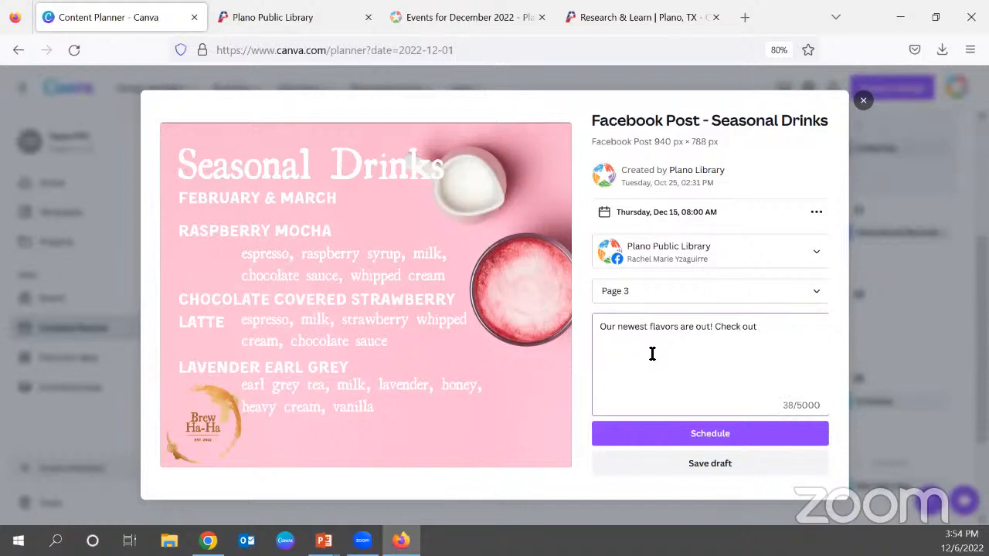
{"action": "type", "text": "ese delicious drinks through March."}
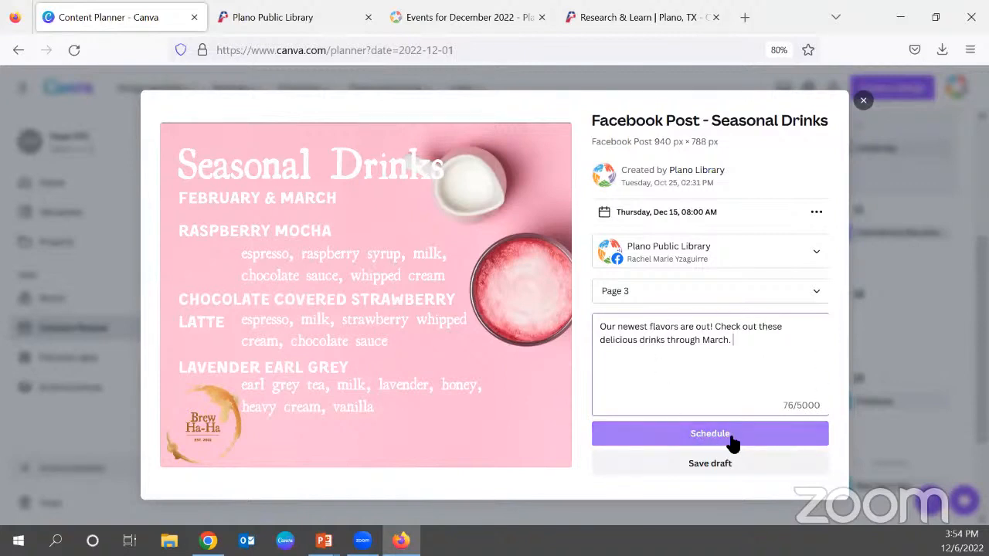
{"action": "left_click", "coordinate": [700, 441]}
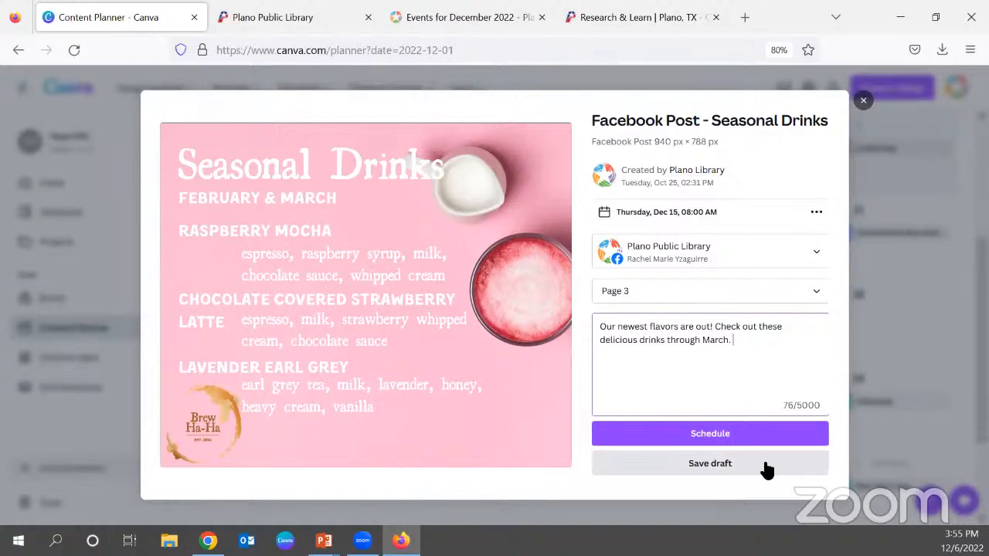
{"action": "left_click", "coordinate": [863, 101]}
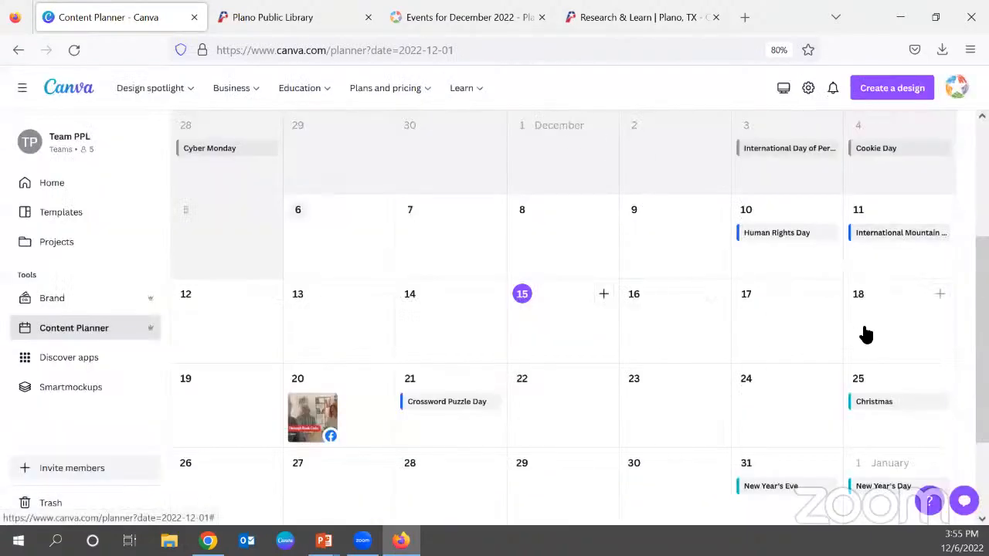
Review the scheduled 2023 Book Clubs post on December 20, including its video and settings, and return to the December calendar.
{"action": "scroll", "coordinate": [765, 351], "scroll_direction": "down", "scroll_amount": 1}
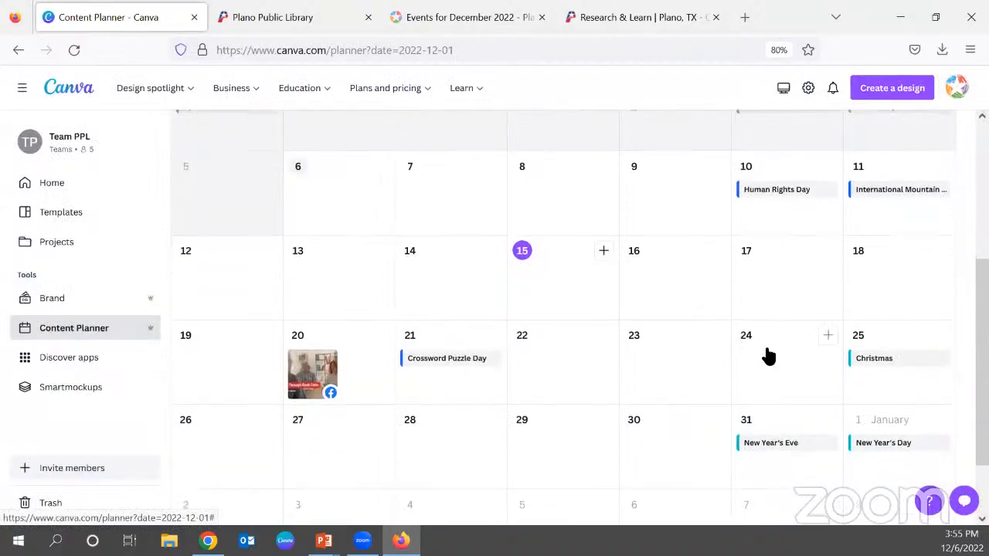
{"action": "left_click", "coordinate": [307, 374]}
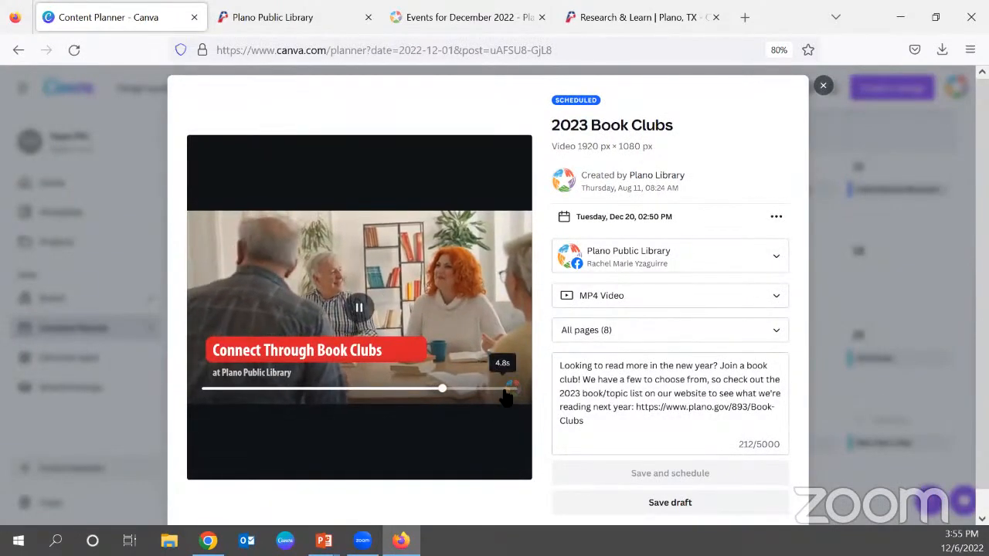
{"action": "left_click", "coordinate": [404, 225]}
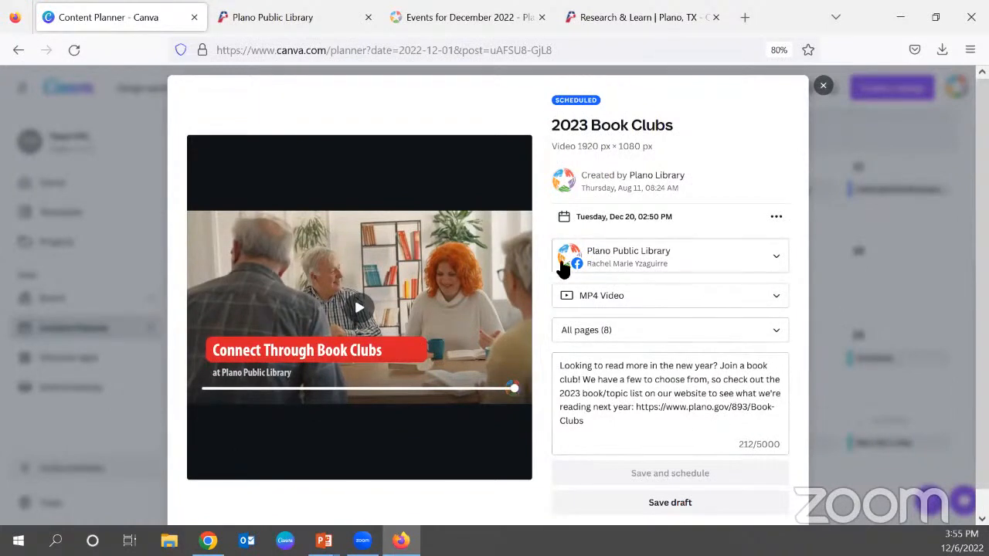
{"action": "scroll", "coordinate": [698, 266], "scroll_direction": "down", "scroll_amount": 1}
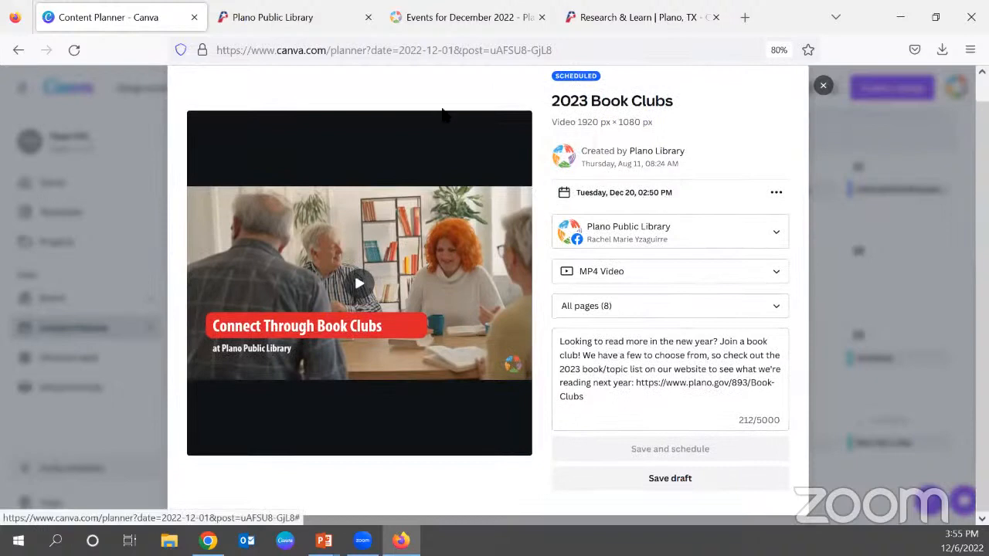
{"action": "left_click", "coordinate": [823, 87]}
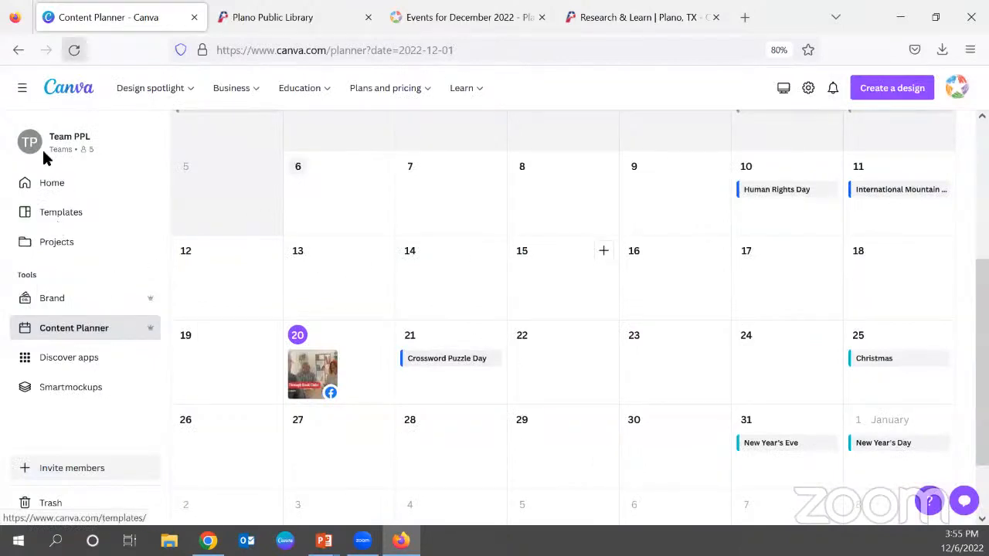
{"action": "scroll", "coordinate": [636, 314], "scroll_direction": "up", "scroll_amount": 3}
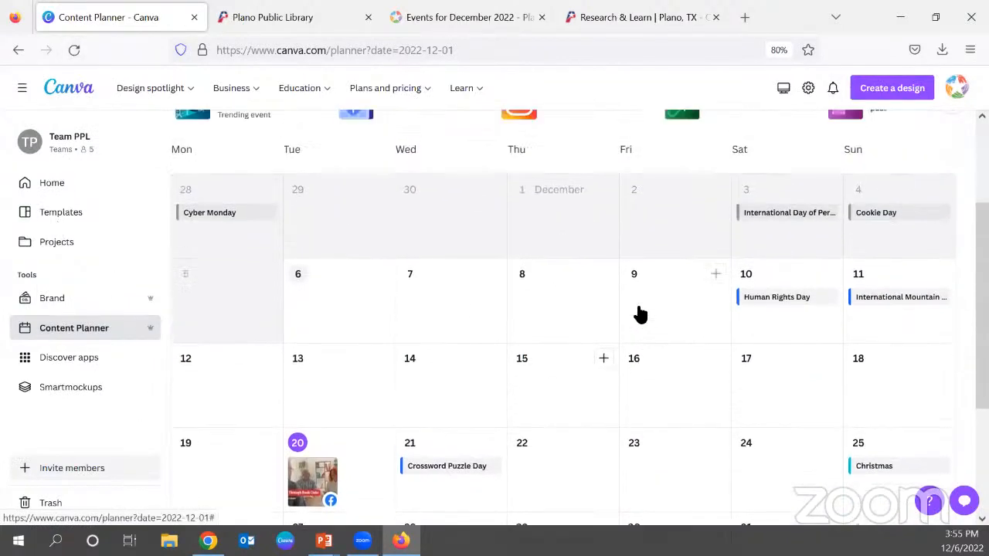
{"action": "scroll", "coordinate": [690, 279], "scroll_direction": "down", "scroll_amount": 4}
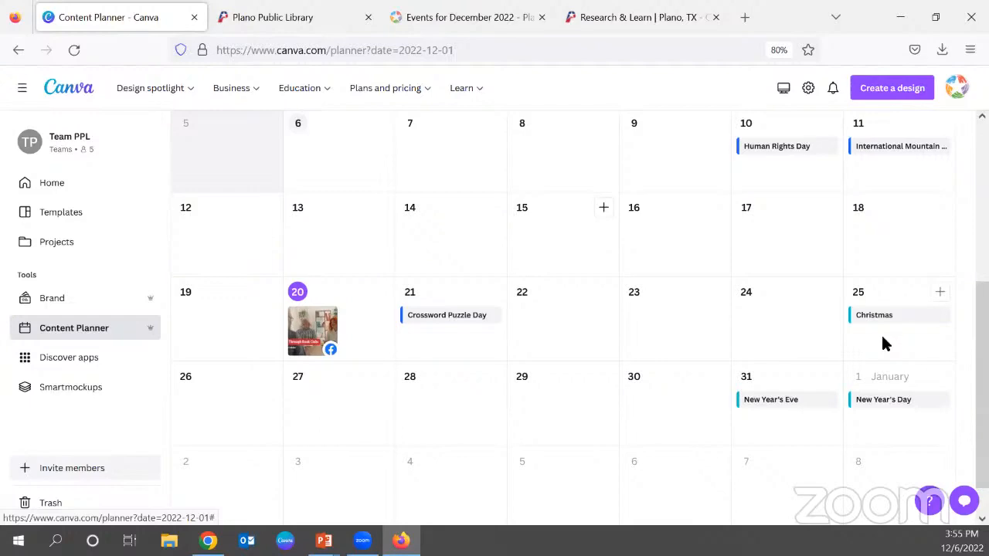
Switch to the PowerPoint slide show and bring up the "Resources to Expand your Skills" slide.
{"action": "key", "text": "super+Tab"}
{"action": "key", "text": "Escape"}
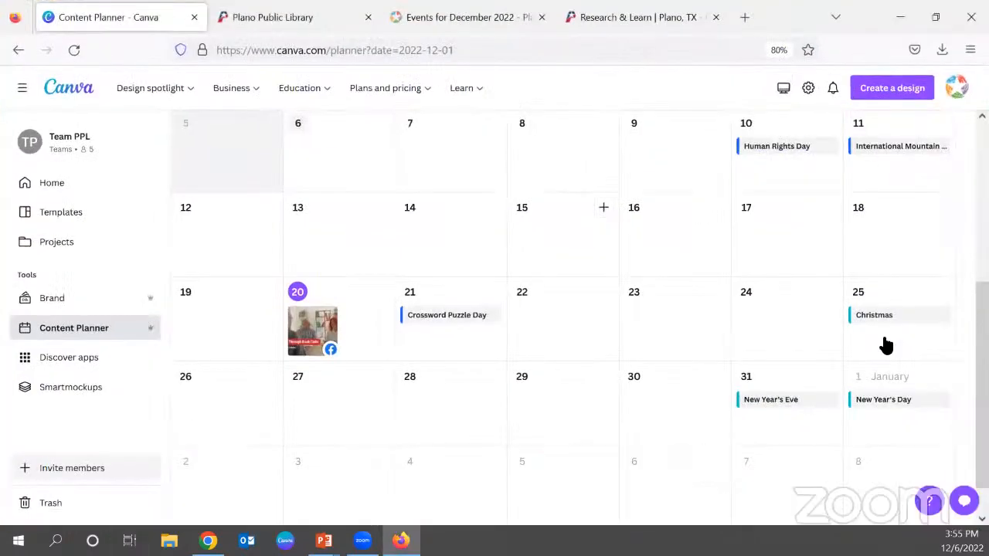
{"action": "key", "text": "super+Tab"}
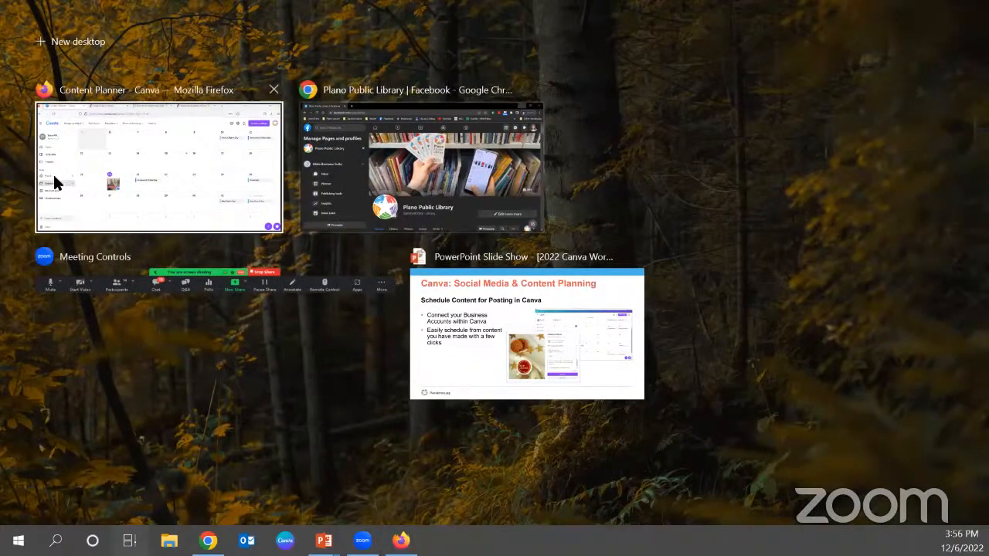
{"action": "left_click", "coordinate": [469, 305]}
{"action": "key", "text": "super+Tab"}
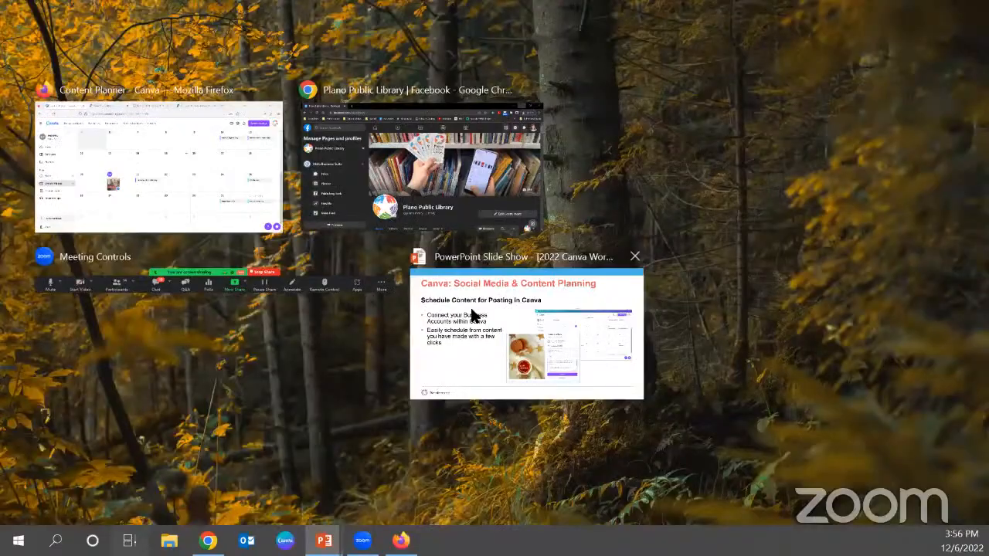
{"action": "left_click", "coordinate": [473, 313]}
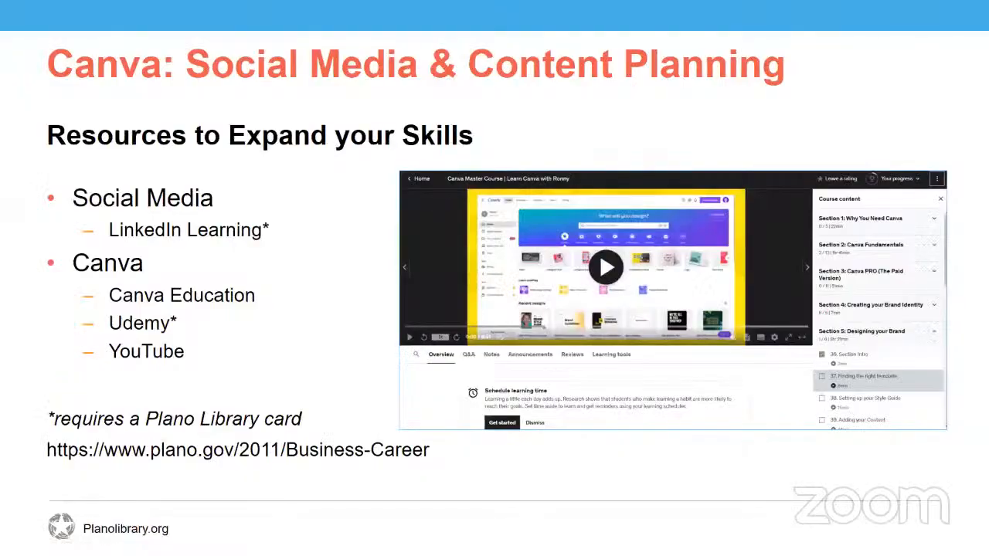